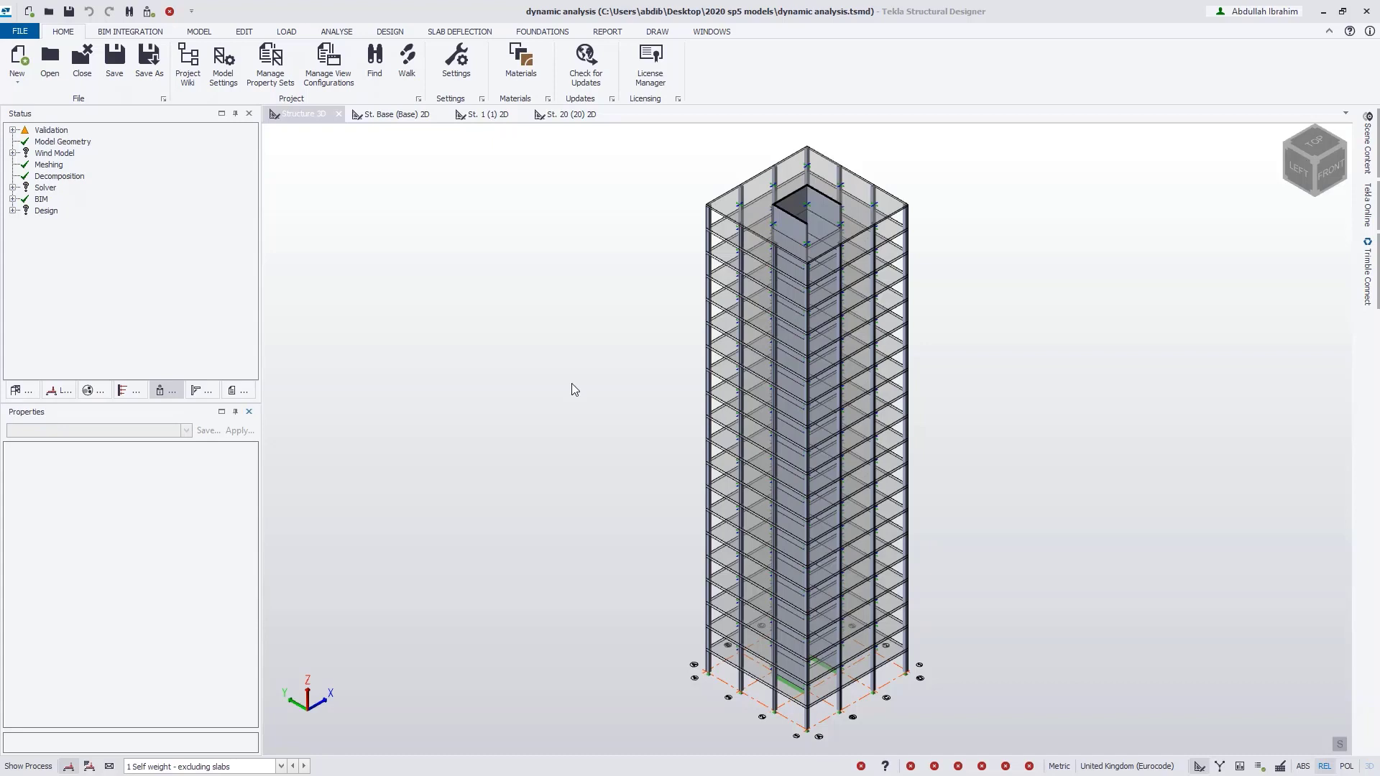
# - Display the Dead loadcase and the Imposed loadcase on the 3D structure to review the applied floor loads
pyautogui.click(222, 767)
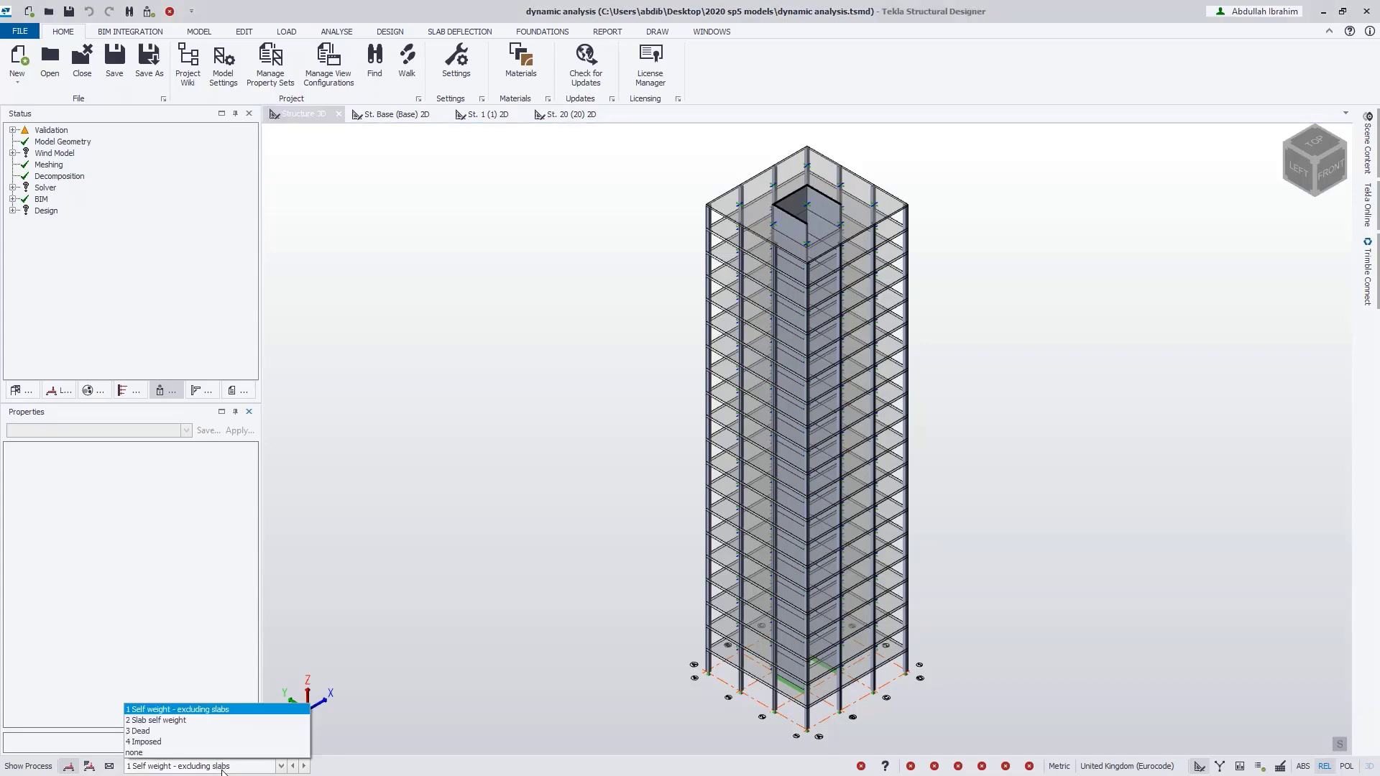
pyautogui.click(229, 731)
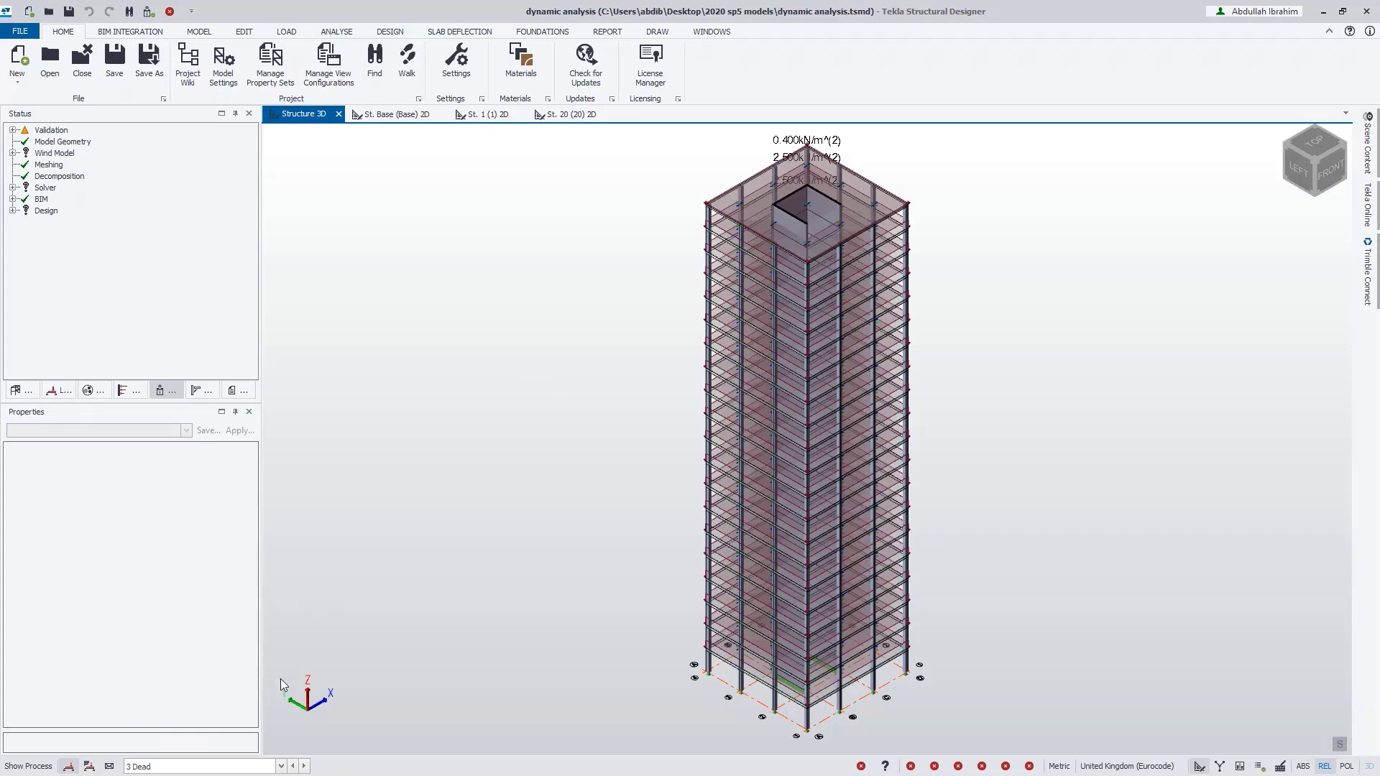
pyautogui.click(305, 766)
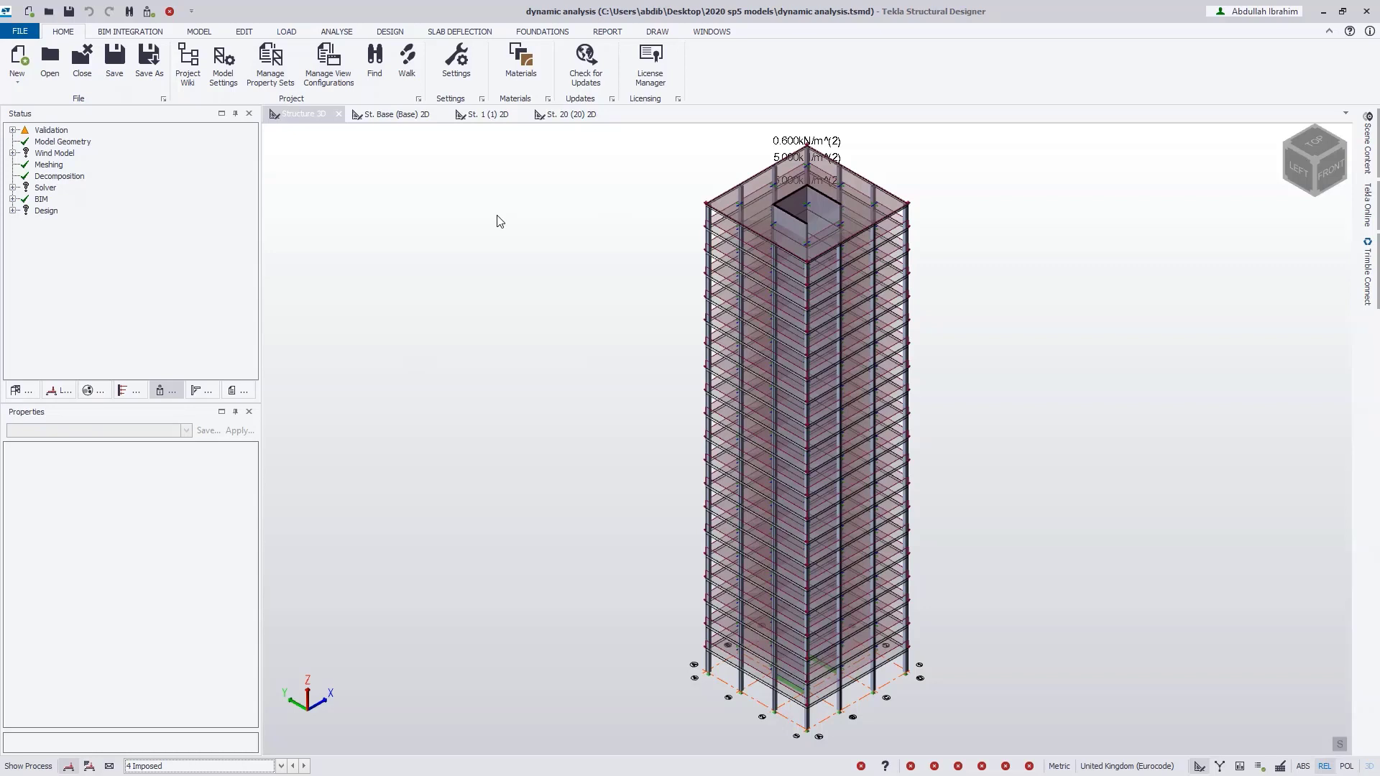
# - Add a load combination named Modal Mass 1 and set its class to Modal Mass
pyautogui.click(288, 32)
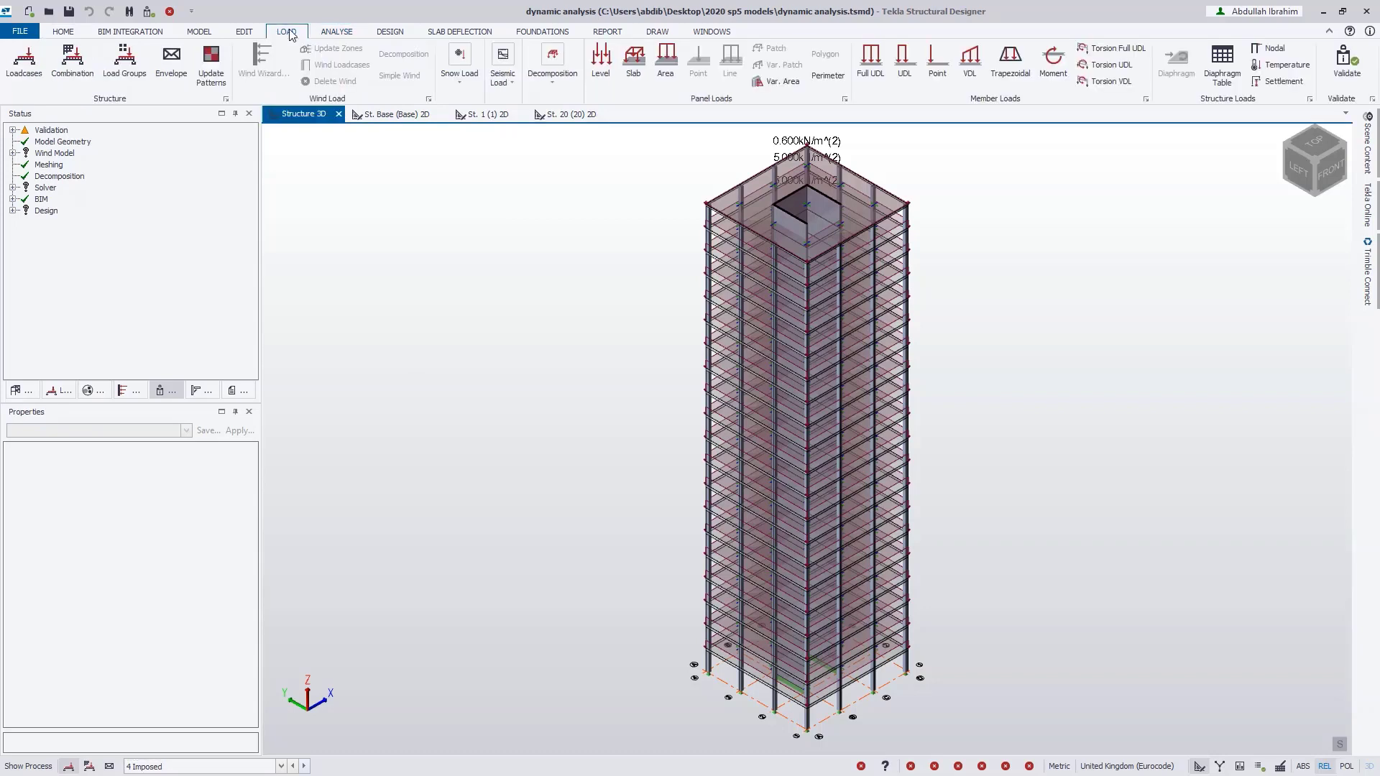
pyautogui.click(80, 72)
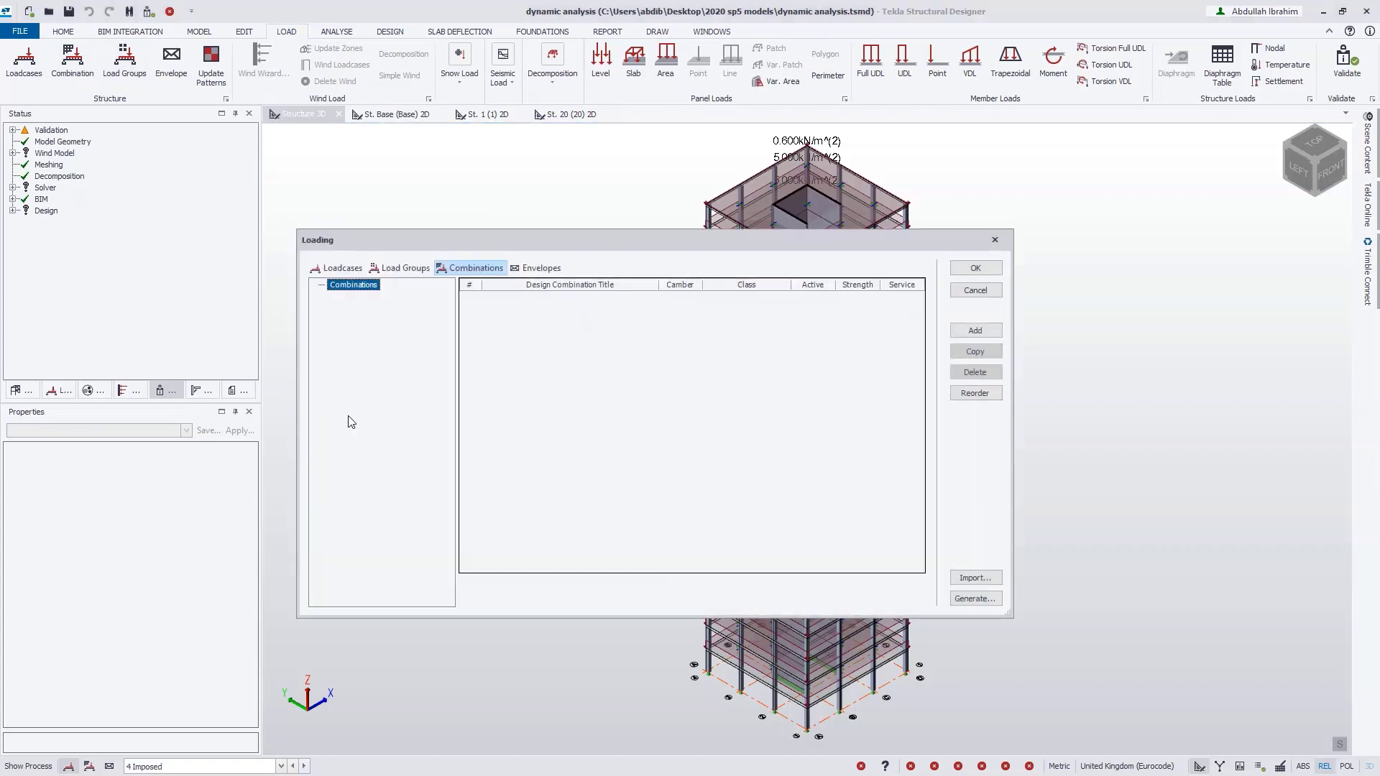
pyautogui.click(975, 331)
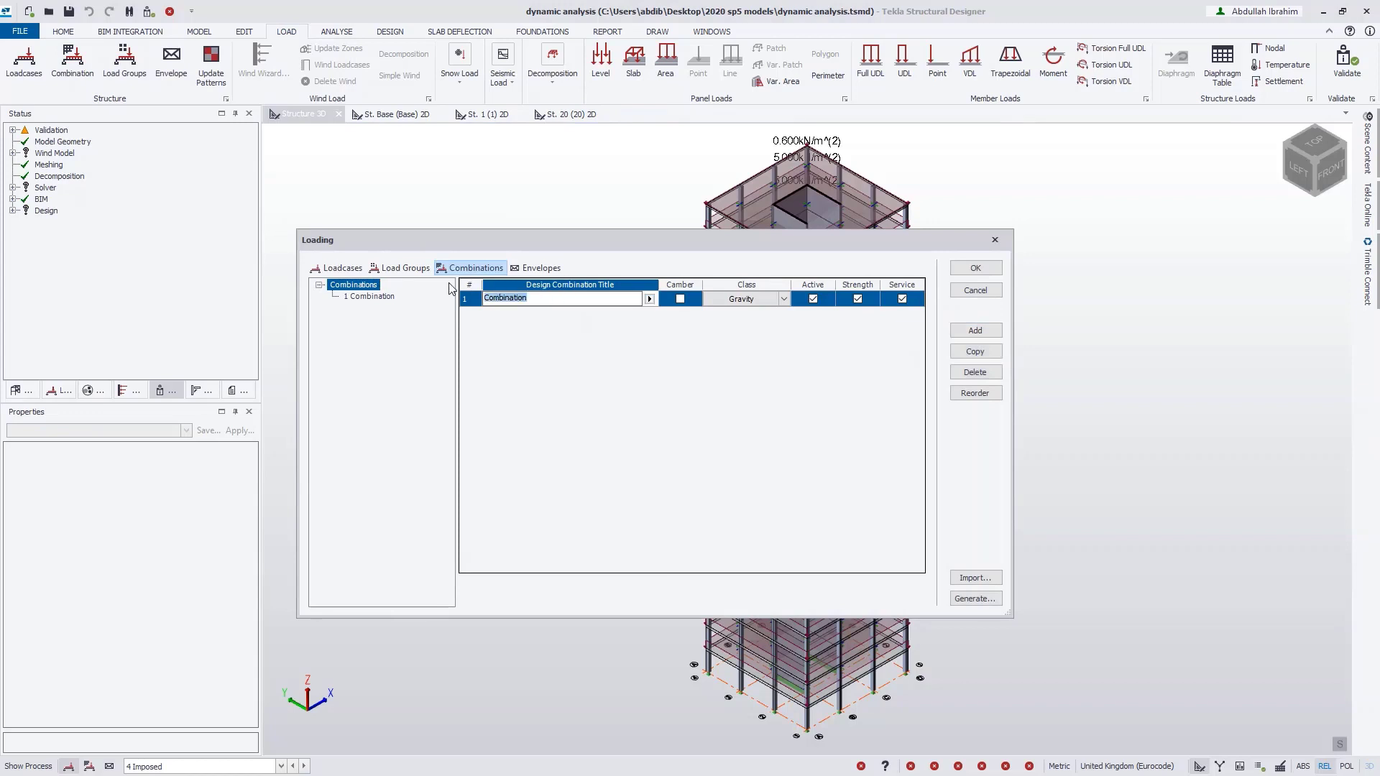
pyautogui.write('Modal Mass 1')
pyautogui.click(784, 299)
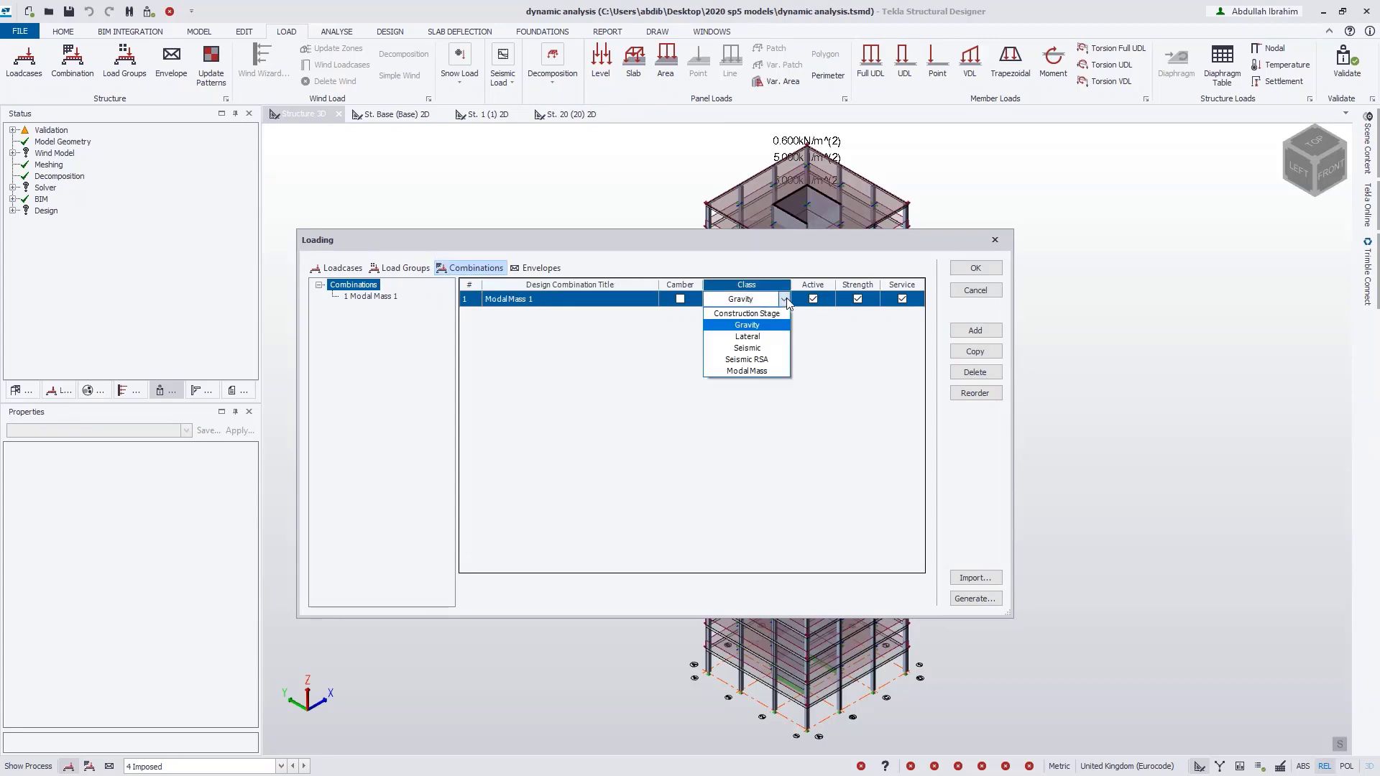
pyautogui.click(747, 371)
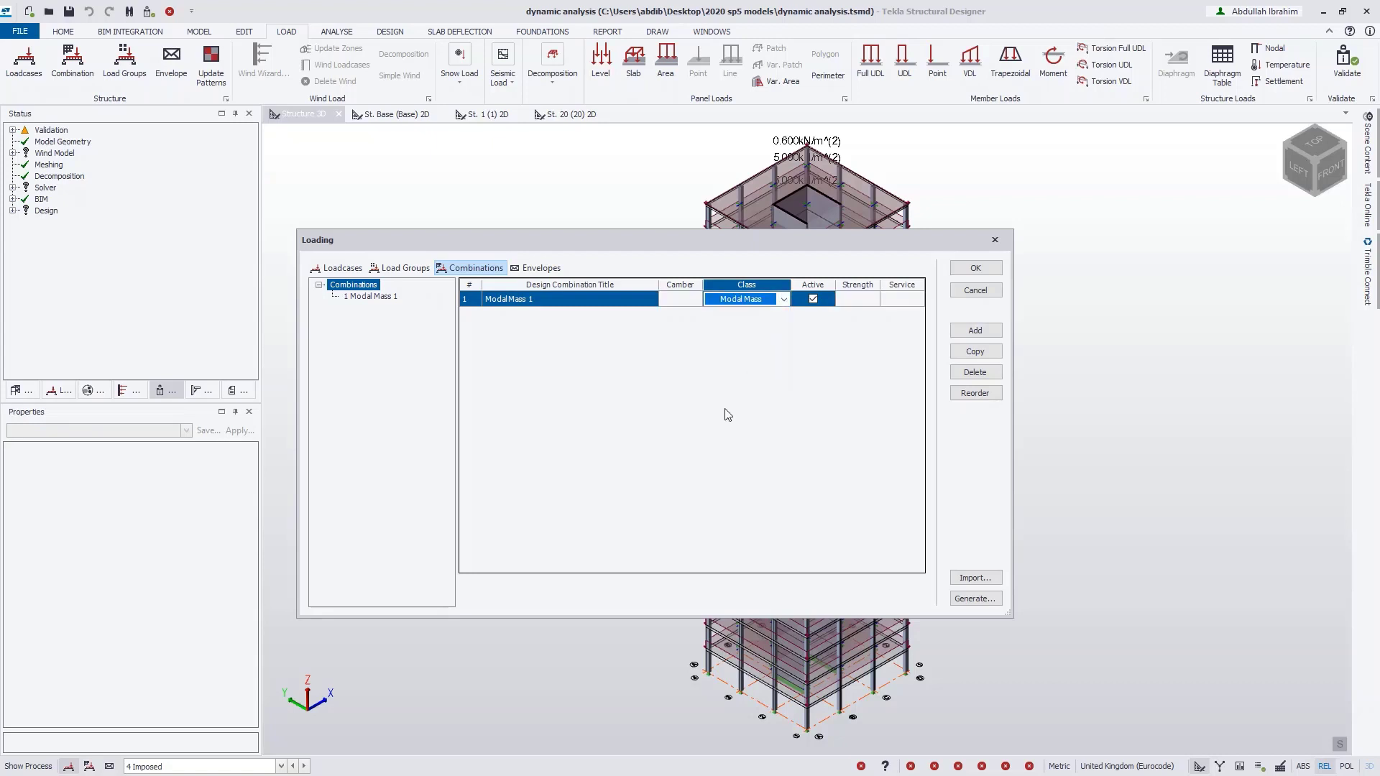
# - Include the Dead and Imposed loadcases in the Modal Mass 1 combination, with a factor of 0.1 on Imposed
pyautogui.click(365, 298)
pyautogui.click(368, 298)
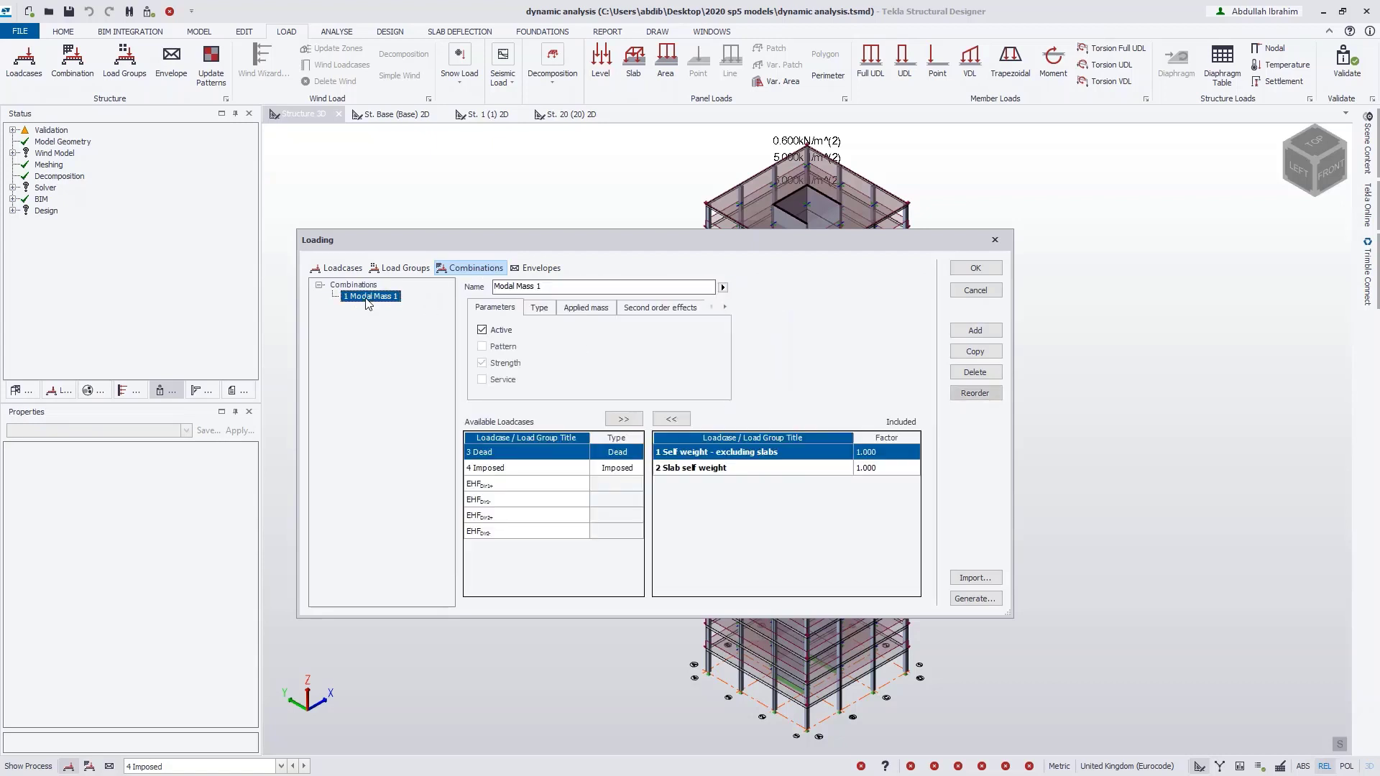
pyautogui.click(623, 418)
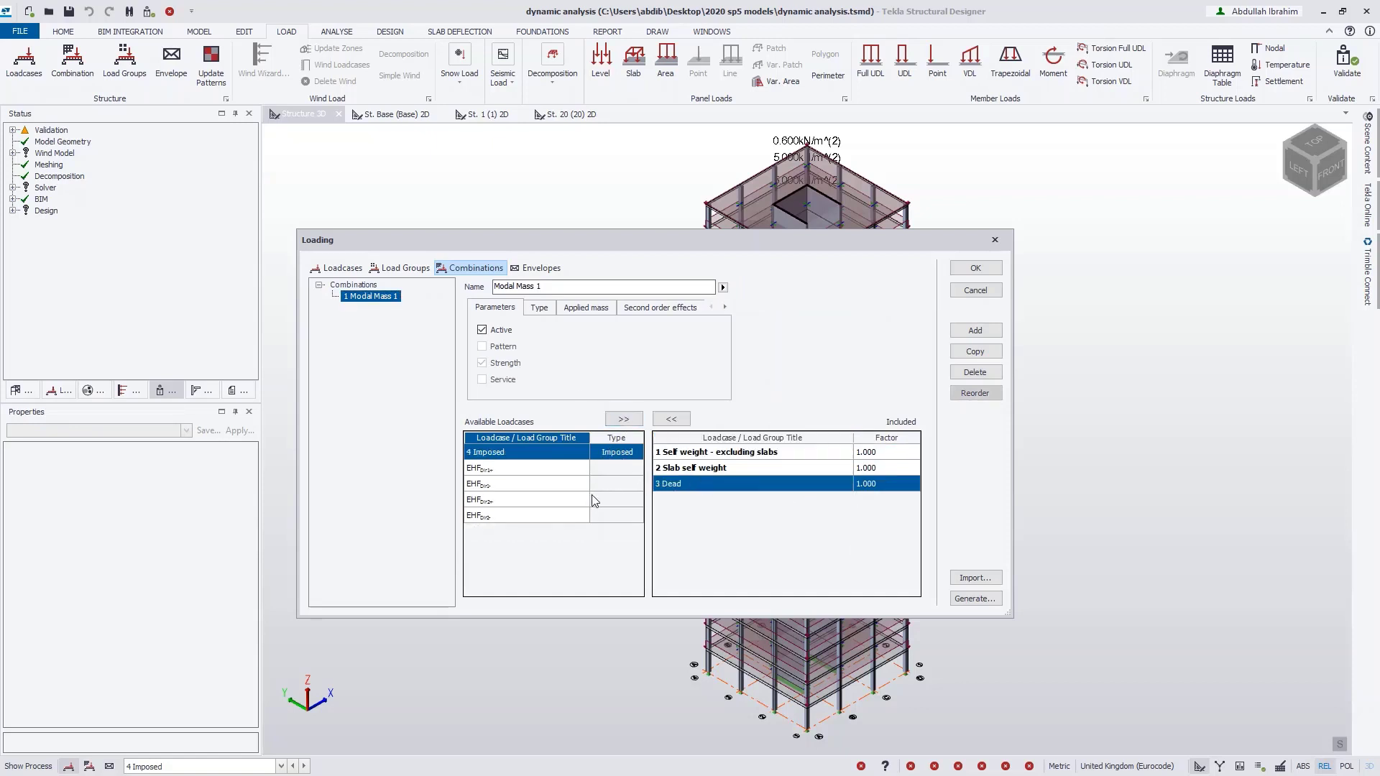
pyautogui.click(623, 418)
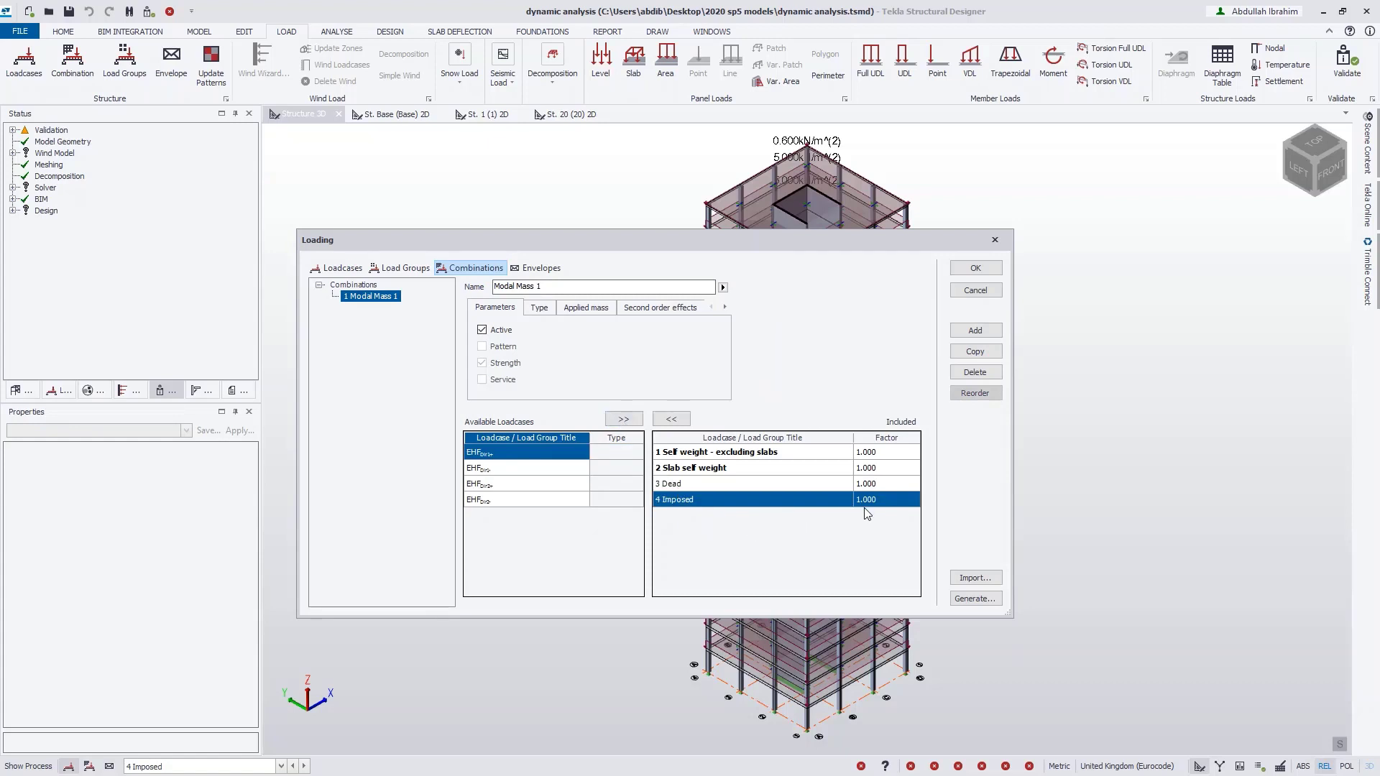
pyautogui.click(898, 500)
pyautogui.write('0.1')
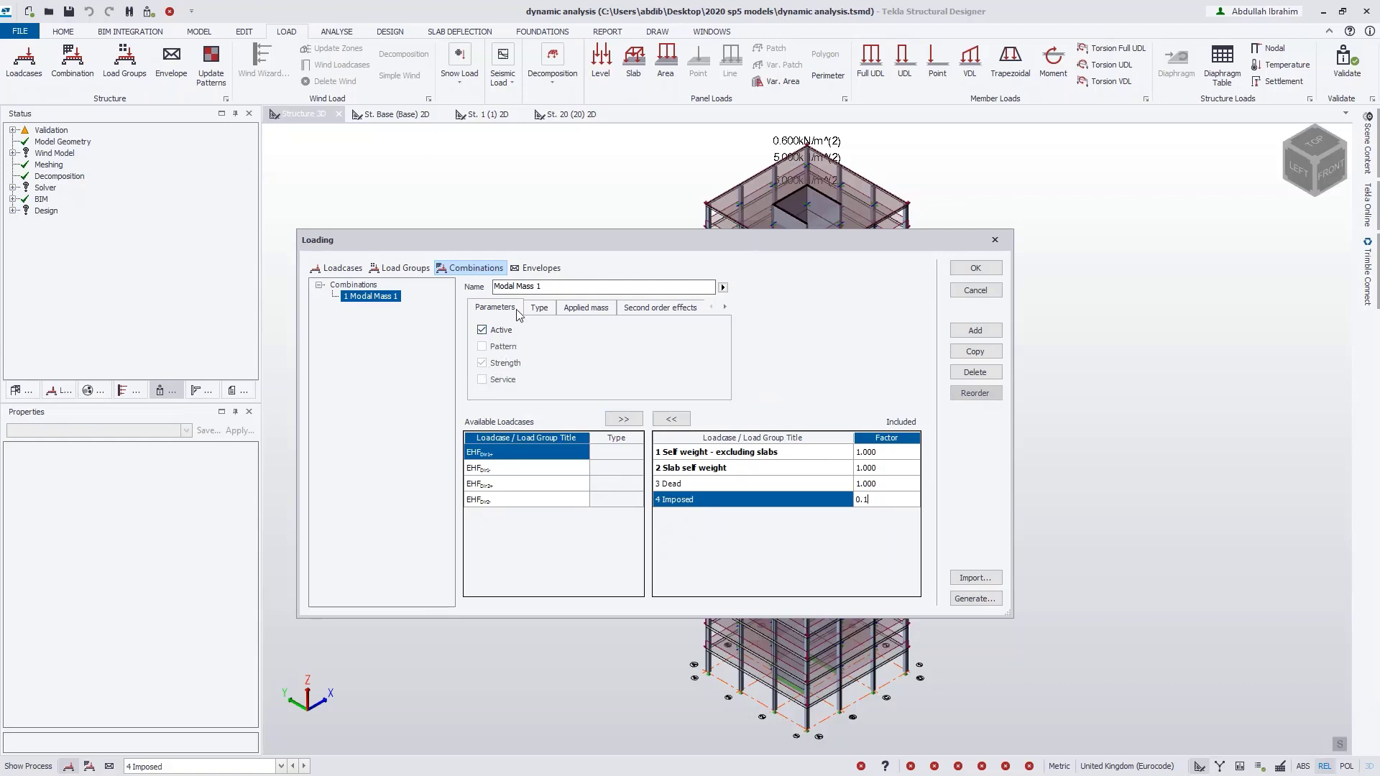
# - Exclude Dir Z from the applied mass of the Modal Mass 1 combination and accept the loading setup
pyautogui.click(594, 308)
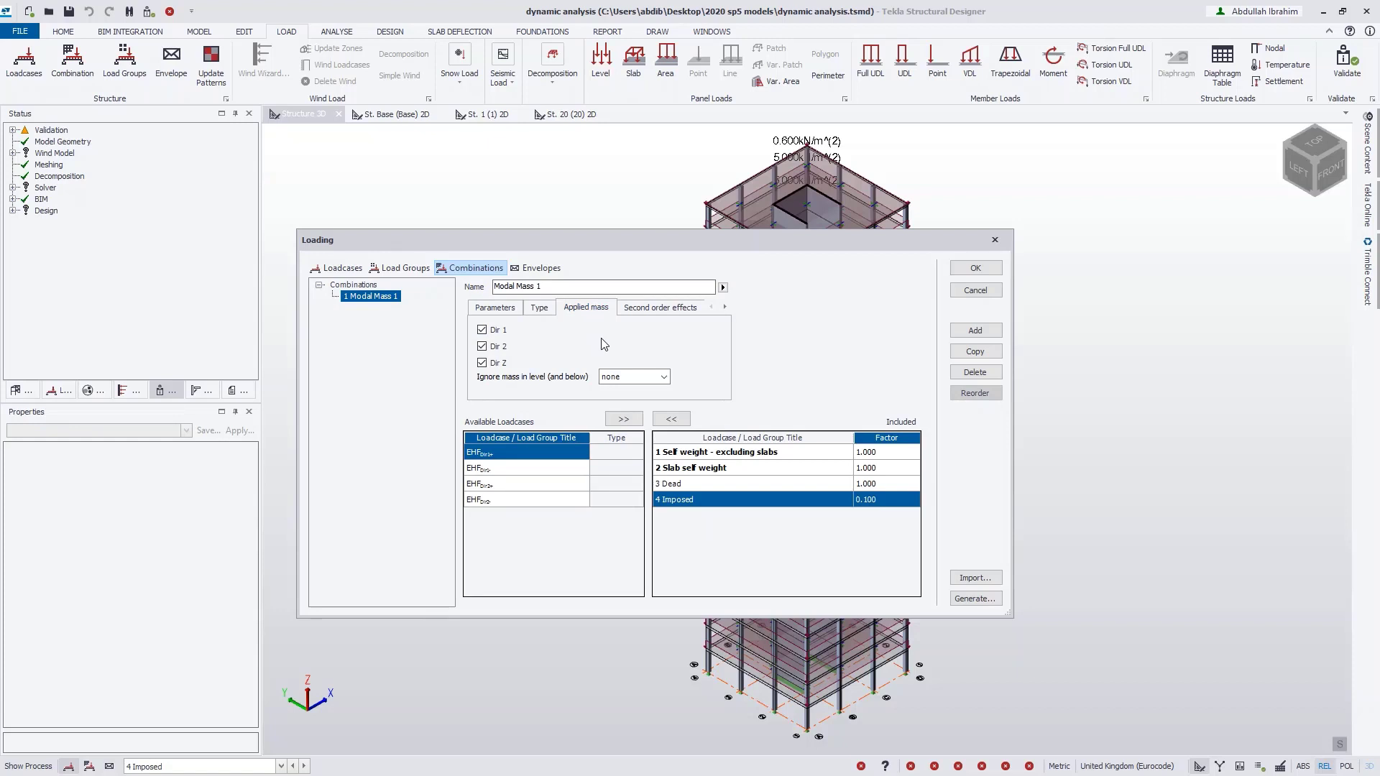
pyautogui.click(482, 363)
pyautogui.click(976, 268)
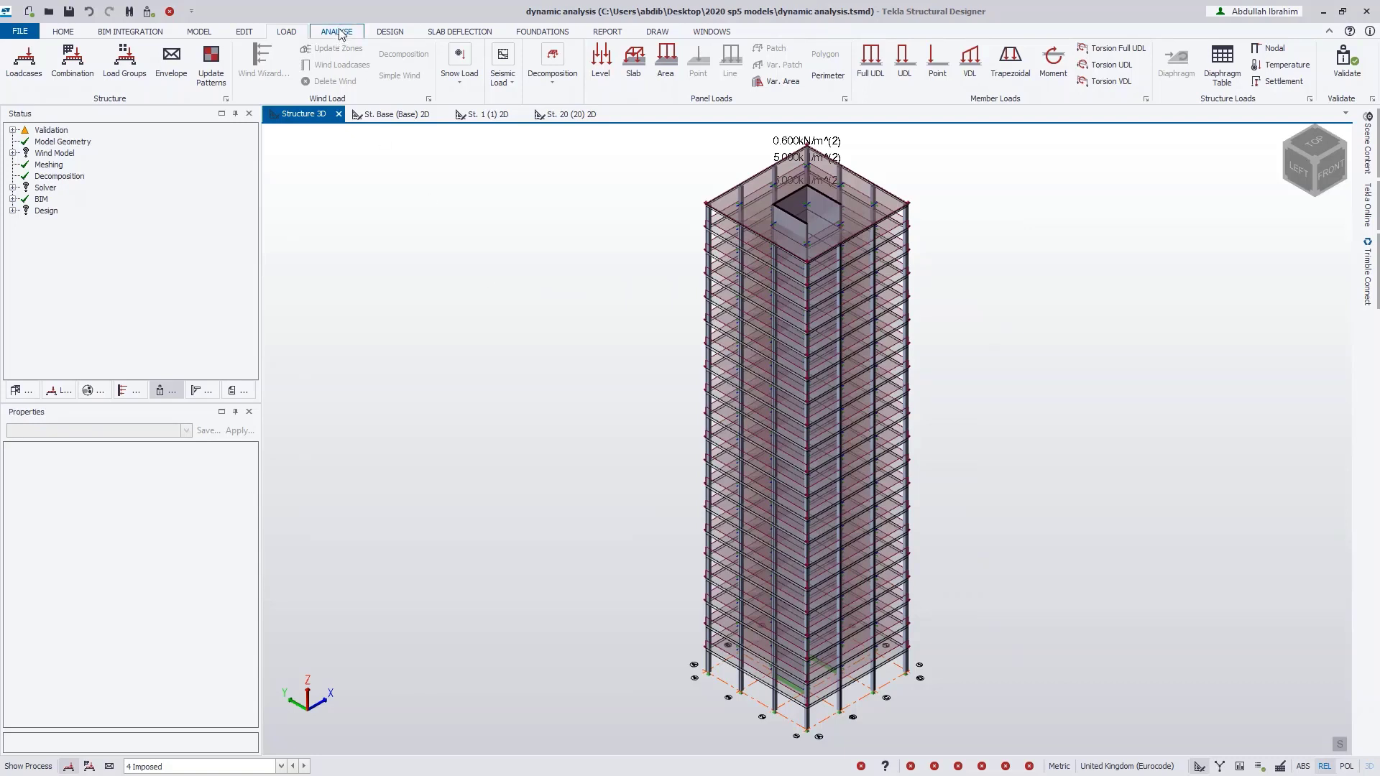
# - Switch the loading display from loadcases to combinations and run the 1st Order Modal analysis on the structure
pyautogui.click(89, 766)
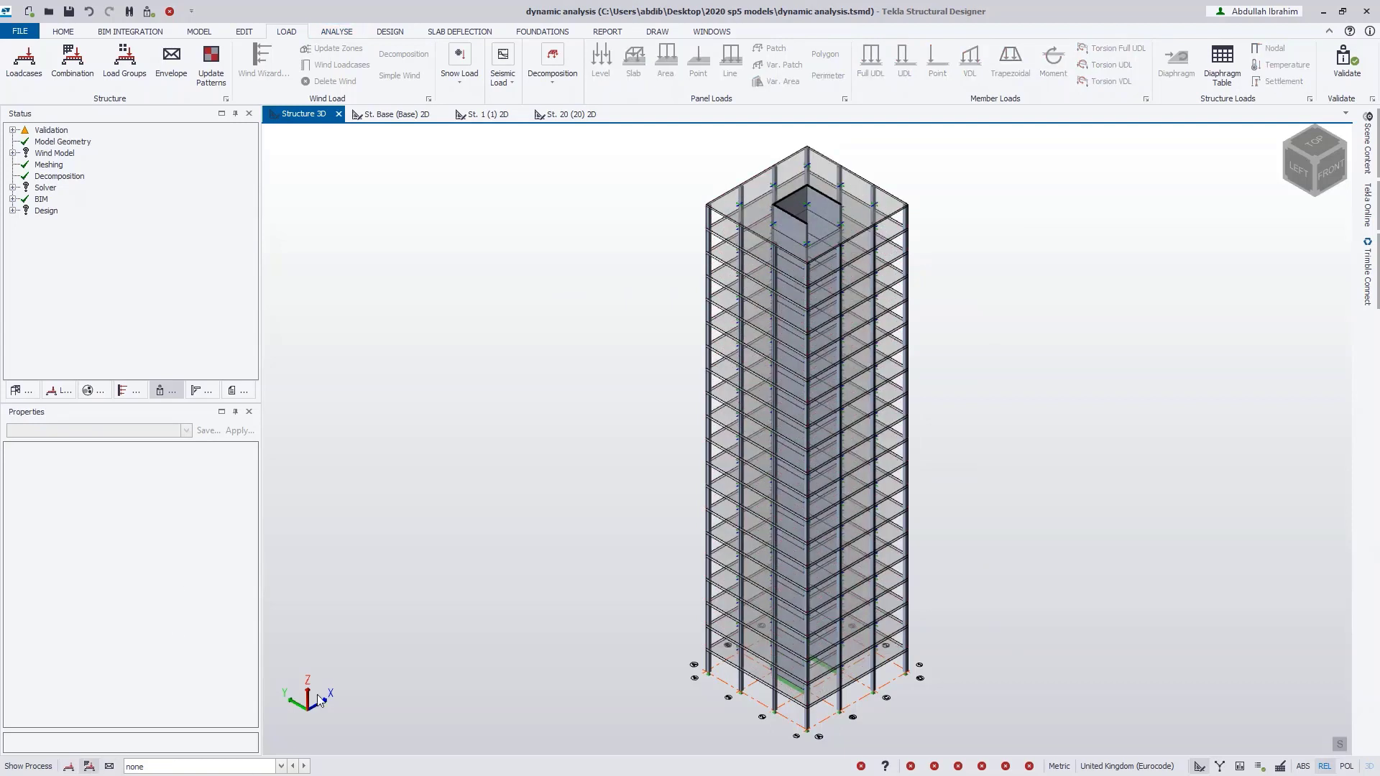
pyautogui.click(332, 33)
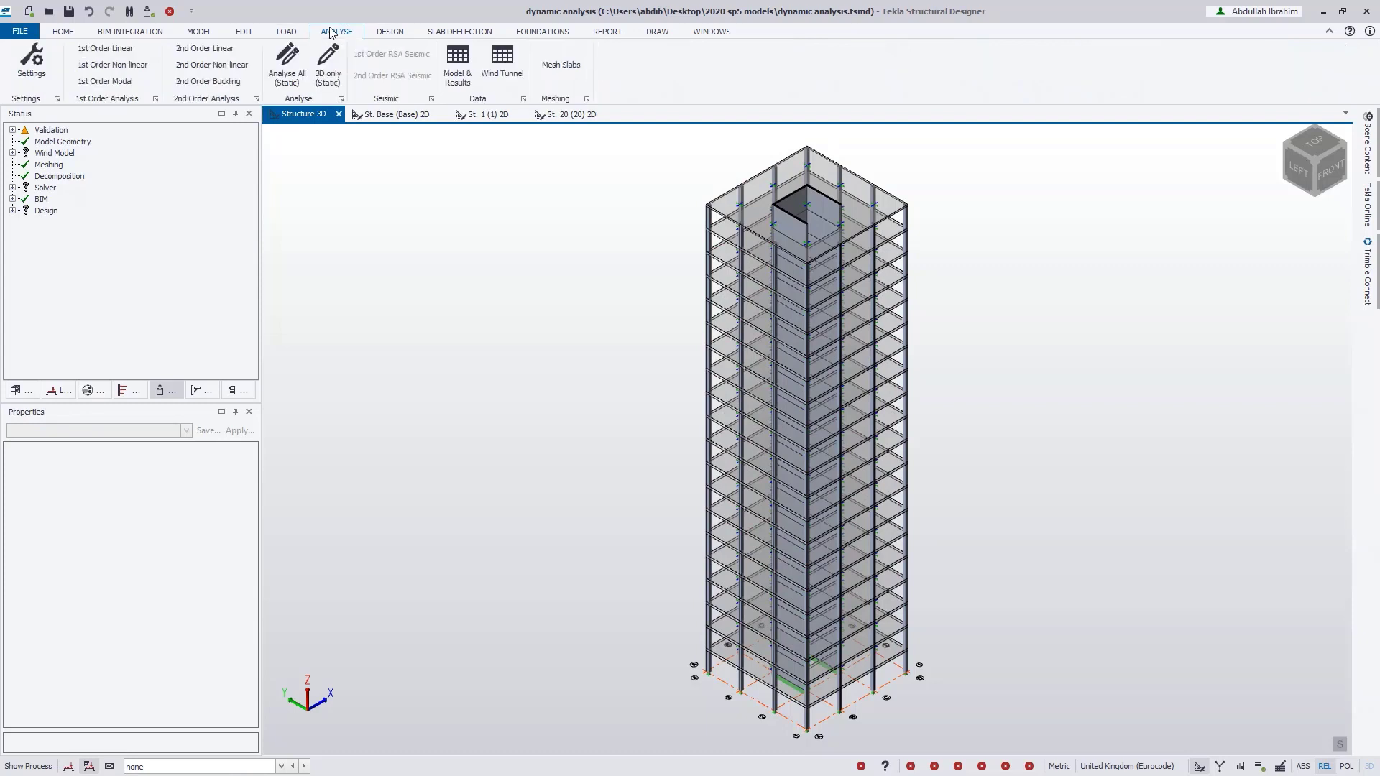
pyautogui.click(136, 89)
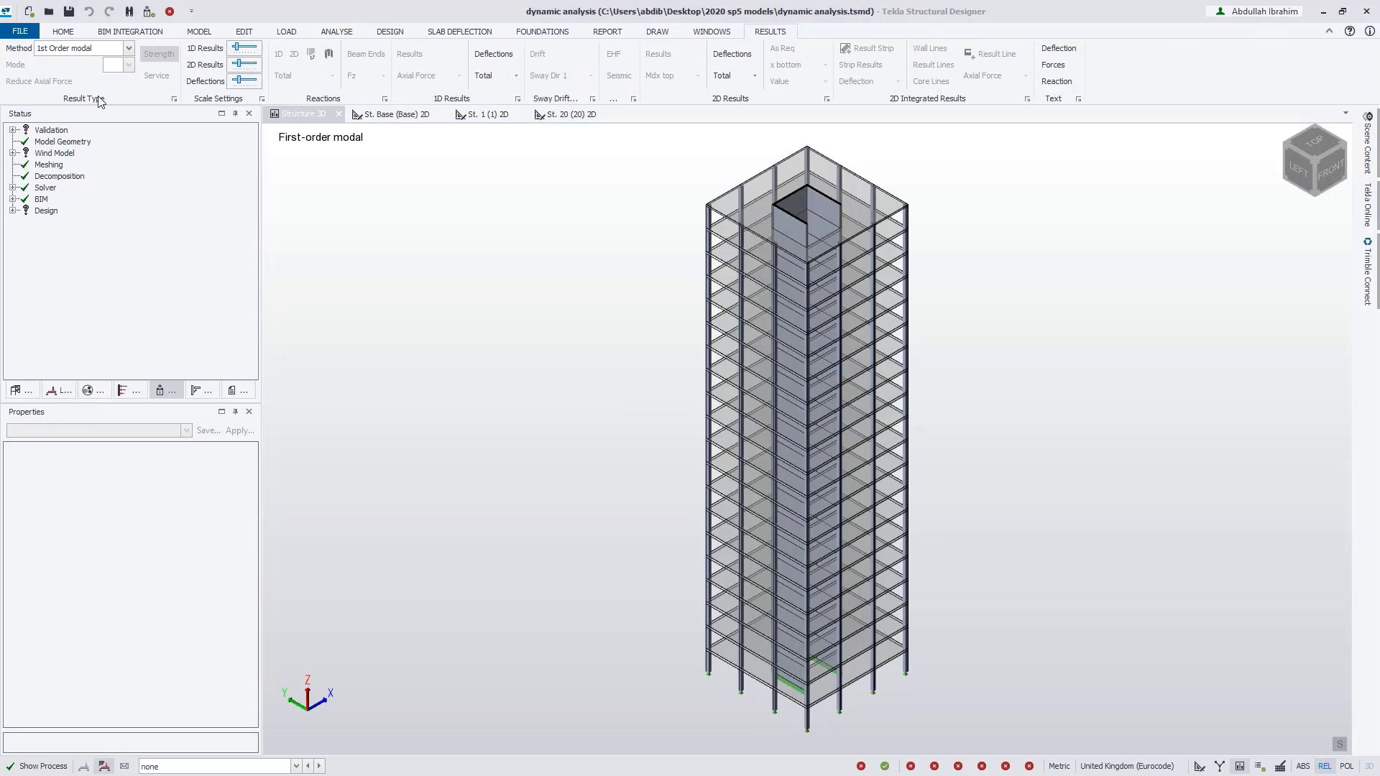
# - Keep 1st Order modal as the result method and select the Modal Mass 1 combination for the results view
pyautogui.click(99, 49)
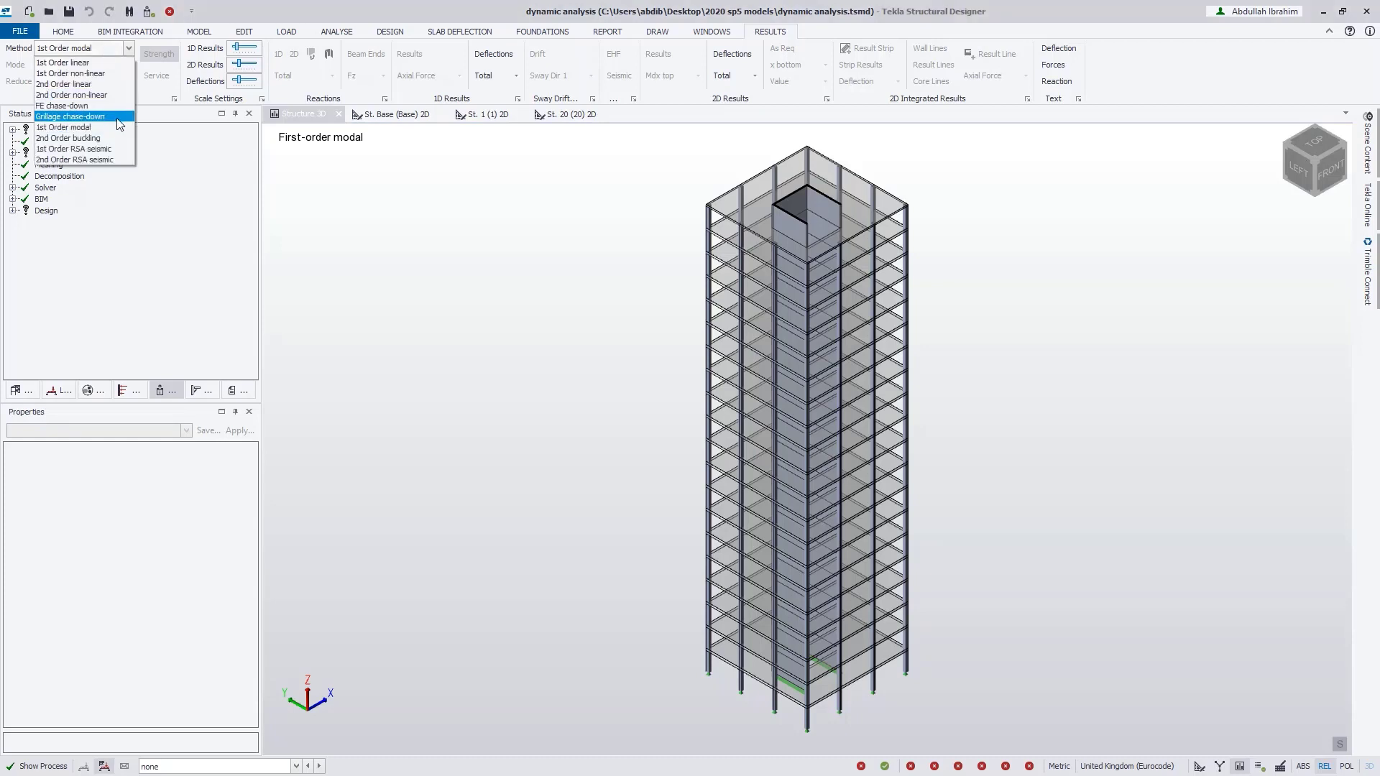
pyautogui.click(379, 214)
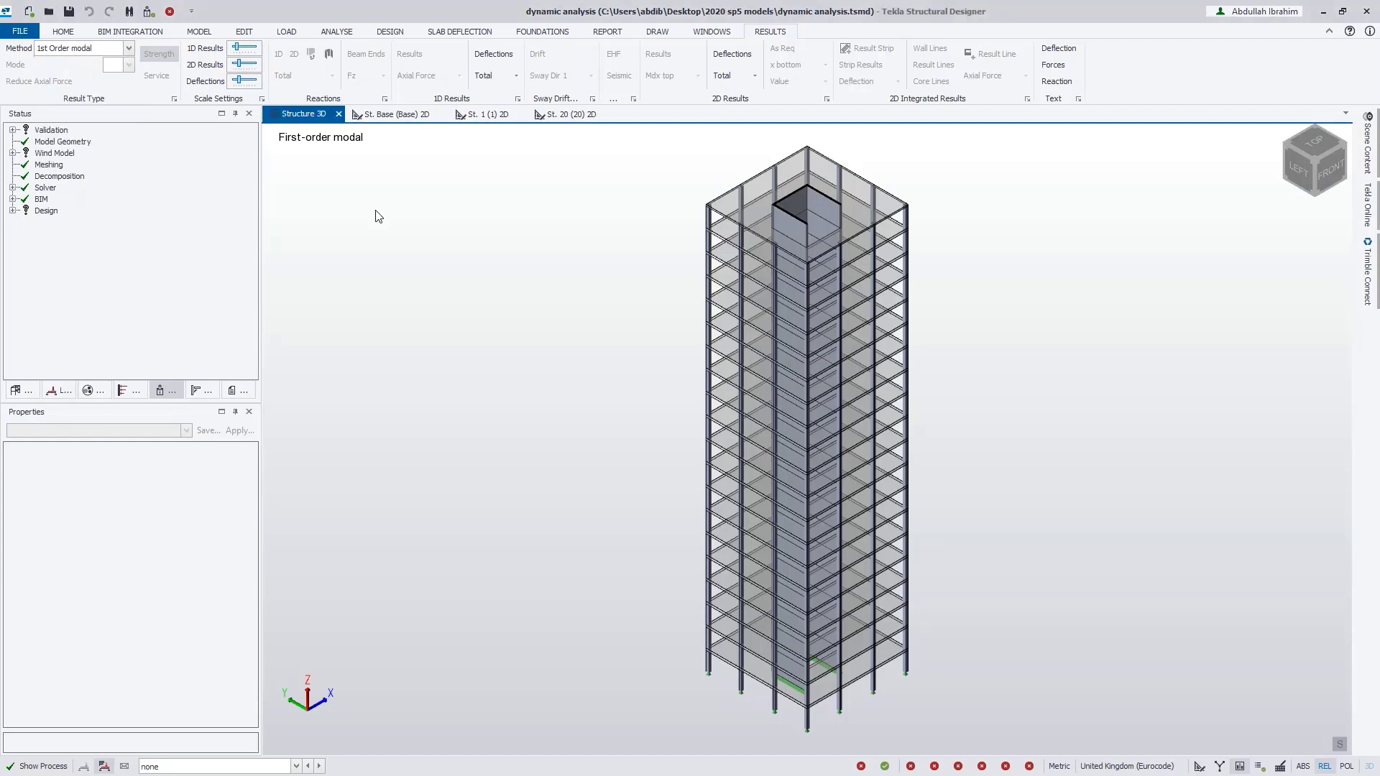
pyautogui.click(192, 766)
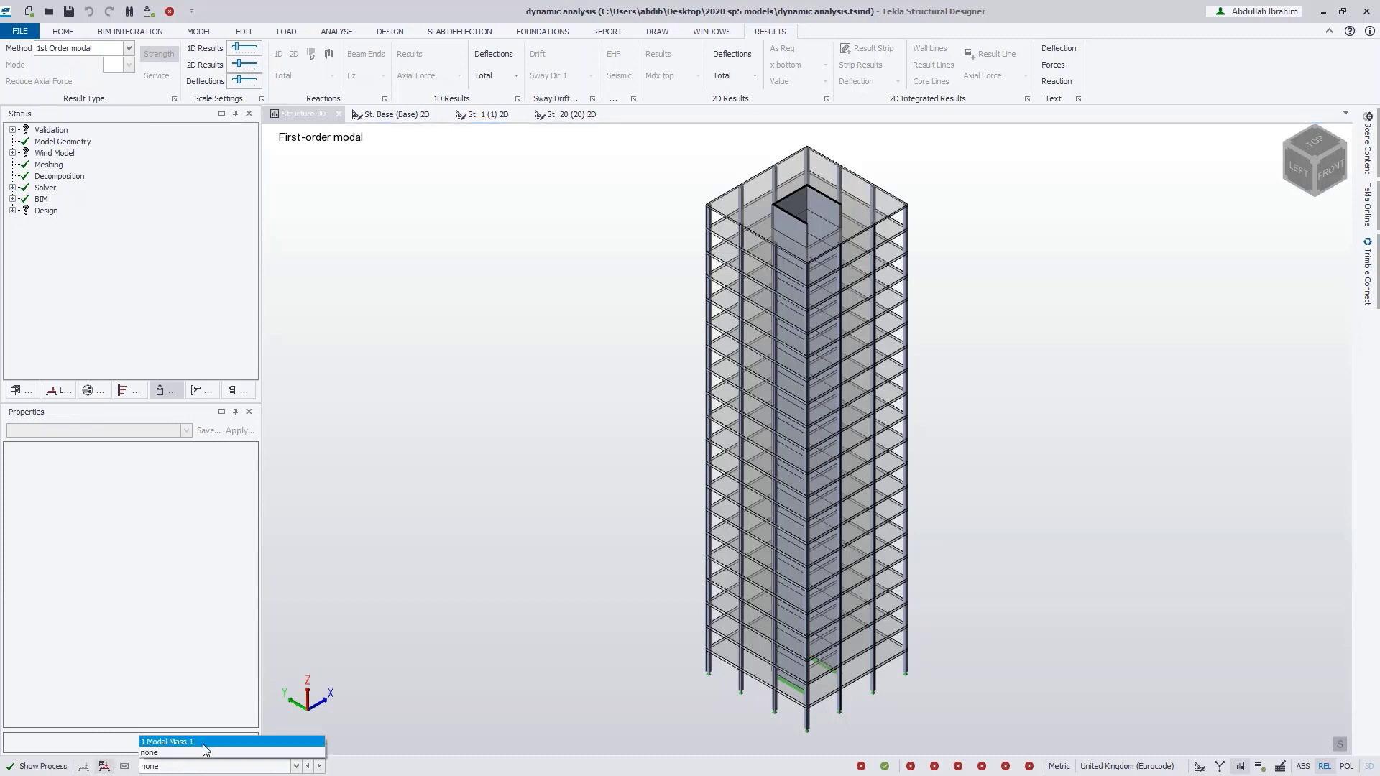
pyautogui.click(203, 742)
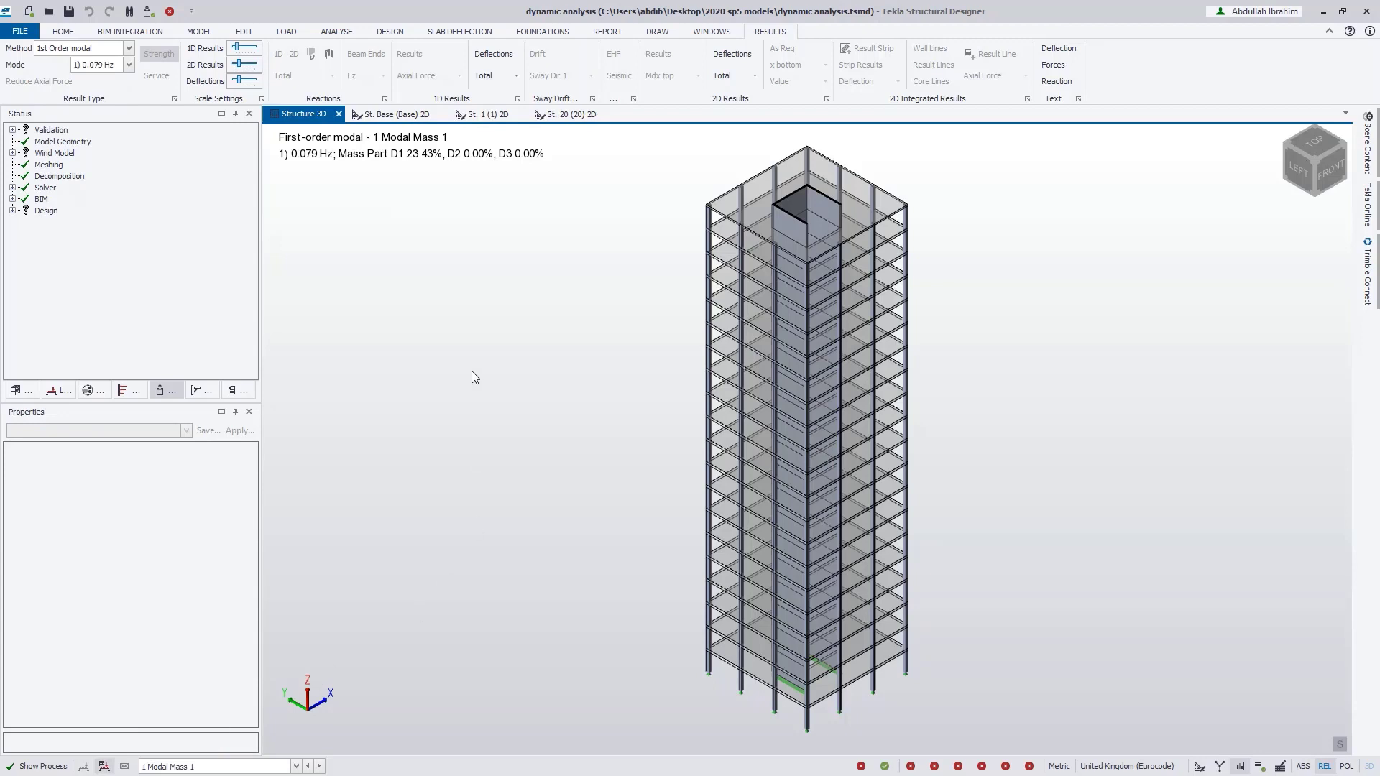
# - Show the total 1D member deflections for the first mode and slightly increase the deflection scale
pyautogui.click(485, 78)
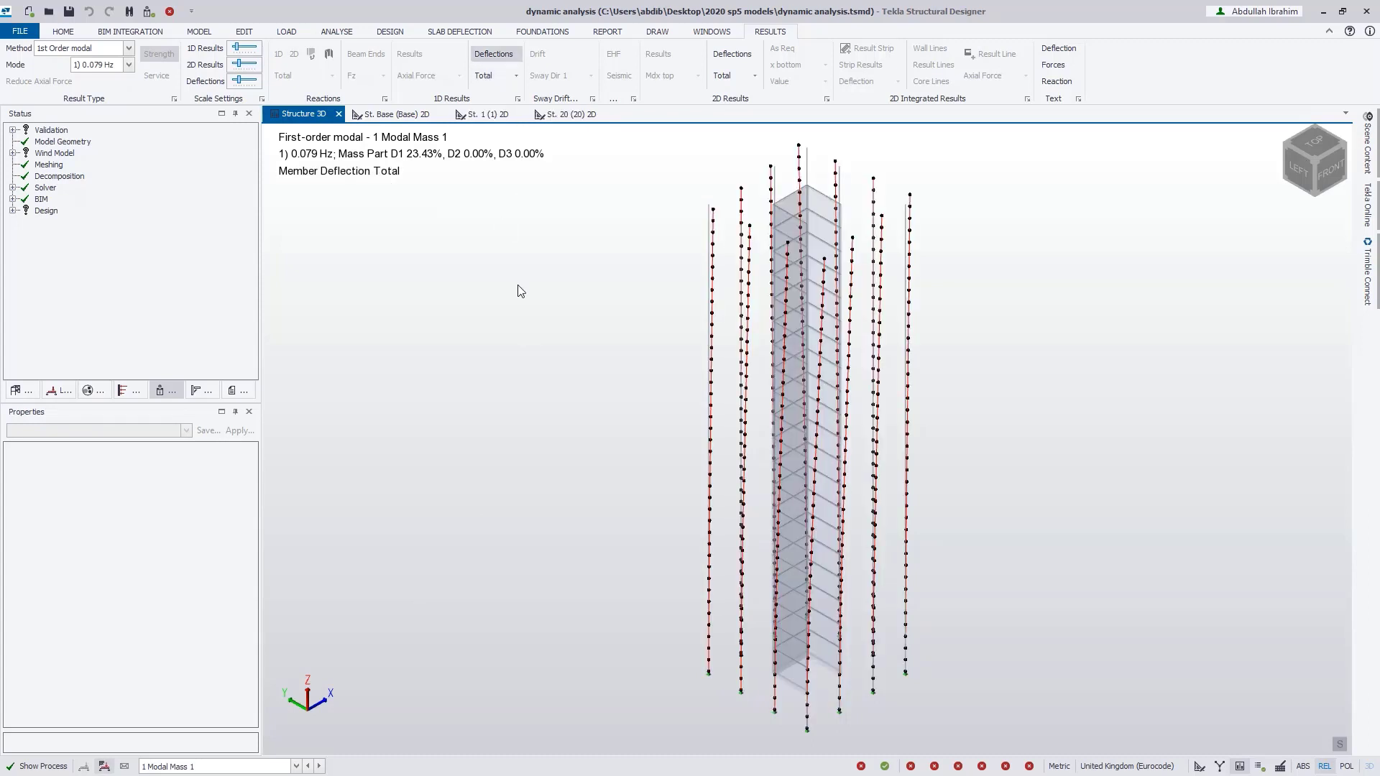
pyautogui.click(238, 80)
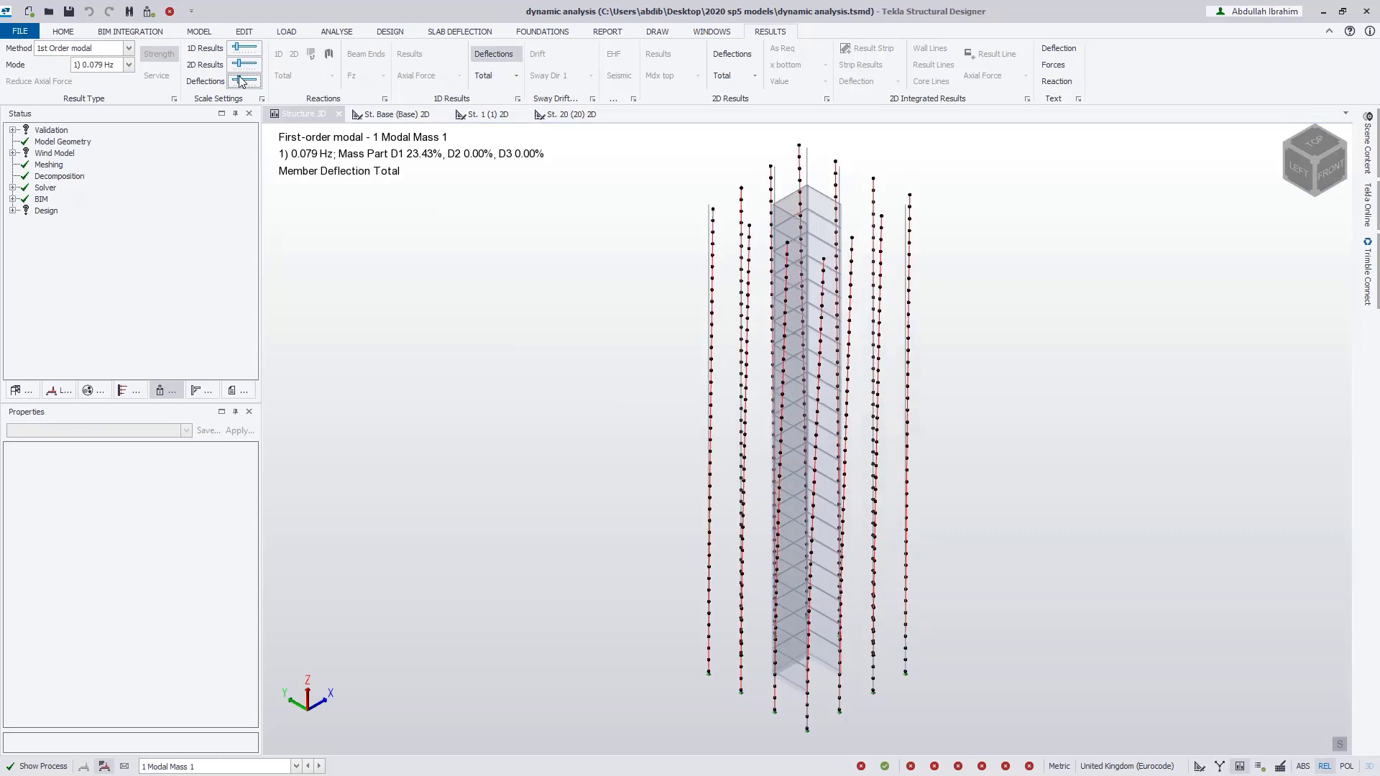
pyautogui.moveTo(239, 76); pyautogui.dragTo(241, 77)
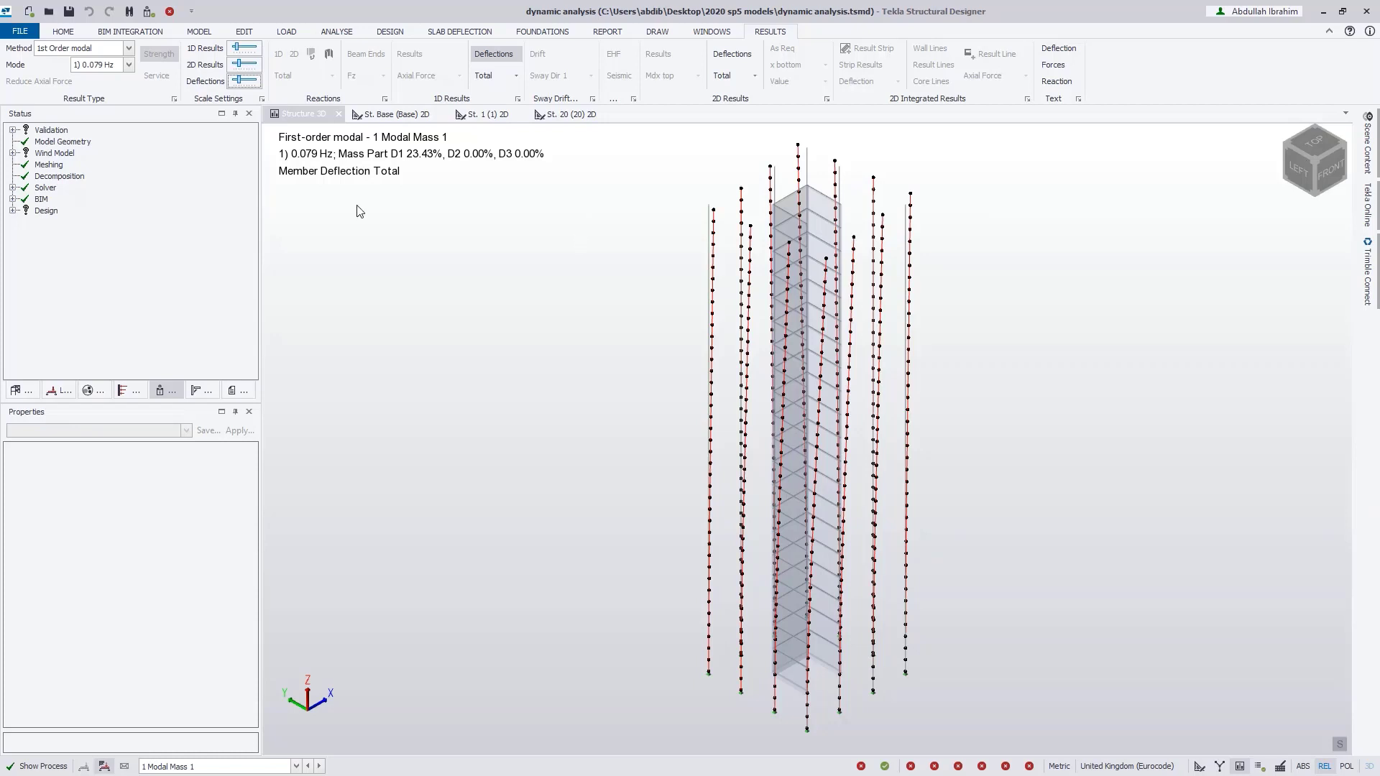
# - Look through the list of vibration modes and their frequencies, keeping the first mode selected
pyautogui.click(129, 65)
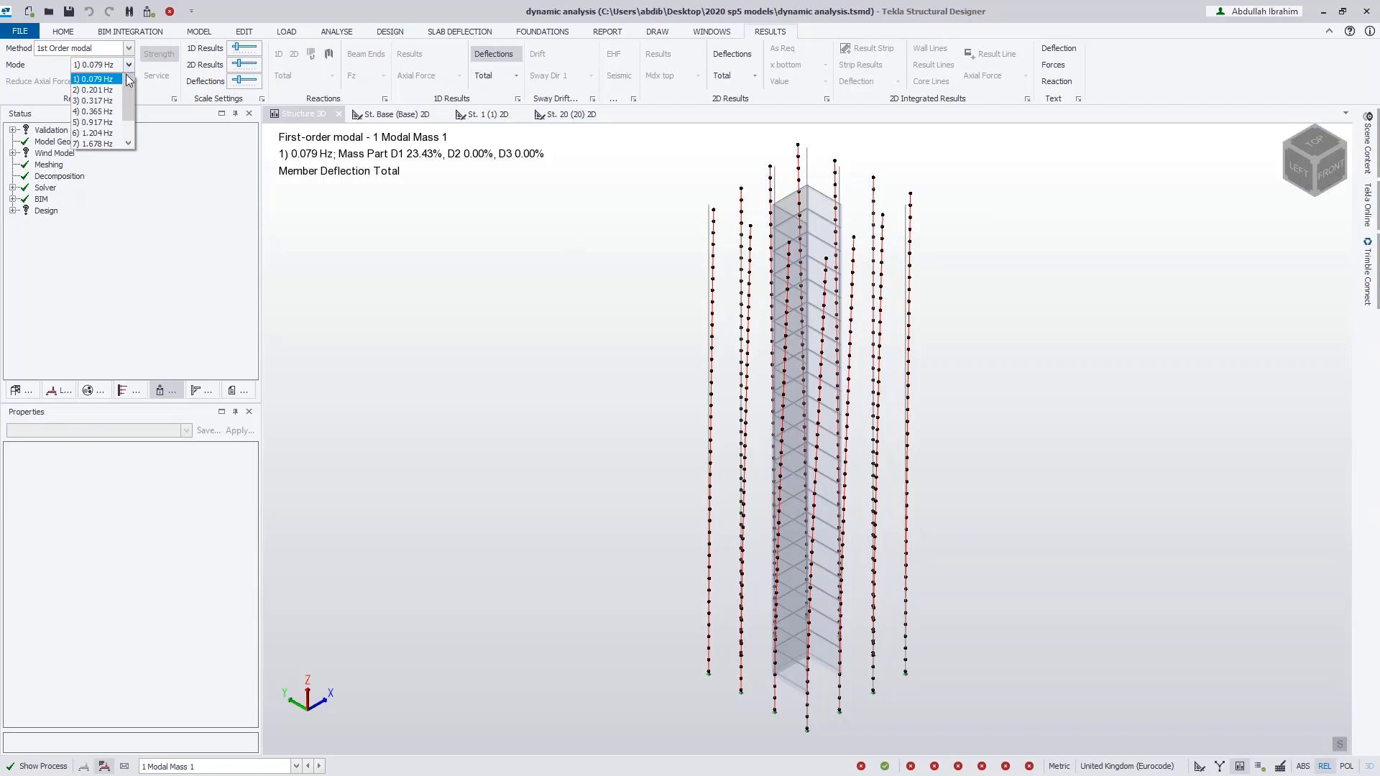
pyautogui.moveTo(129, 106); pyautogui.dragTo(131, 93)
pyautogui.click(373, 263)
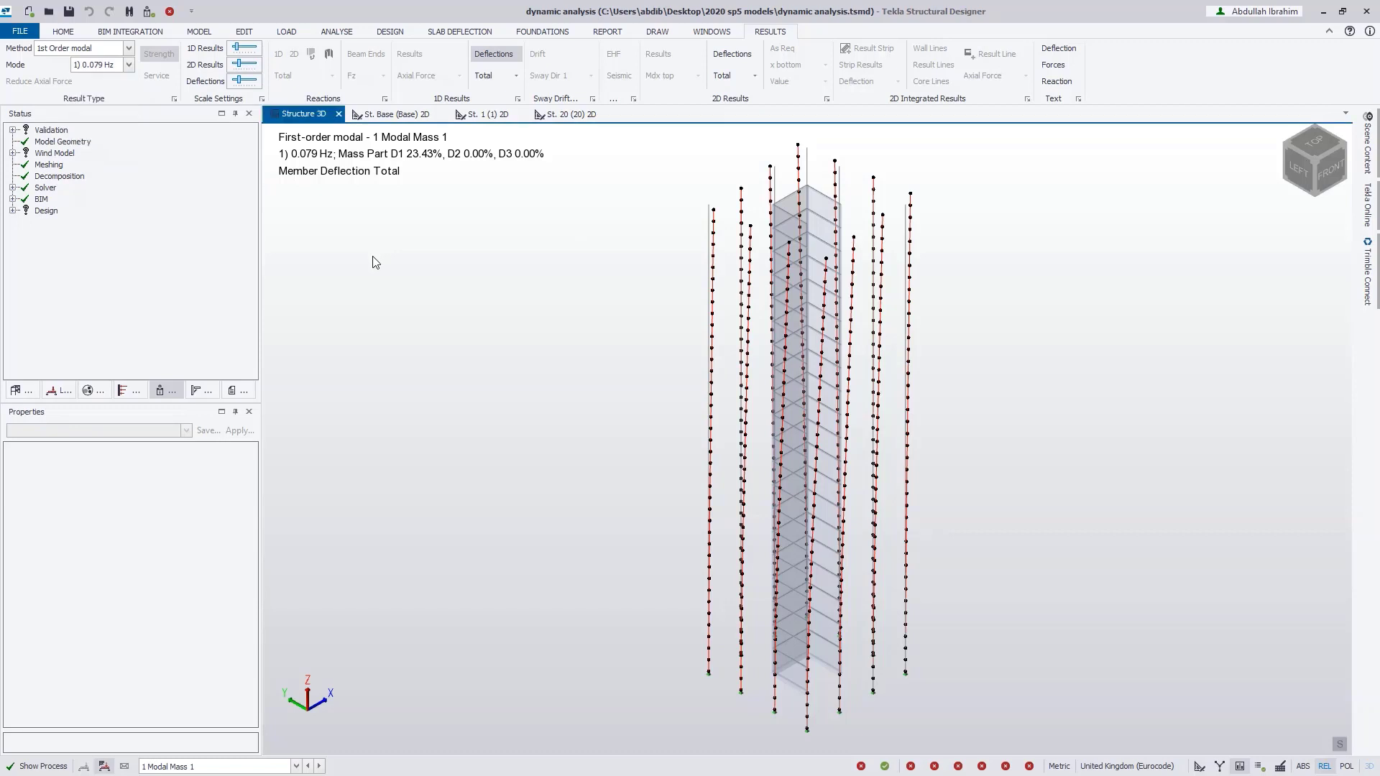
# - Review the 1st Order Modal analysis settings, including the total number of modes, and close them without changes
pyautogui.click(336, 33)
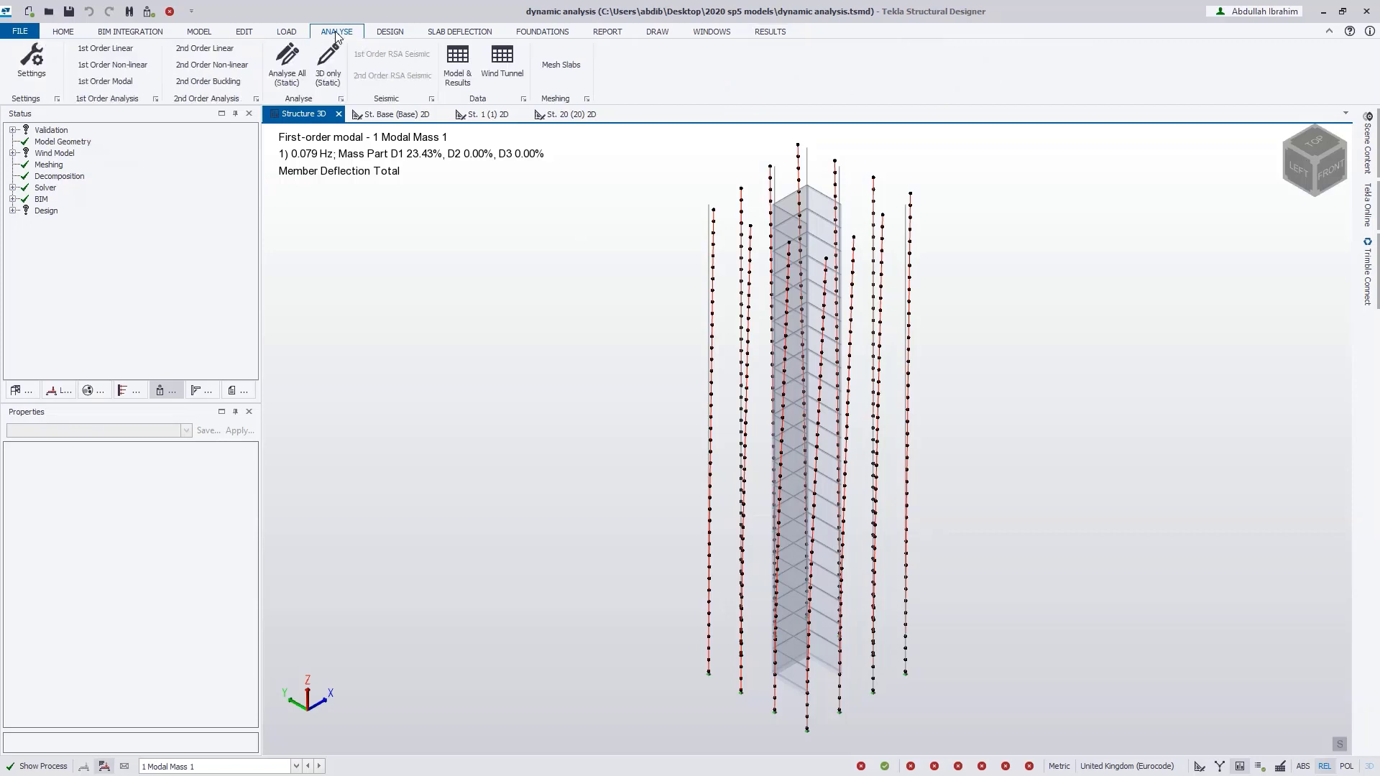
pyautogui.click(25, 74)
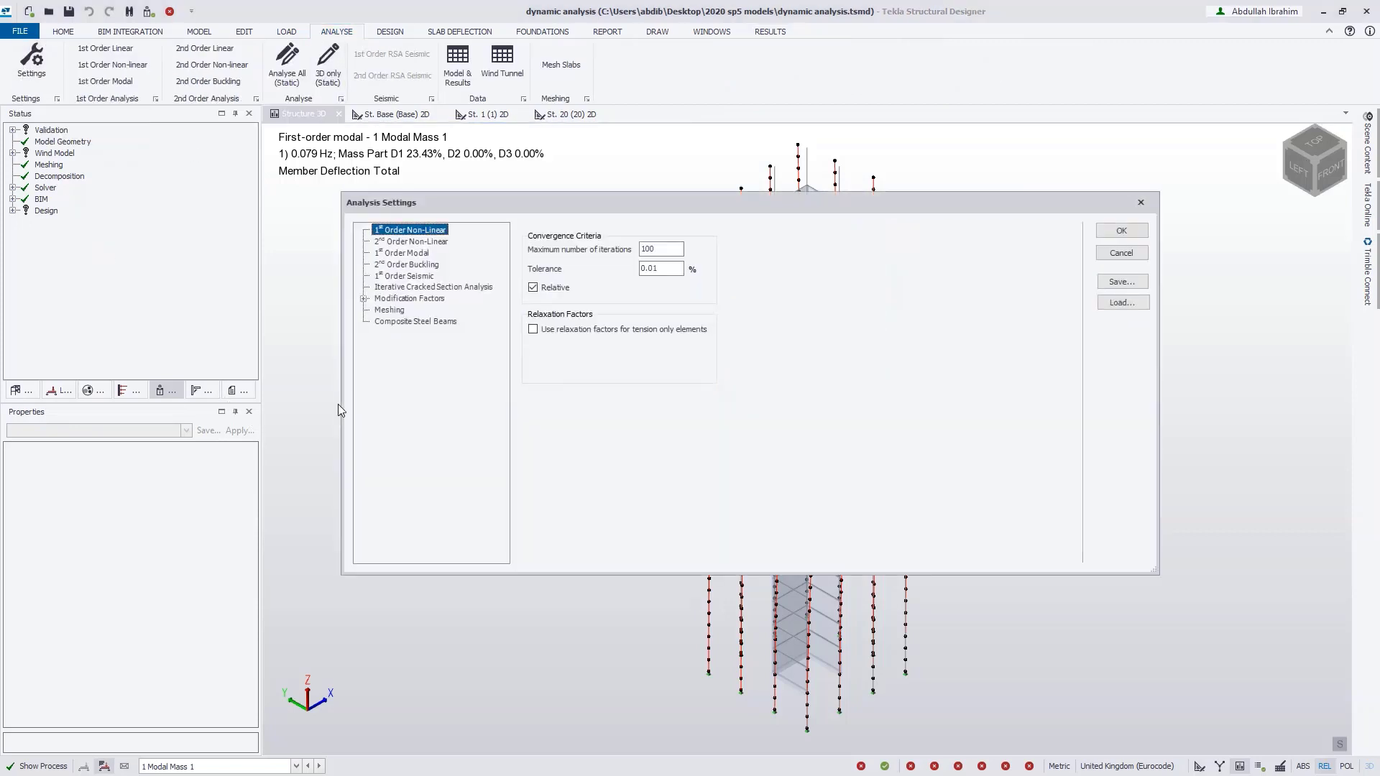
pyautogui.click(407, 253)
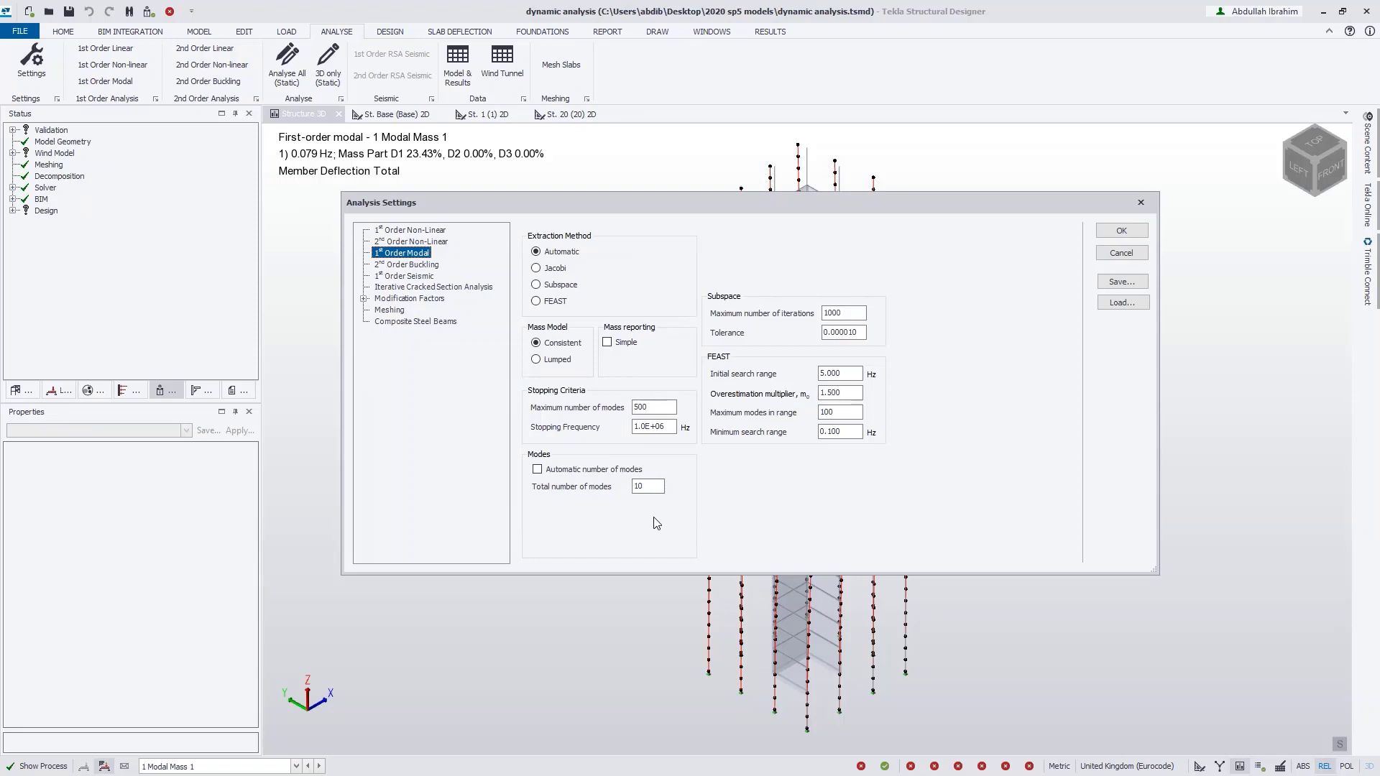
pyautogui.click(404, 231)
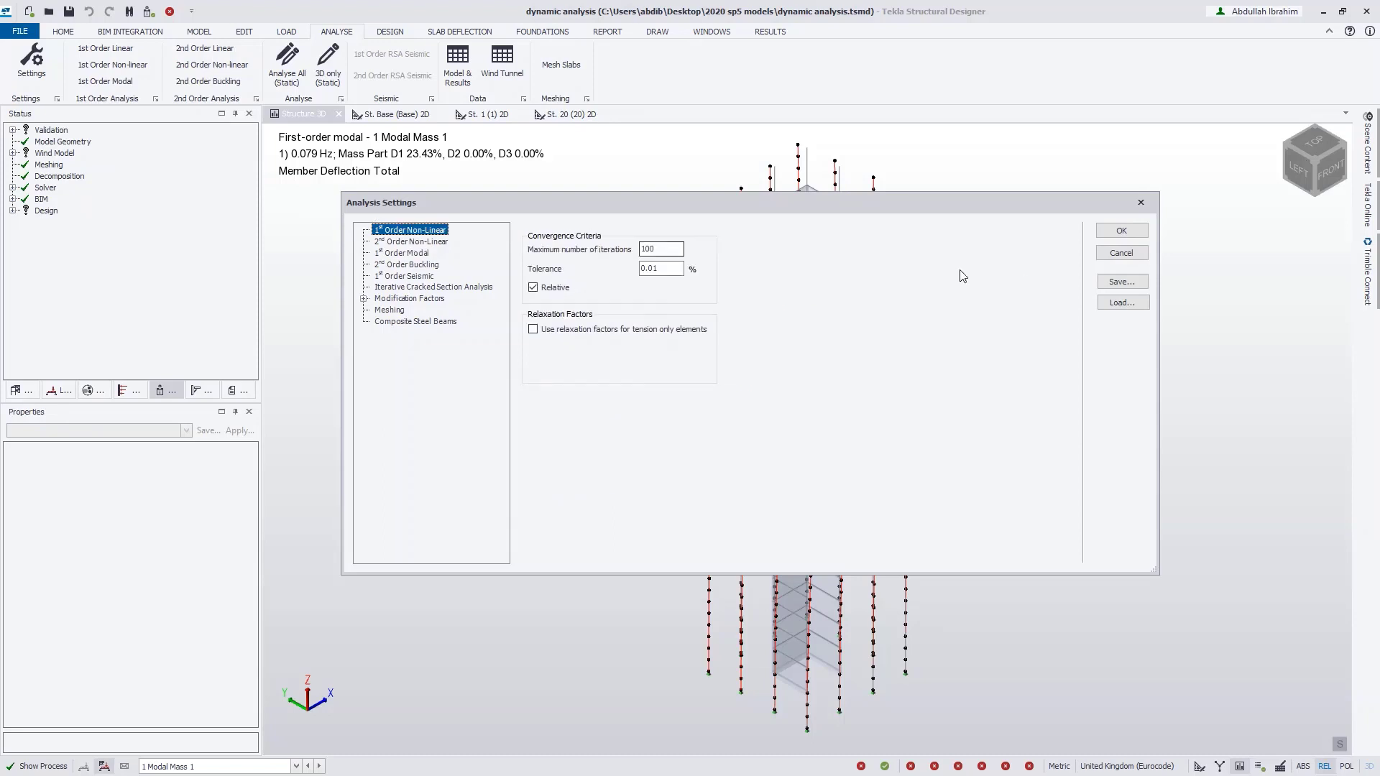
pyautogui.click(1121, 253)
# - Animate the first mode's deflected shape in the 3D results view and close the animation
pyautogui.click(770, 32)
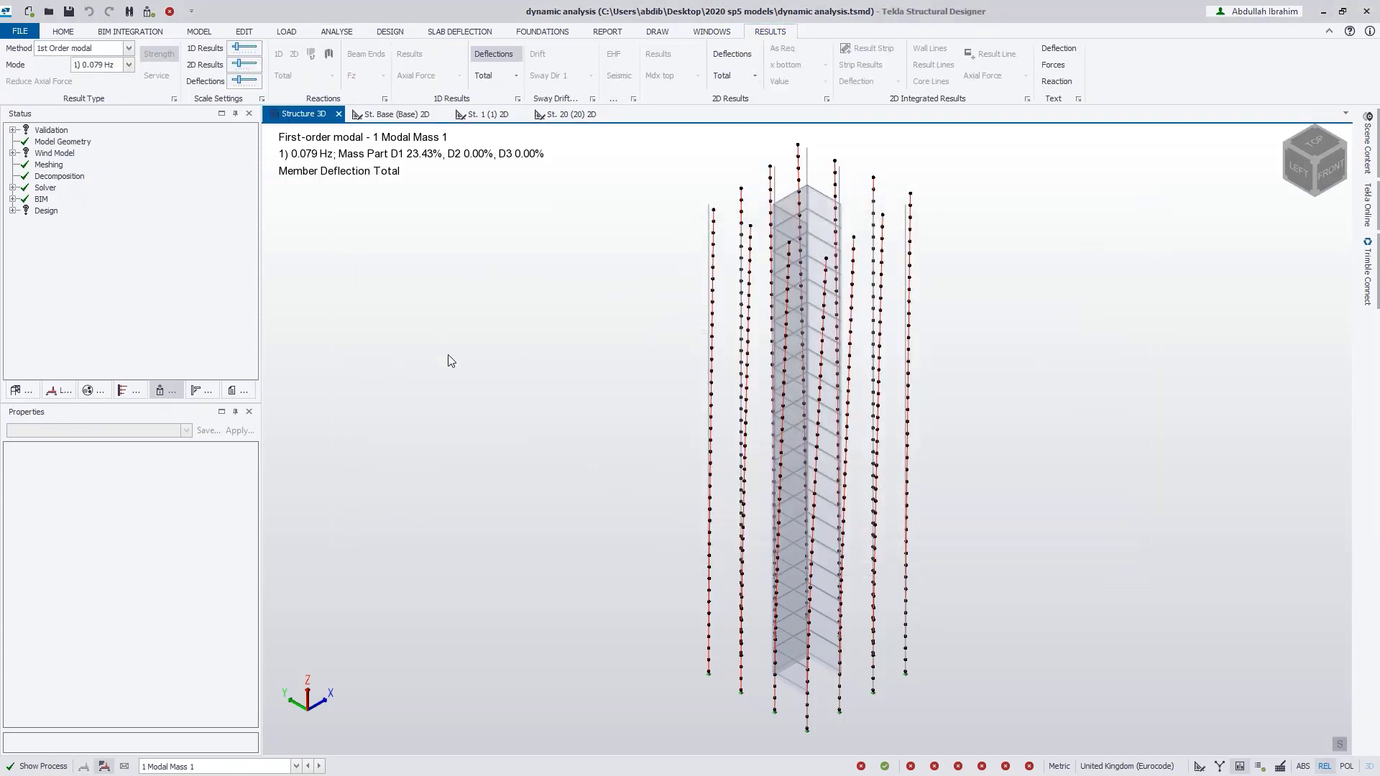
pyautogui.rightClick(420, 217)
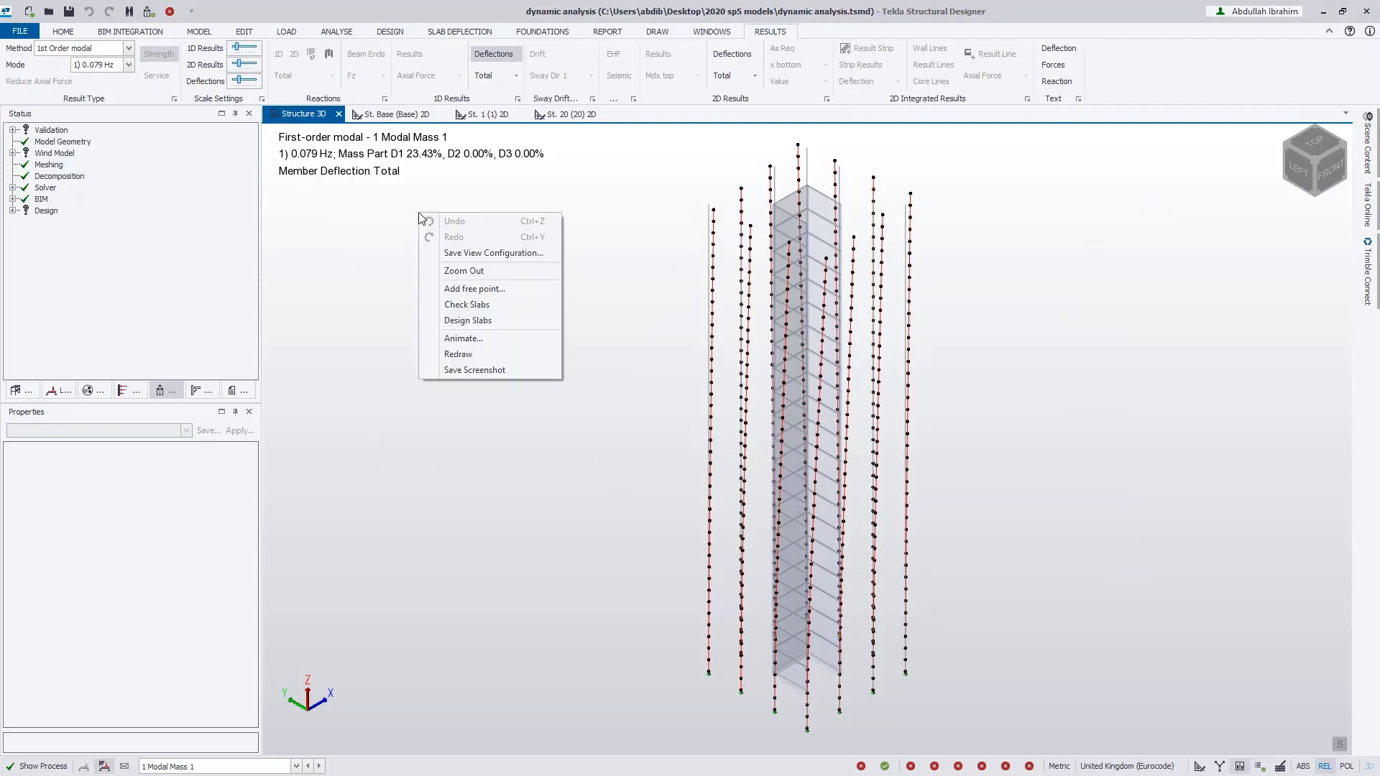
pyautogui.click(487, 338)
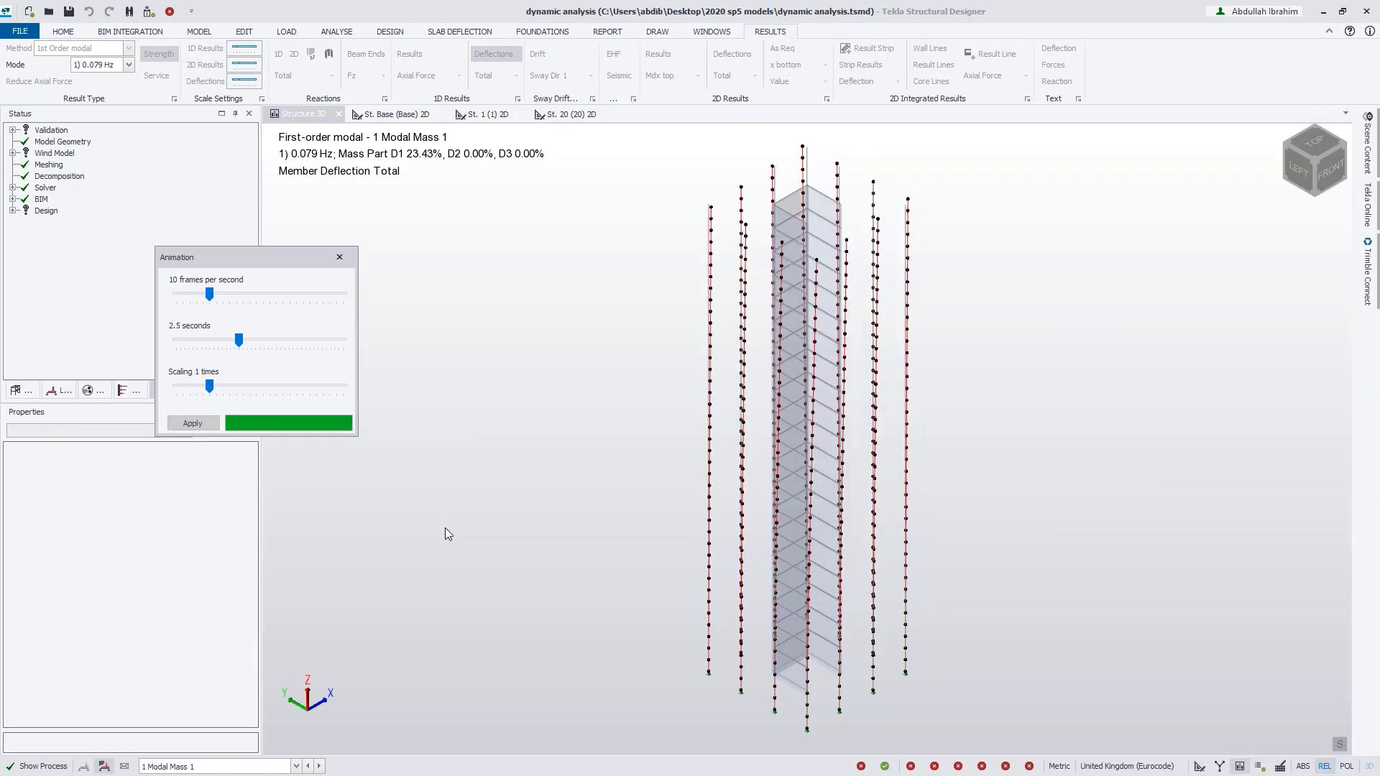
pyautogui.click(340, 256)
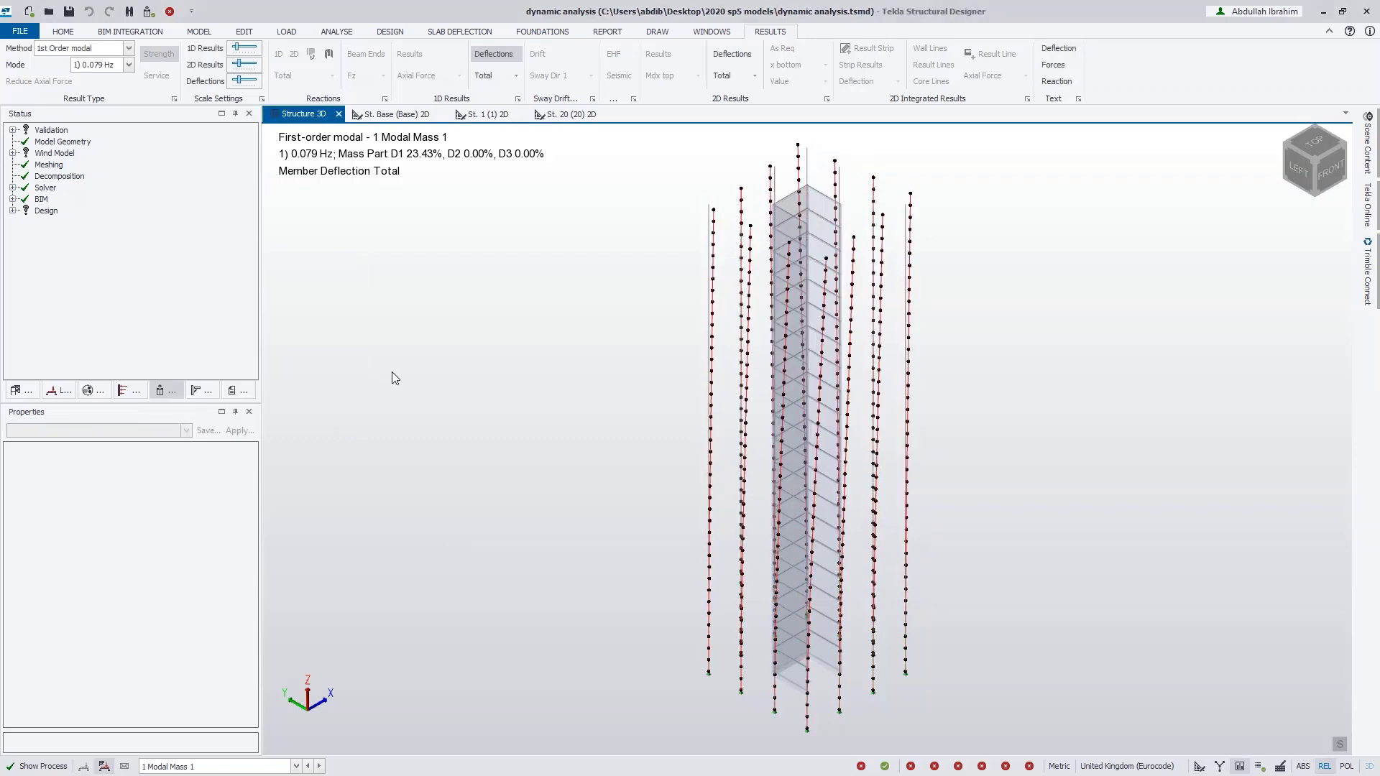
# - Open the solver model data tables for the 1st Order Modal results and show the Summed Mass table
pyautogui.click(333, 28)
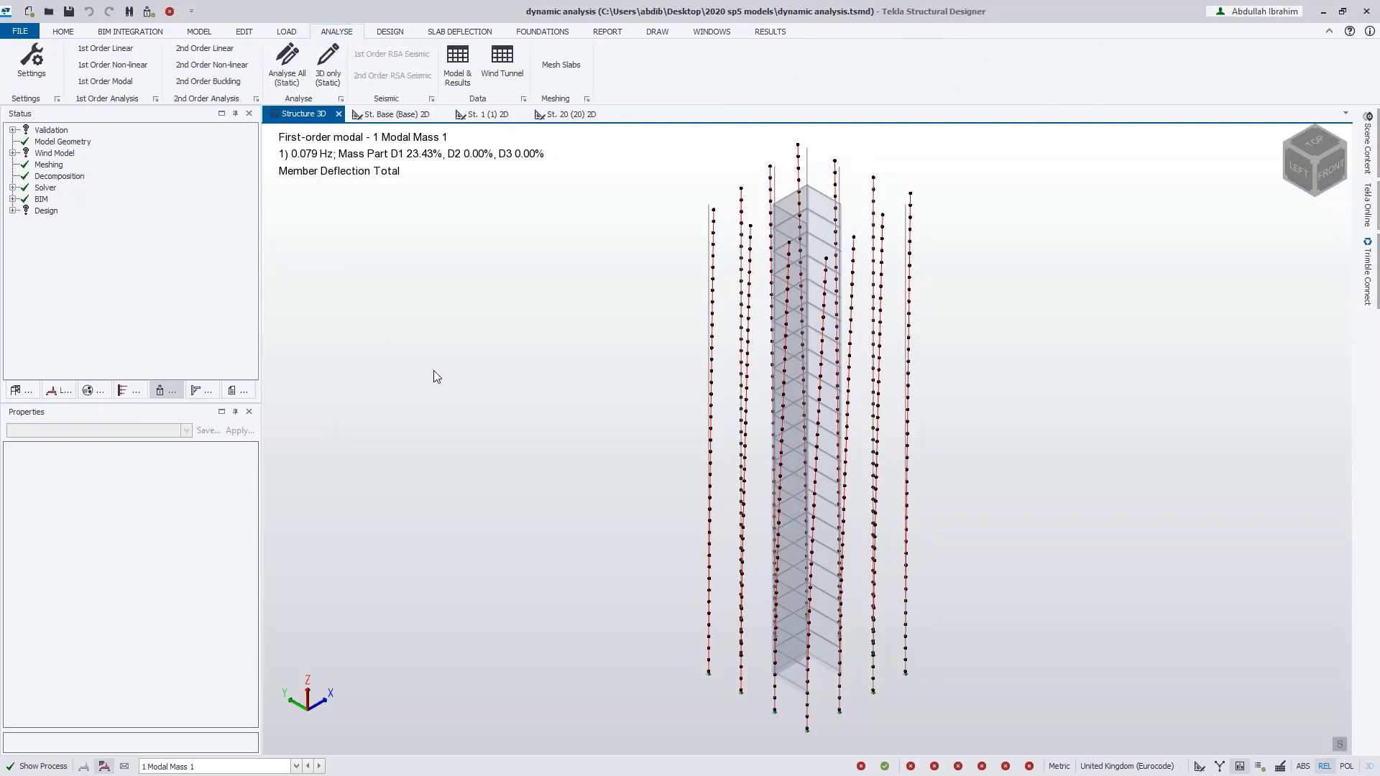
pyautogui.click(463, 77)
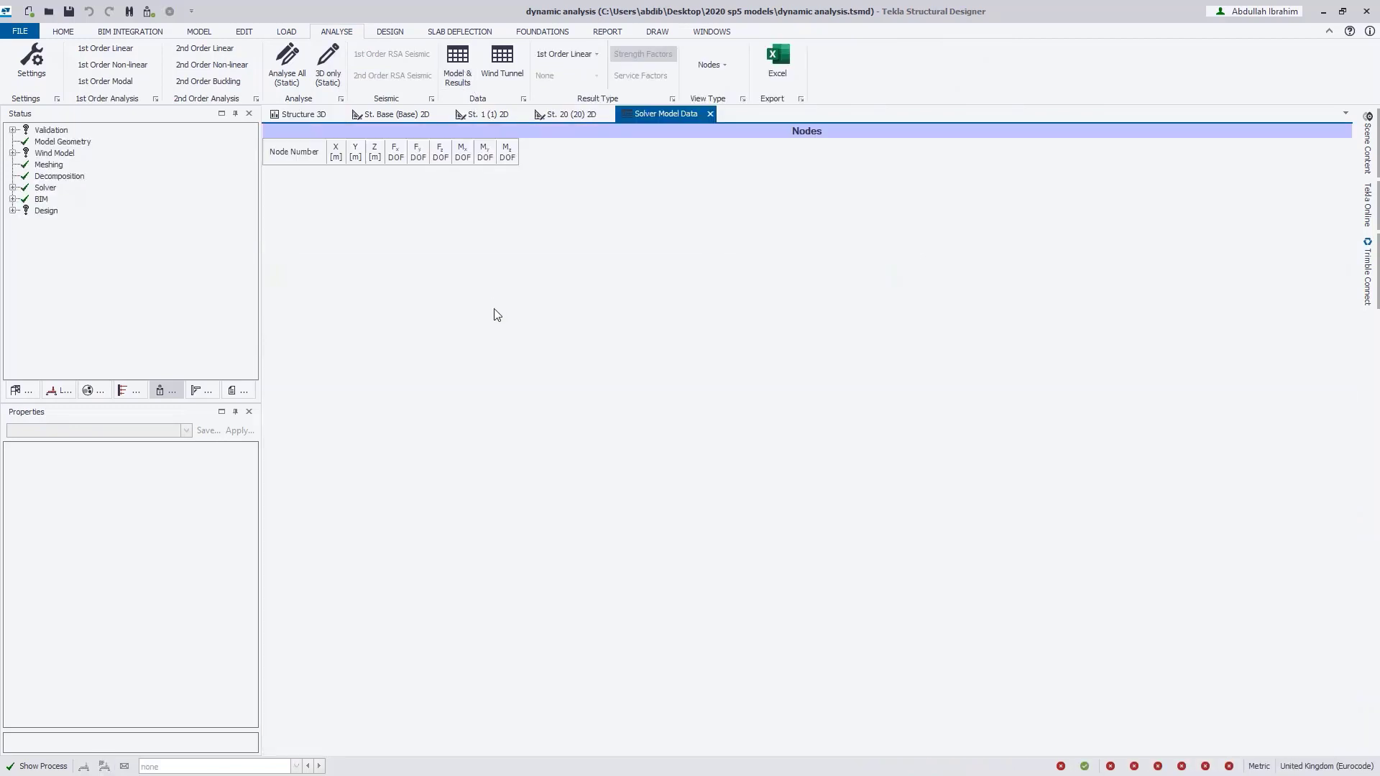
pyautogui.click(596, 55)
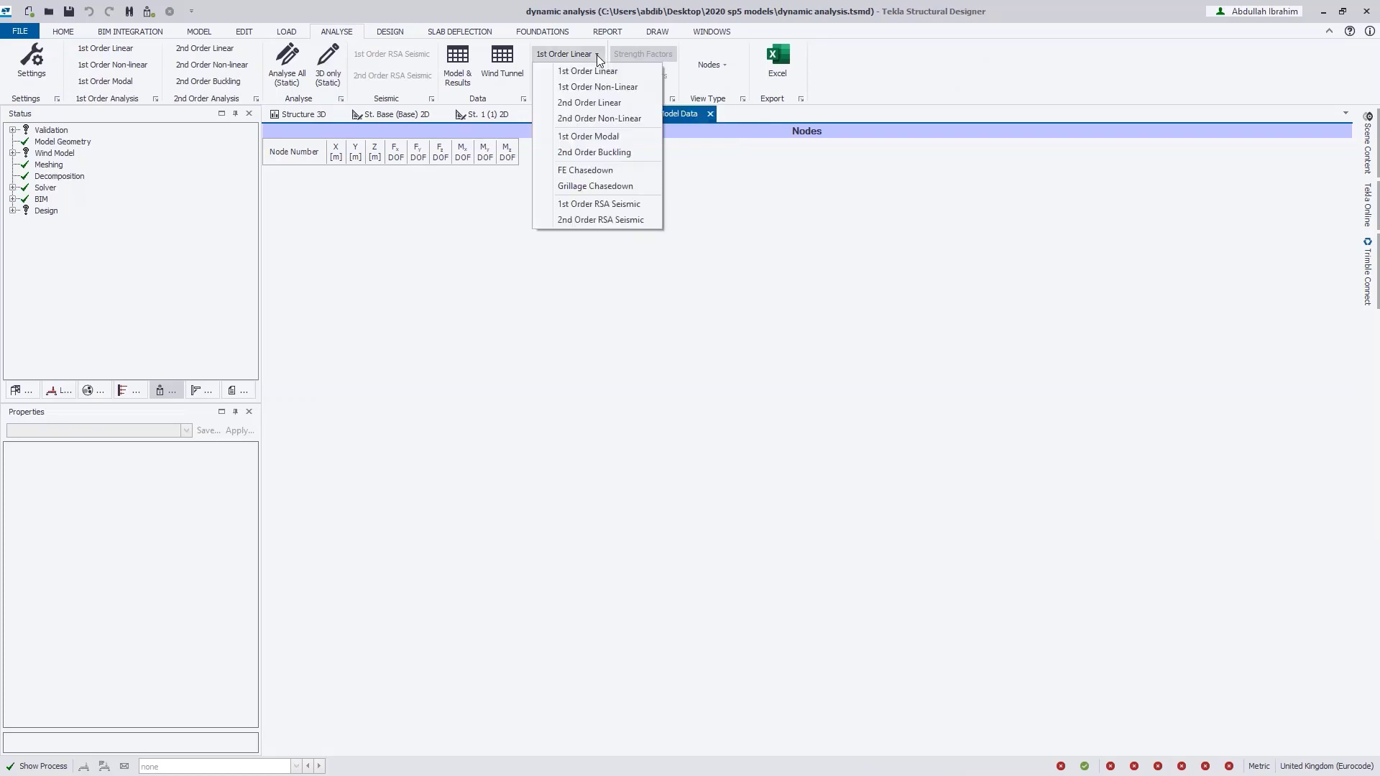
pyautogui.click(595, 137)
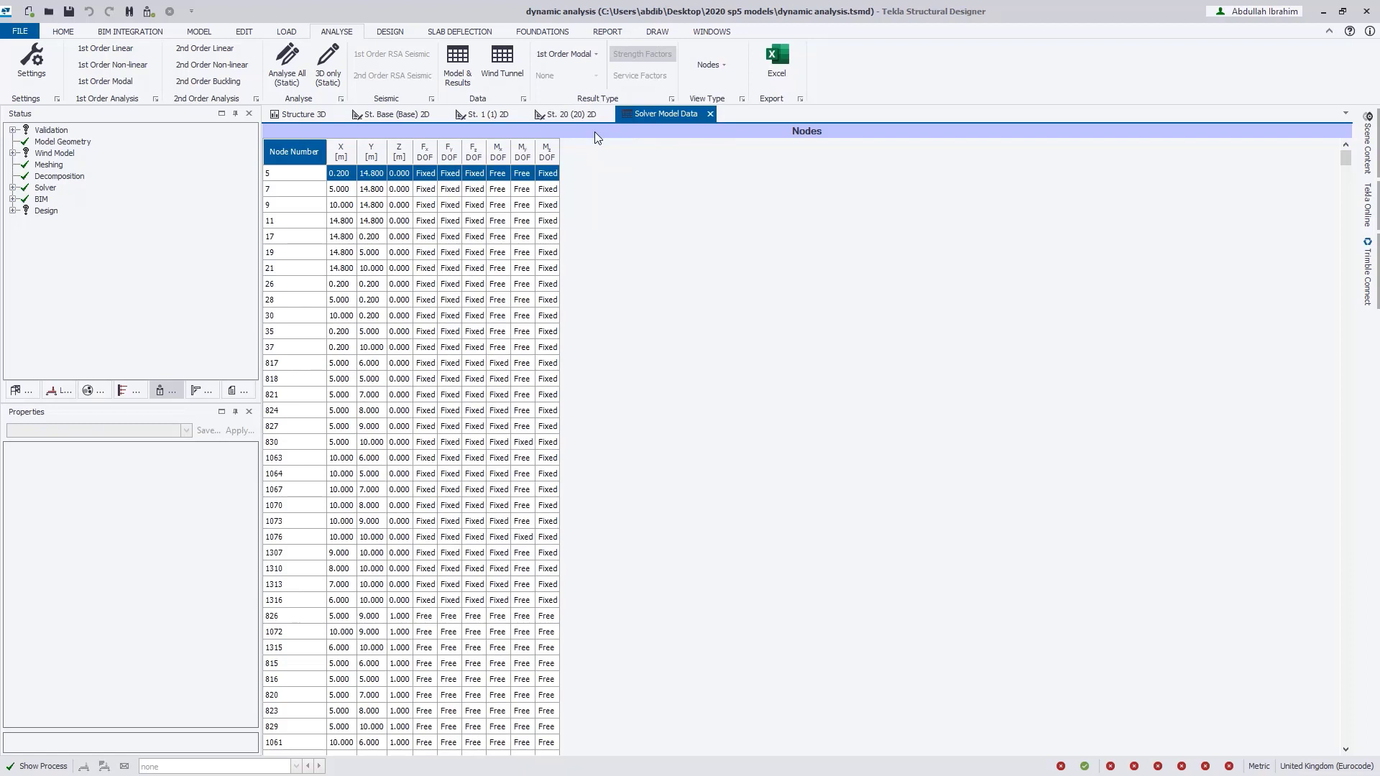
pyautogui.click(725, 66)
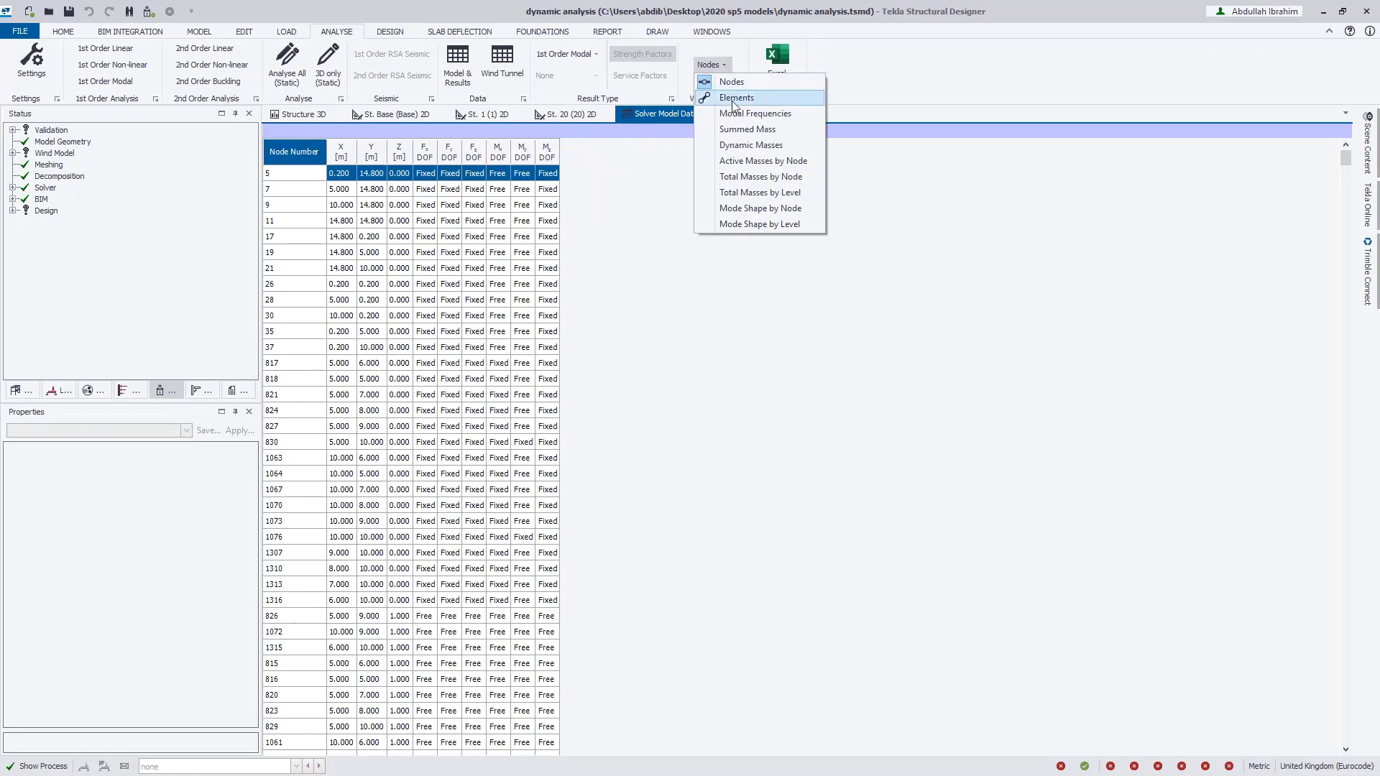
pyautogui.click(740, 129)
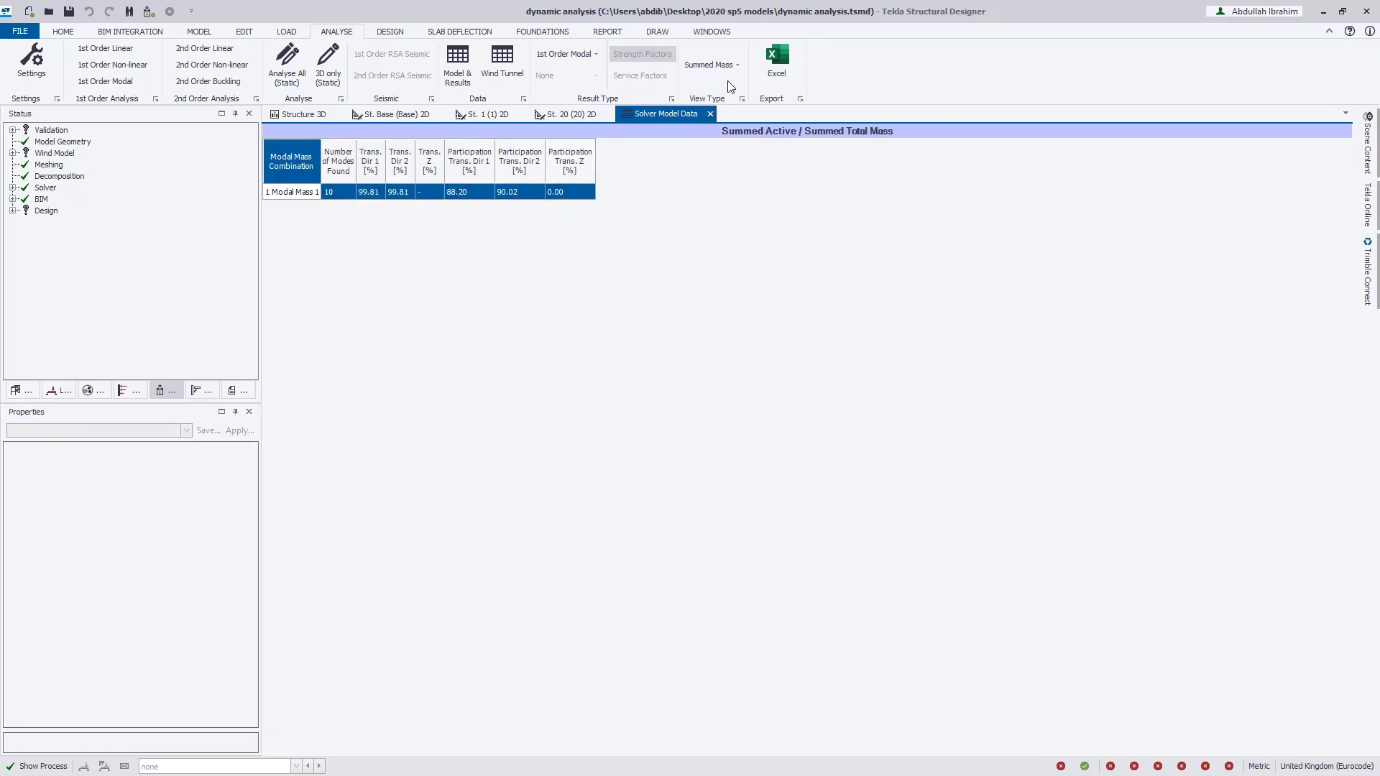
# - Review the active masses by node and the total masses by level for Modal Mass 1, and close the table
pyautogui.click(738, 65)
pyautogui.click(757, 158)
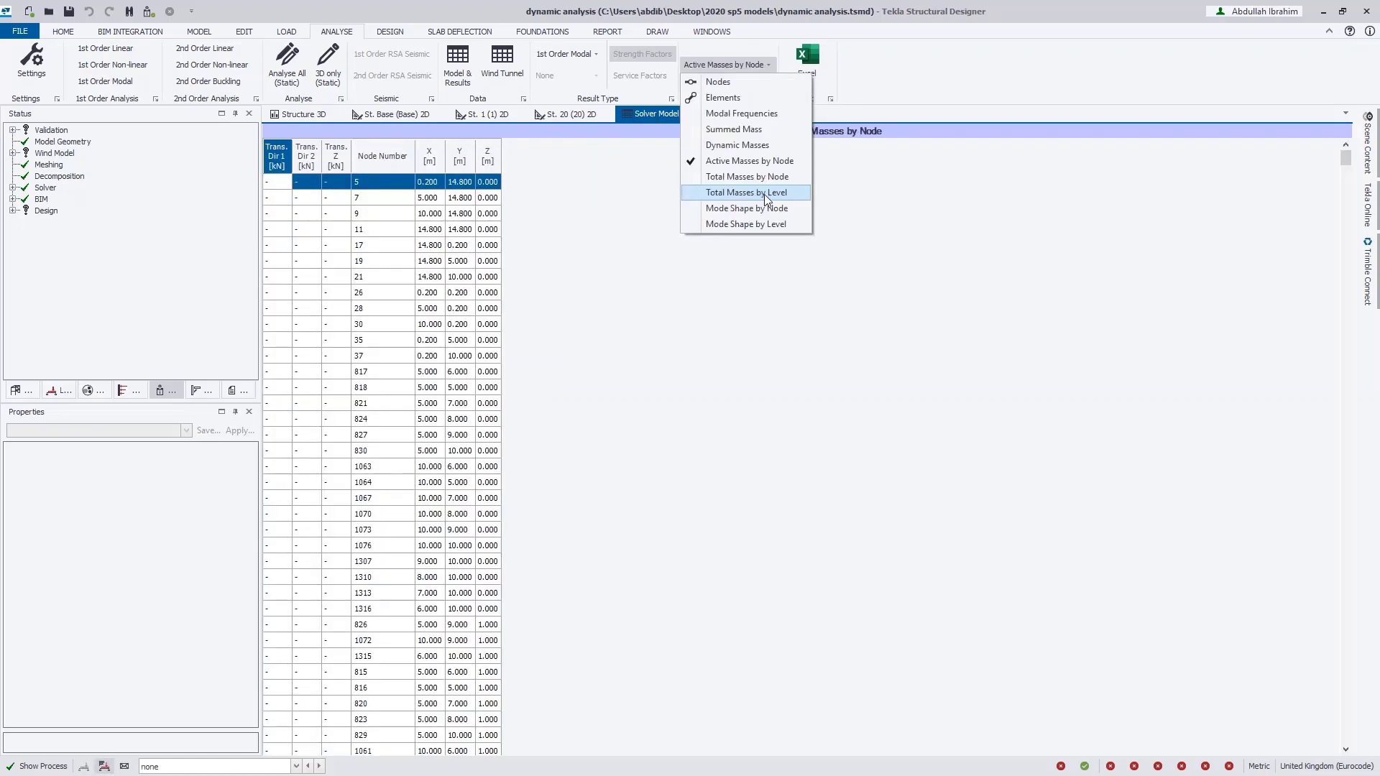
pyautogui.click(765, 194)
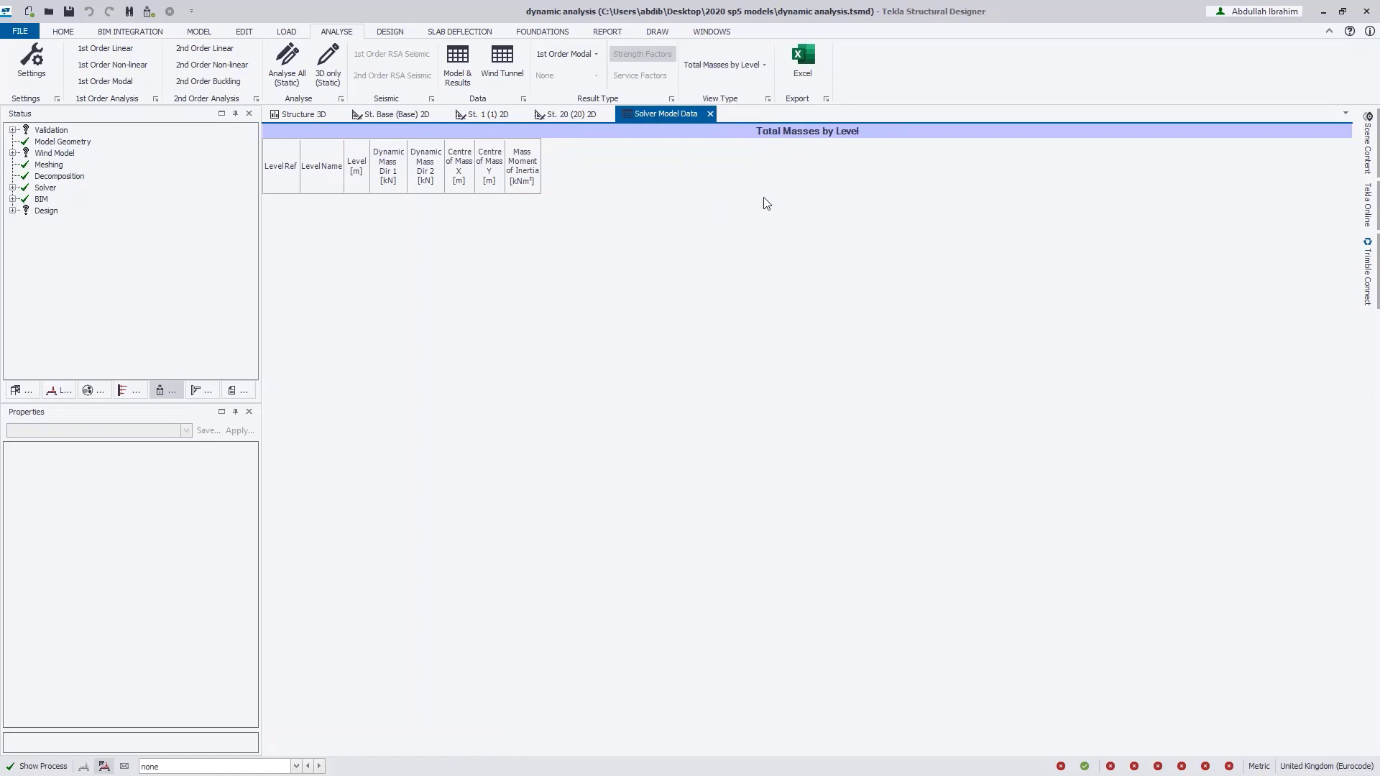
pyautogui.click(171, 766)
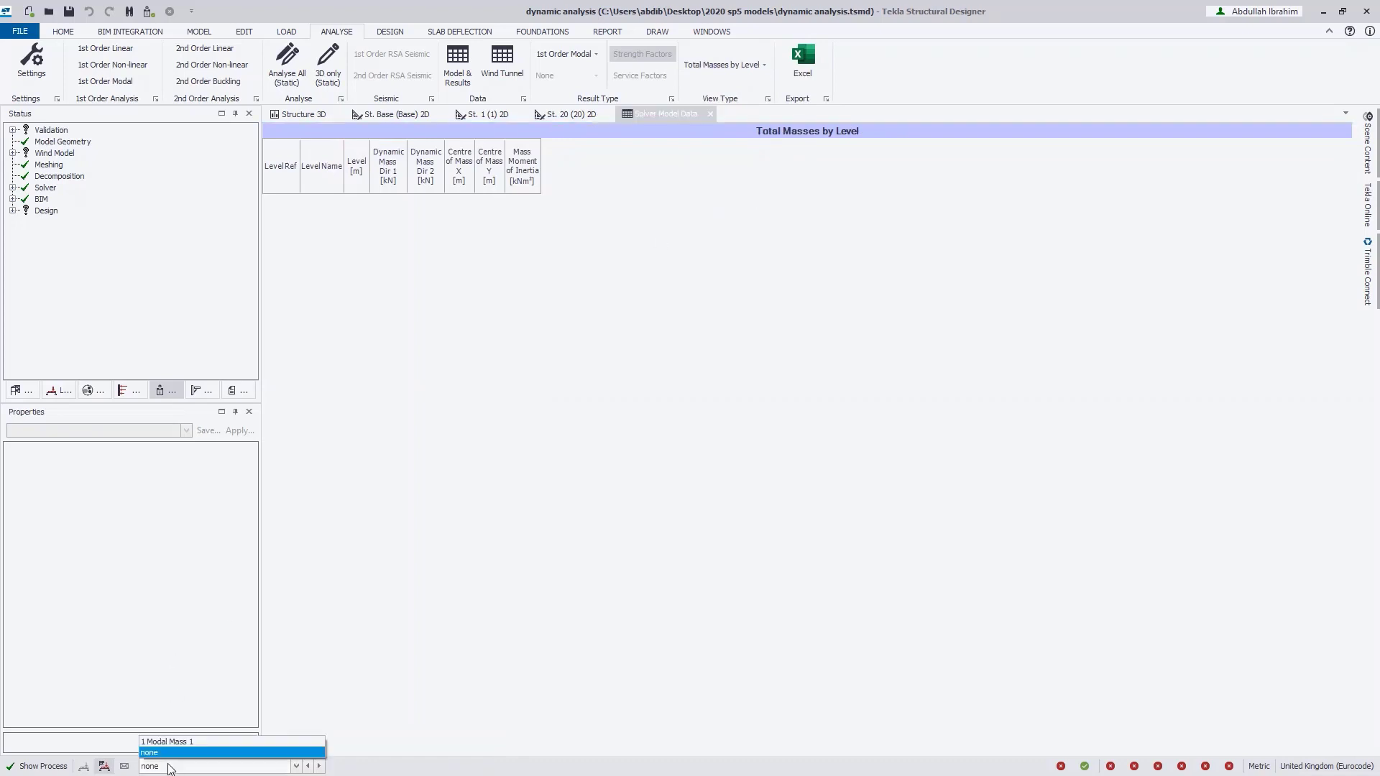
pyautogui.click(175, 744)
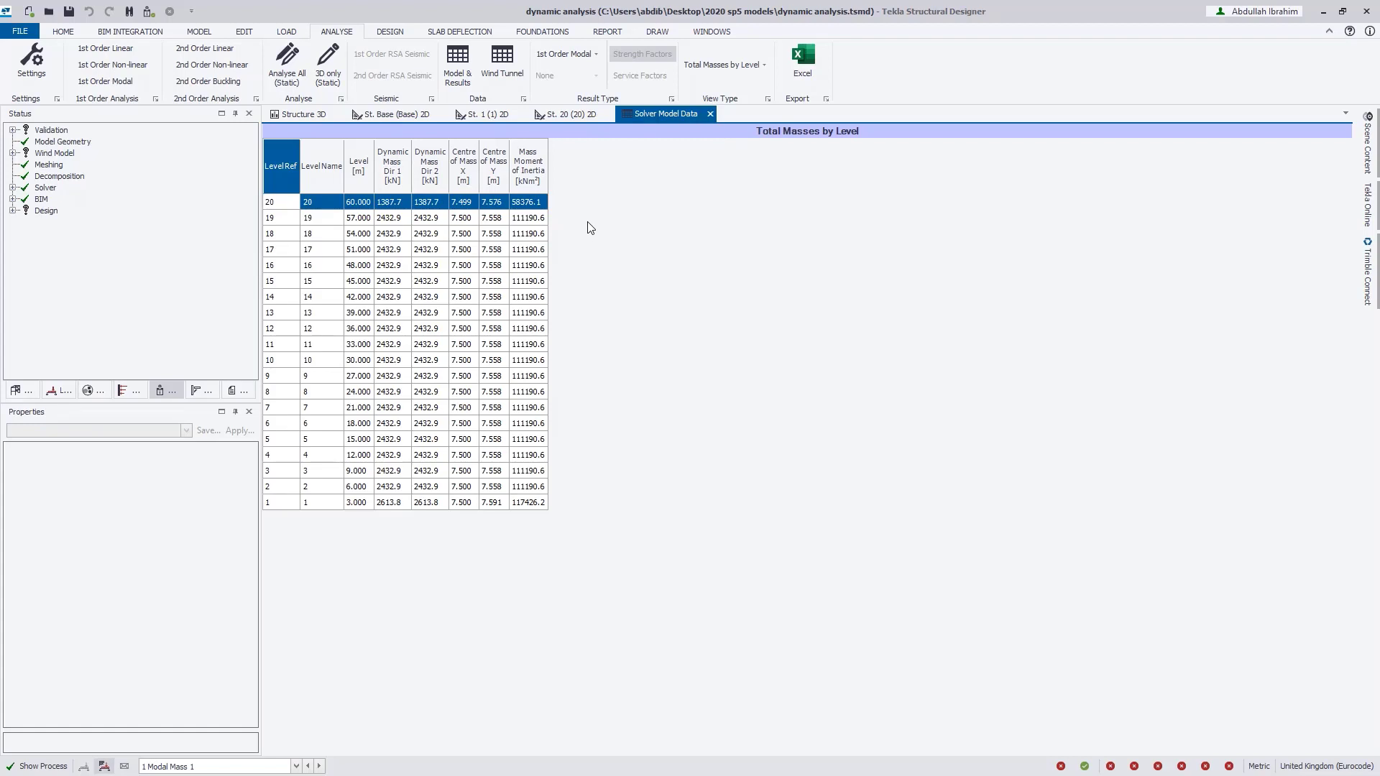
pyautogui.click(710, 114)
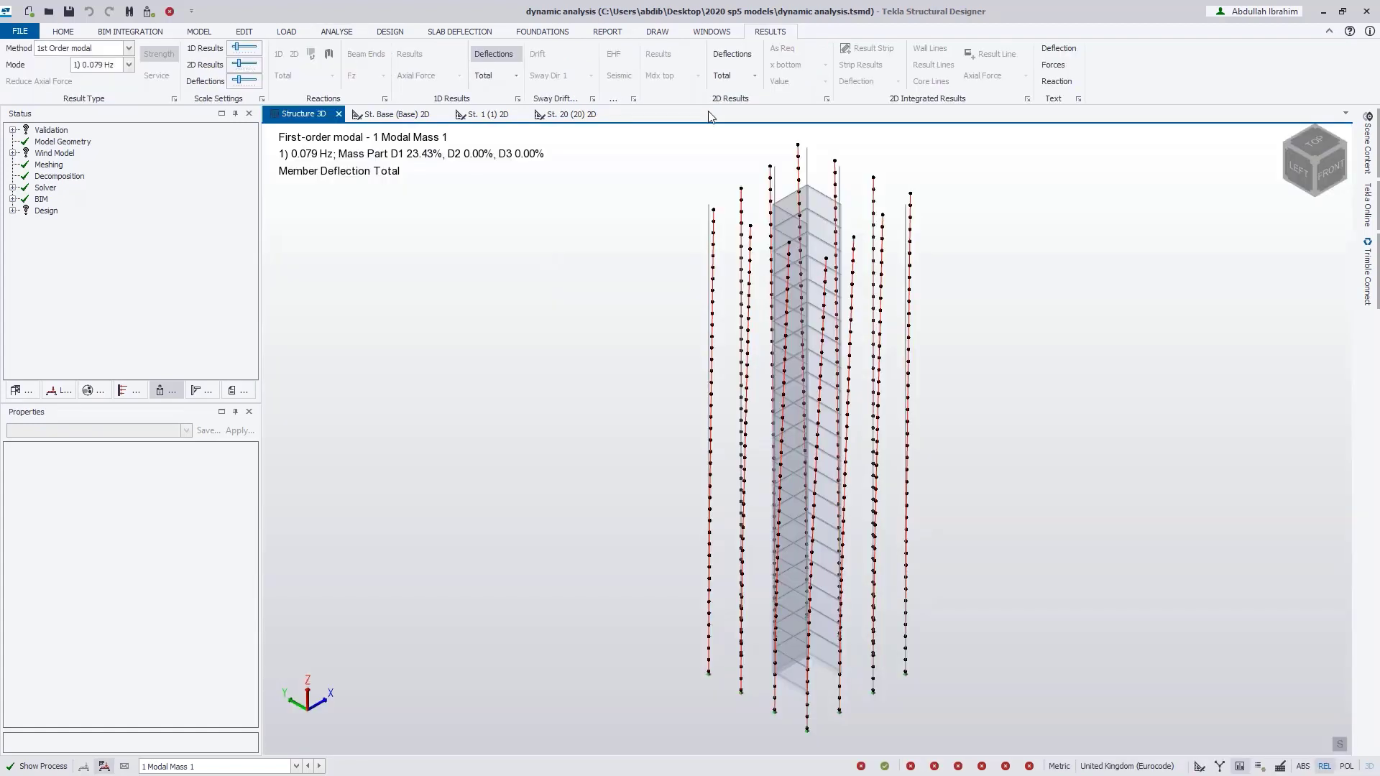
# - Delete the Modal Mass 1 combination from the loading combinations and confirm
pyautogui.click(282, 33)
pyautogui.click(73, 70)
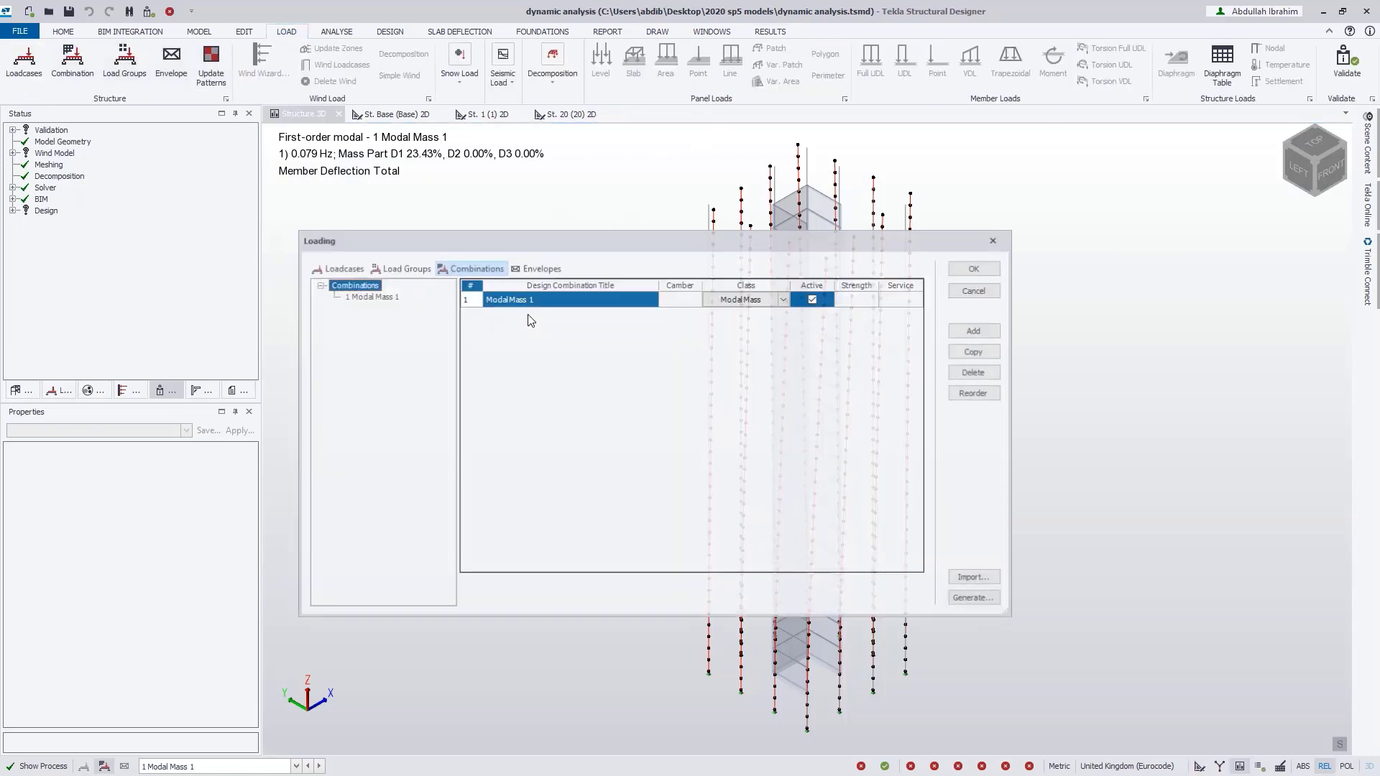
pyautogui.click(975, 373)
pyautogui.click(975, 267)
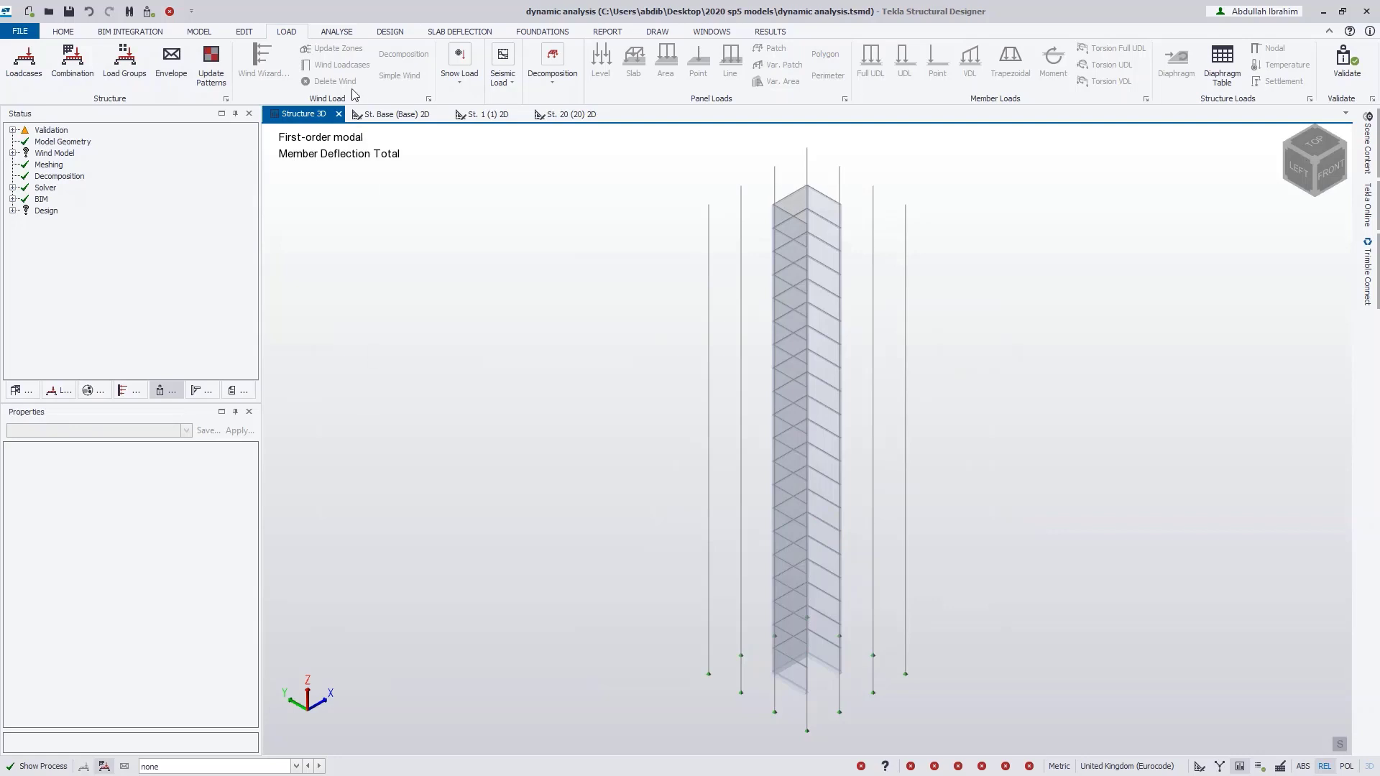
# - Add a modal mass combination in the Wind Tunnel data view with both self-weight cases and Dead at factor 1.000 and Imposed at 0.1
pyautogui.click(343, 33)
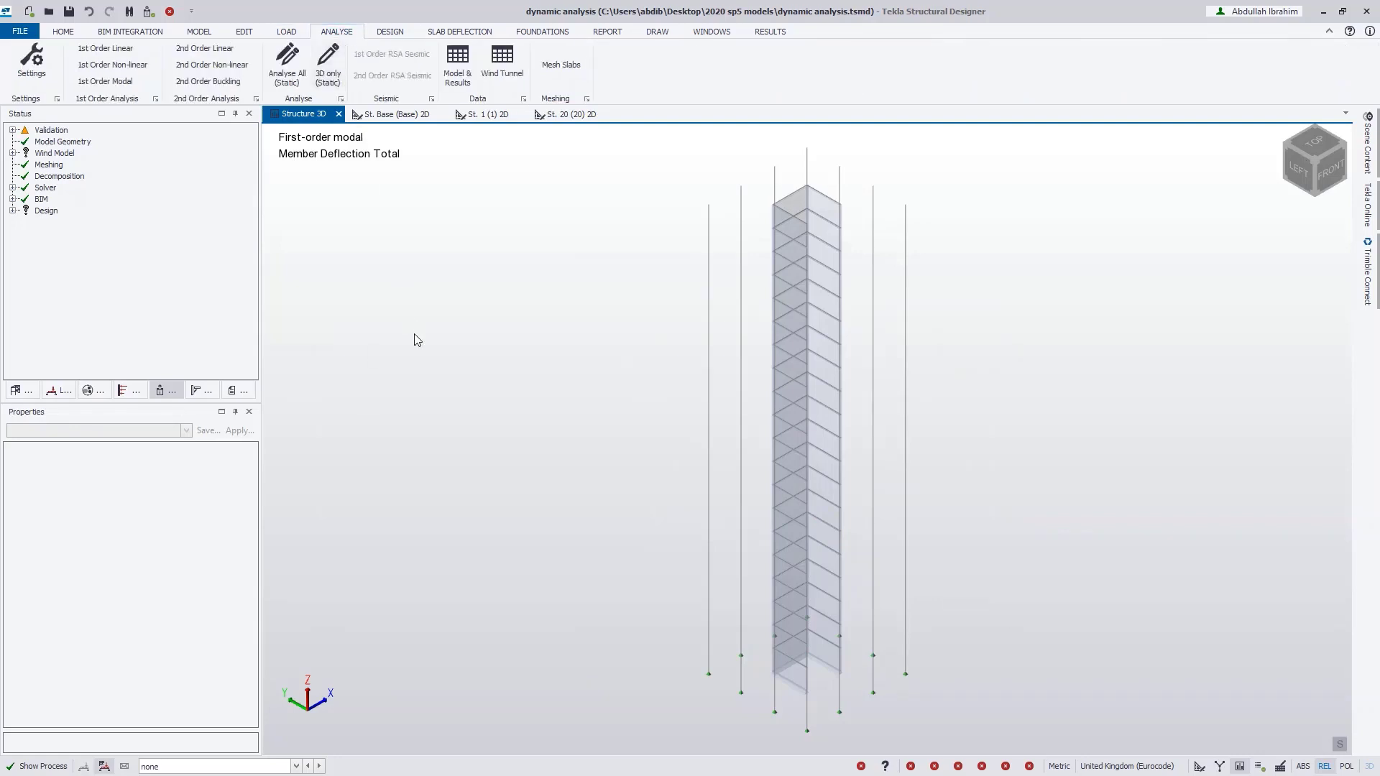
pyautogui.click(503, 70)
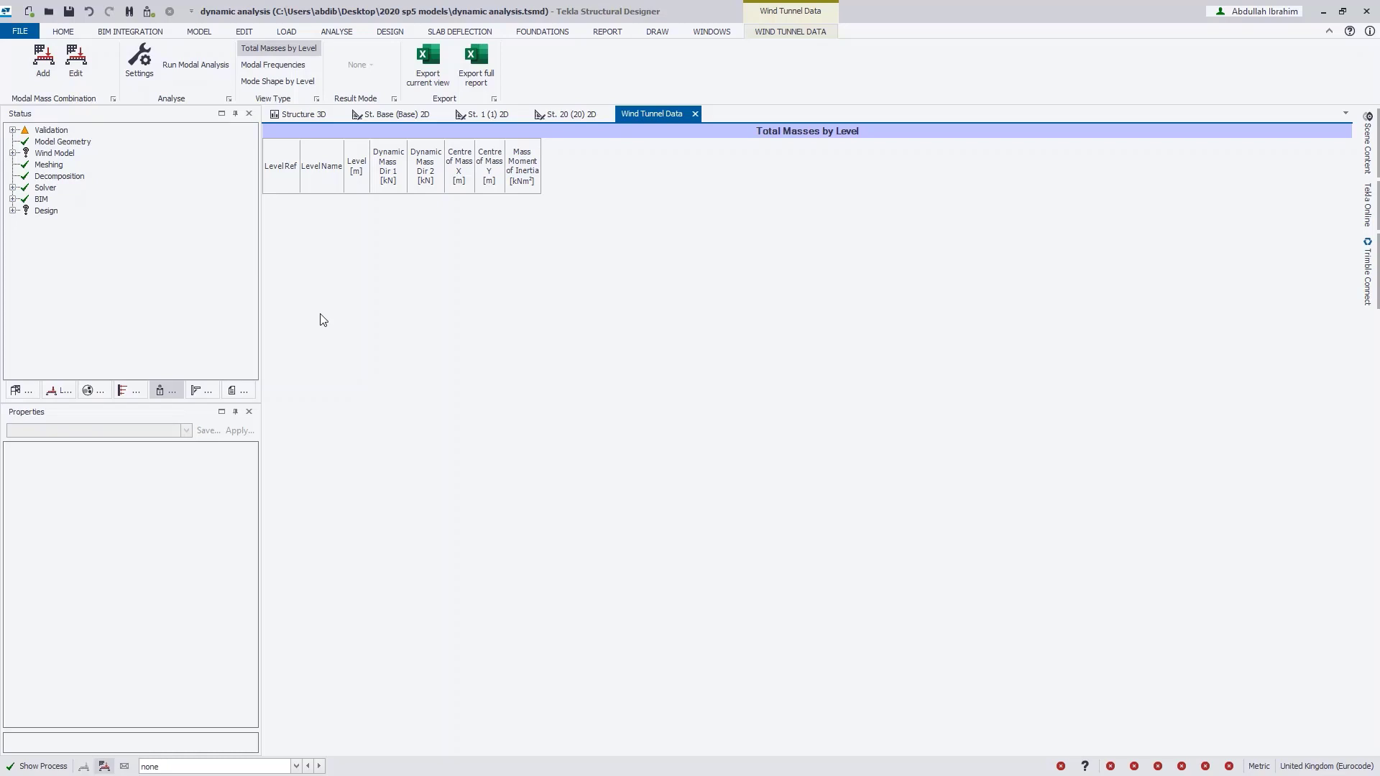
pyautogui.click(47, 76)
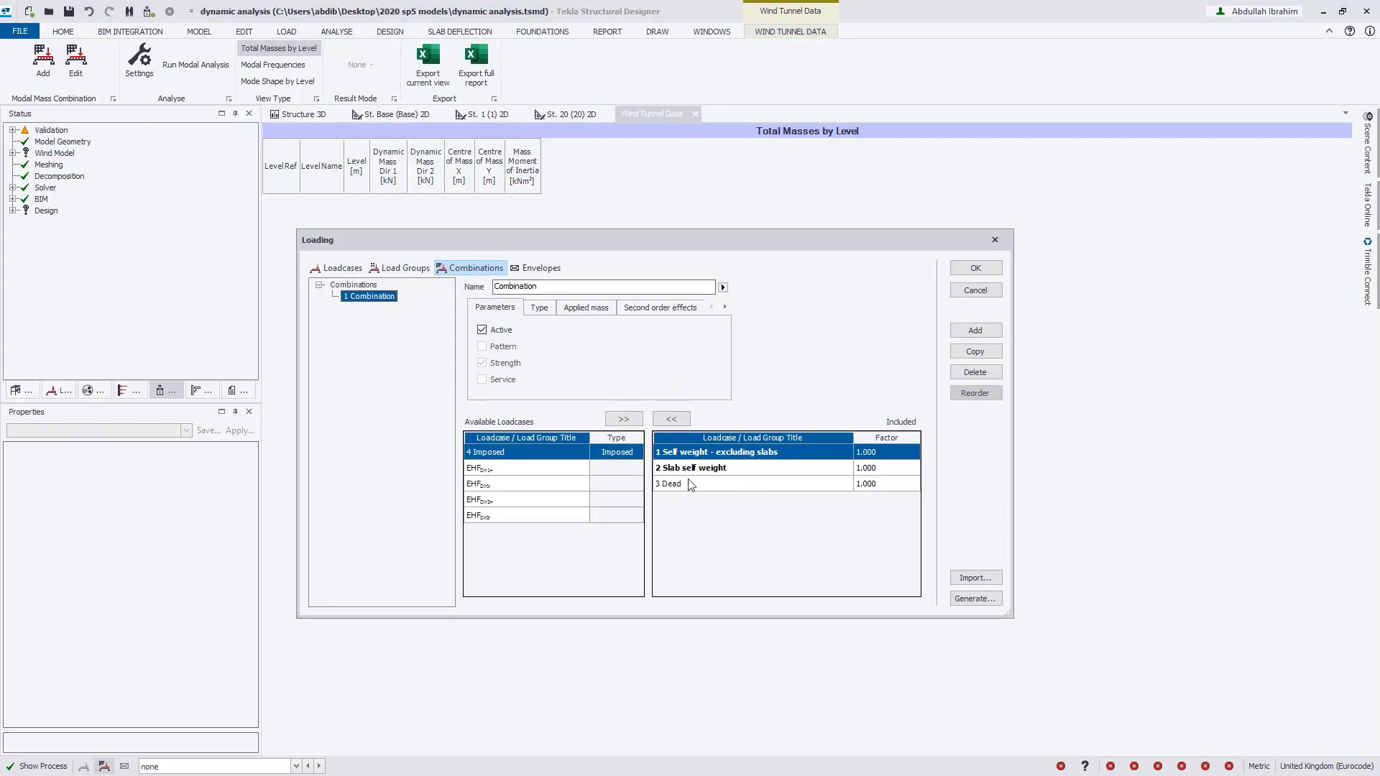
pyautogui.click(624, 418)
pyautogui.click(866, 501)
pyautogui.write('0.1')
pyautogui.press('Up')
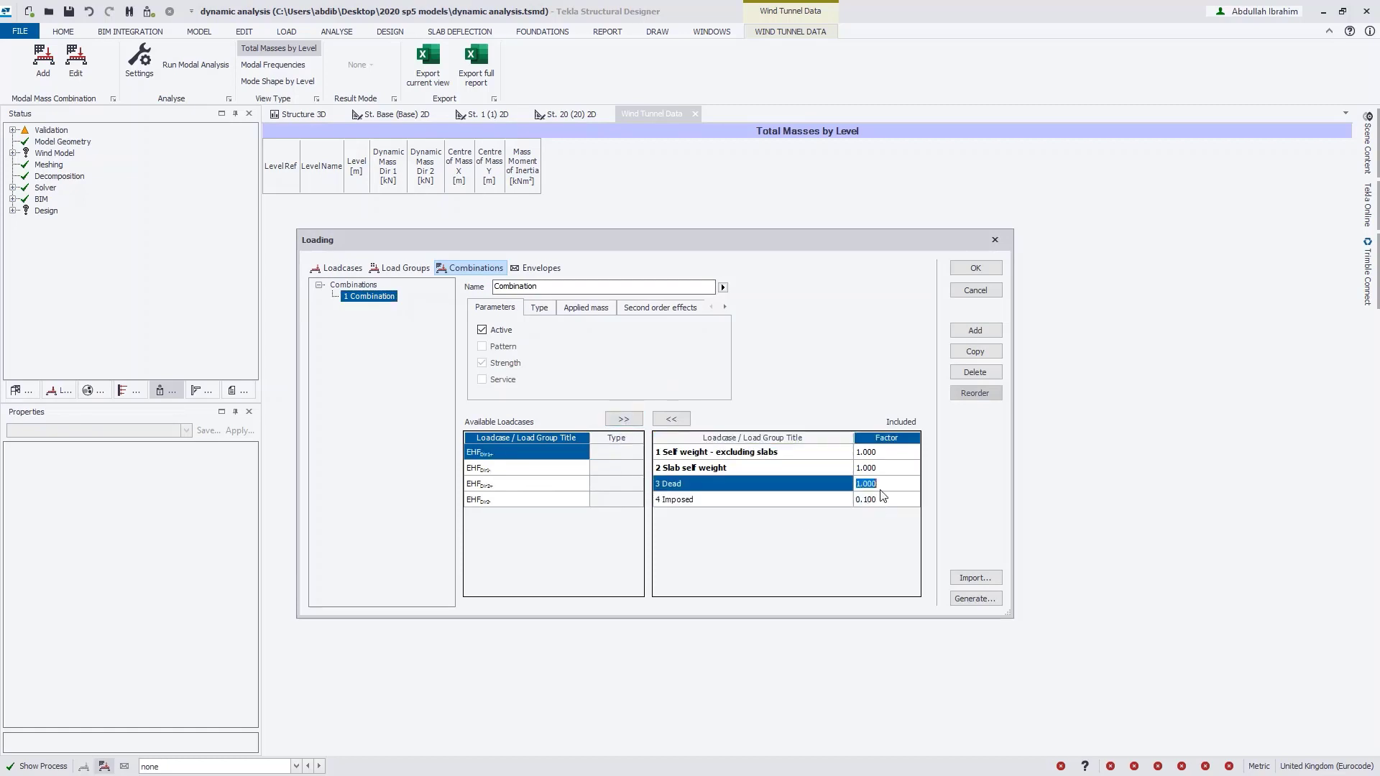
# - Name the combination Modal Mass 2, exclude its applied mass in Dir Z and confirm
pyautogui.click(540, 285)
pyautogui.write('Mod')
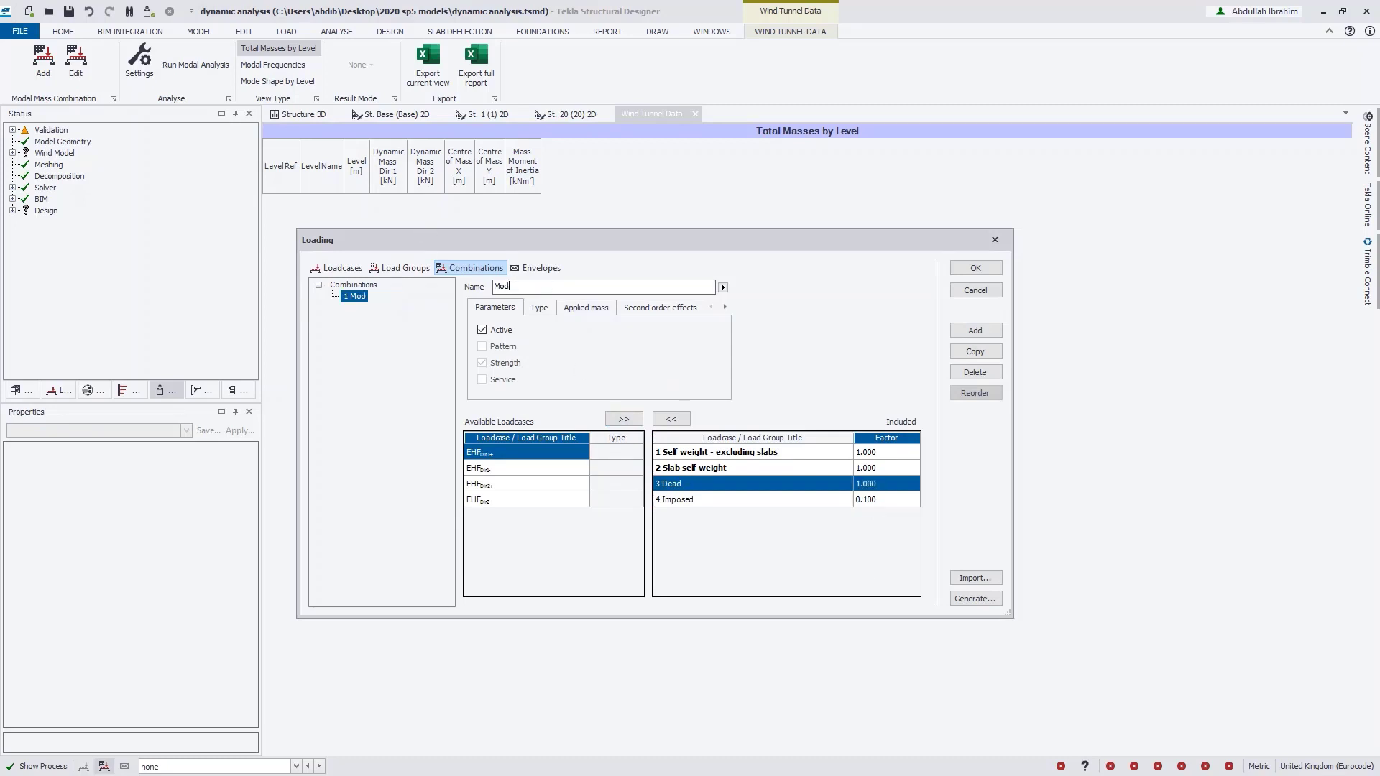
pyautogui.write('al Mass 2')
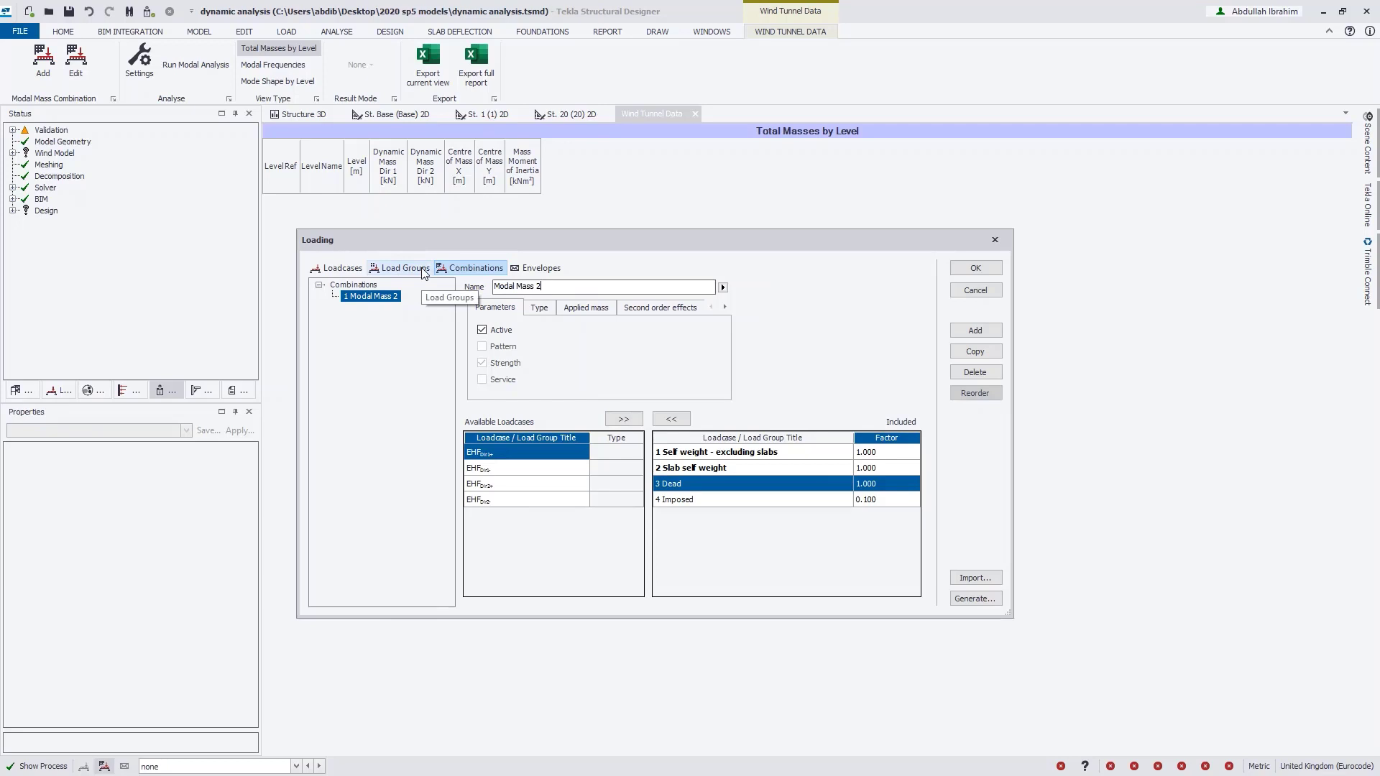
pyautogui.click(585, 307)
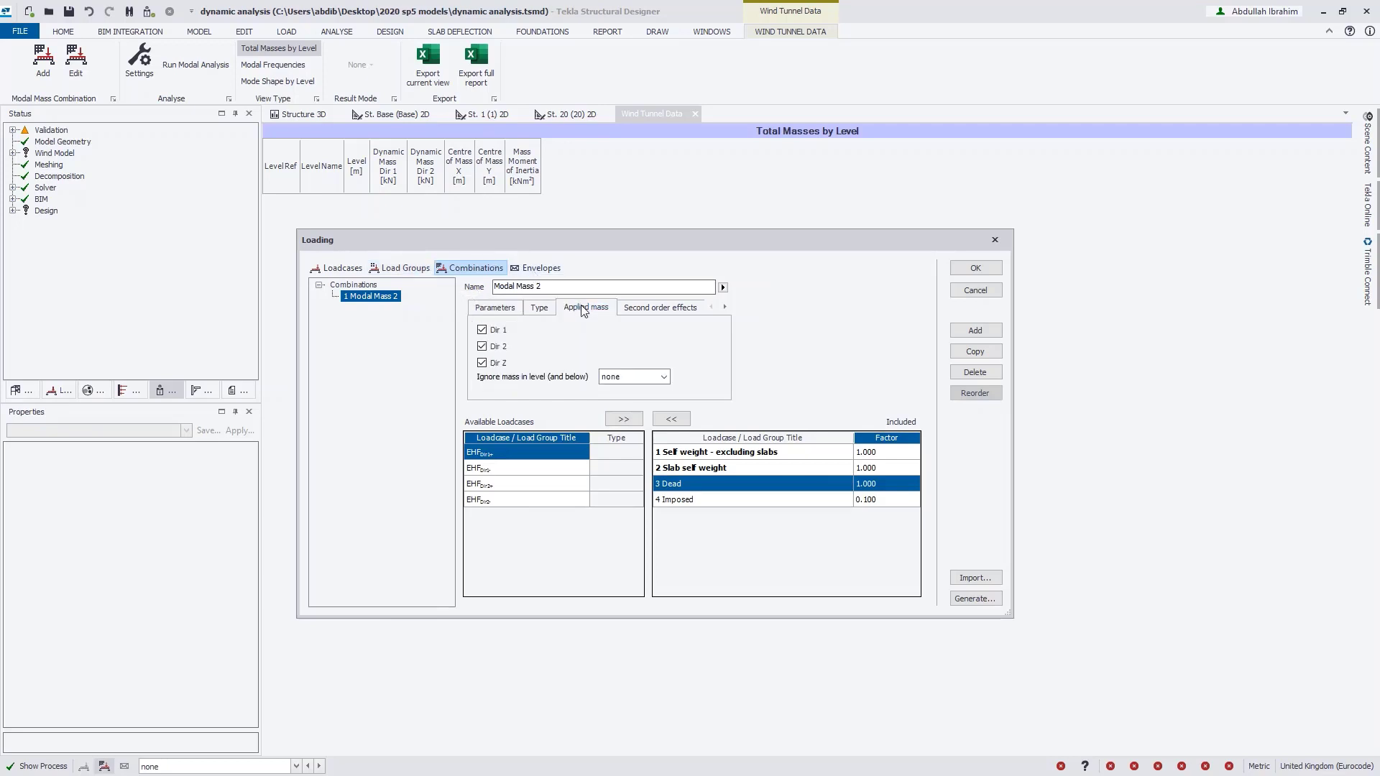
pyautogui.click(492, 368)
pyautogui.click(976, 269)
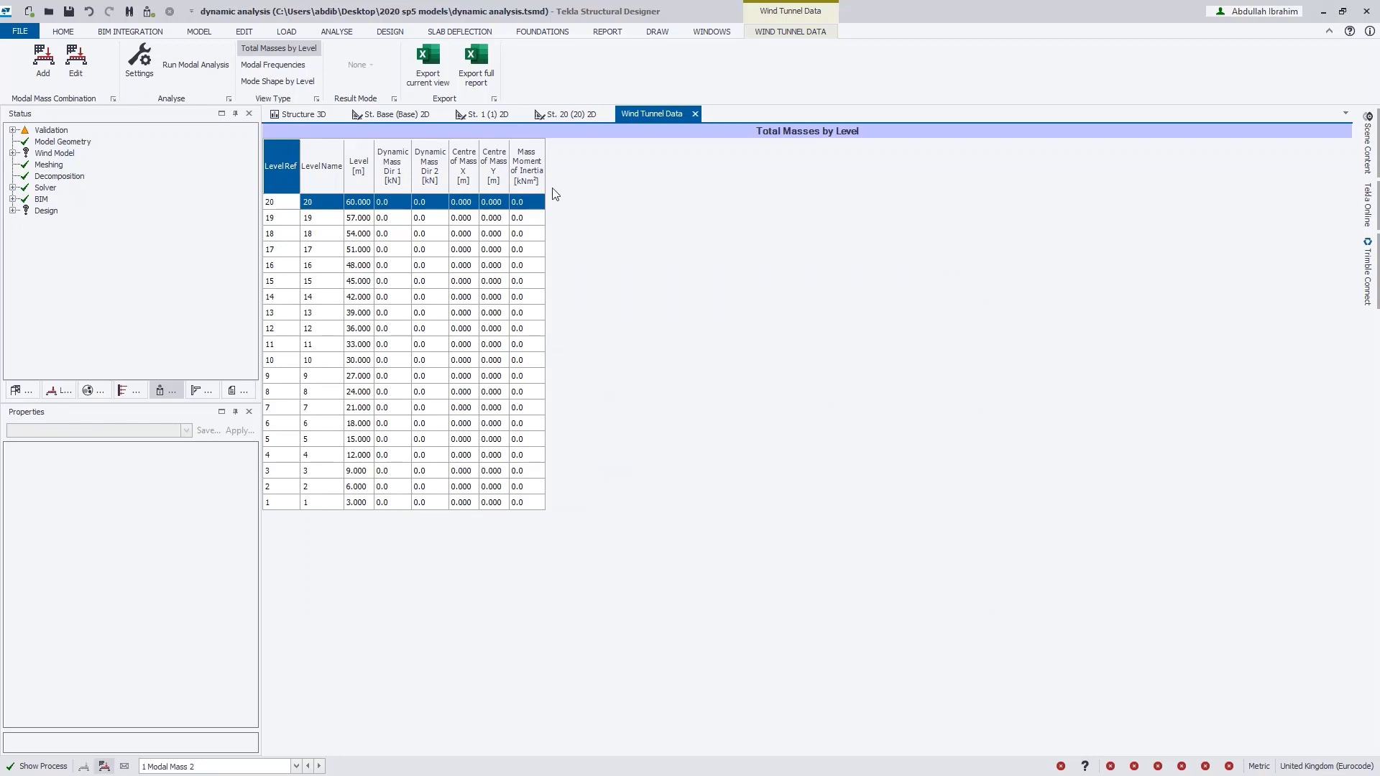
# - Run the modal analysis from the Wind Tunnel data view and review the total masses by level for Modal Mass 2
pyautogui.click(273, 48)
pyautogui.click(199, 64)
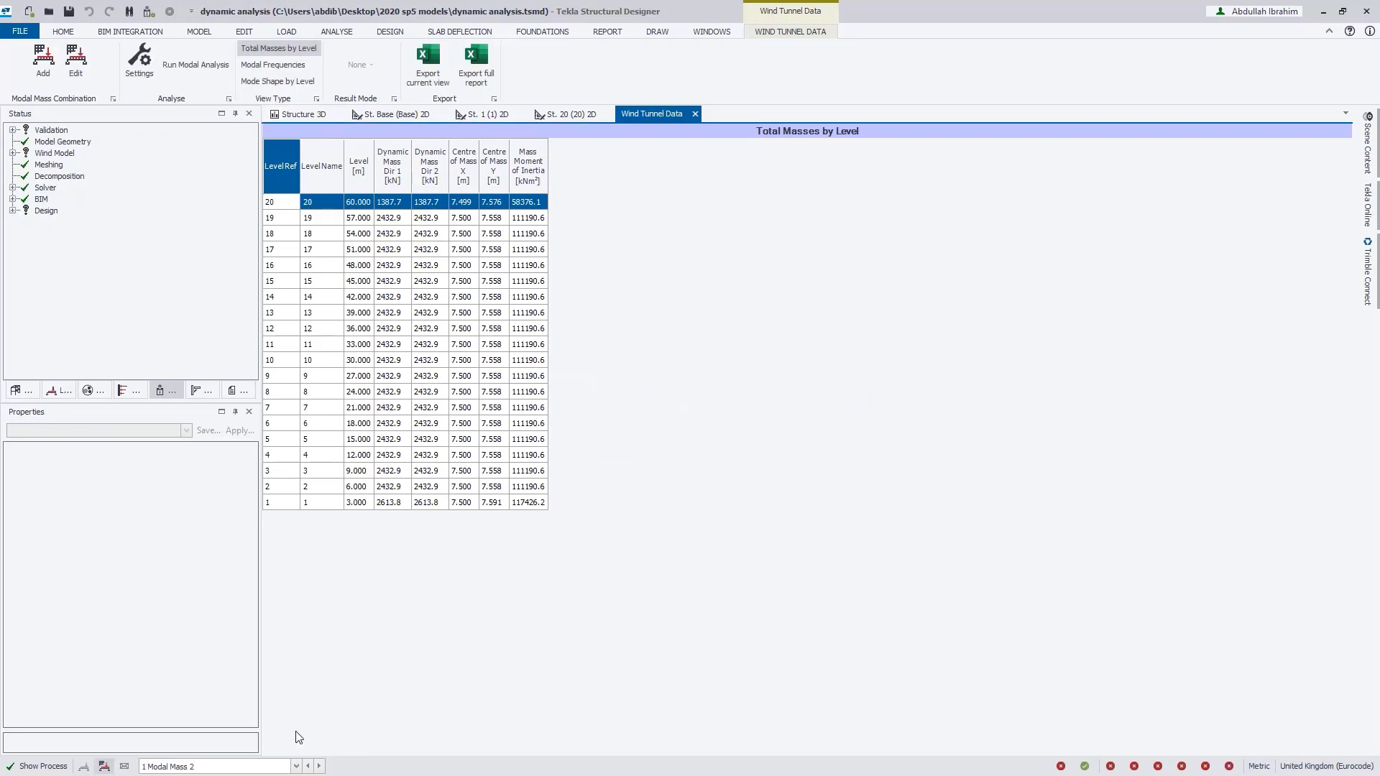
pyautogui.click(252, 766)
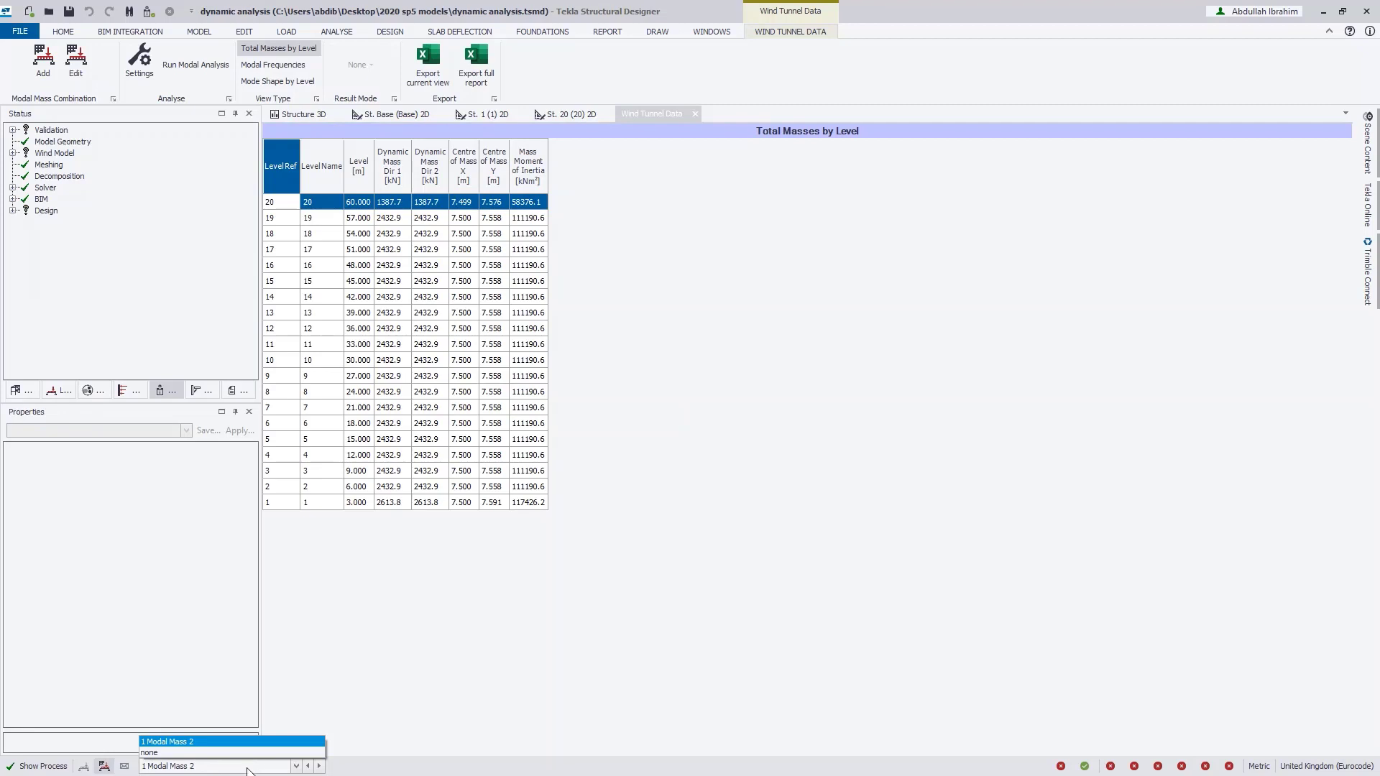
pyautogui.click(247, 771)
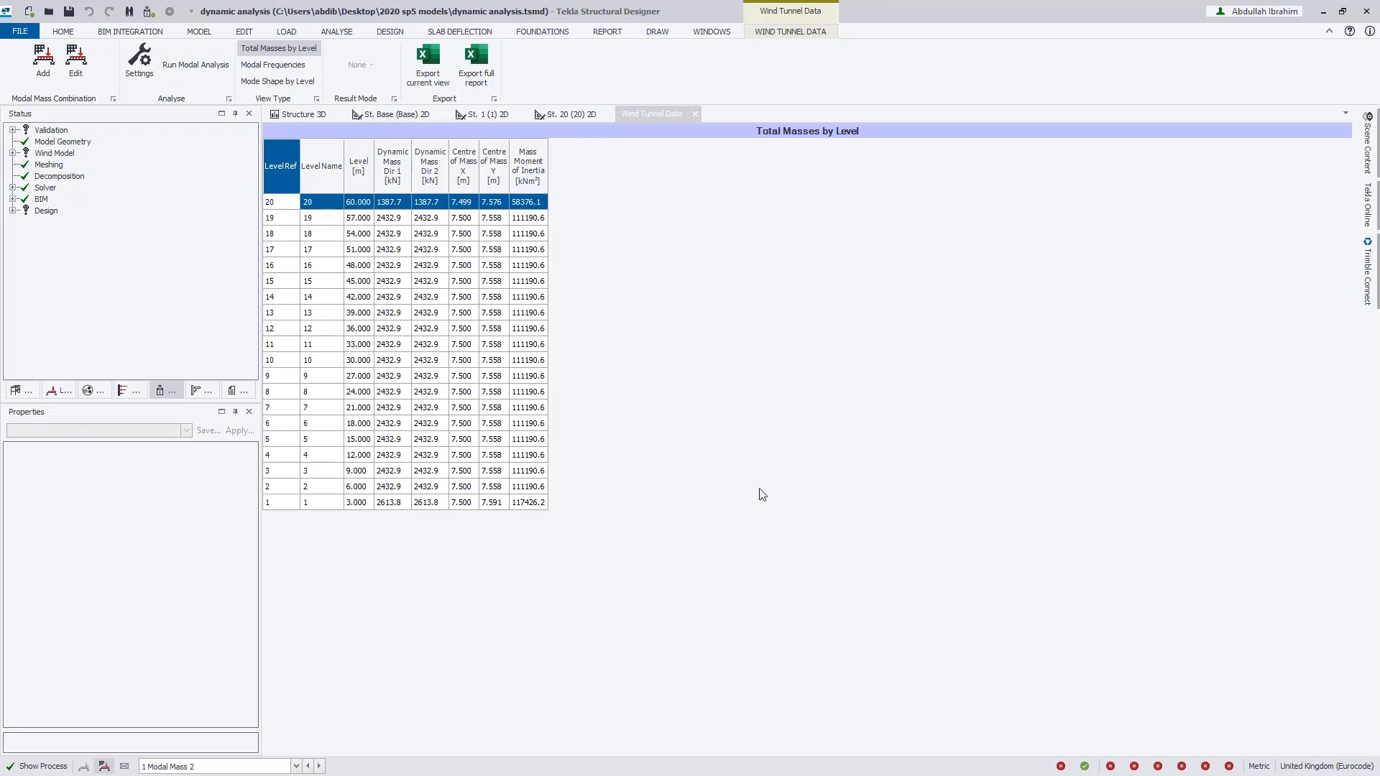
# - Review the modal frequencies and the mode shape by level for Modal Mass 2
pyautogui.click(278, 66)
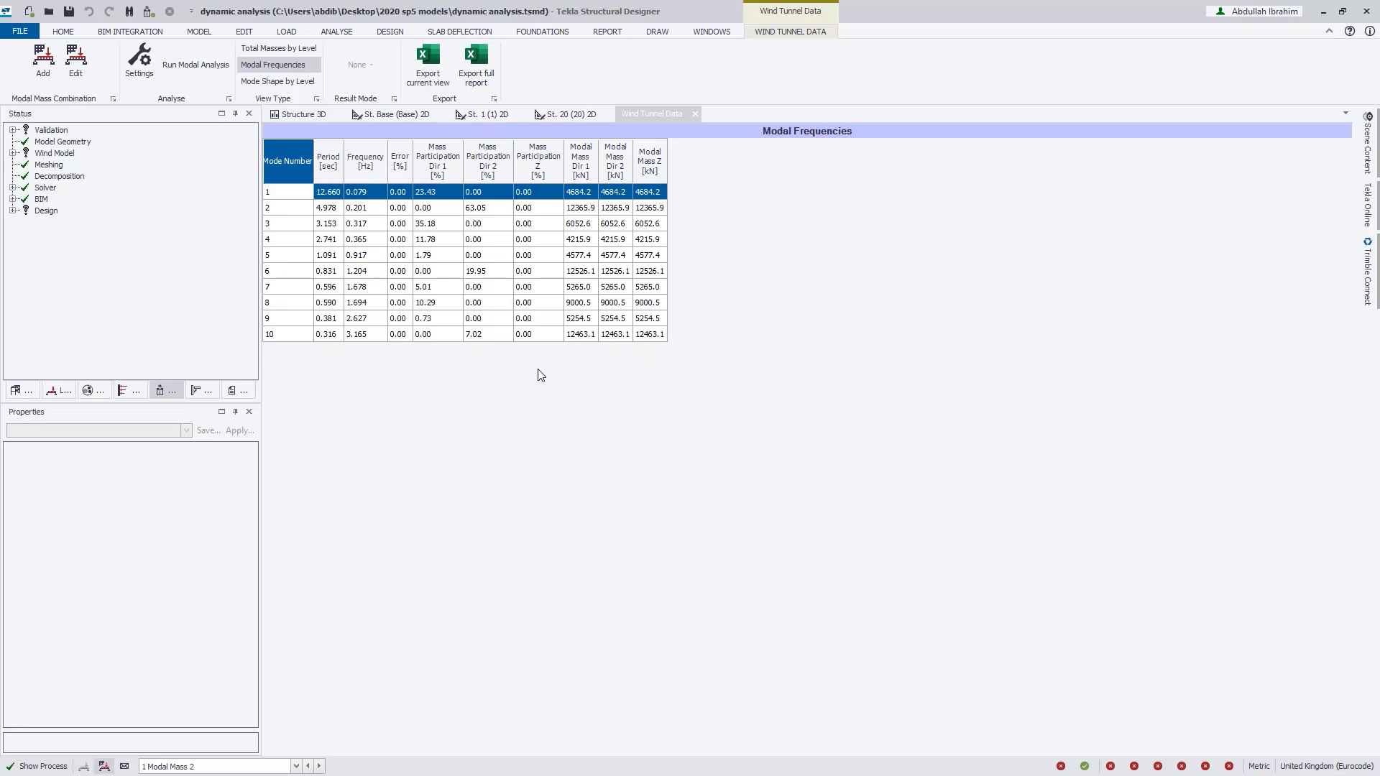
pyautogui.click(277, 81)
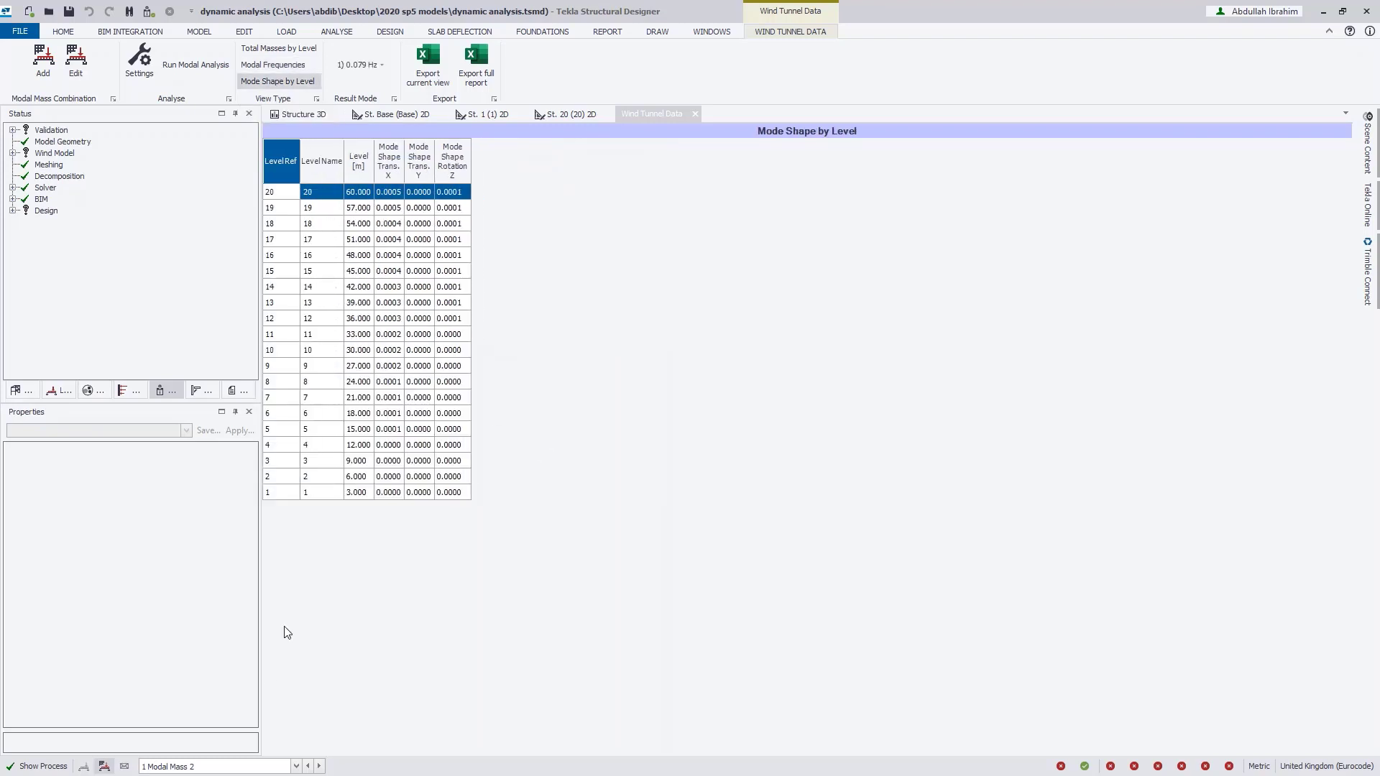
pyautogui.click(227, 767)
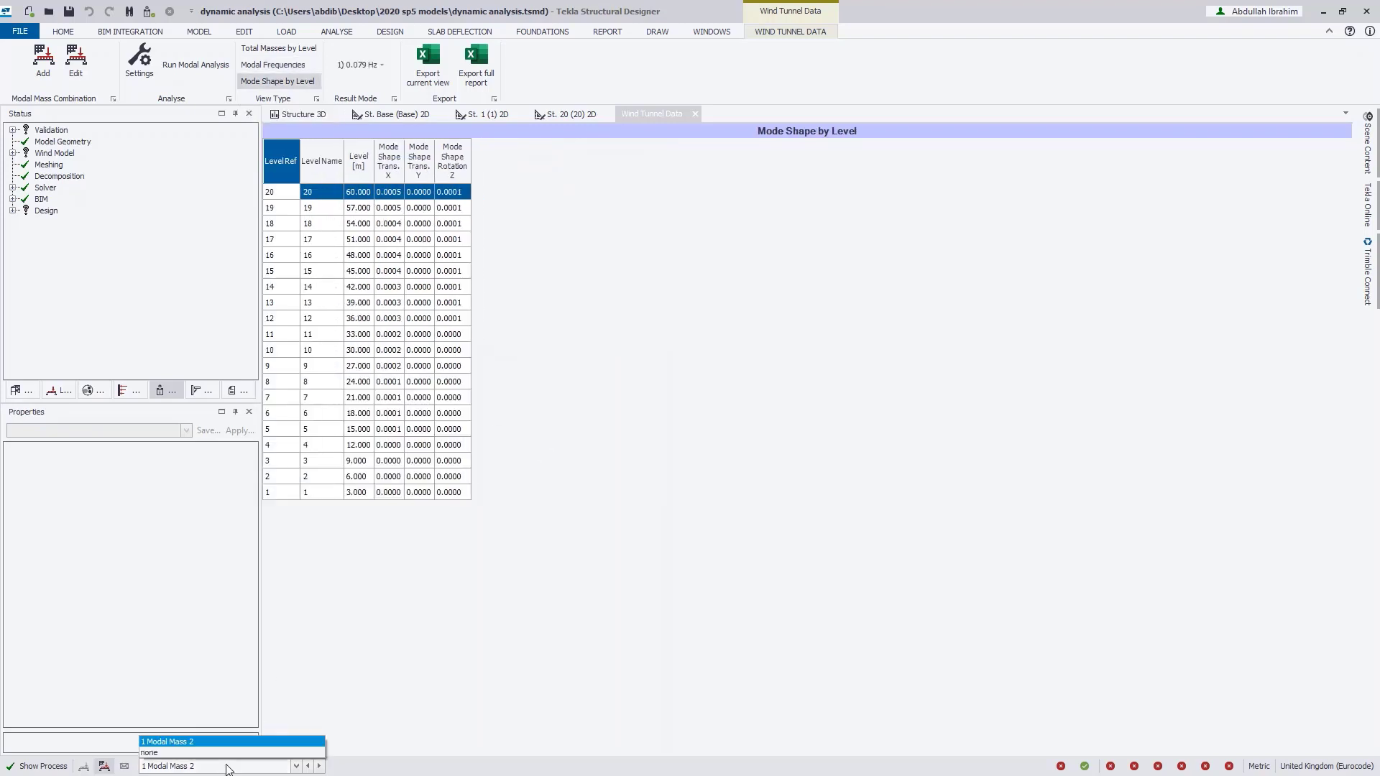
pyautogui.click(227, 768)
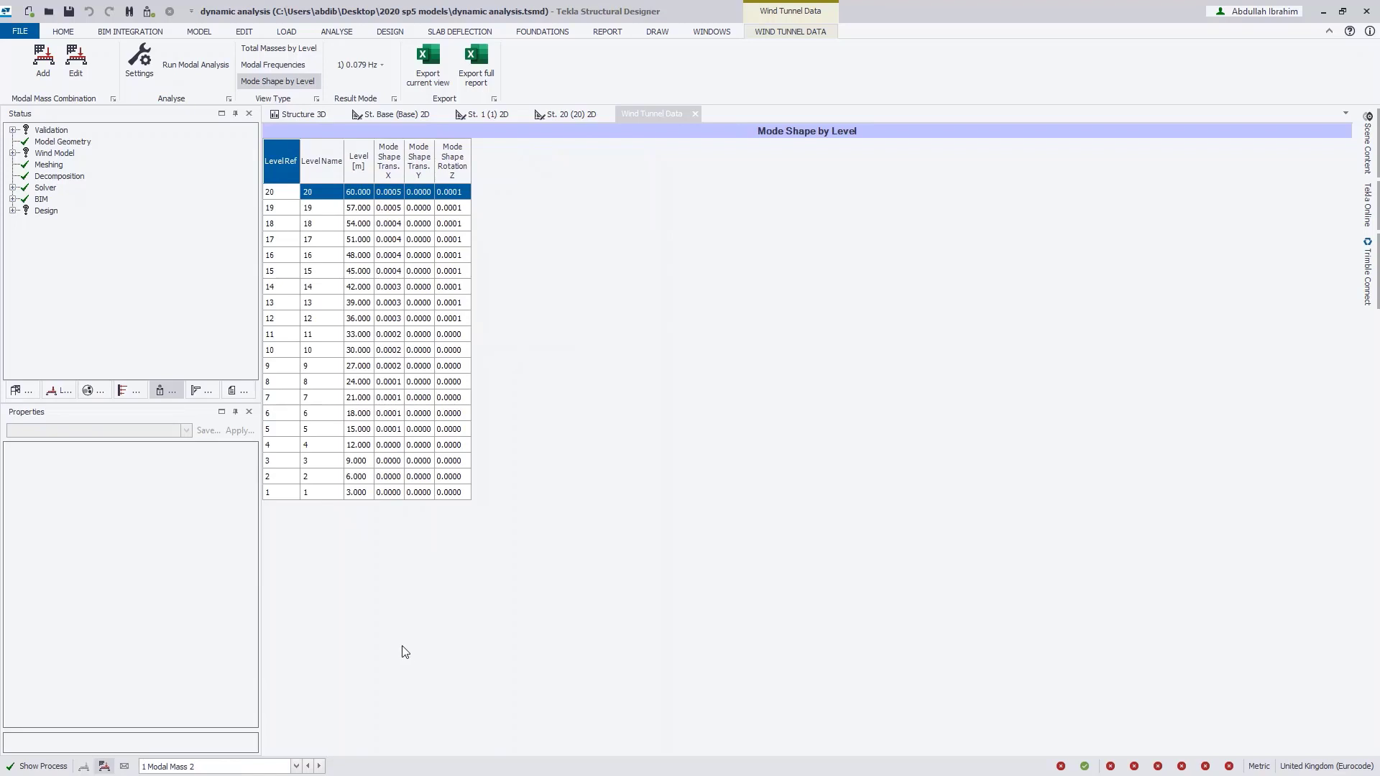
# - Show the mode shapes by level for mode 6 (1.204 Hz) and mode 10 (3.165 Hz)
pyautogui.click(385, 66)
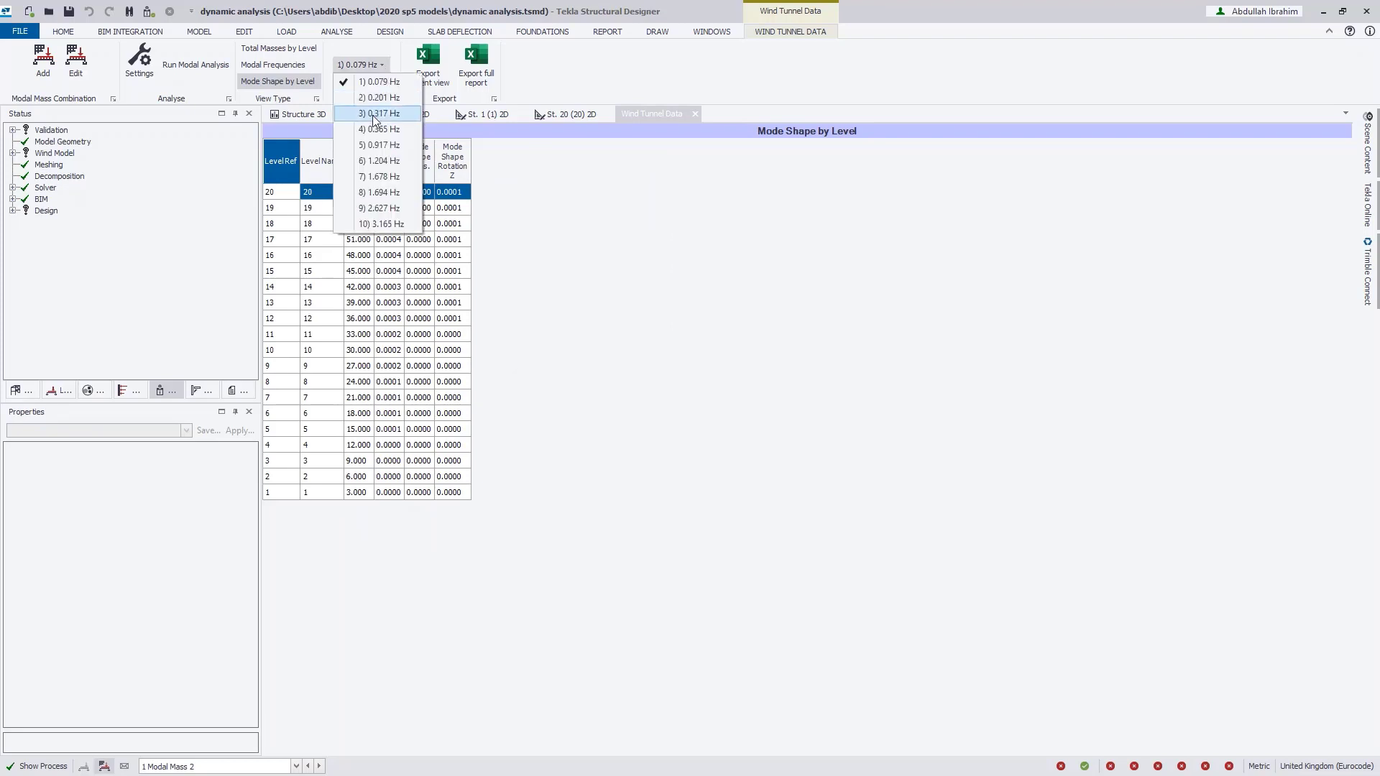
pyautogui.click(378, 161)
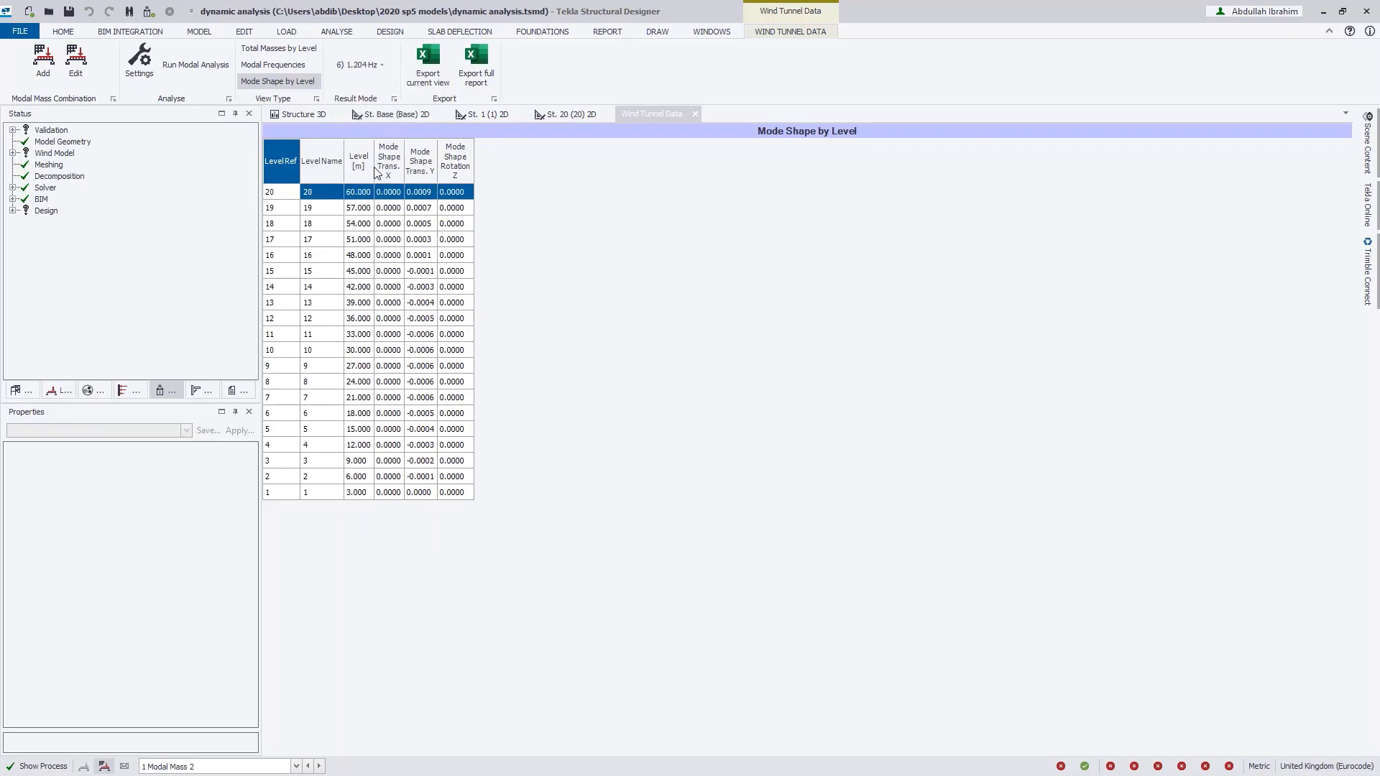
pyautogui.click(383, 65)
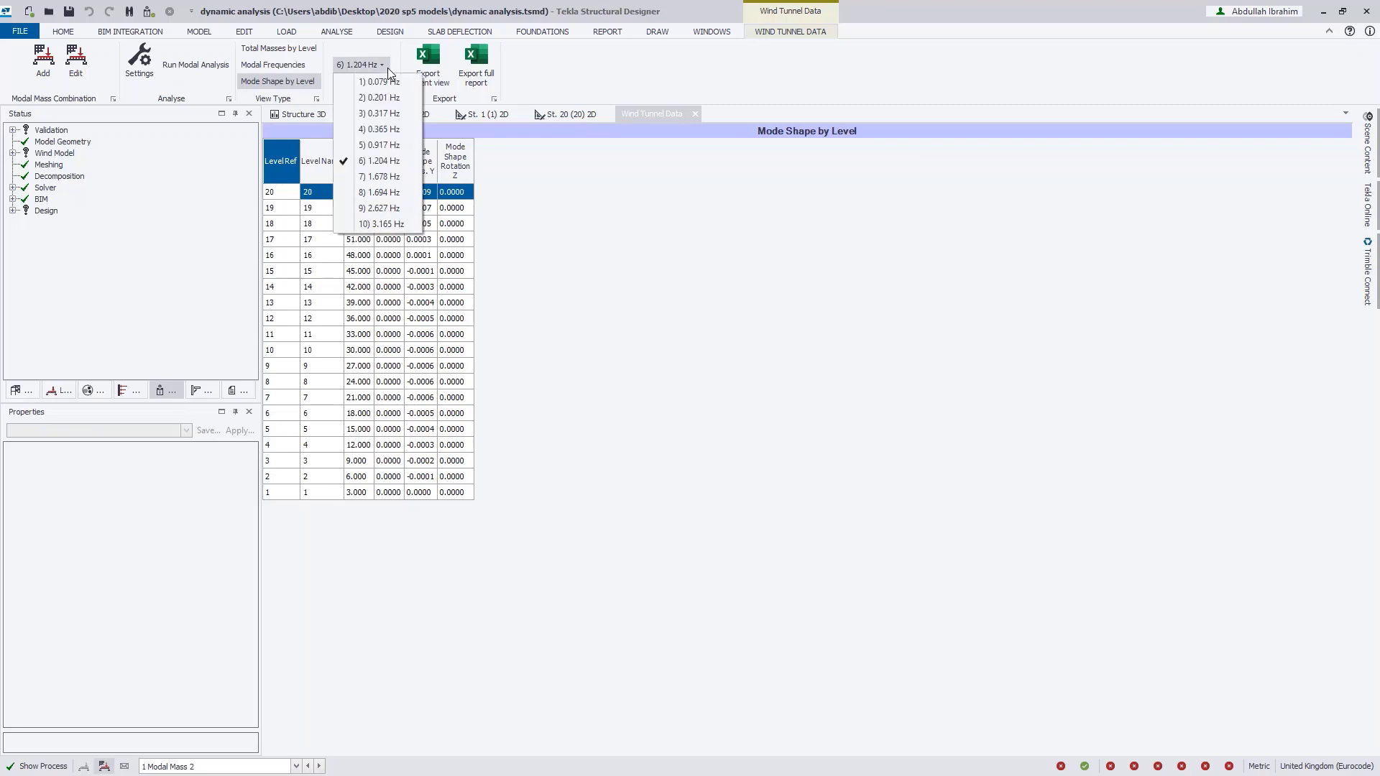
pyautogui.click(381, 224)
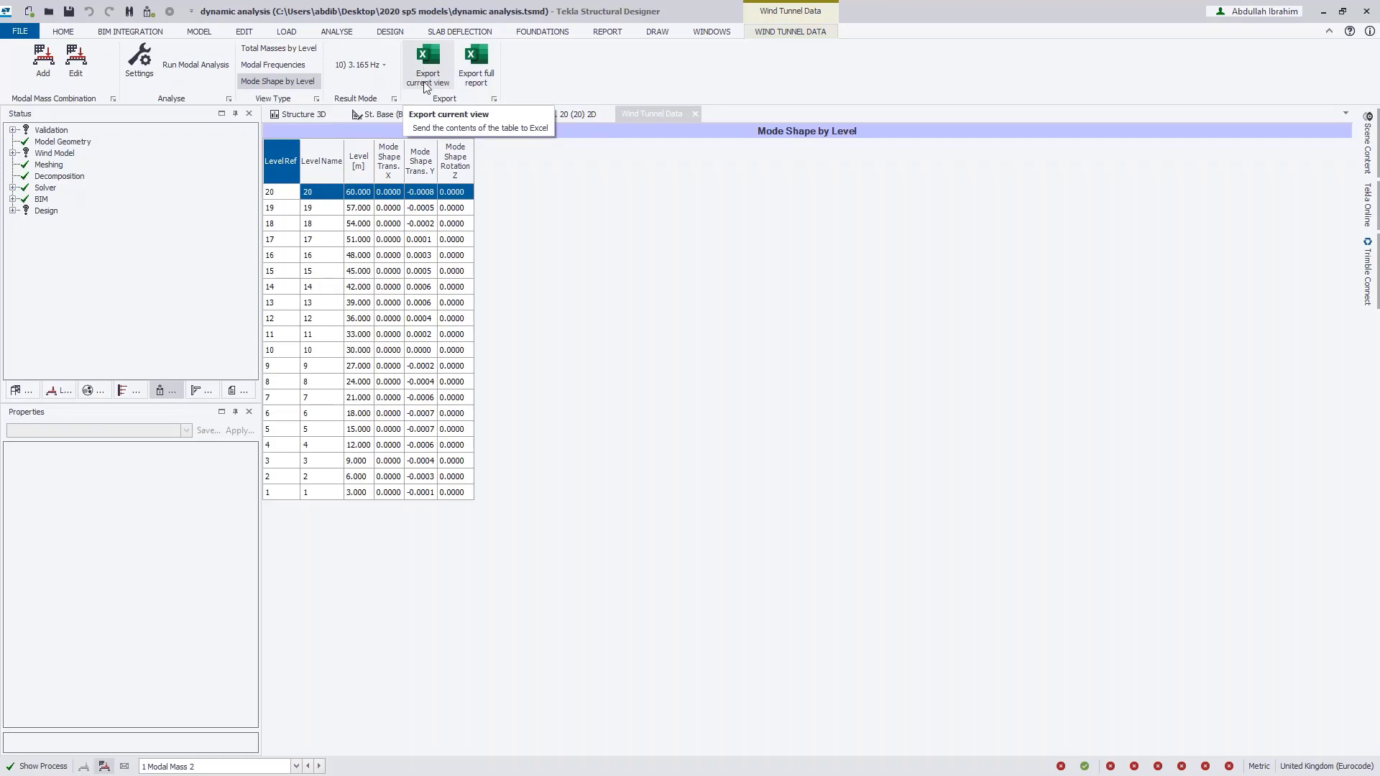
# - Export the full wind tunnel report to Excel, maximise the workbook and view the Mode 2 (0.201 Hz) sheet
pyautogui.click(476, 65)
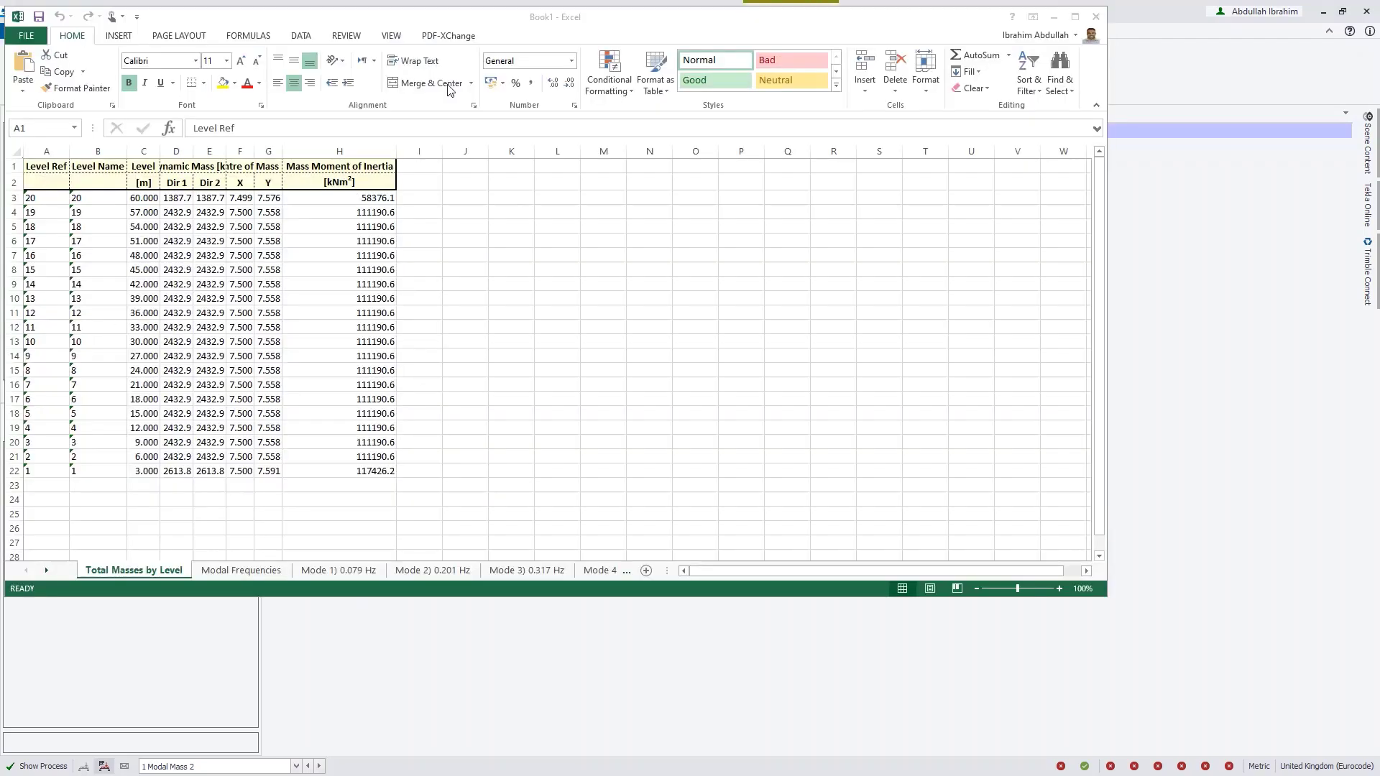
pyautogui.doubleClick(531, 22)
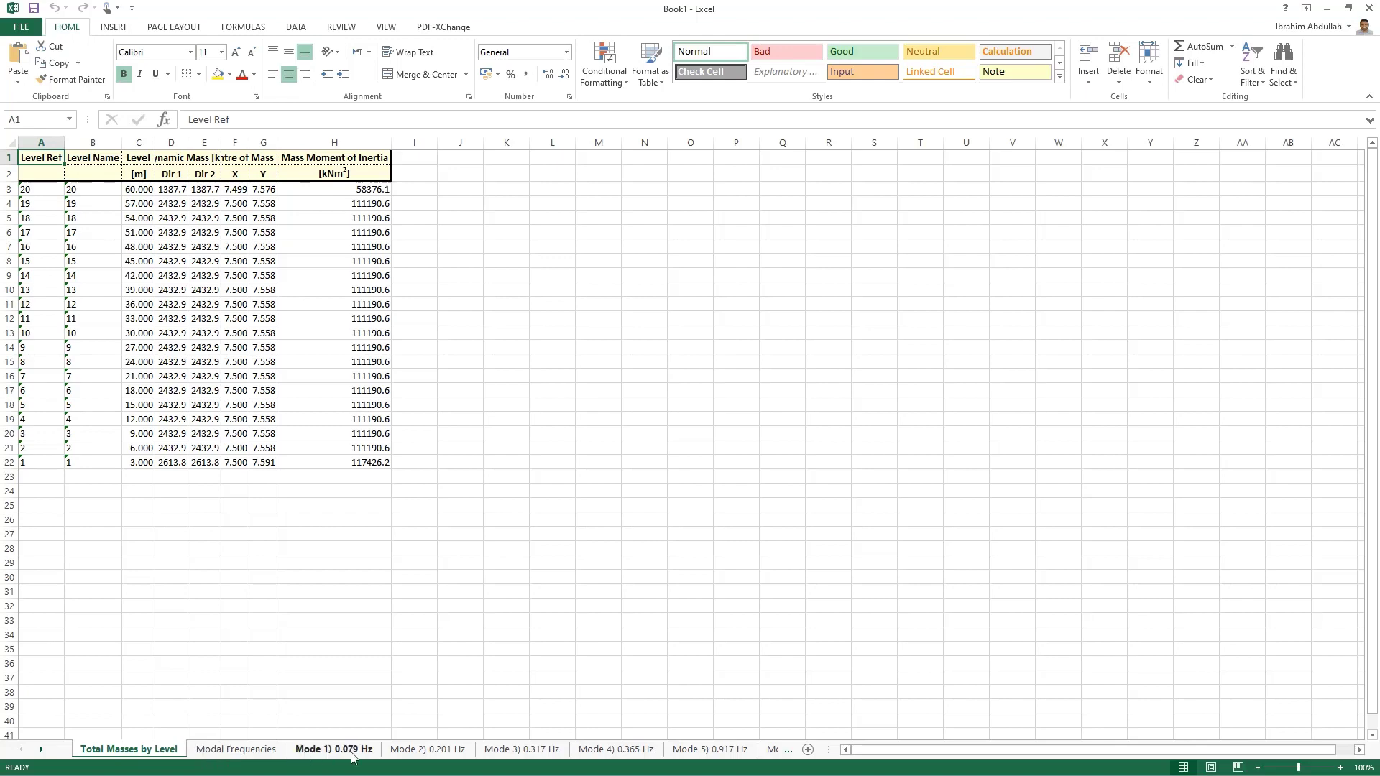
pyautogui.click(436, 751)
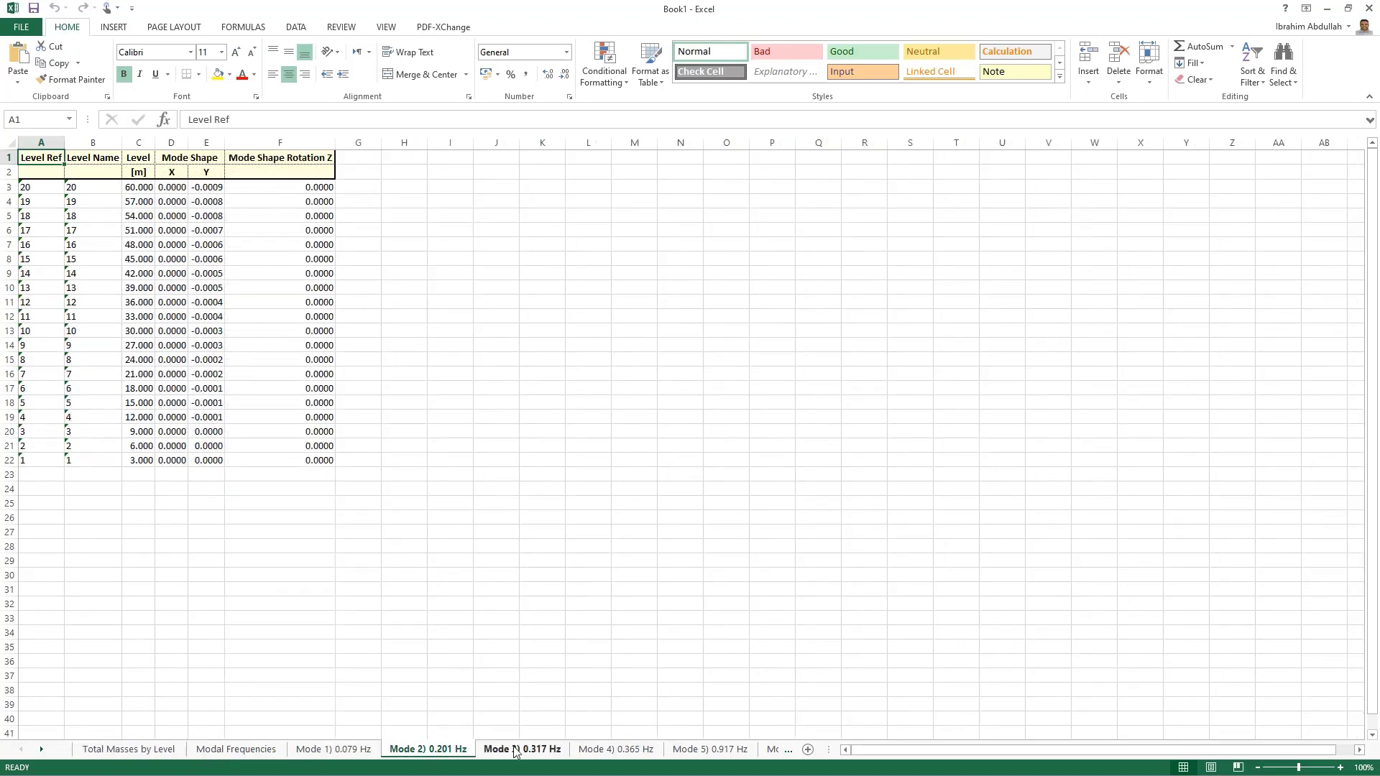
# - Review the Mode 4 (0.365 Hz), Modal Frequencies and Total Masses by Level sheets of the exported workbook
pyautogui.click(609, 752)
pyautogui.click(255, 751)
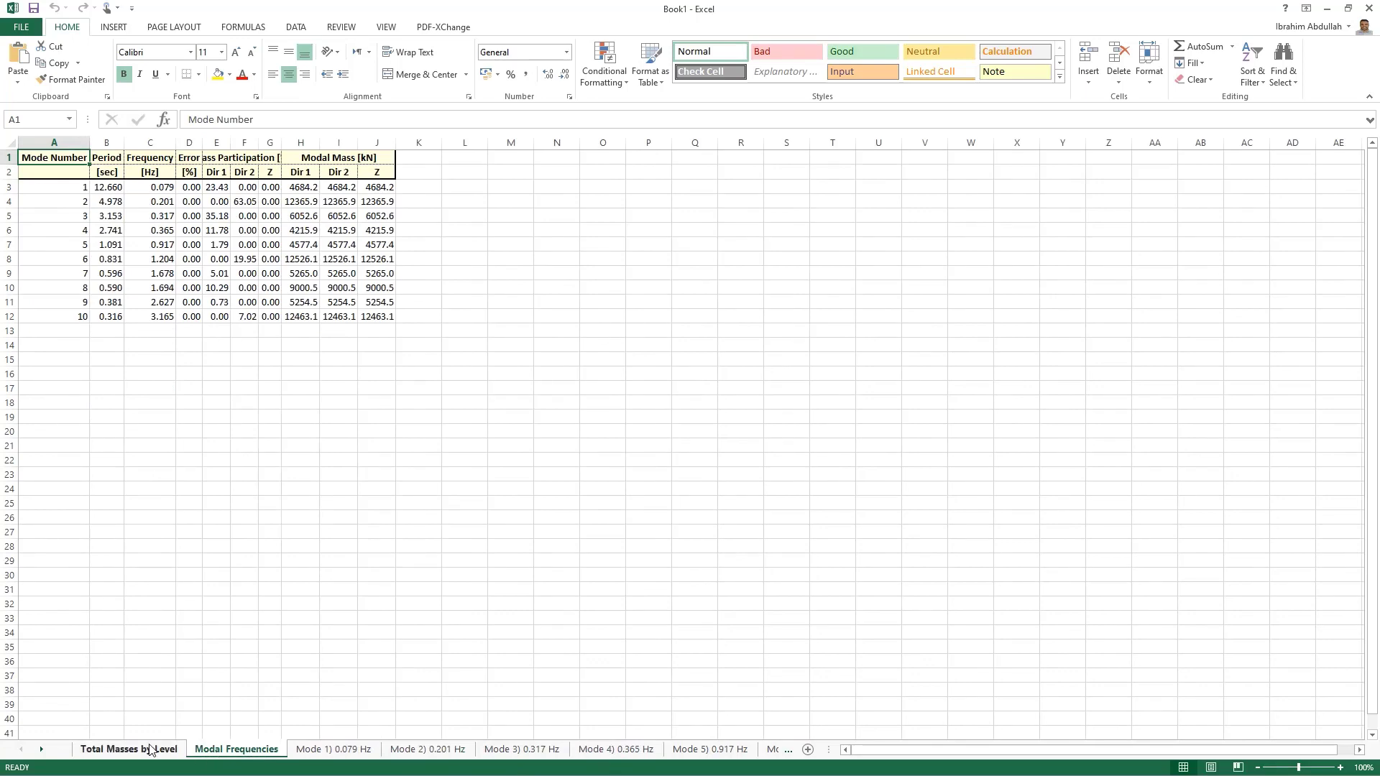
pyautogui.click(127, 750)
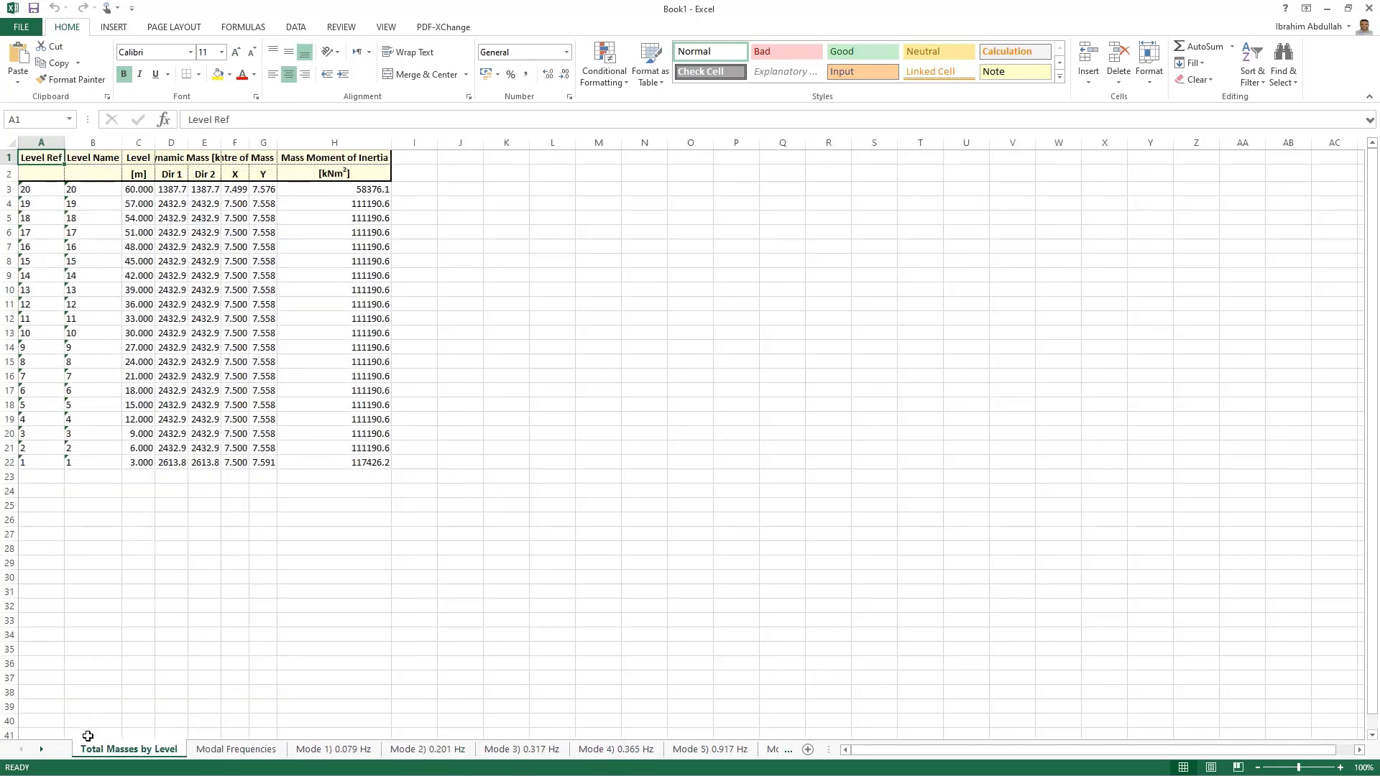
# - Switch to Tekla Structural Designer and show the 3D first-order modal deflections for Modal Mass 2 at a smaller deflection scale
pyautogui.hotkey('alt', 'Tab')
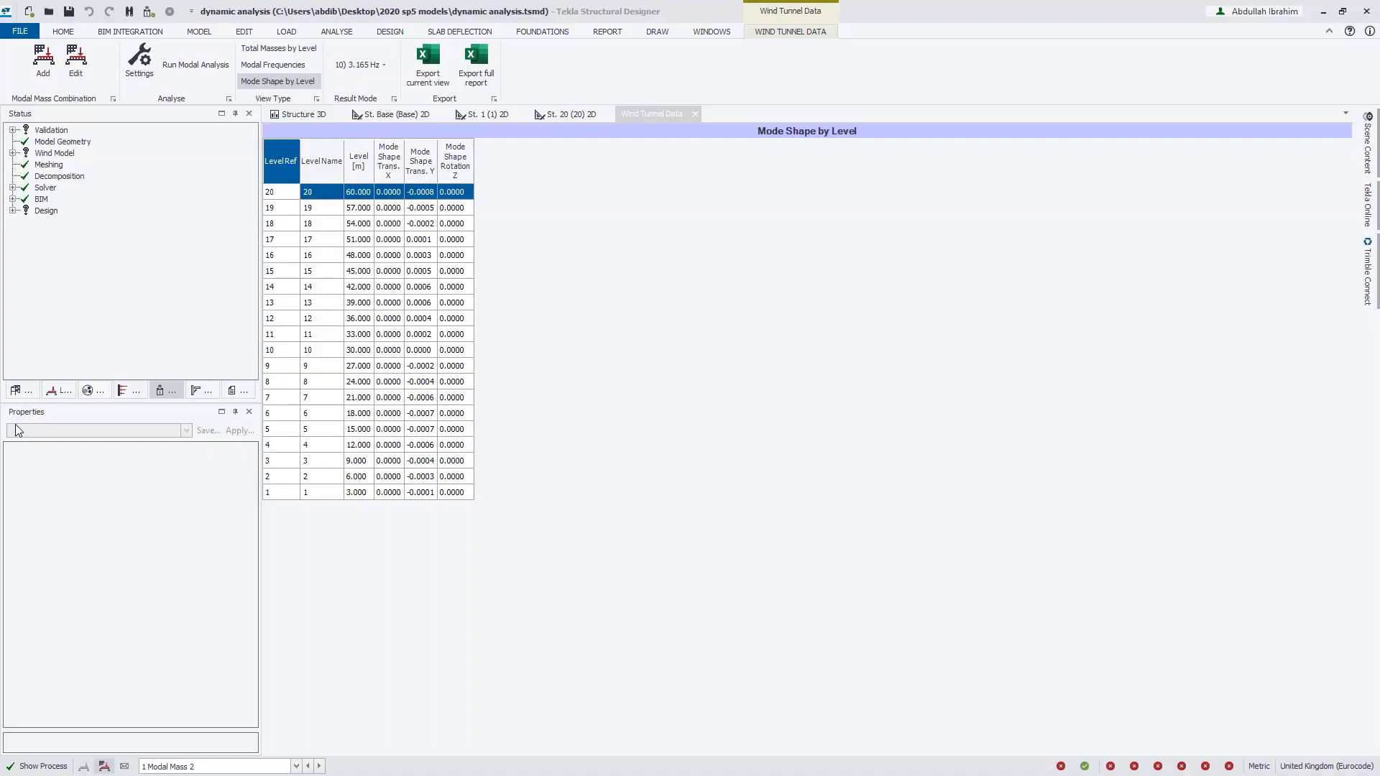
pyautogui.click(305, 115)
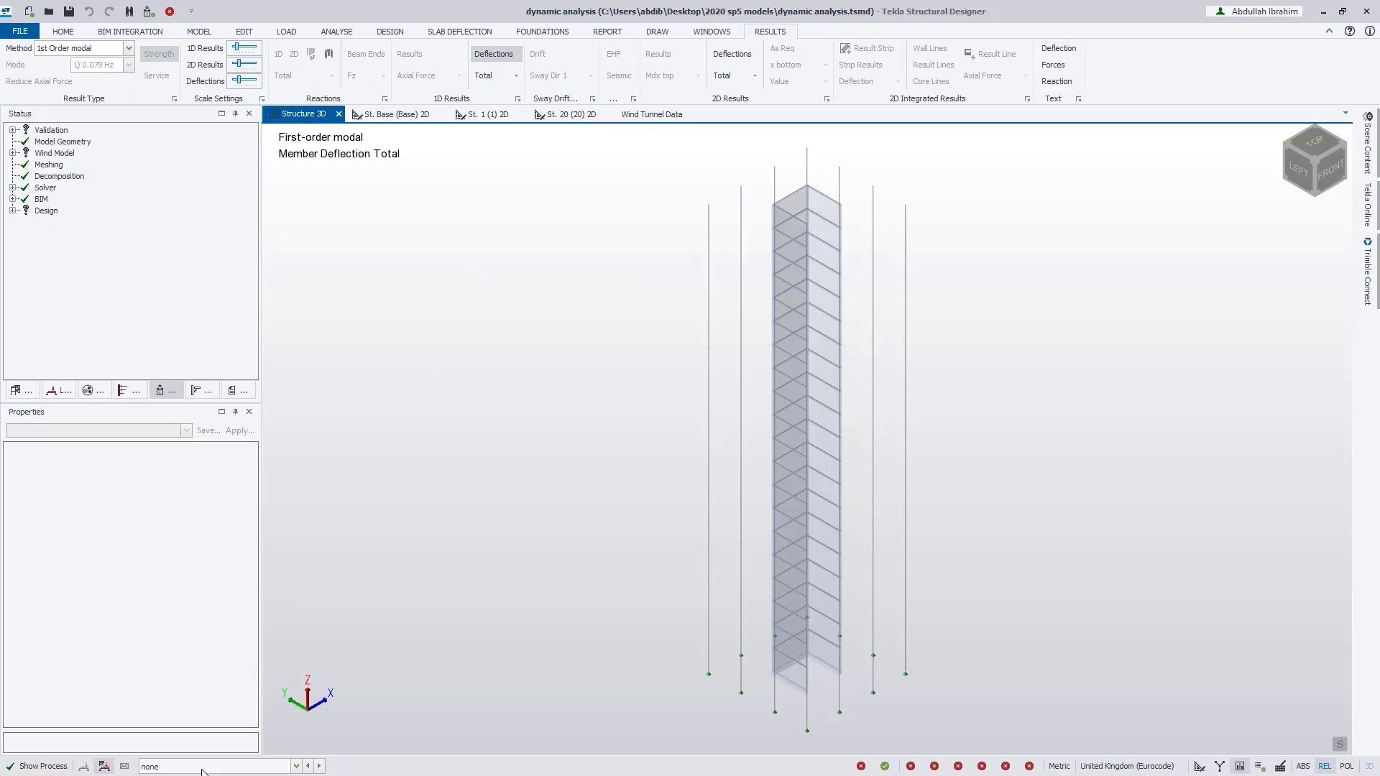
pyautogui.click(280, 765)
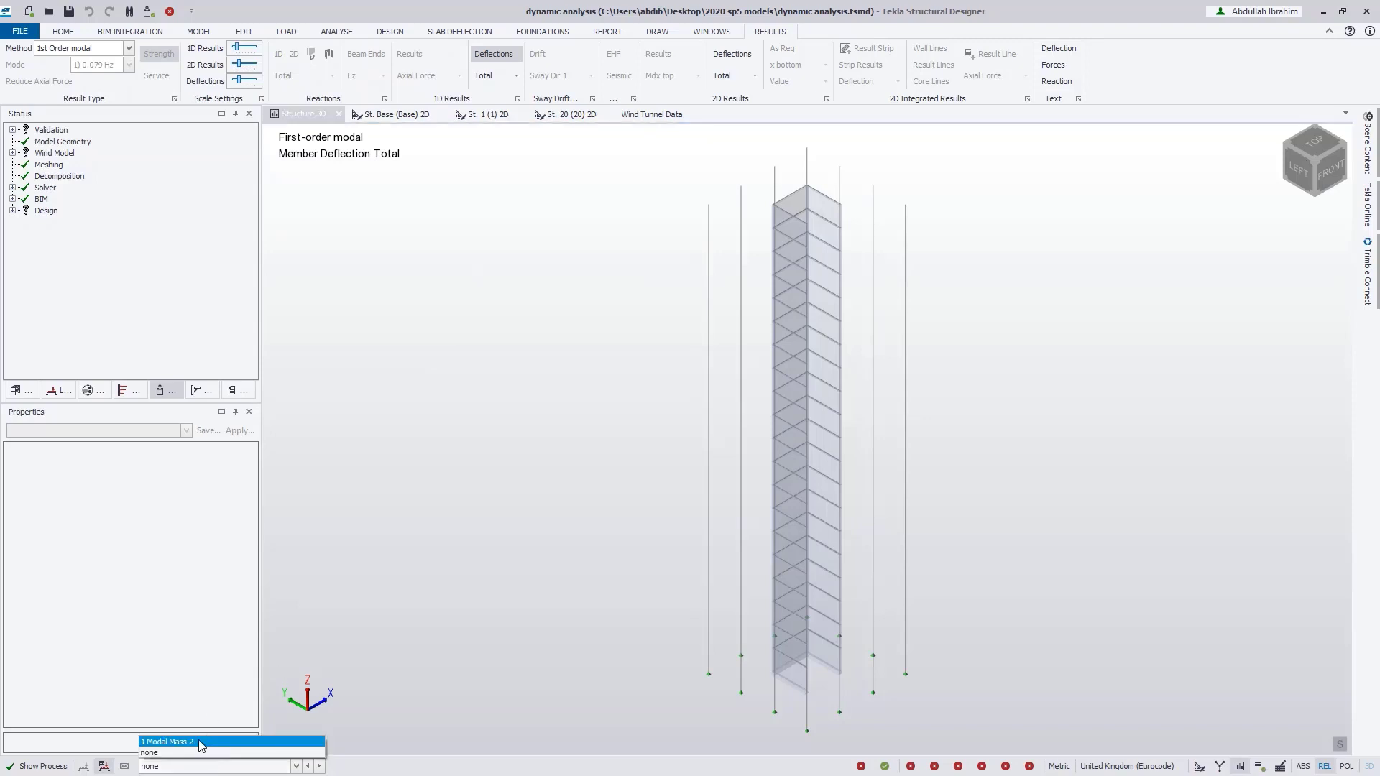
pyautogui.click(200, 742)
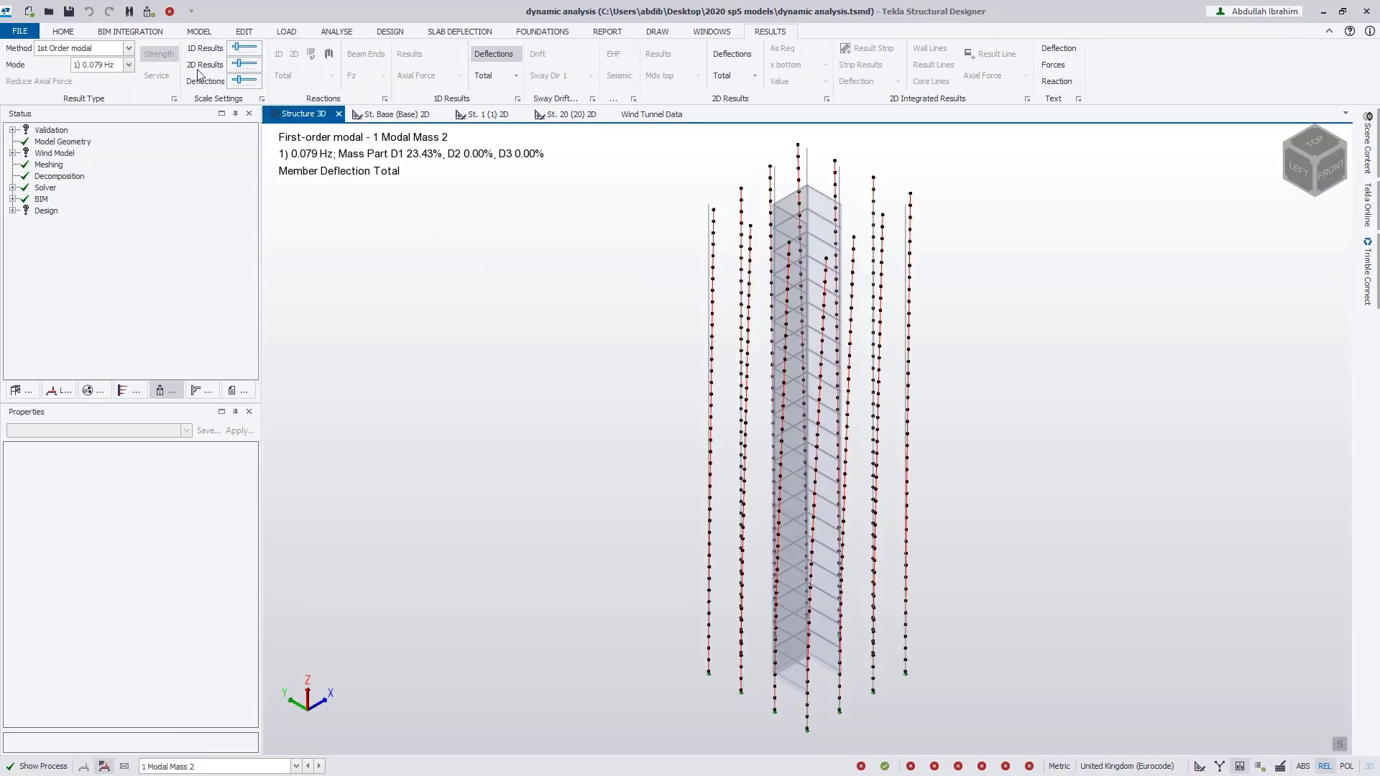
pyautogui.moveTo(234, 80)
pyautogui.mouseDown()
pyautogui.moveTo(253, 89)
pyautogui.moveTo(237, 83)
pyautogui.mouseUp()
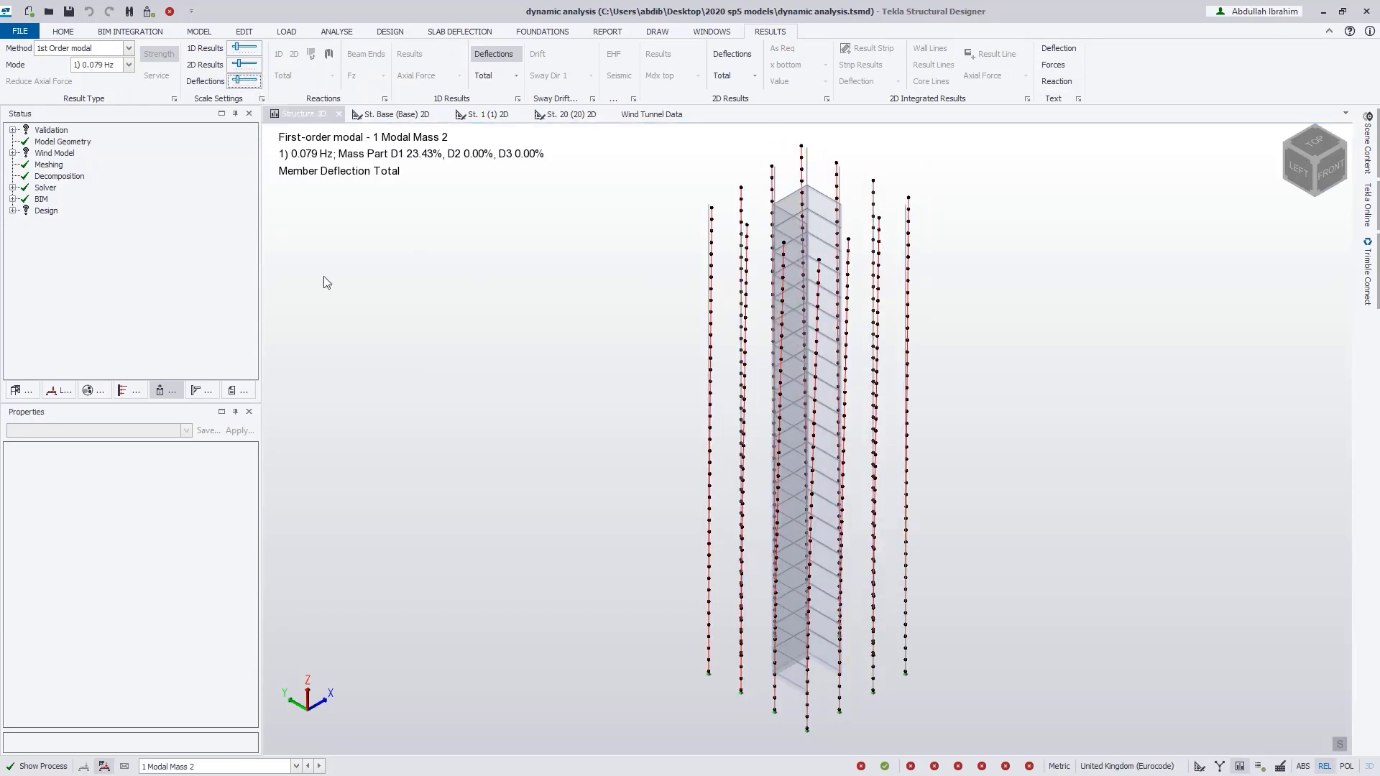
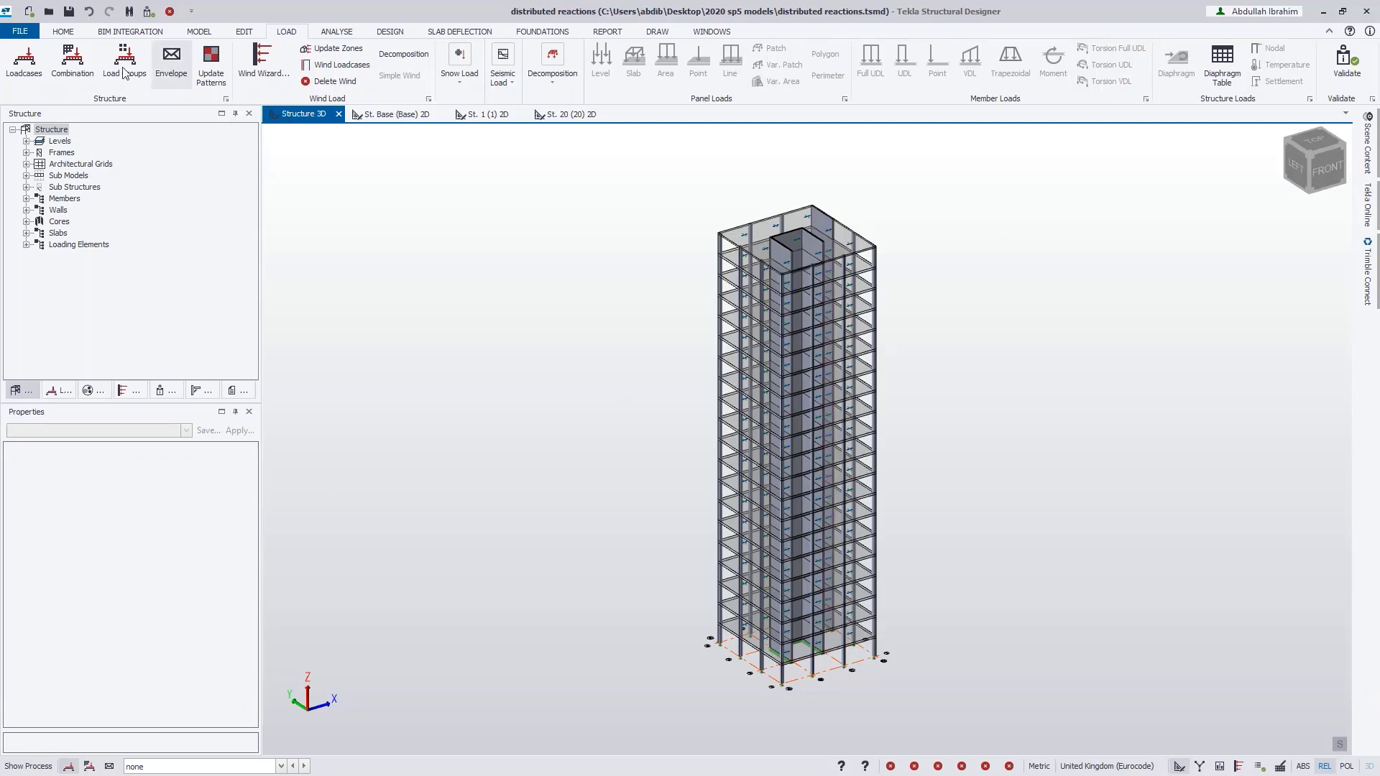
# - Review the loadcases of the distributed reactions model and run a first-order linear analysis for 6 Wind 90,Cpi -0.3,+Cpe only
pyautogui.click(23, 61)
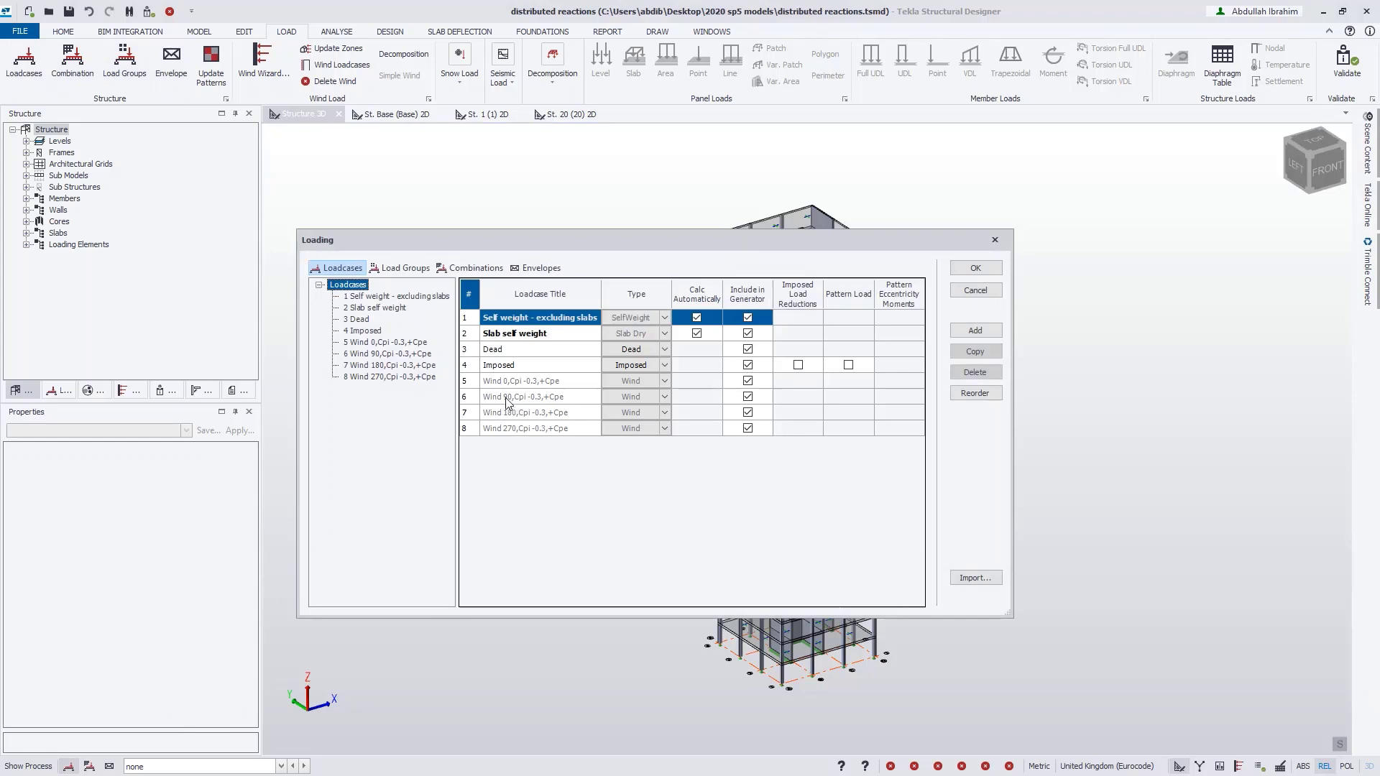
pyautogui.click(976, 290)
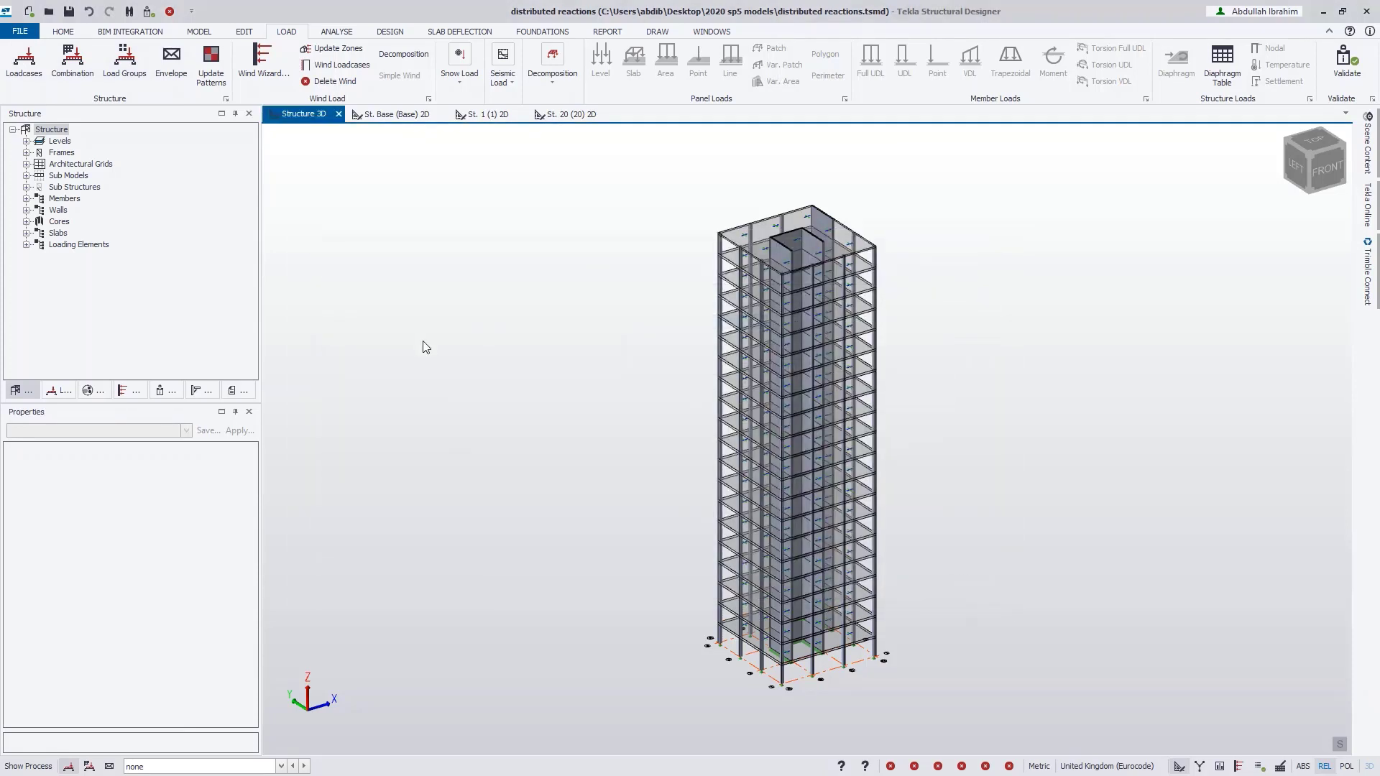
pyautogui.click(336, 32)
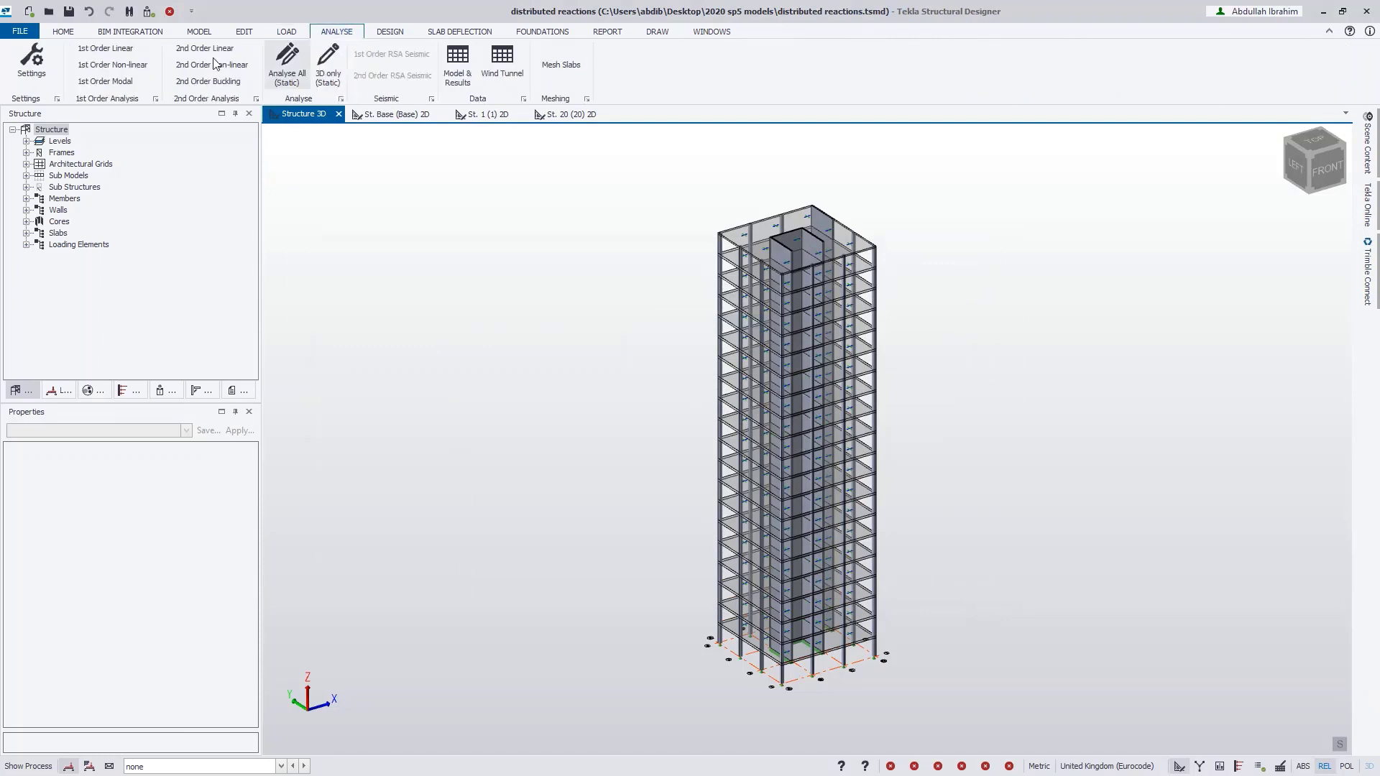
pyautogui.click(126, 51)
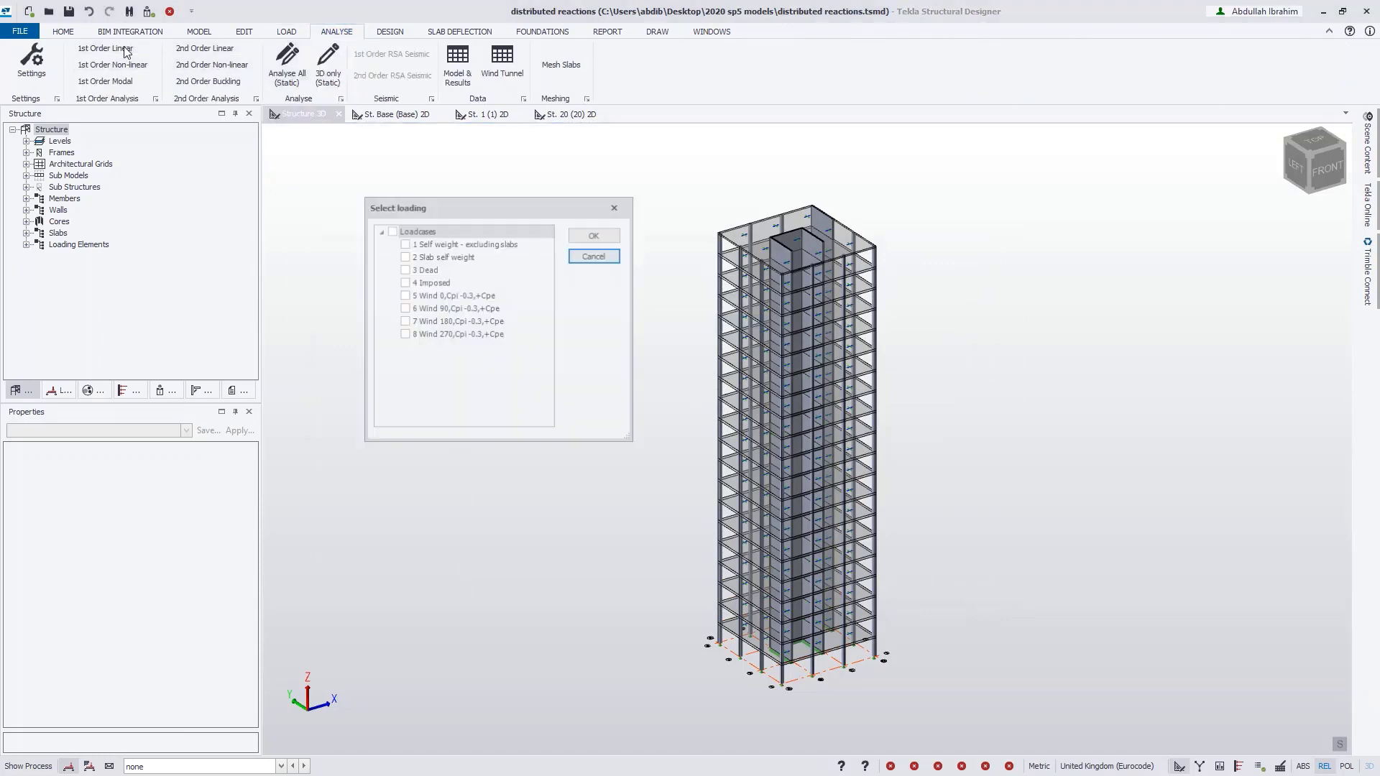
pyautogui.click(405, 308)
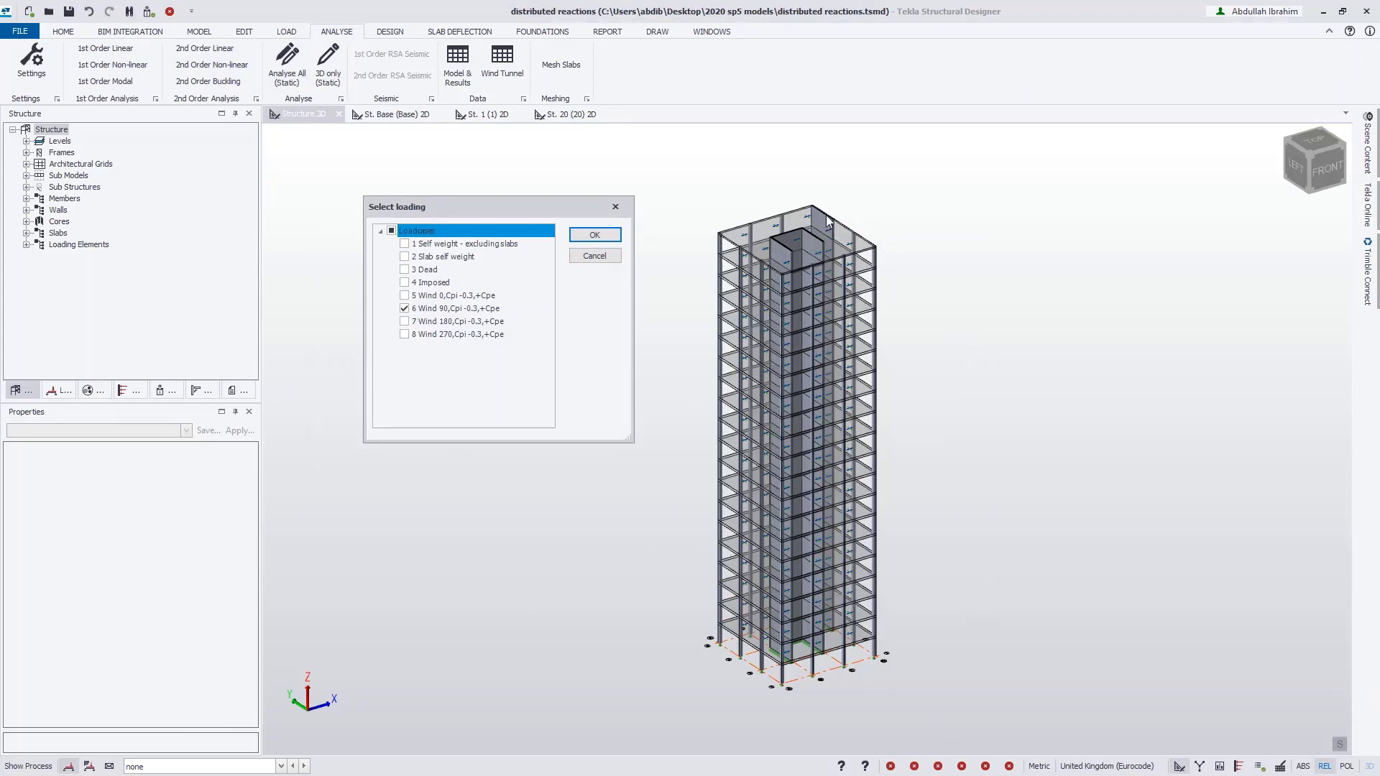
pyautogui.click(594, 235)
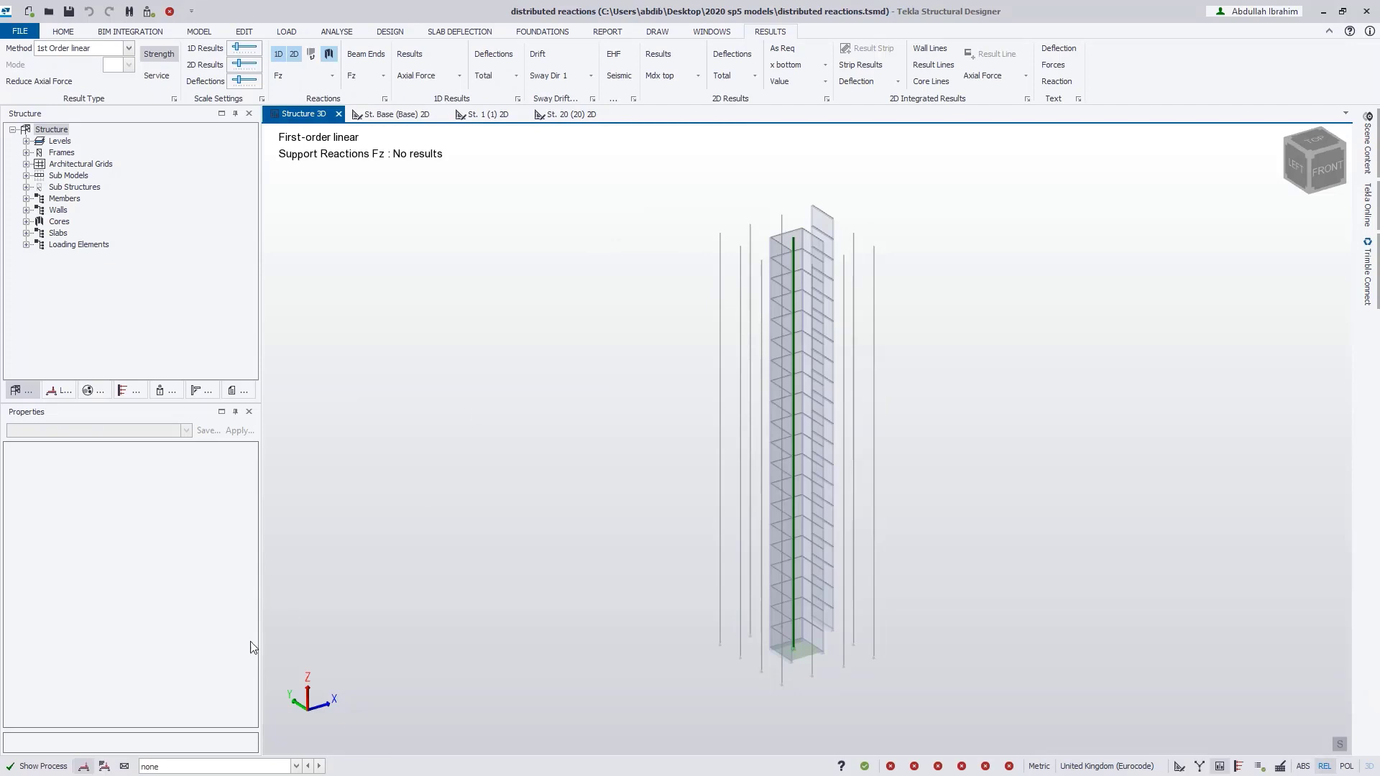
# - Display the Fz support reactions for 6 Wind 90,Cpi -0.3,+Cpe in the 3D view, with reaction values labelled at the wall base
pyautogui.click(318, 77)
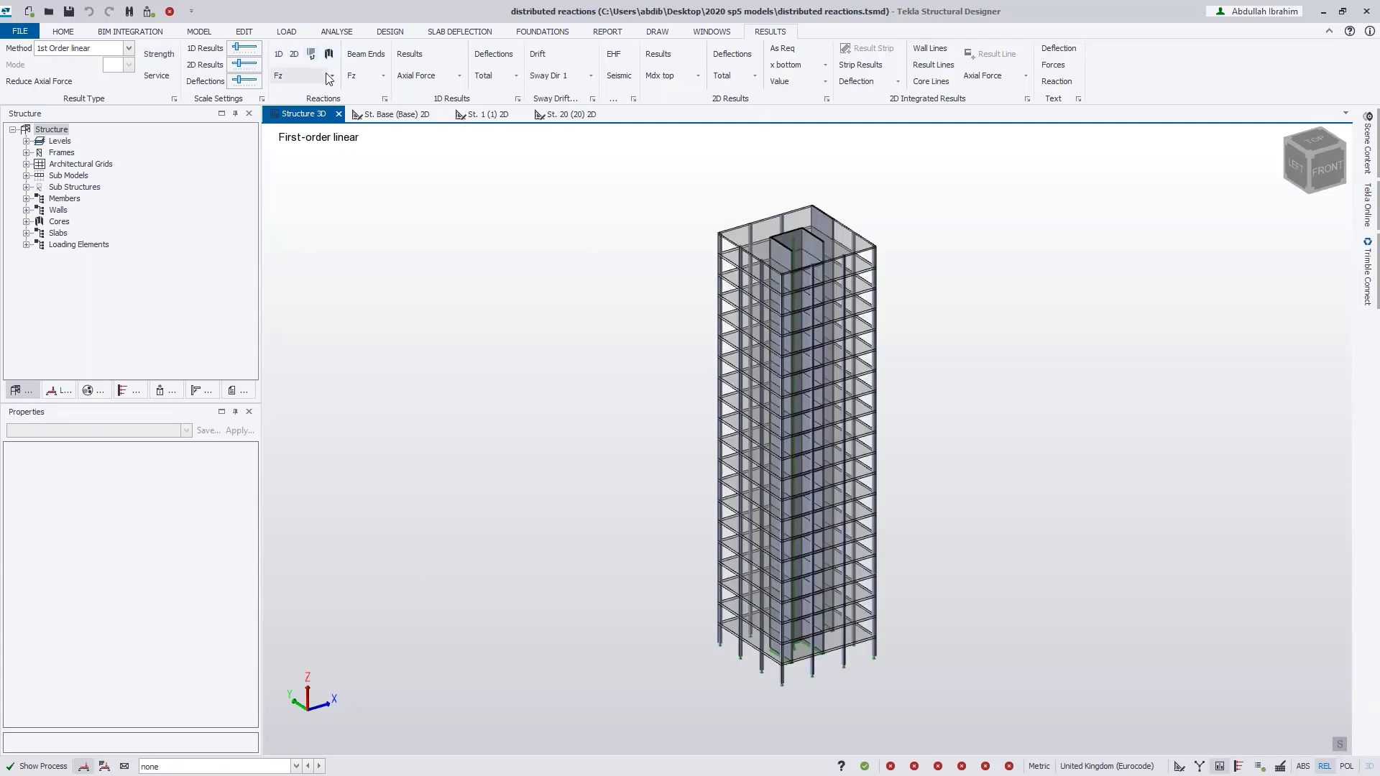
pyautogui.click(309, 76)
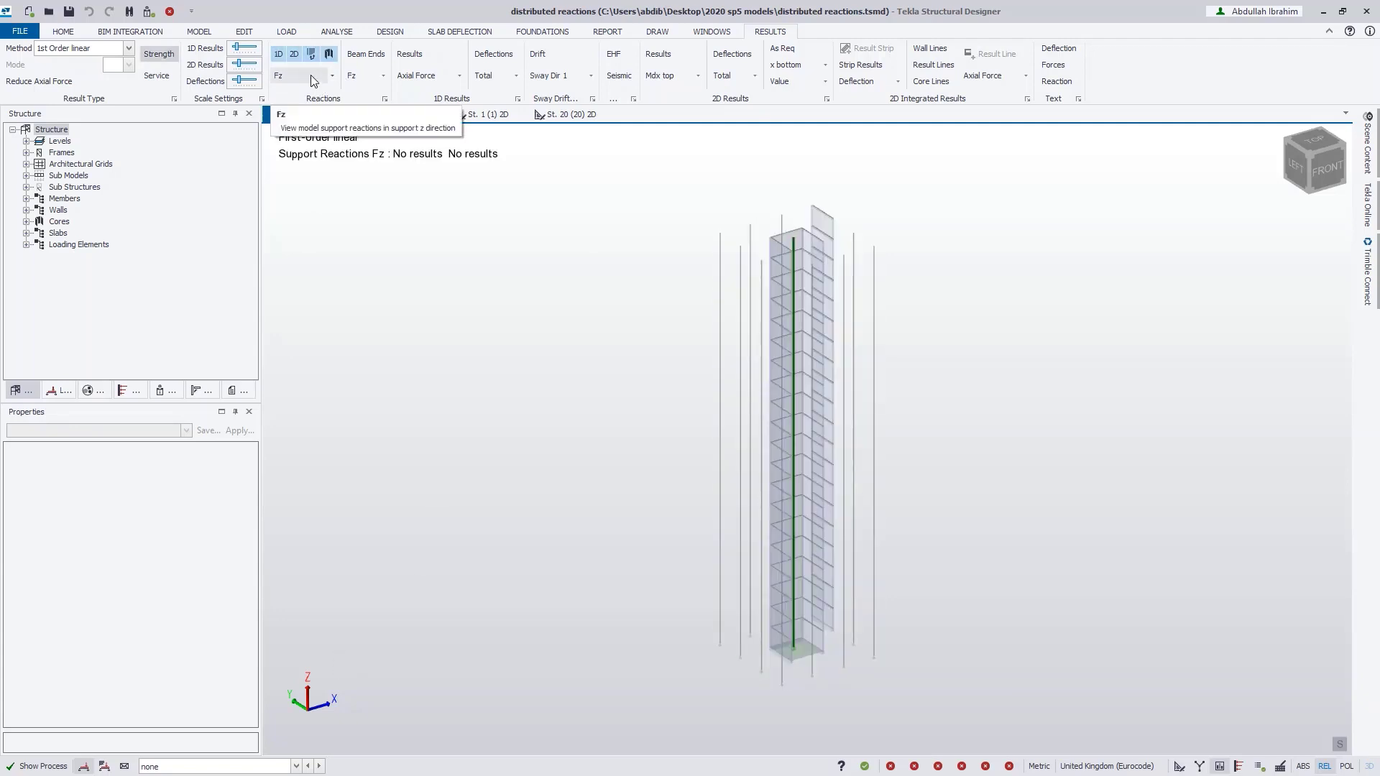
pyautogui.click(215, 766)
pyautogui.click(235, 743)
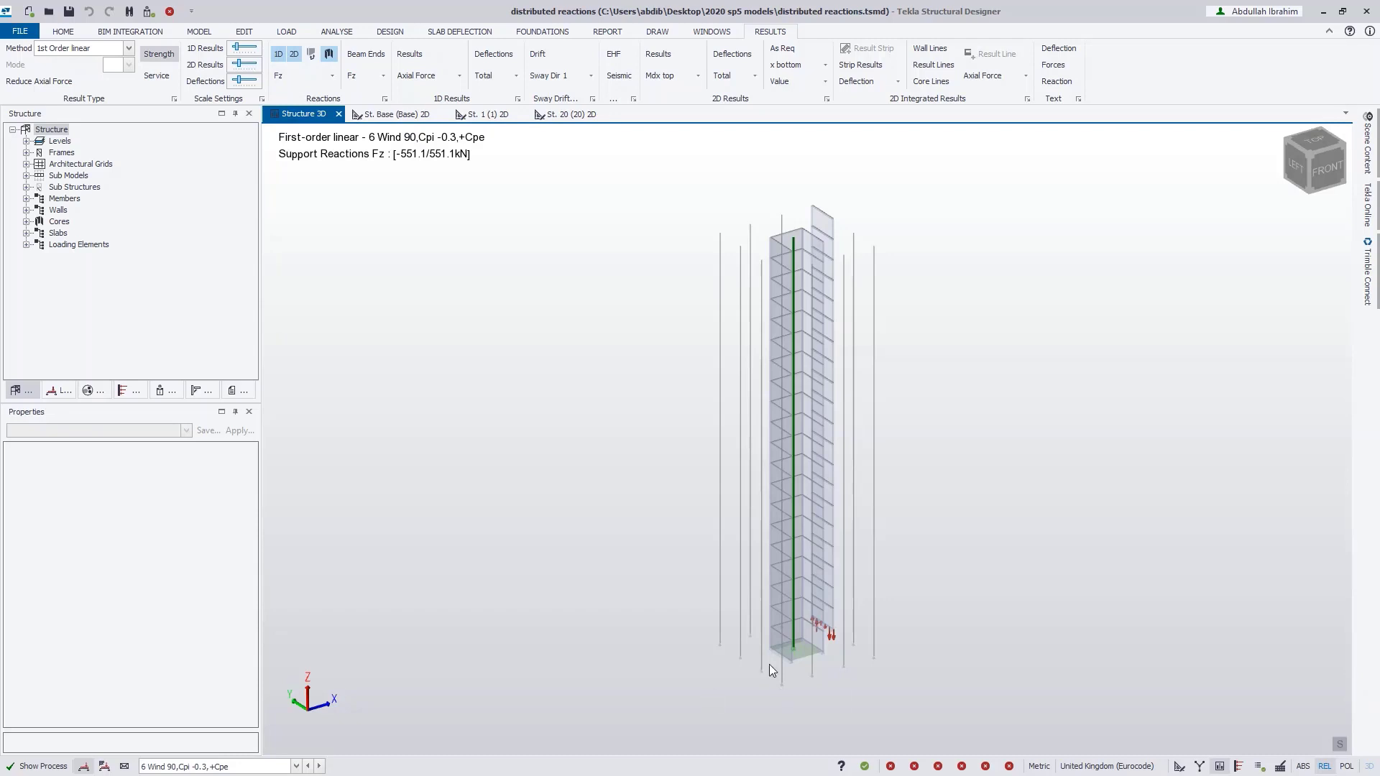
pyautogui.scroll(5, 964, 630)
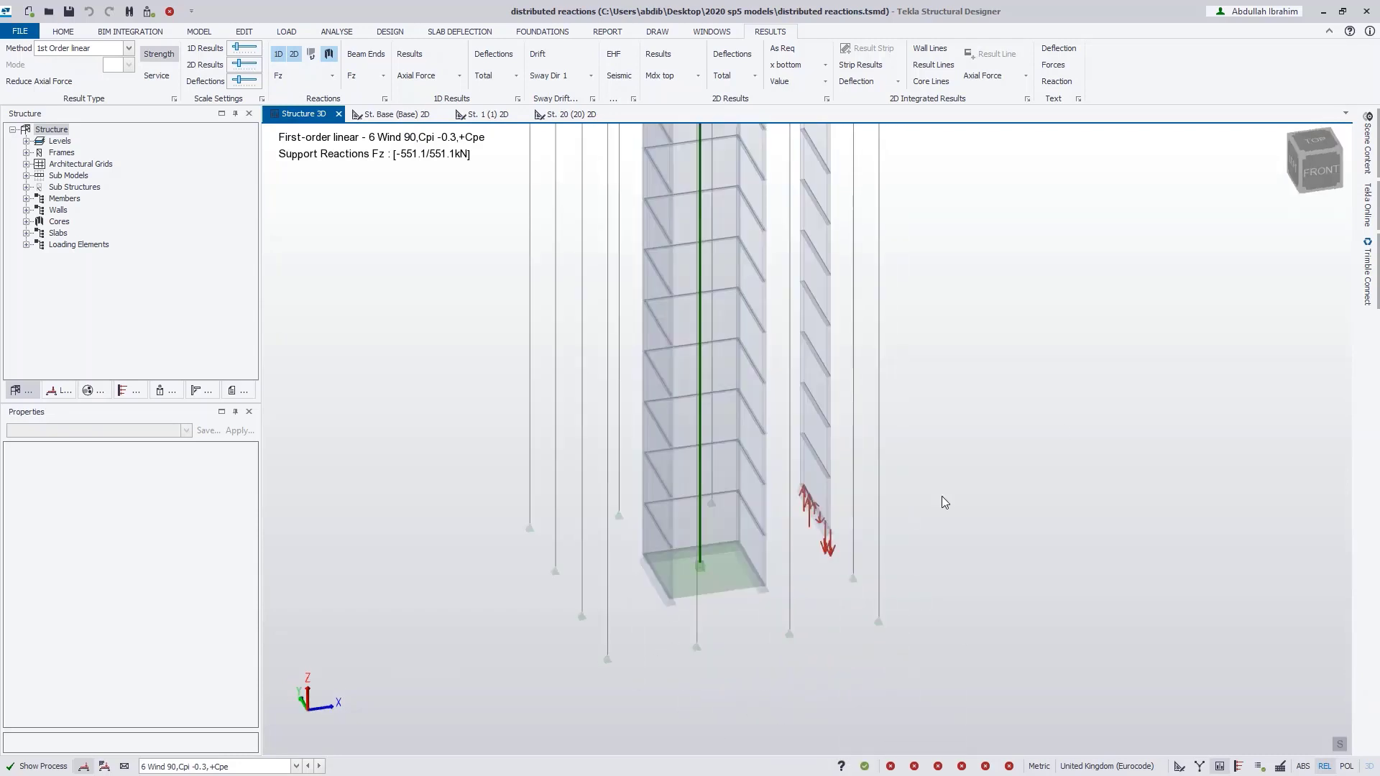
pyautogui.moveTo(828, 541)
pyautogui.scroll(2, 823, 550)
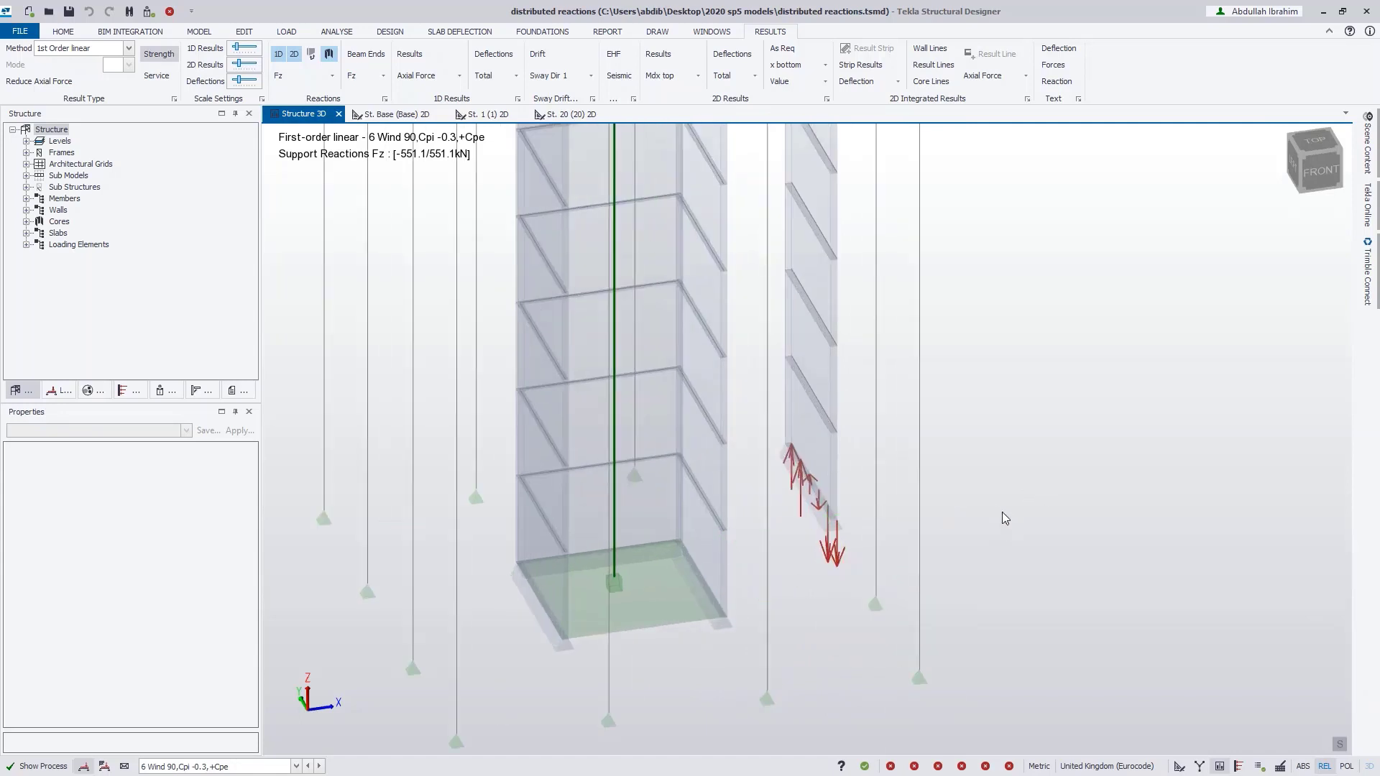
pyautogui.click(1062, 83)
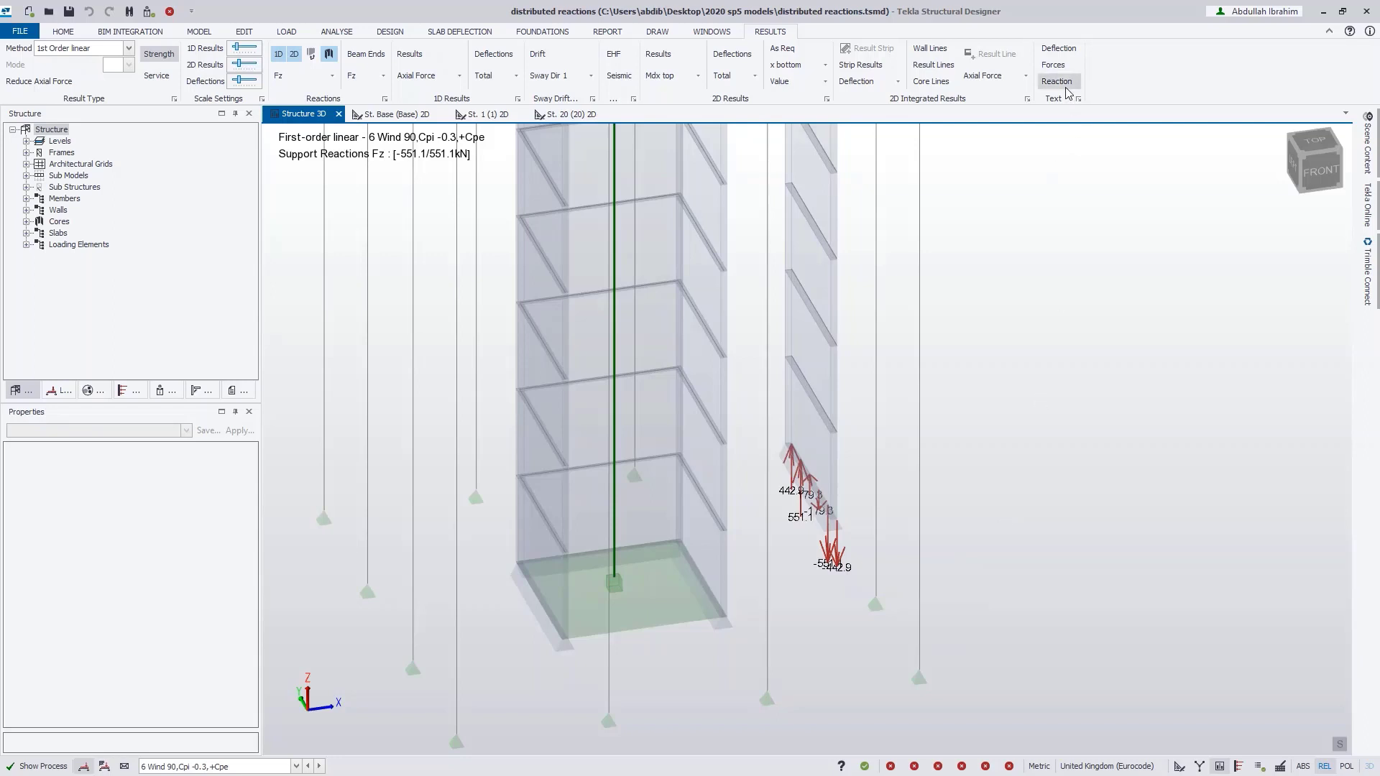
pyautogui.scroll(1, 1040, 439)
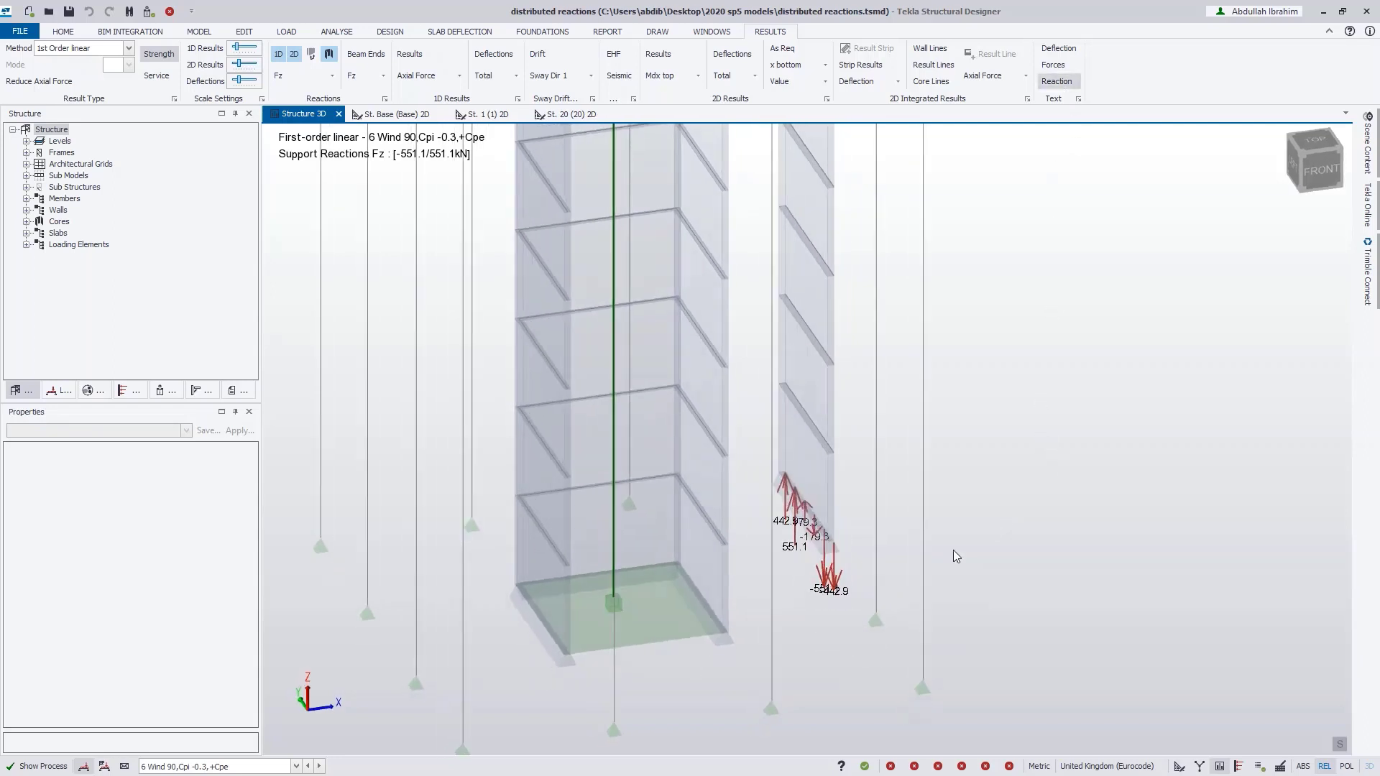
pyautogui.moveTo(835, 576)
# - Replace the 2D point reactions with distributed line reactions and examine their distribution along the base of the separate wall
pyautogui.click(295, 56)
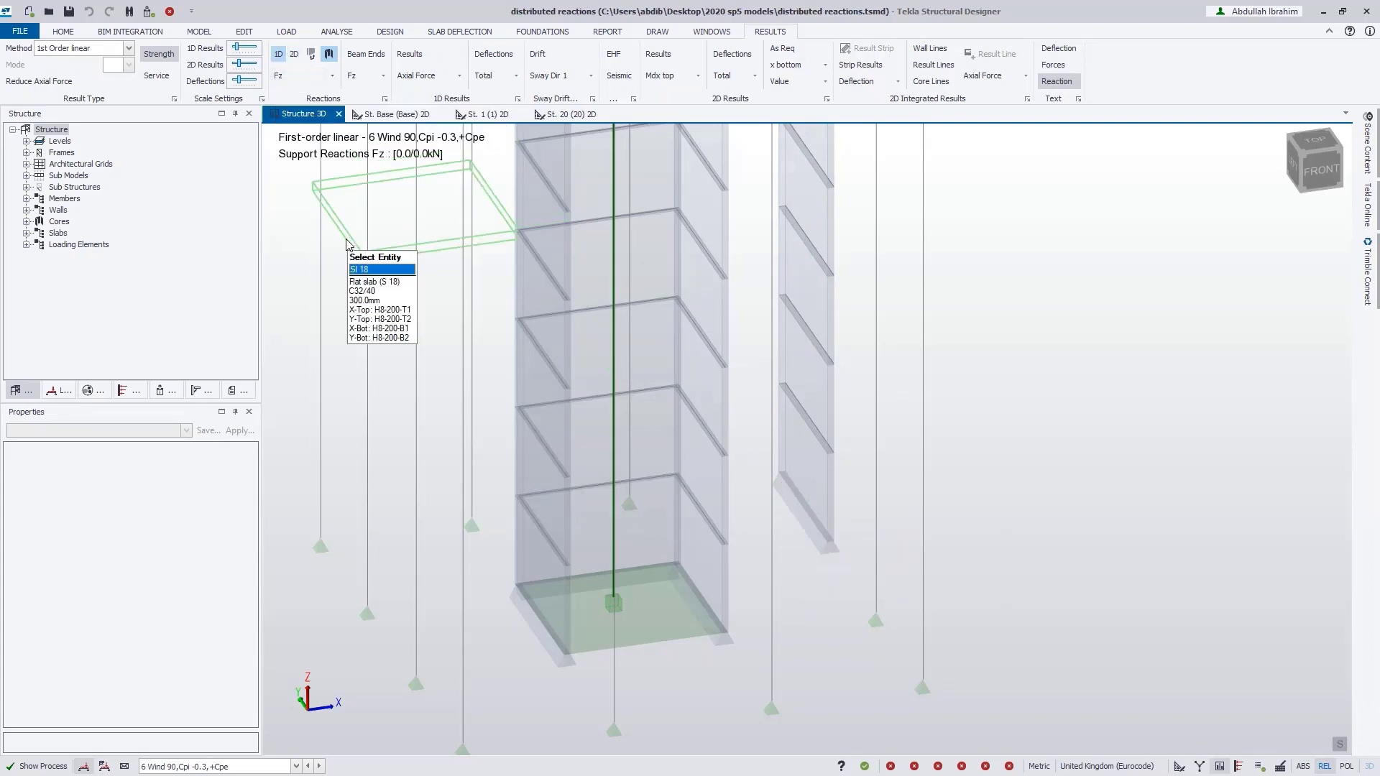
pyautogui.click(312, 56)
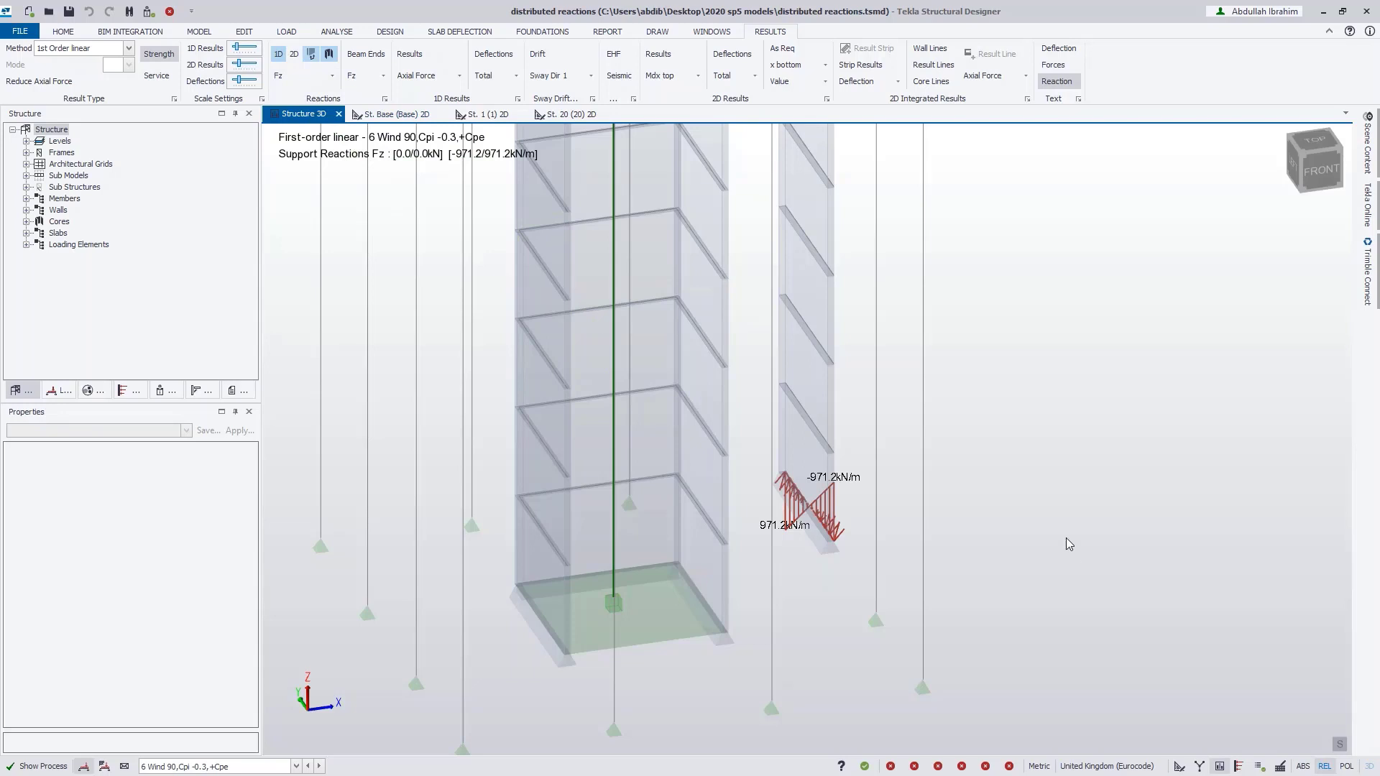
pyautogui.moveTo(1045, 525); pyautogui.dragTo(817, 597, button='middle')
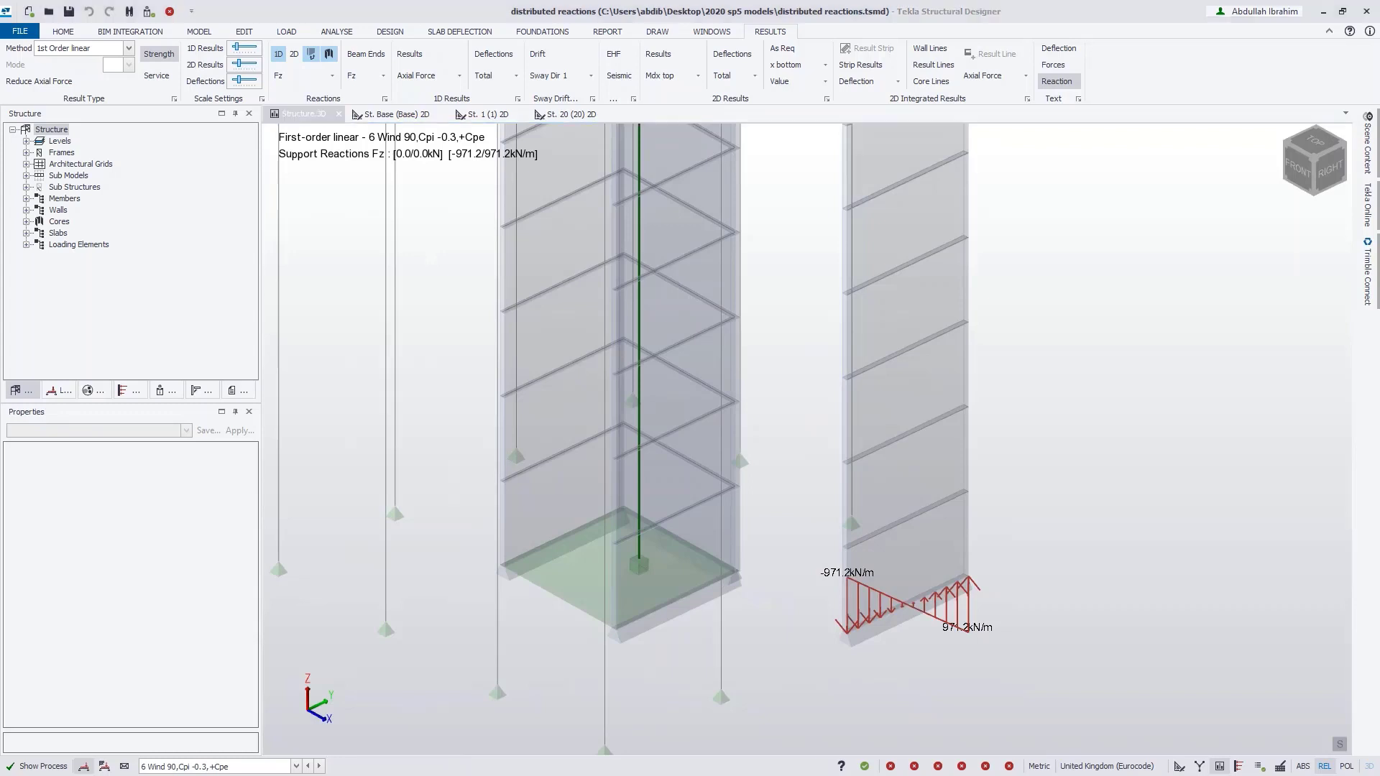
# - Open the base level 2D plan in the results view for loadcase 6 Wind 90,Cpi -0.3,+Cpe
pyautogui.click(393, 115)
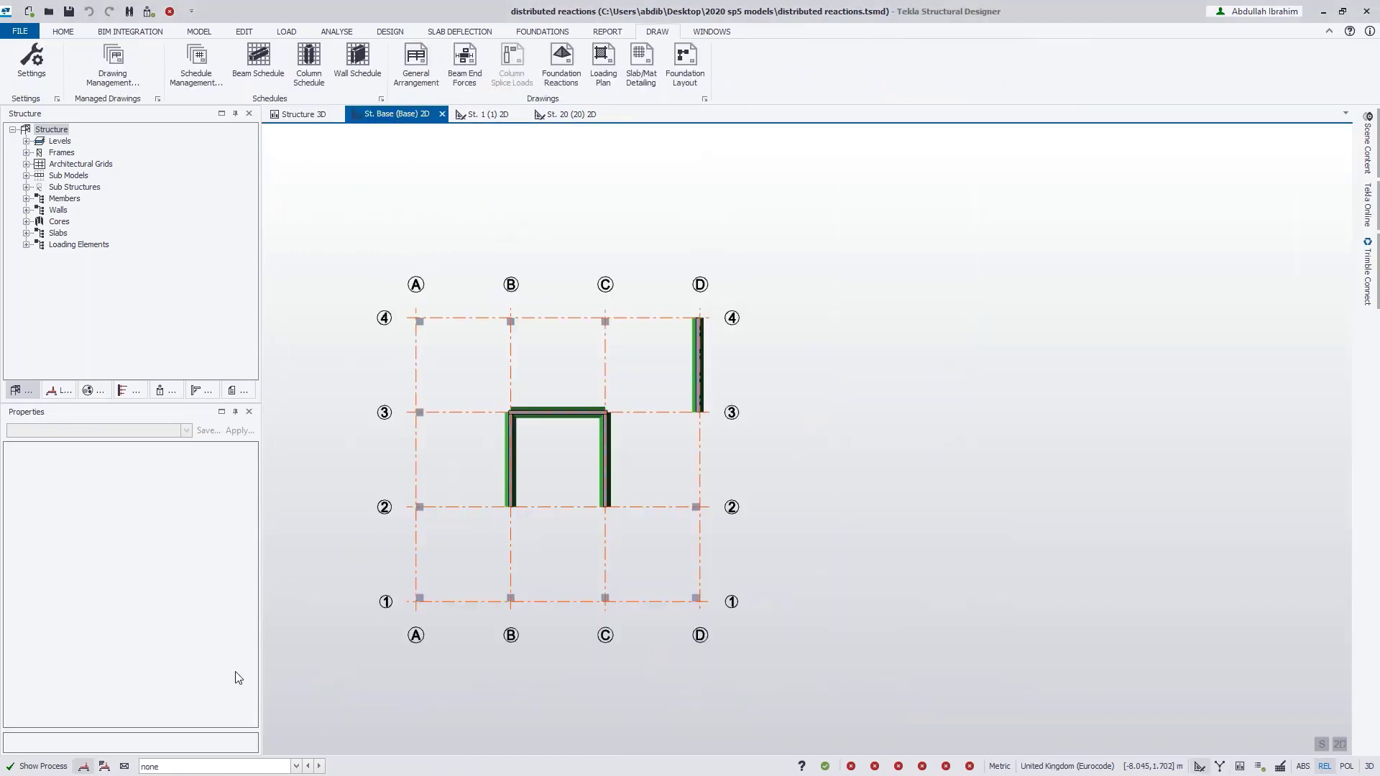
pyautogui.click(185, 766)
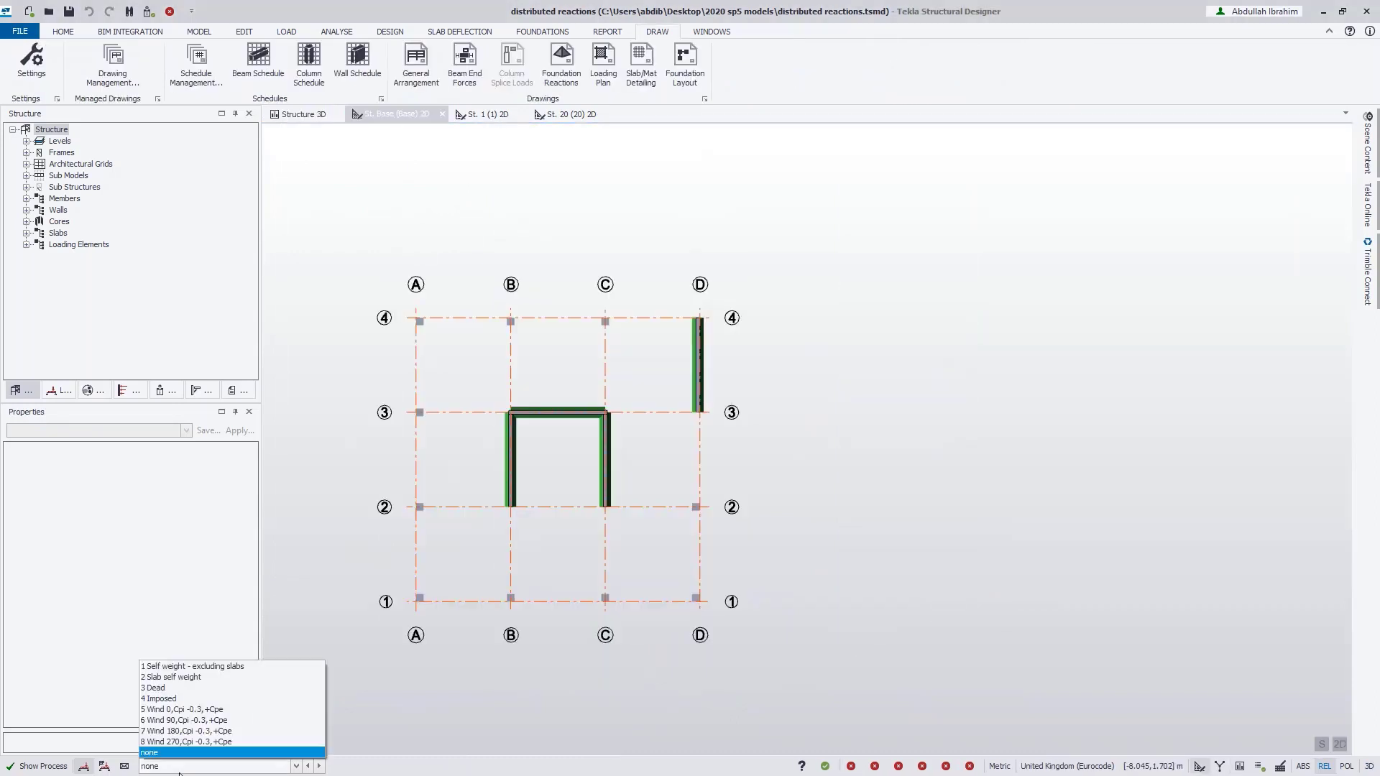
pyautogui.click(185, 720)
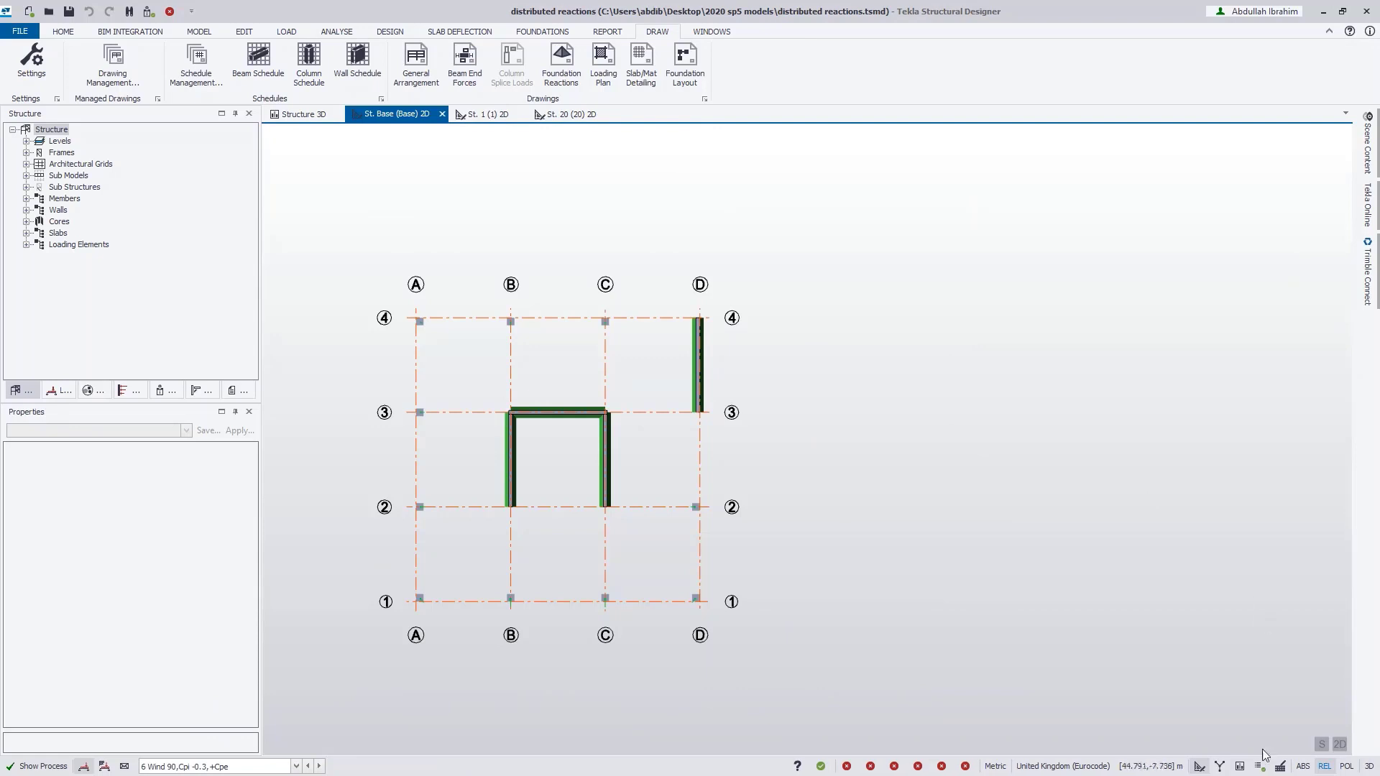
pyautogui.click(1240, 766)
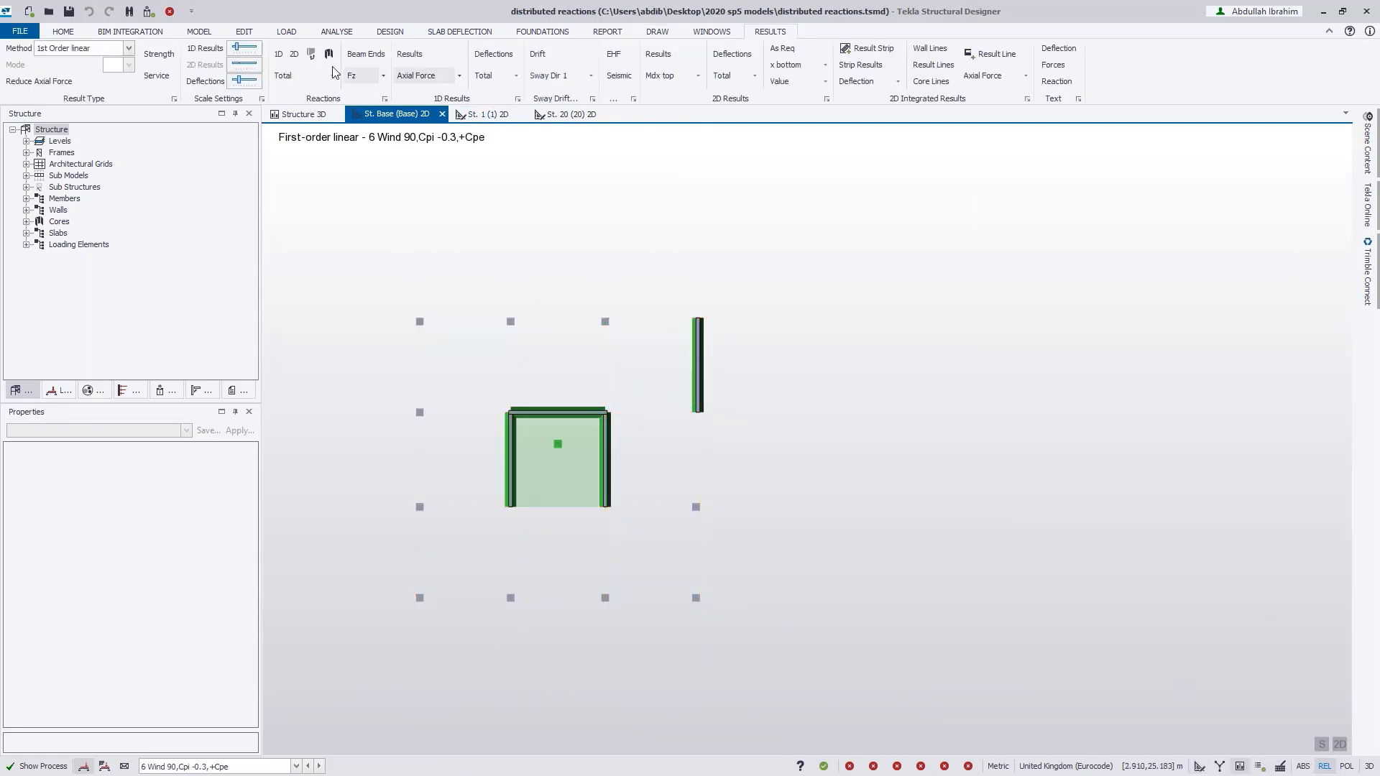
# - Show only the distributed total support reactions on the base plan, with value labels, and examine them at the core and separate wall
pyautogui.click(311, 54)
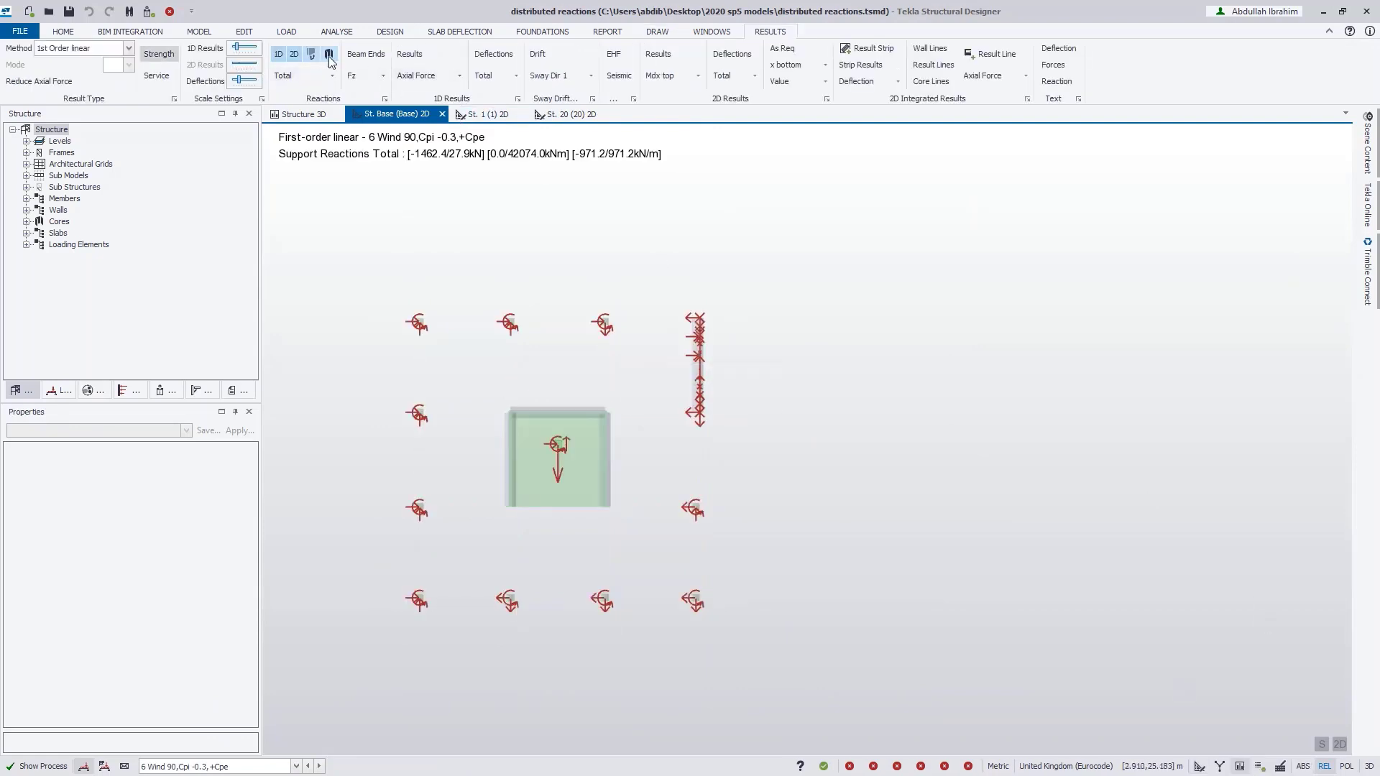
pyautogui.click(327, 56)
pyautogui.click(296, 53)
pyautogui.click(282, 55)
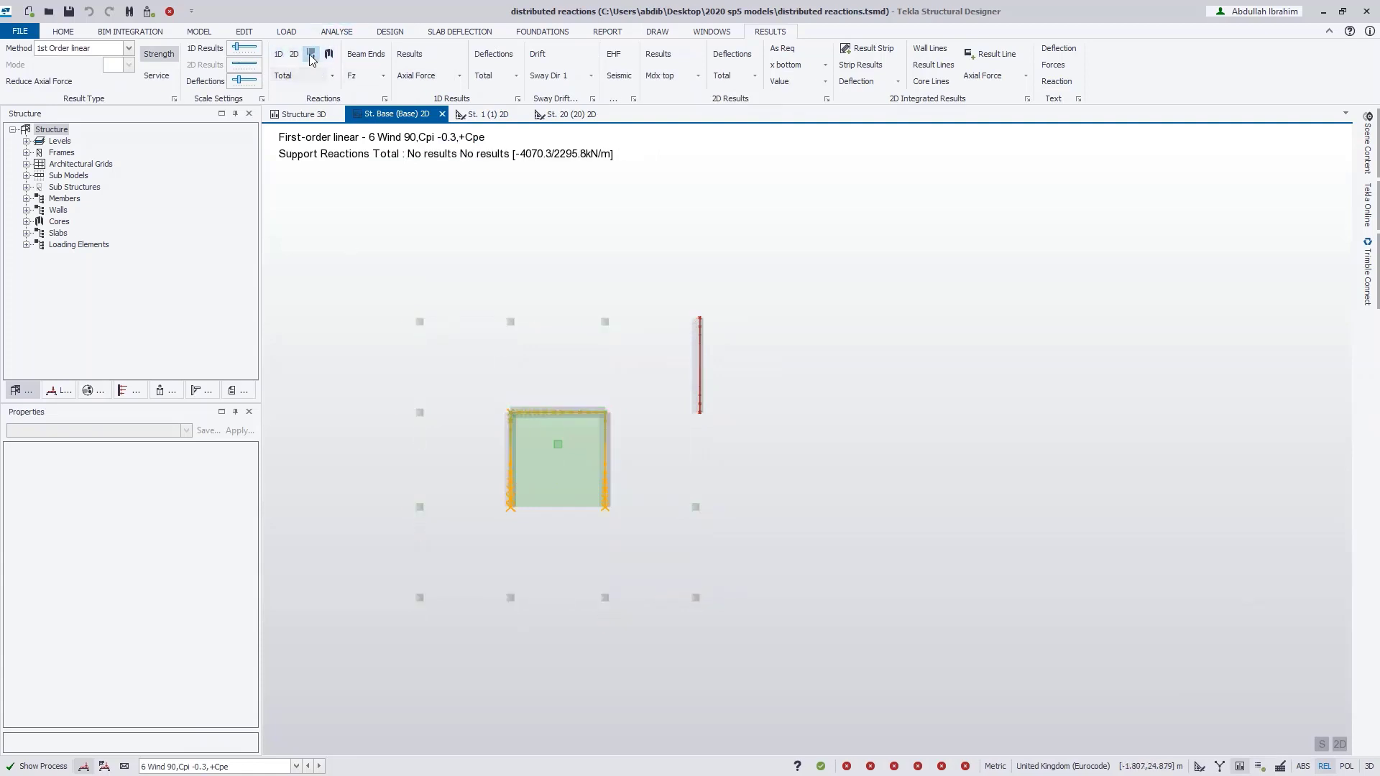
pyautogui.click(1056, 82)
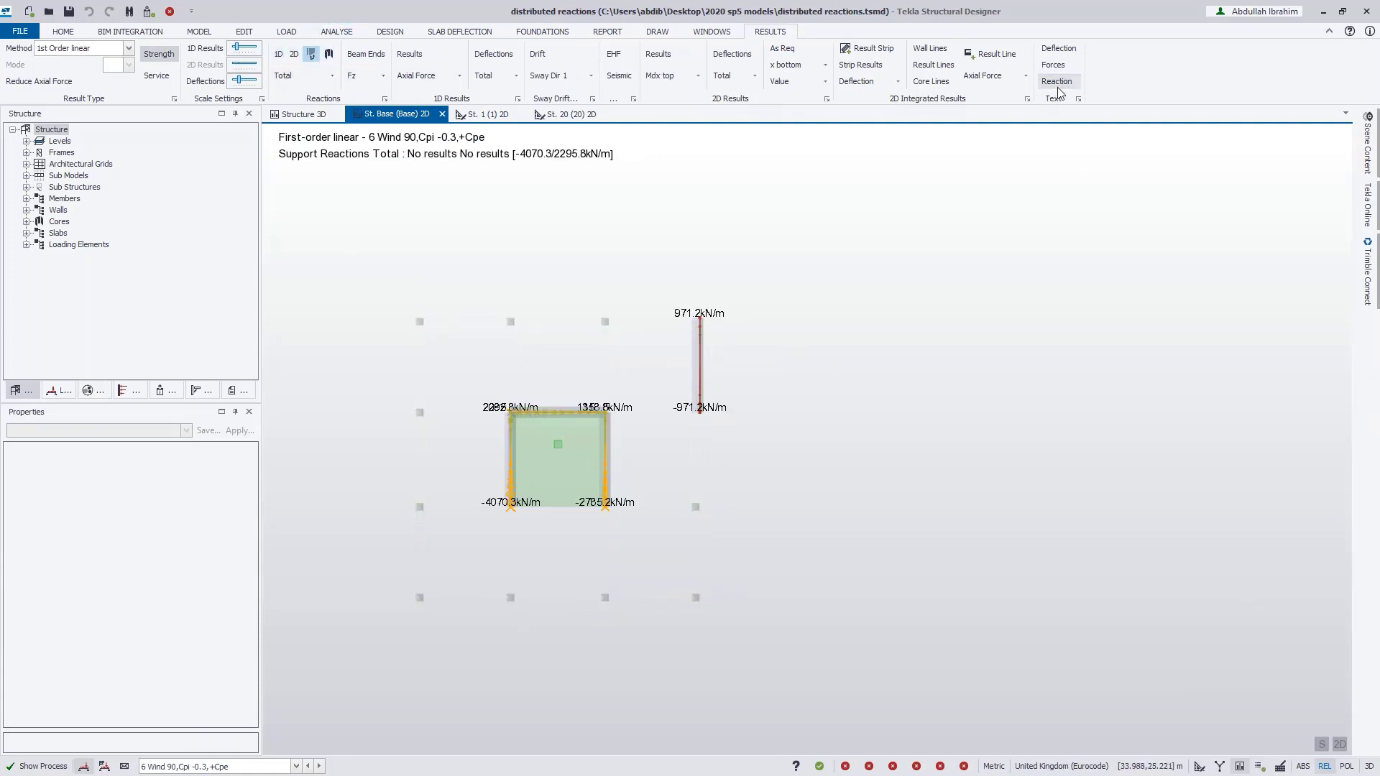
pyautogui.moveTo(989, 372); pyautogui.dragTo(1067, 375, button='middle')
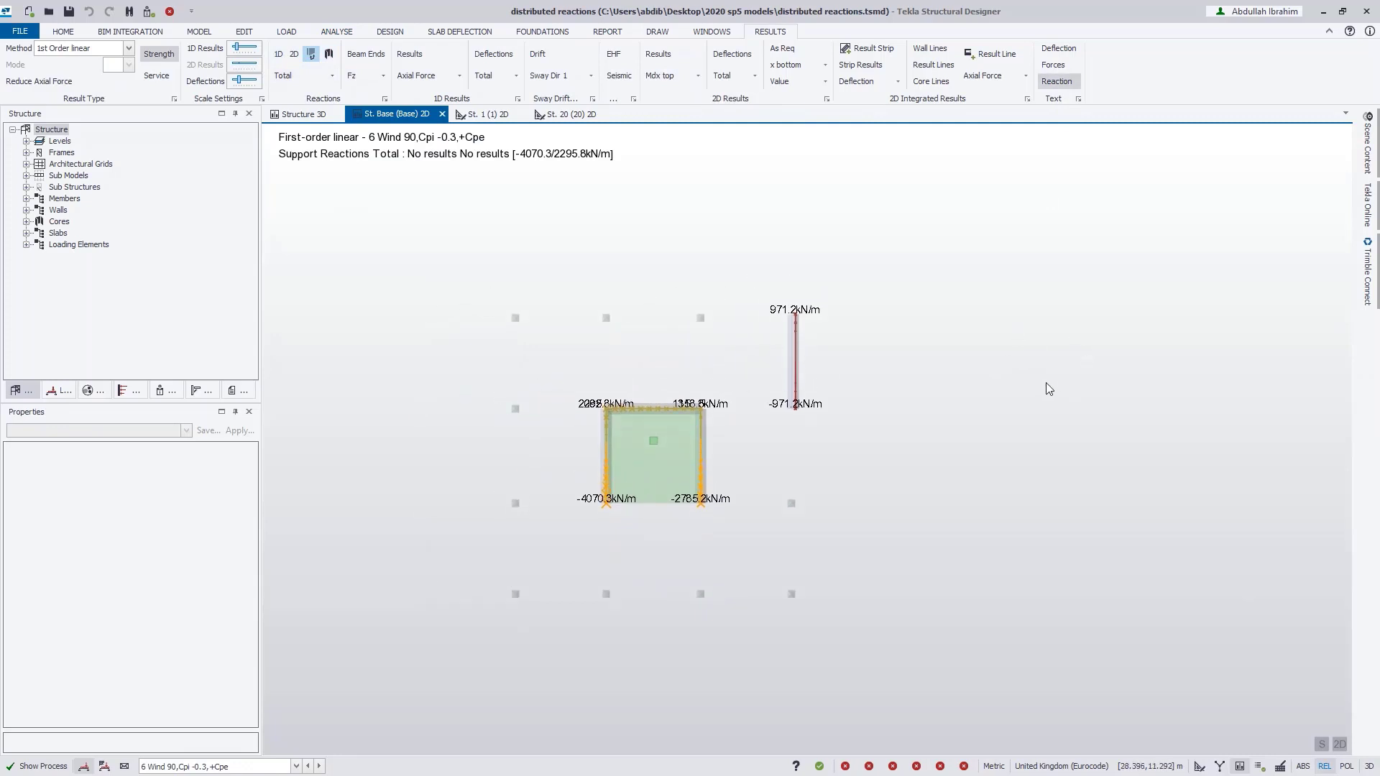
pyautogui.scroll(3, 862, 378)
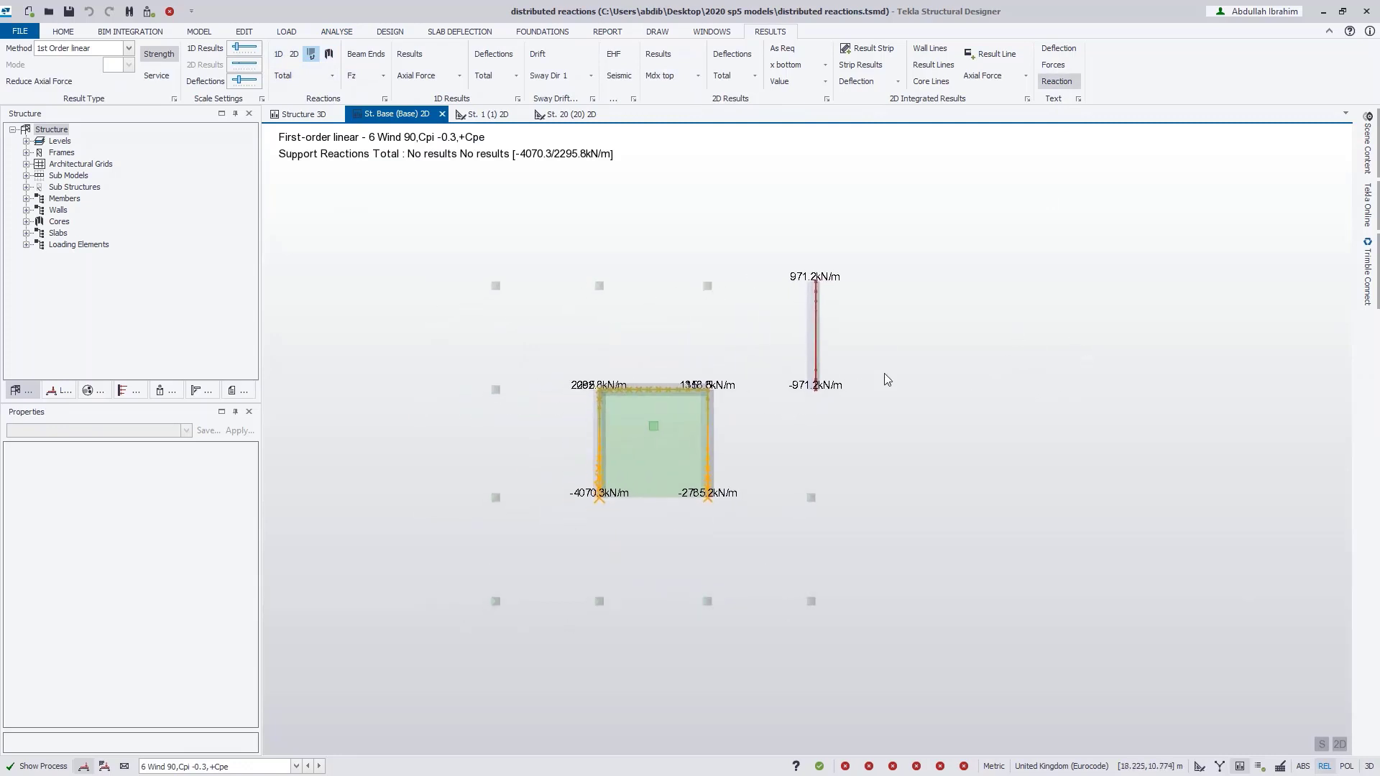
pyautogui.moveTo(858, 381); pyautogui.dragTo(901, 385, button='middle')
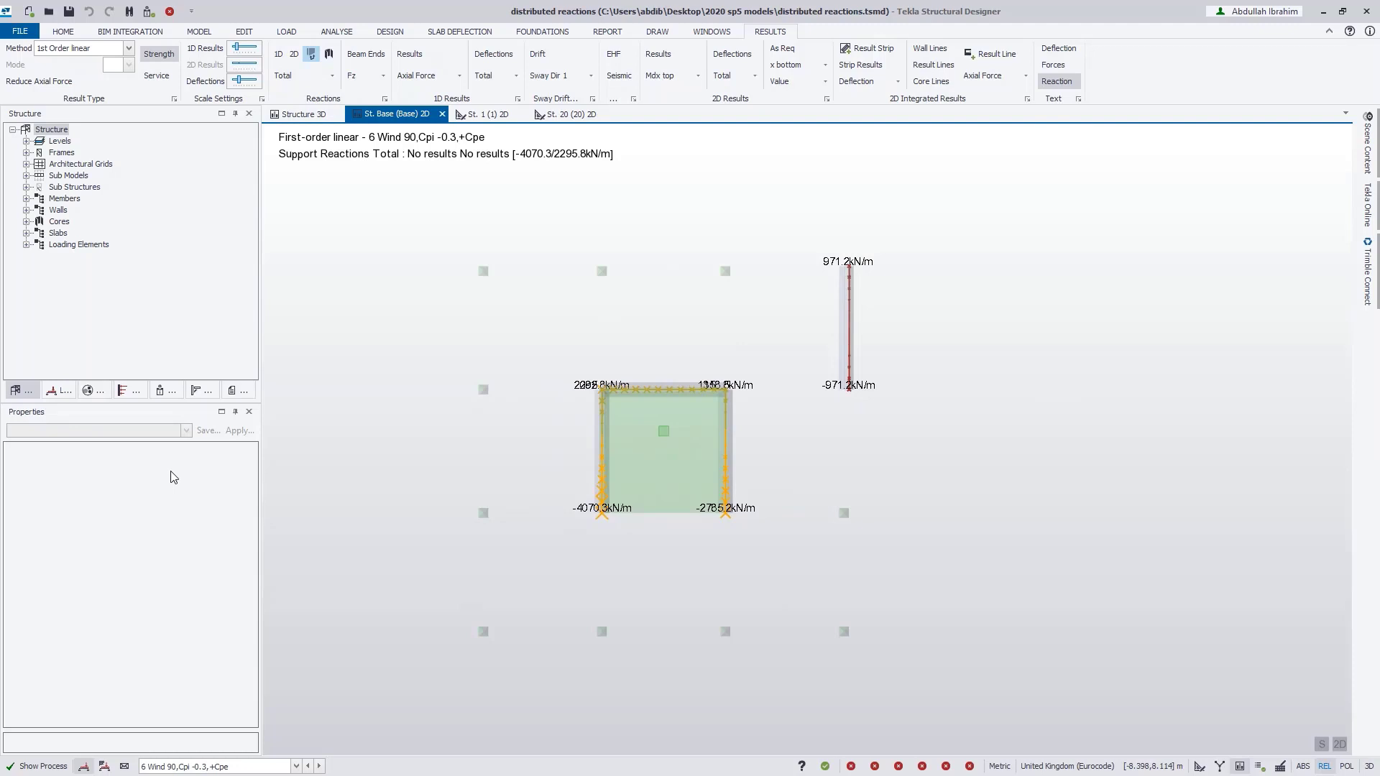
# - Set the foundation reactions drawing options so that wall vertical reaction values are shown as Distributed (Extremes)
pyautogui.click(657, 32)
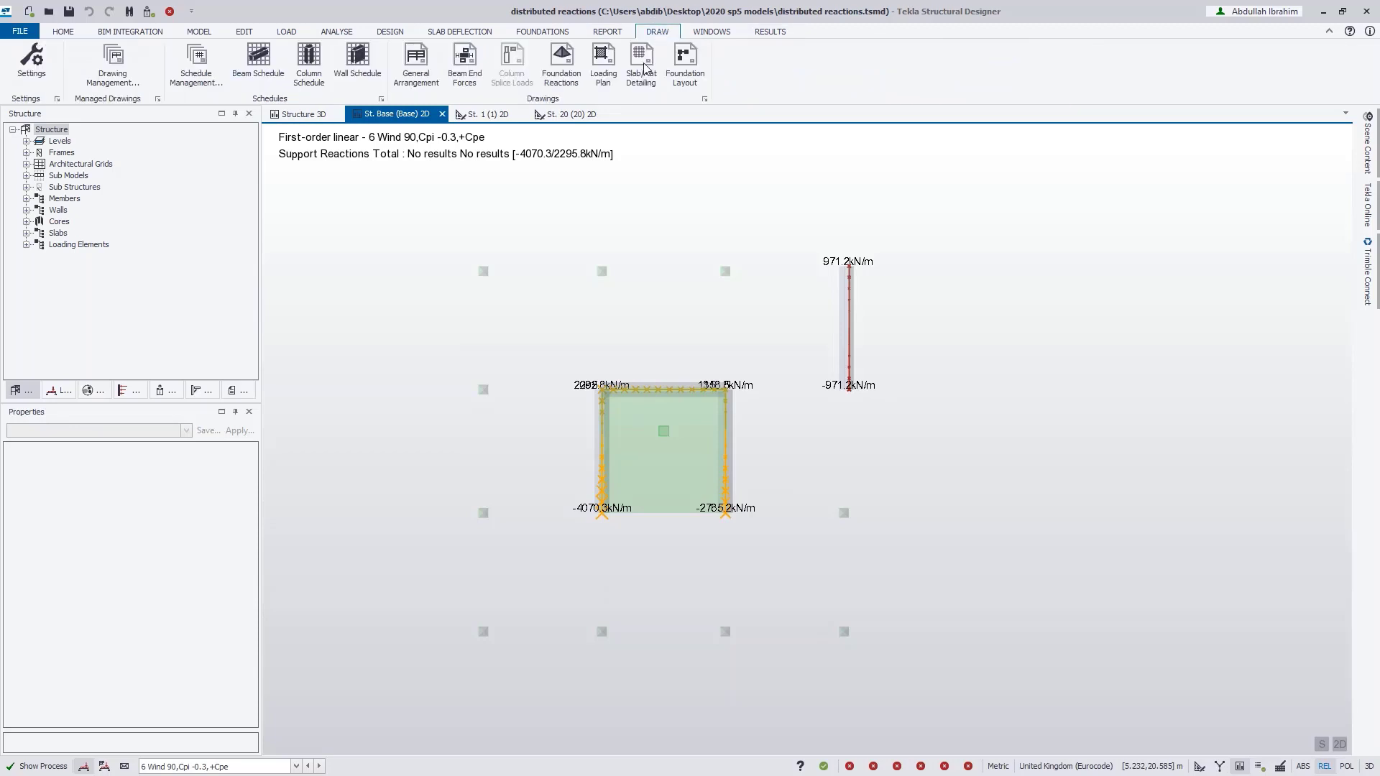
pyautogui.click(32, 61)
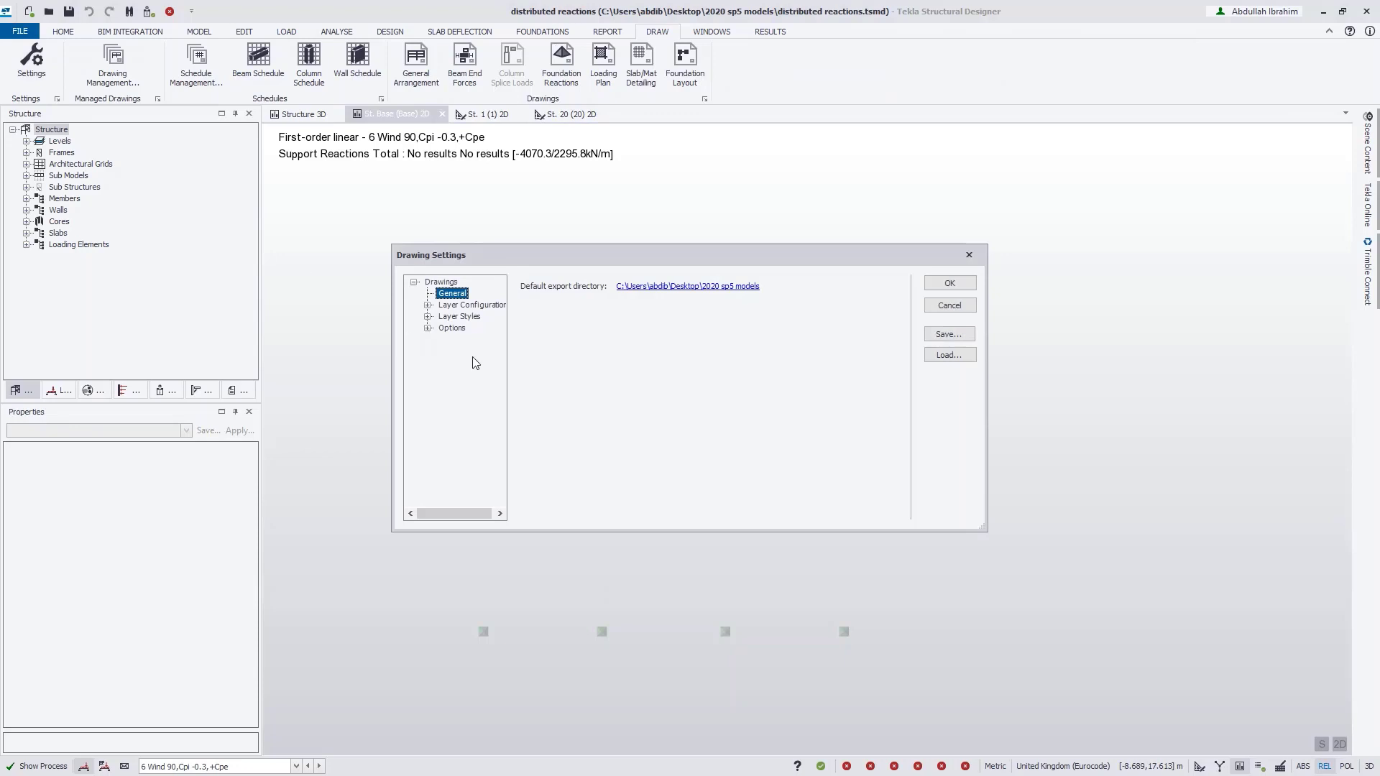
pyautogui.click(427, 329)
pyautogui.click(441, 339)
pyautogui.moveTo(509, 361); pyautogui.dragTo(557, 361)
pyautogui.click(535, 362)
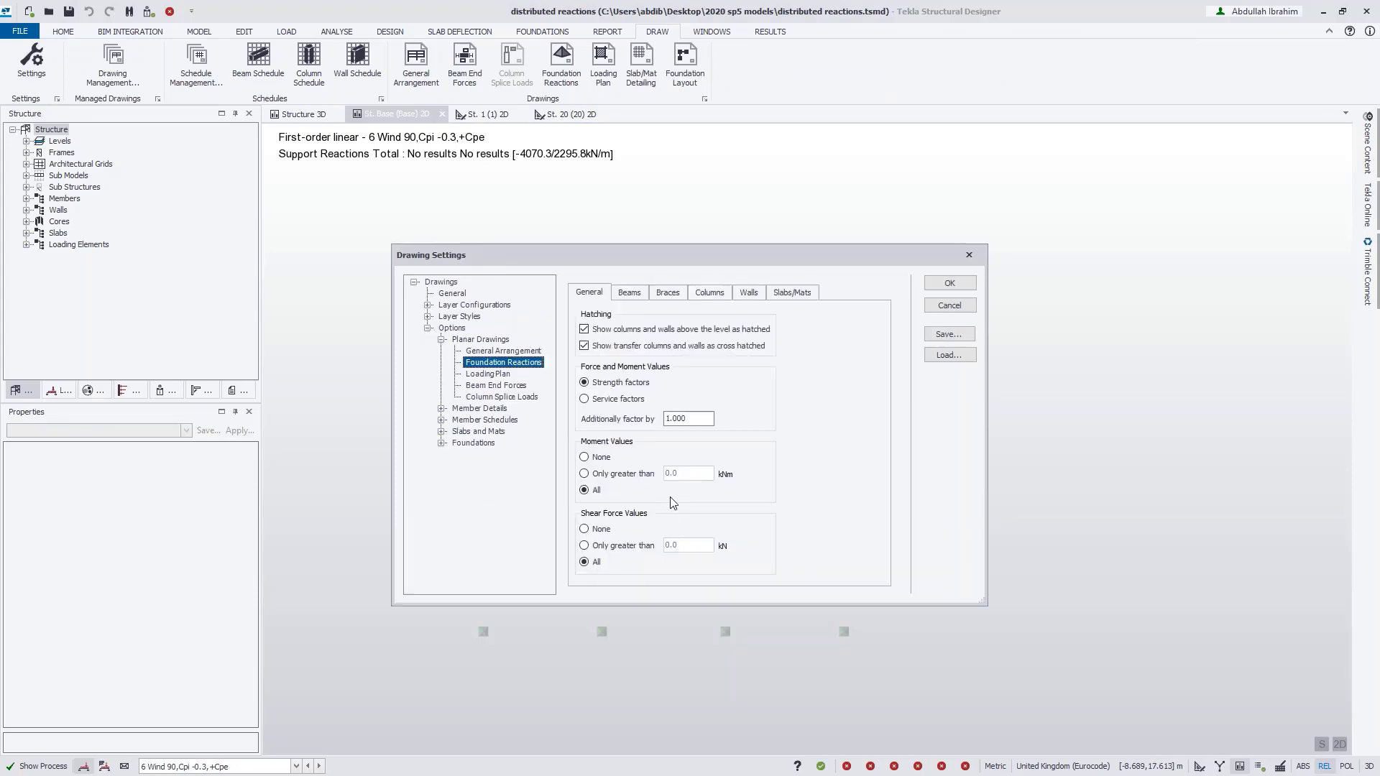
pyautogui.click(748, 293)
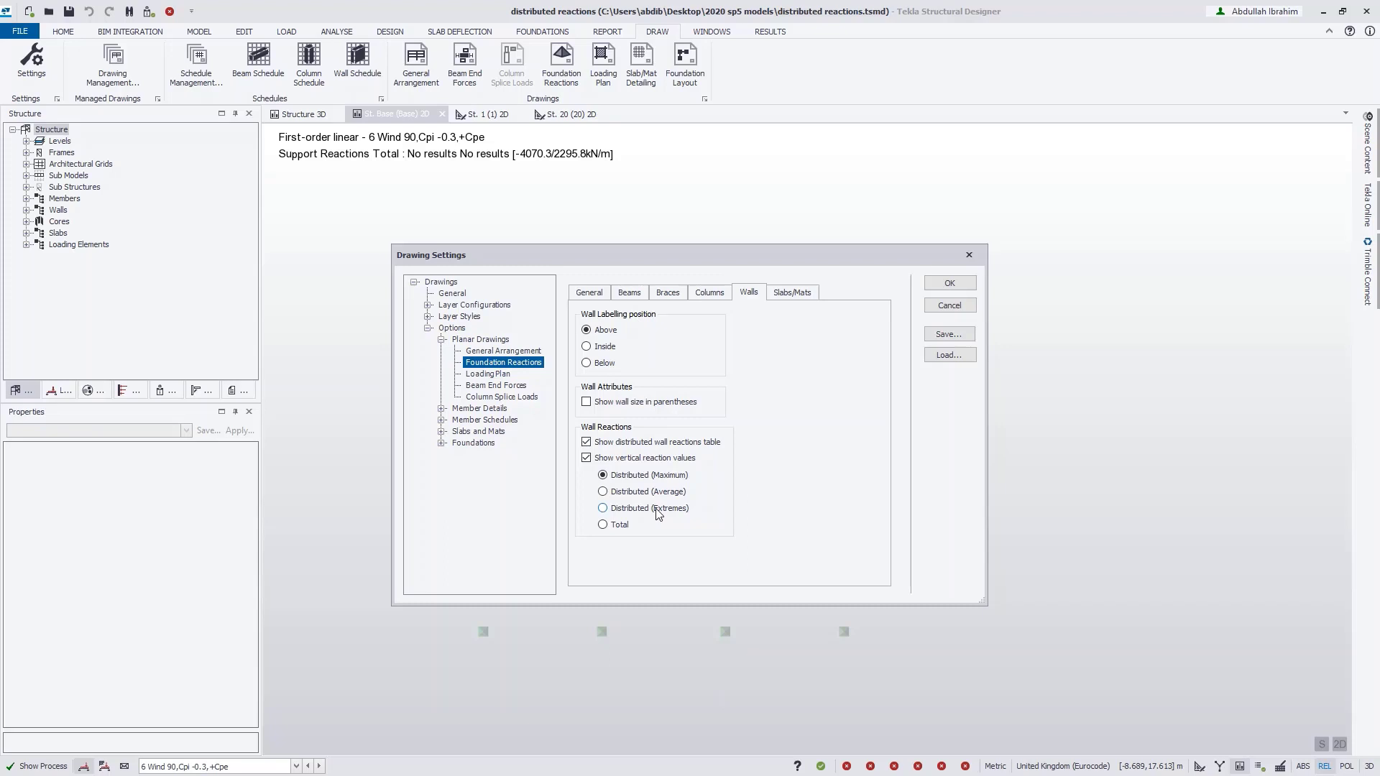
pyautogui.click(616, 510)
pyautogui.click(949, 284)
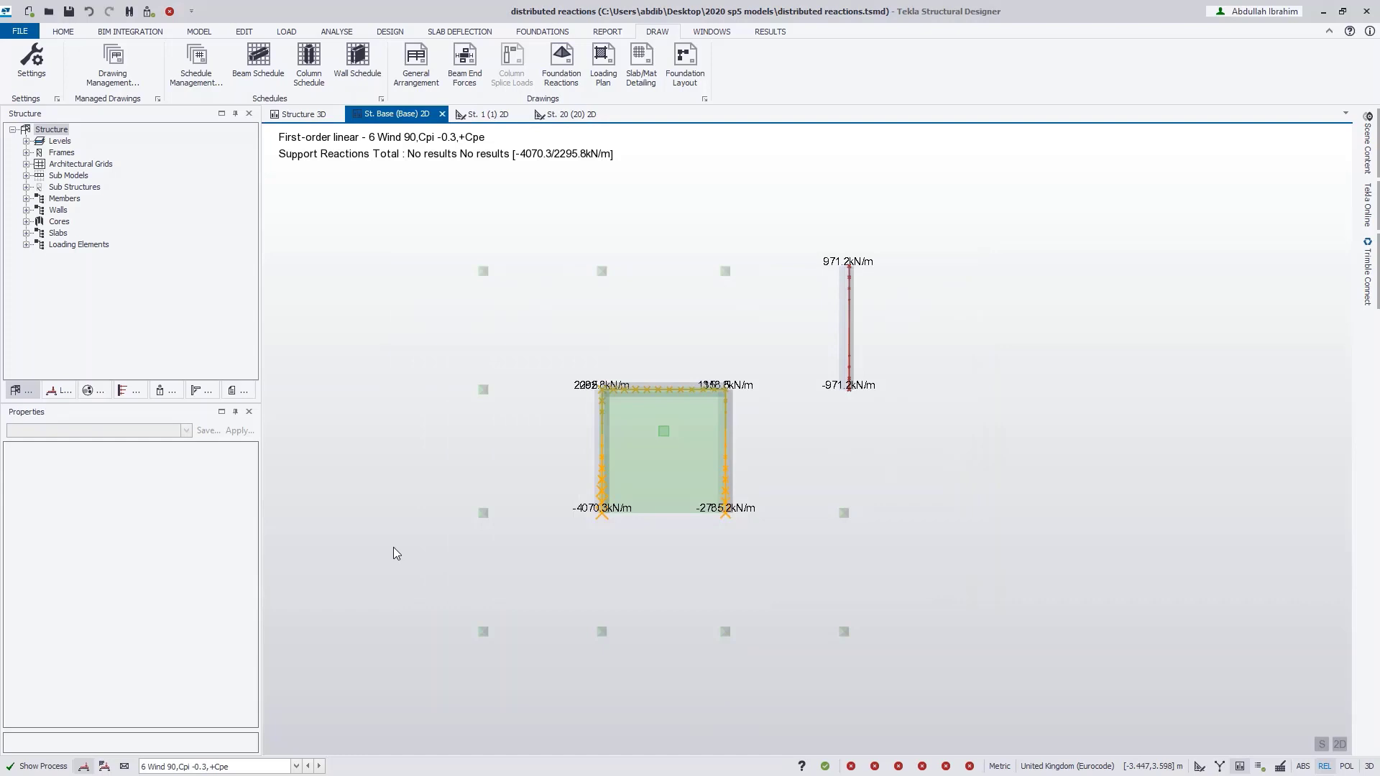
# - Export the base level's foundation reactions drawing to DXF at 1:100 and examine its Distributed Wall Reactions table in the CAD program
pyautogui.click(565, 61)
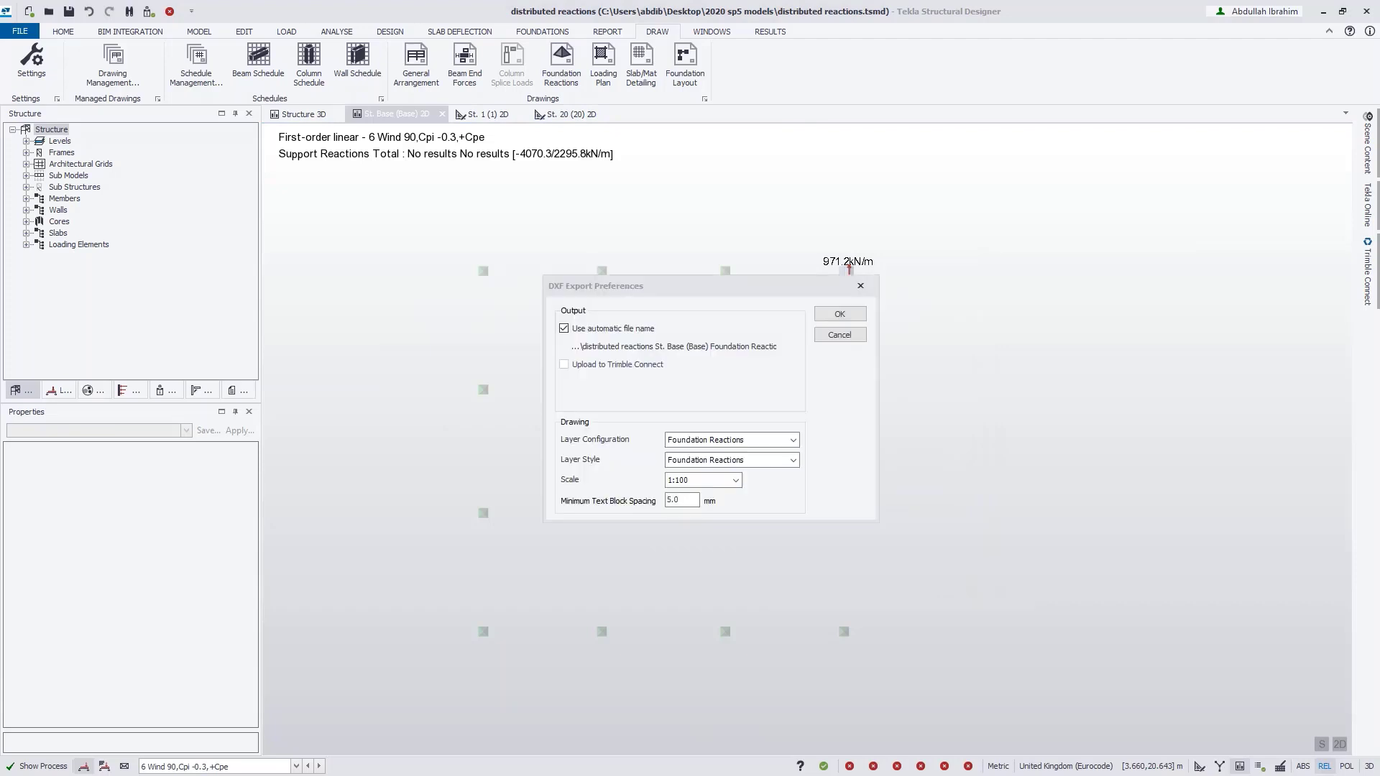
pyautogui.click(838, 316)
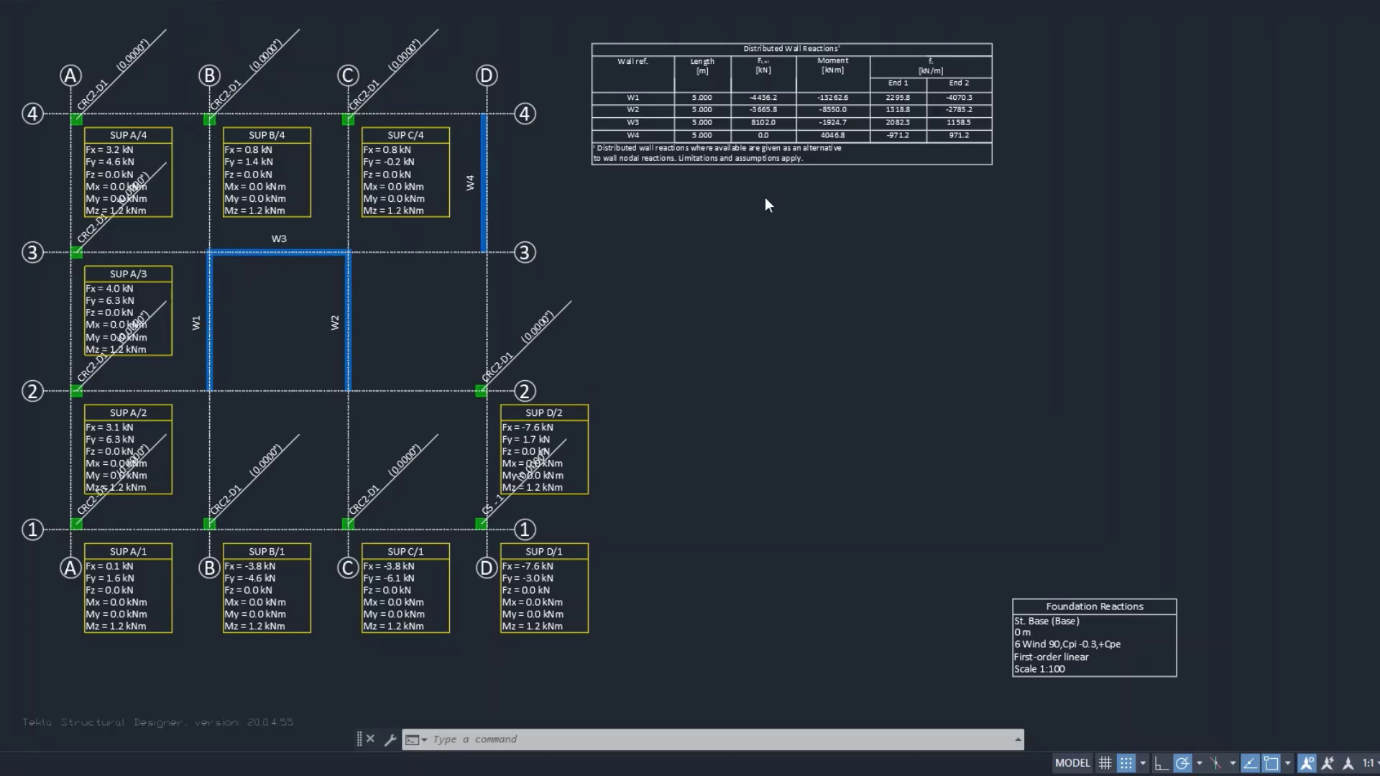
pyautogui.scroll(5, 779, 182)
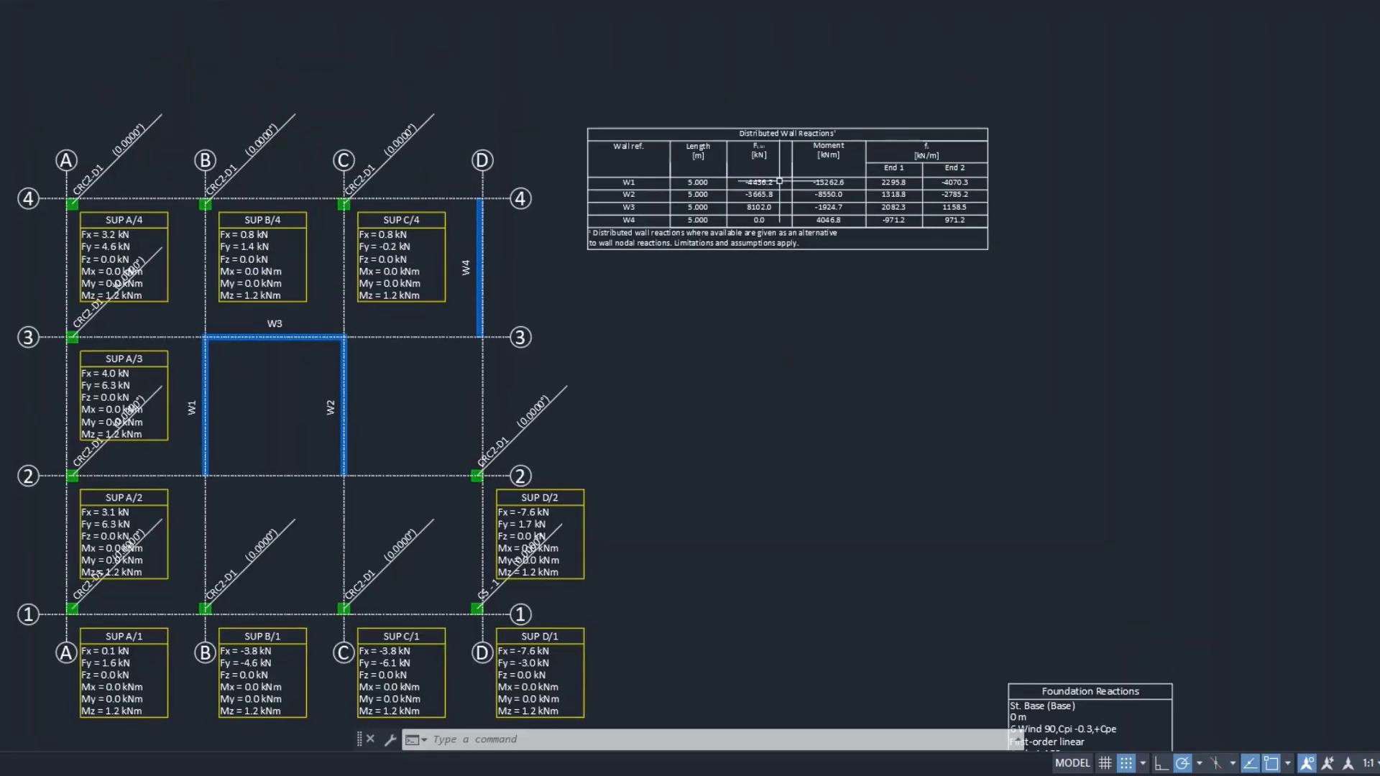
pyautogui.moveTo(779, 181); pyautogui.dragTo(720, 314, button='middle')
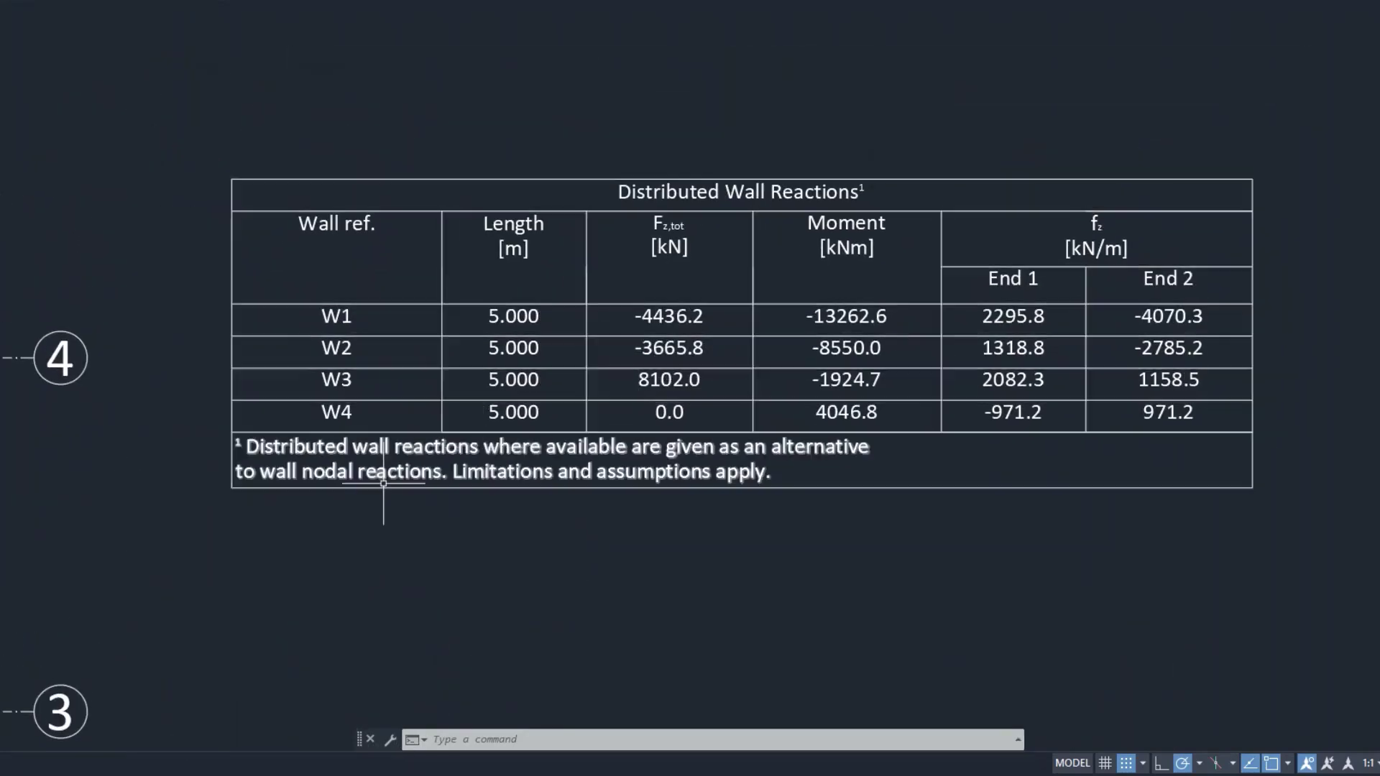
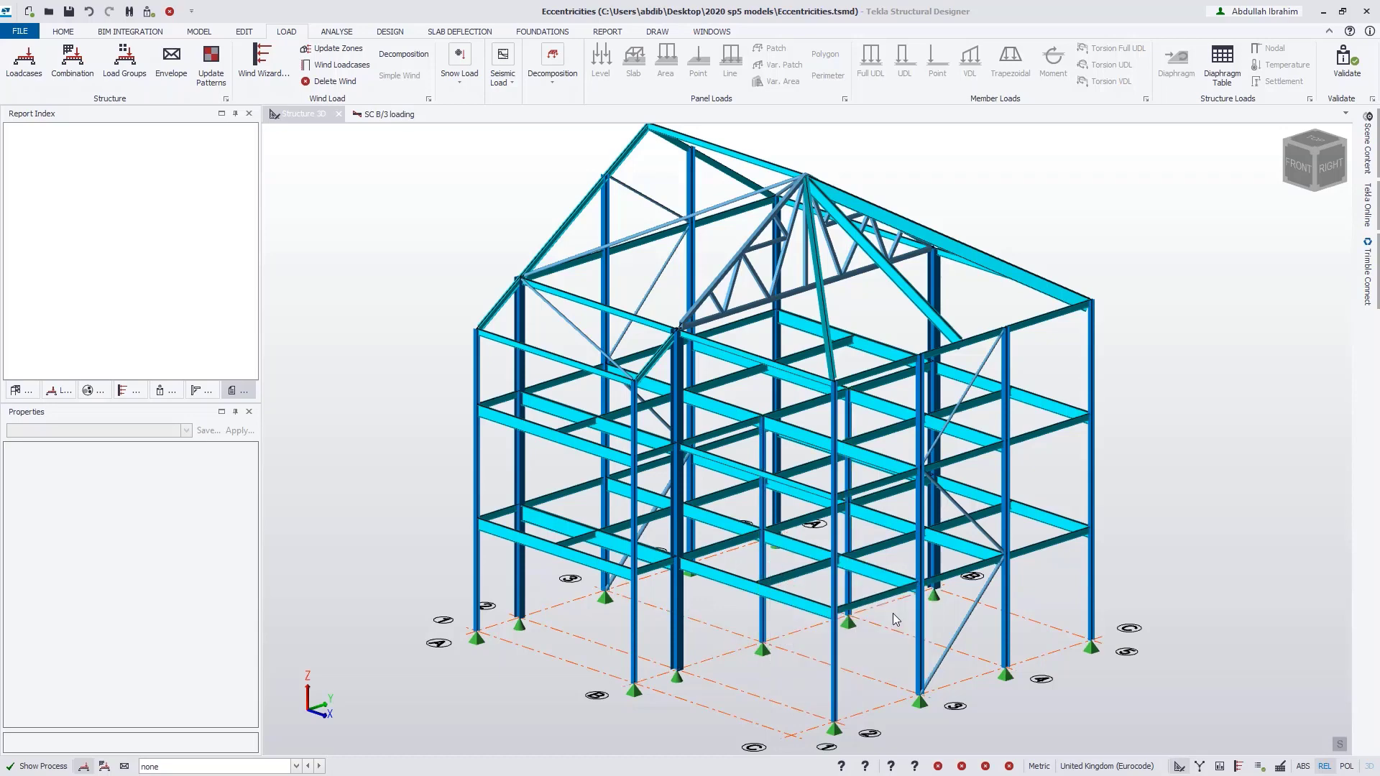
# - Review the fixed and pinned state of the Eccentricities model's members, and display the 5 Imposed loads in the structural view
pyautogui.click(1264, 767)
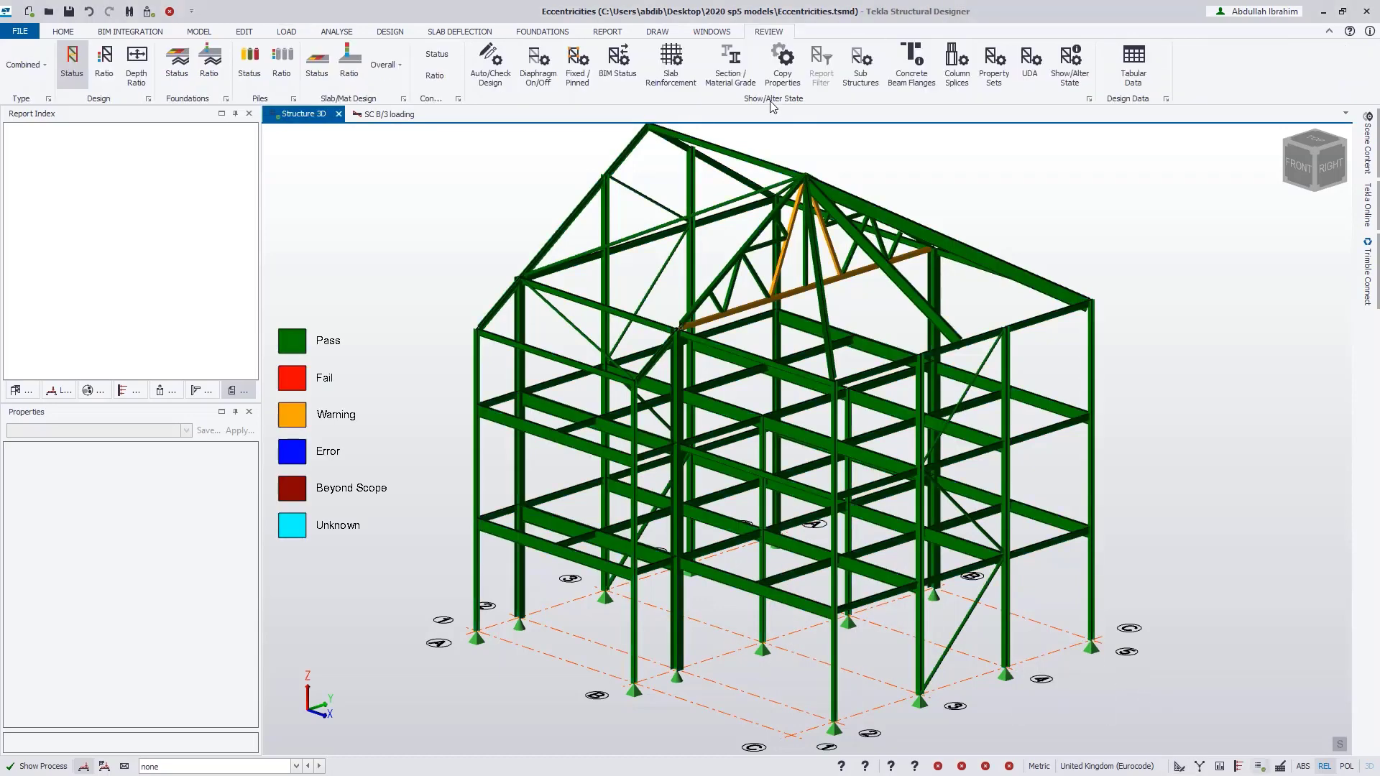
pyautogui.click(577, 63)
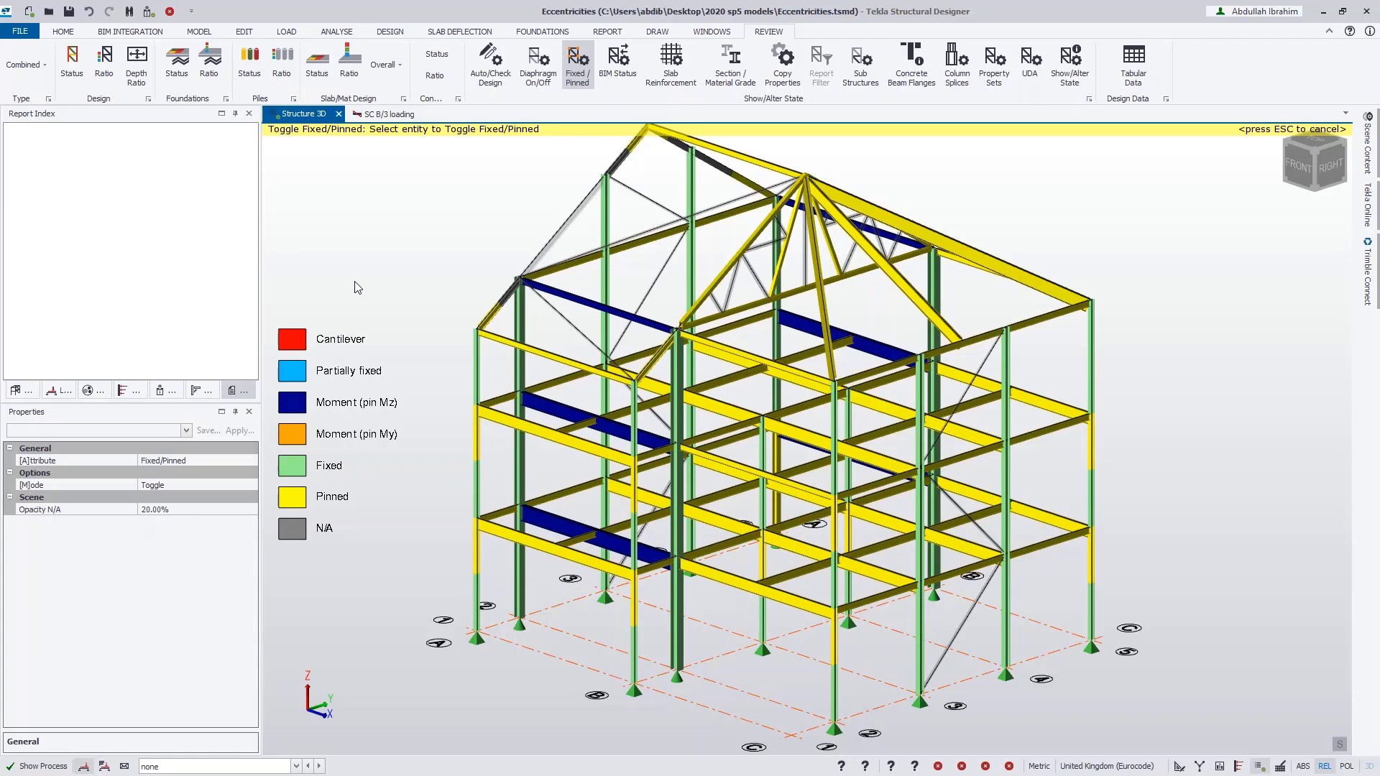
pyautogui.click(1177, 768)
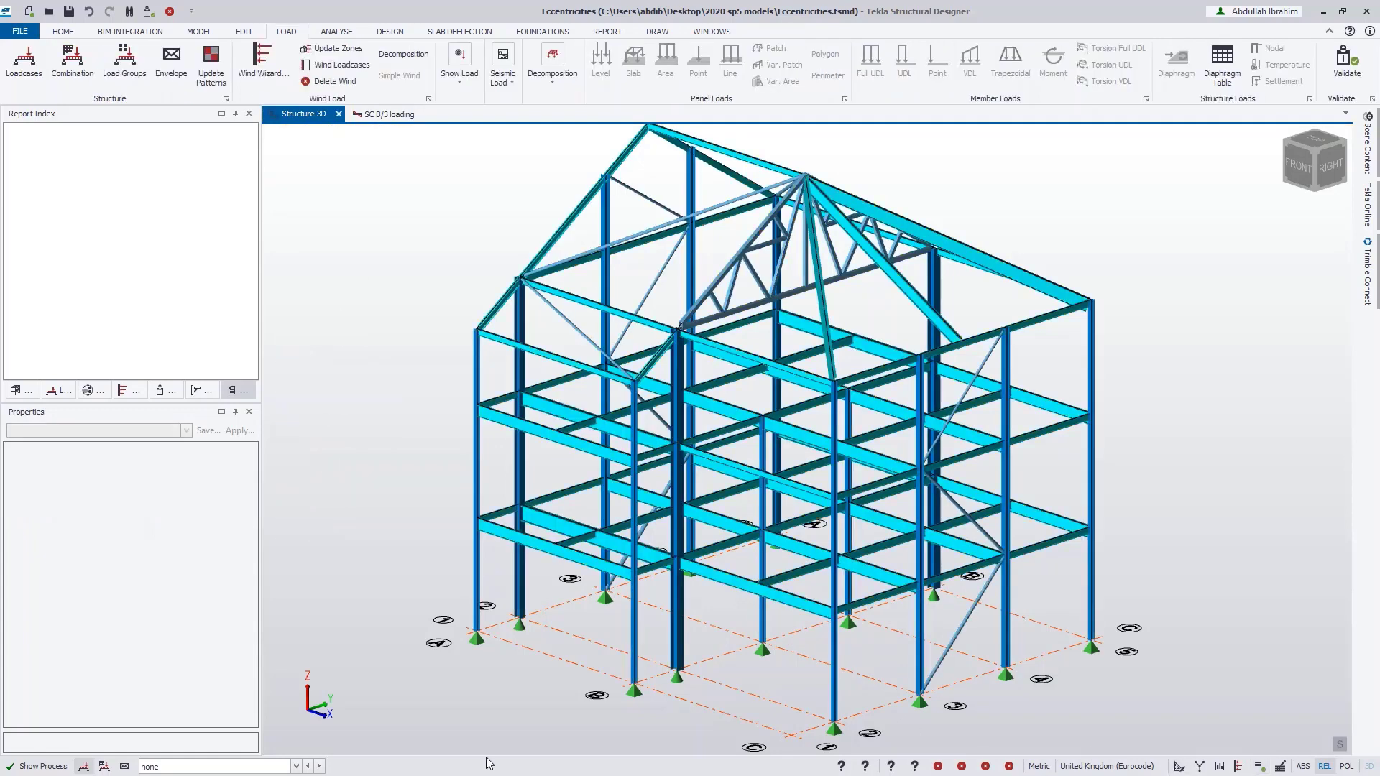
pyautogui.click(165, 767)
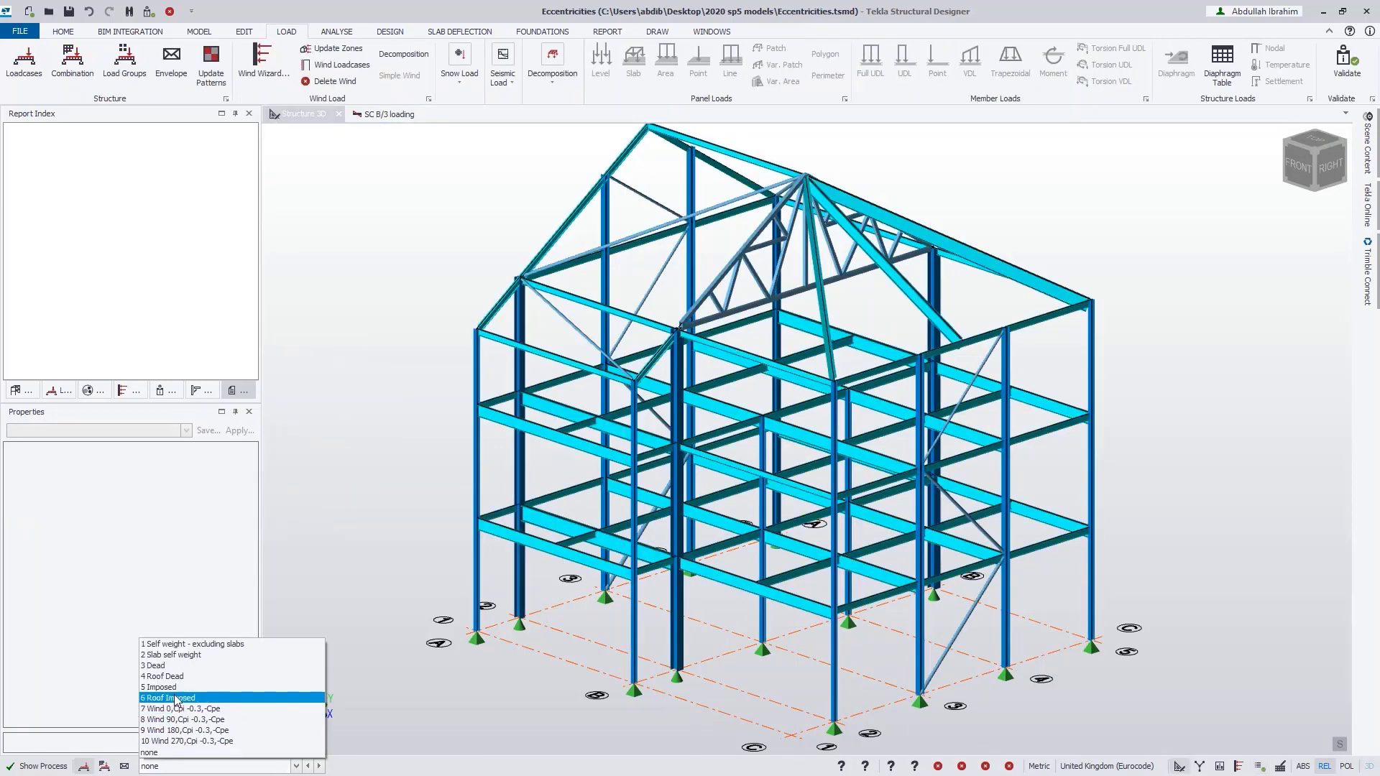
pyautogui.click(193, 687)
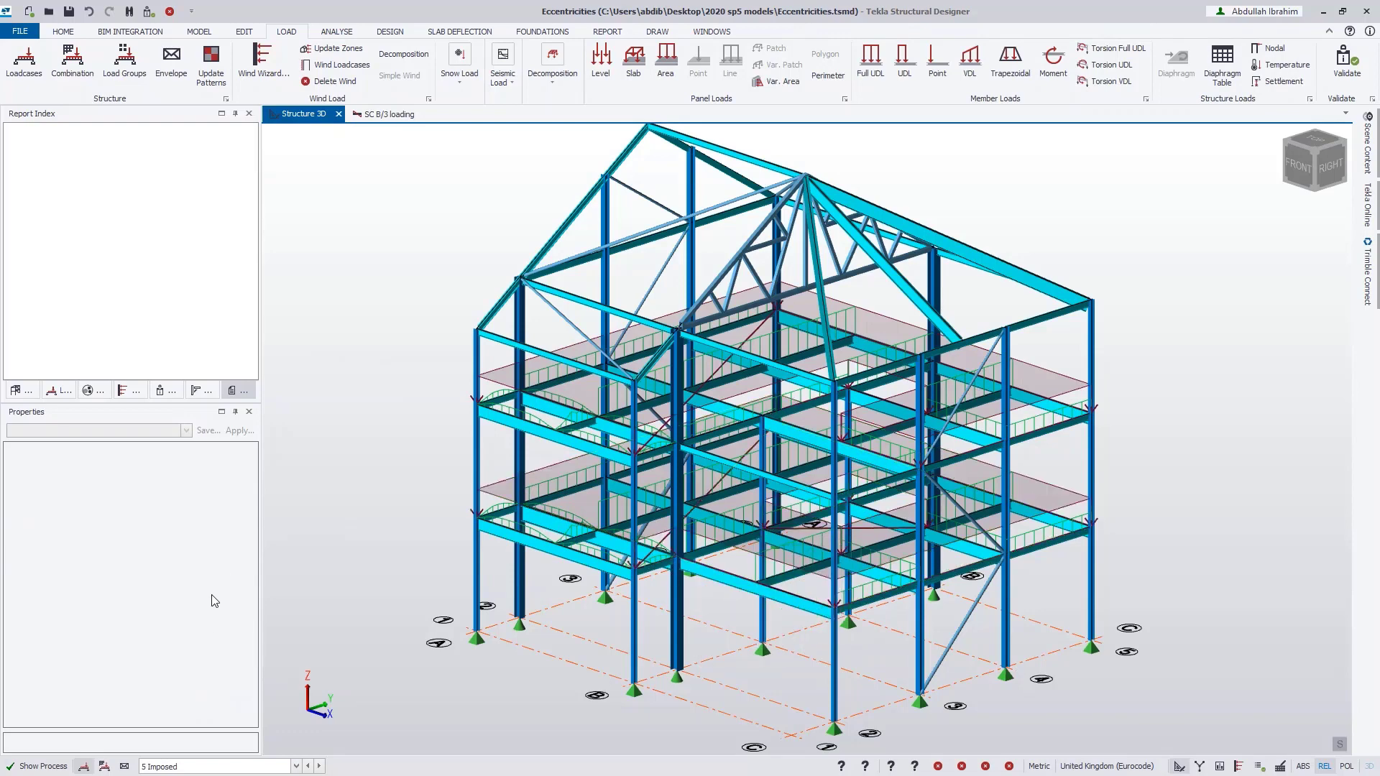
# - Run the gravity analysis and design of the steel members, and set the displayed loadcase to none
pyautogui.click(389, 31)
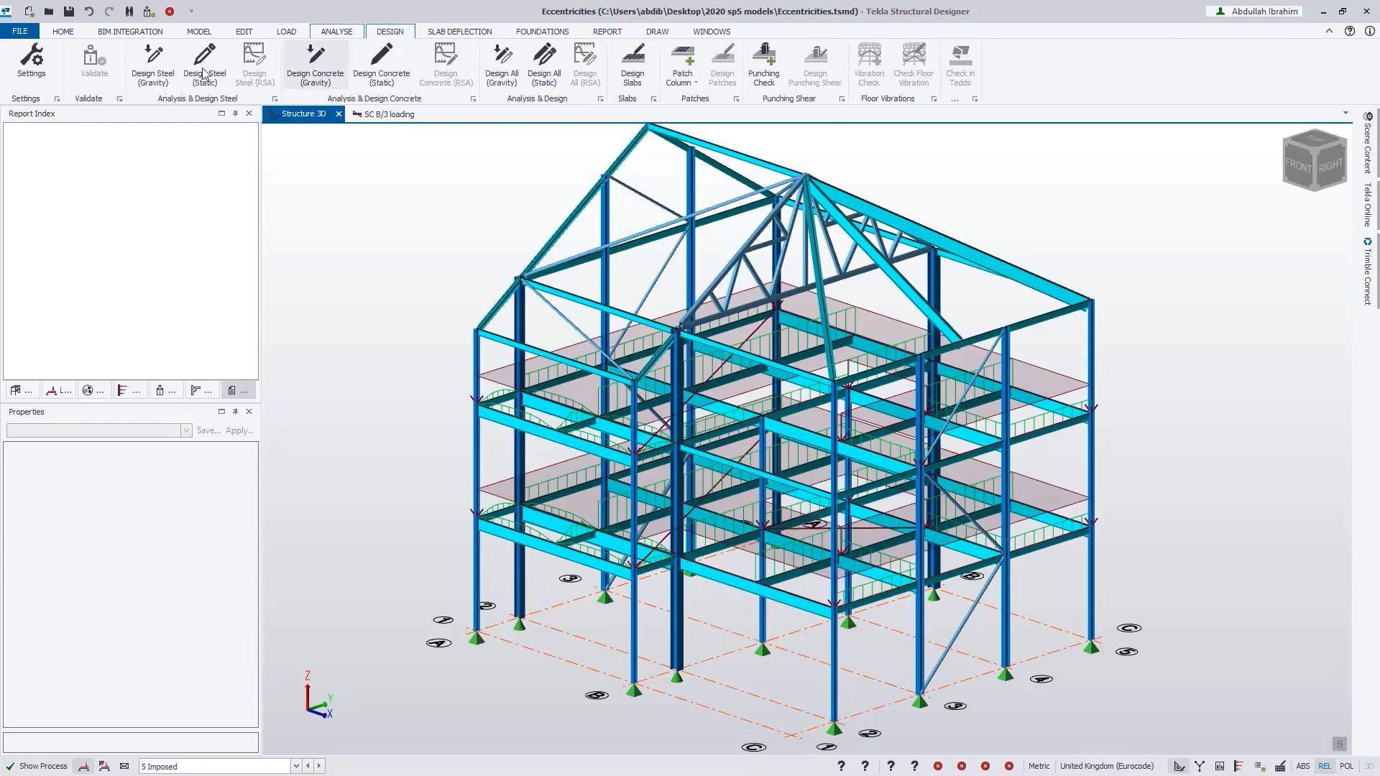
pyautogui.click(152, 74)
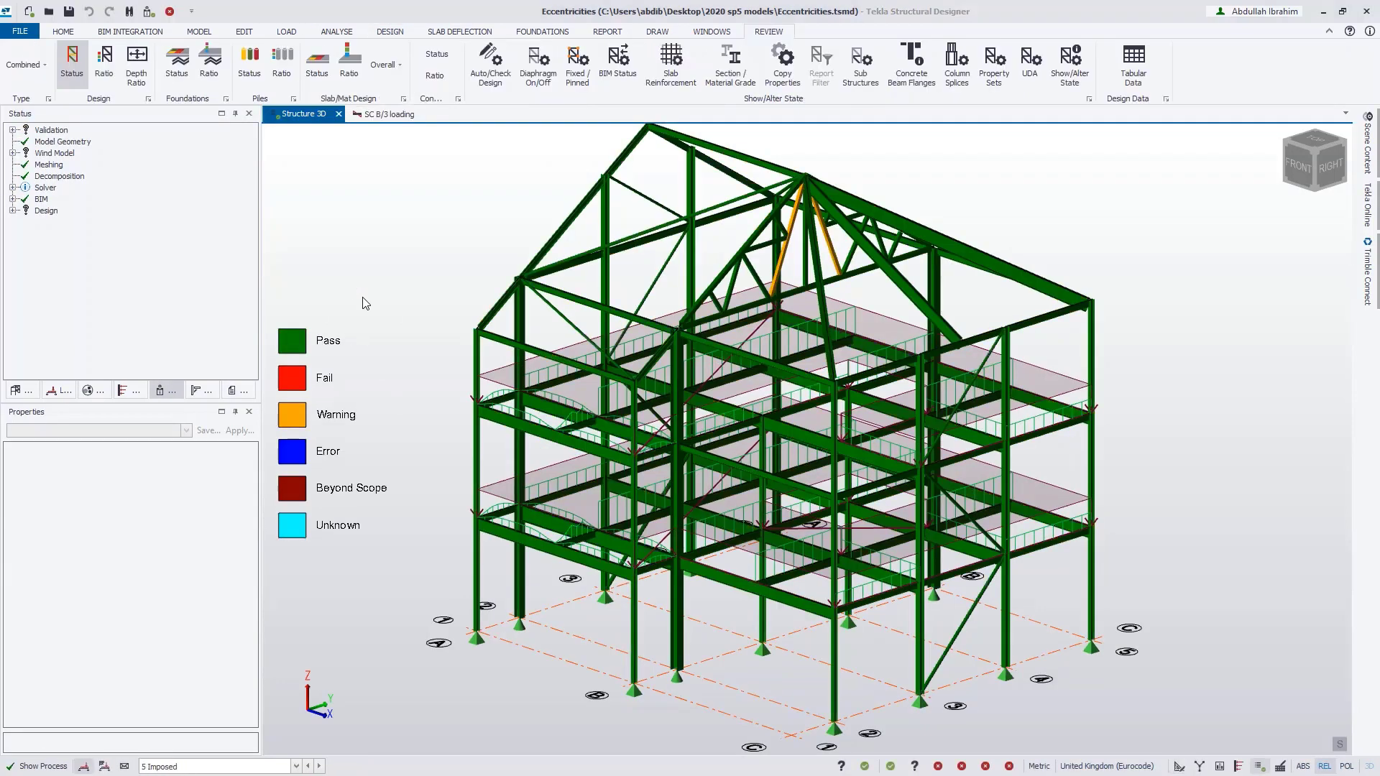
pyautogui.click(256, 766)
pyautogui.click(257, 752)
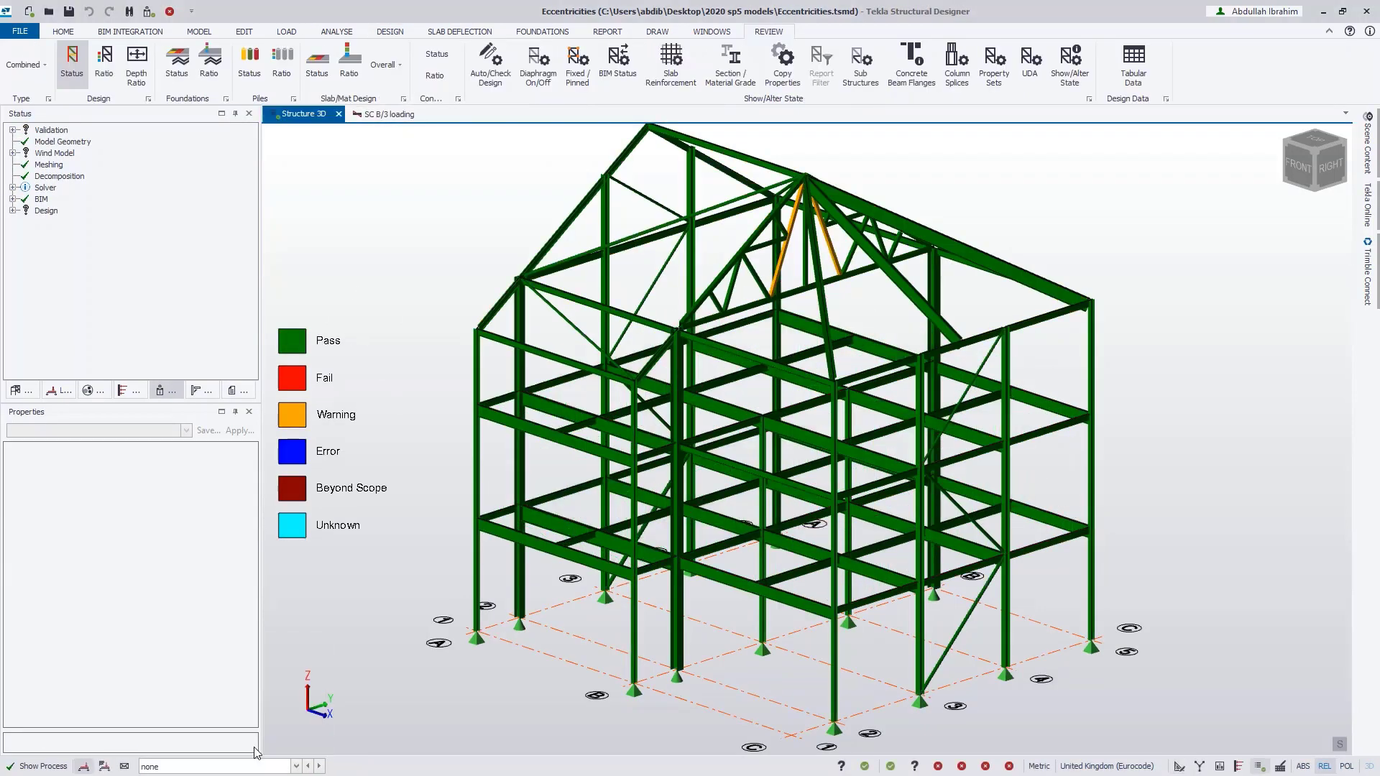
# - Open the load analysis view of steel column SC B/3 for combination 1 STR1-1.35G+1.5Q+1.5RQ
pyautogui.rightClick(764, 508)
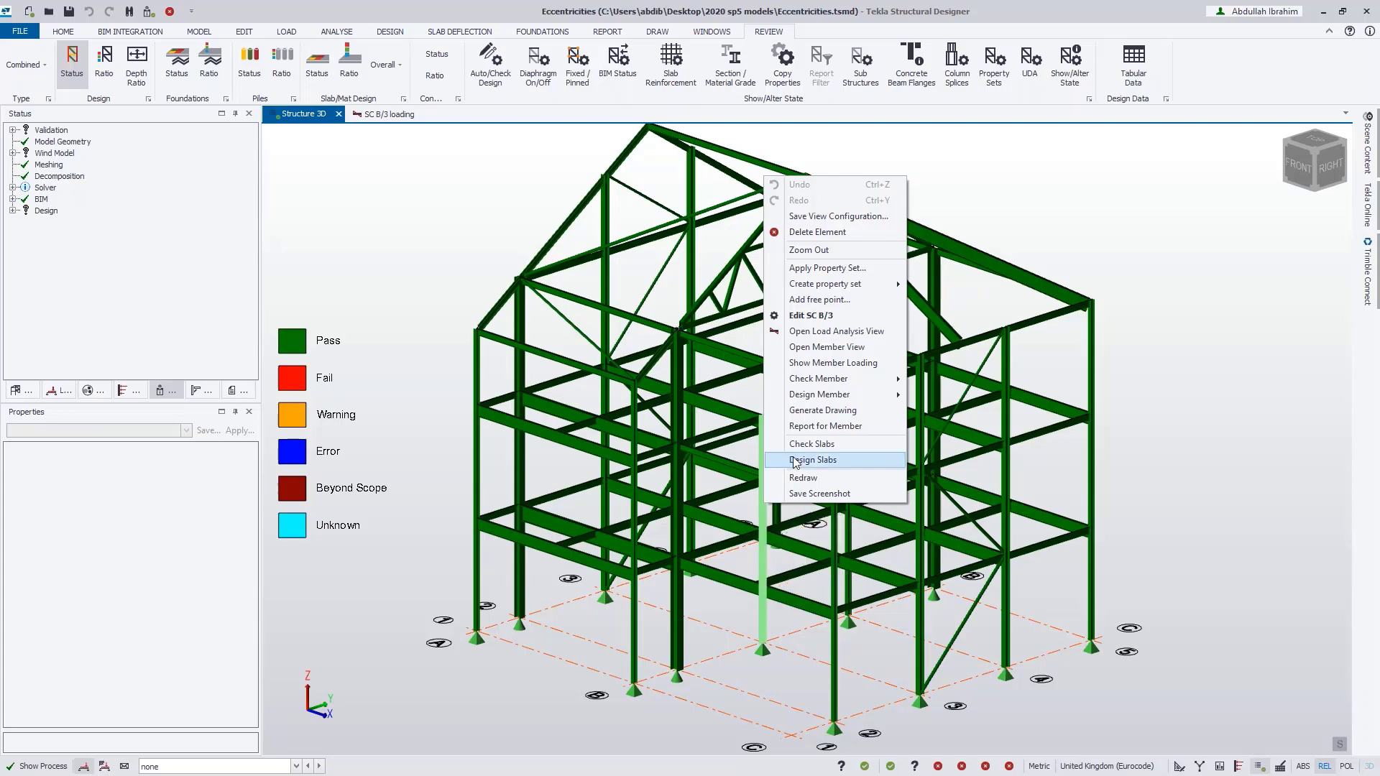
pyautogui.click(845, 331)
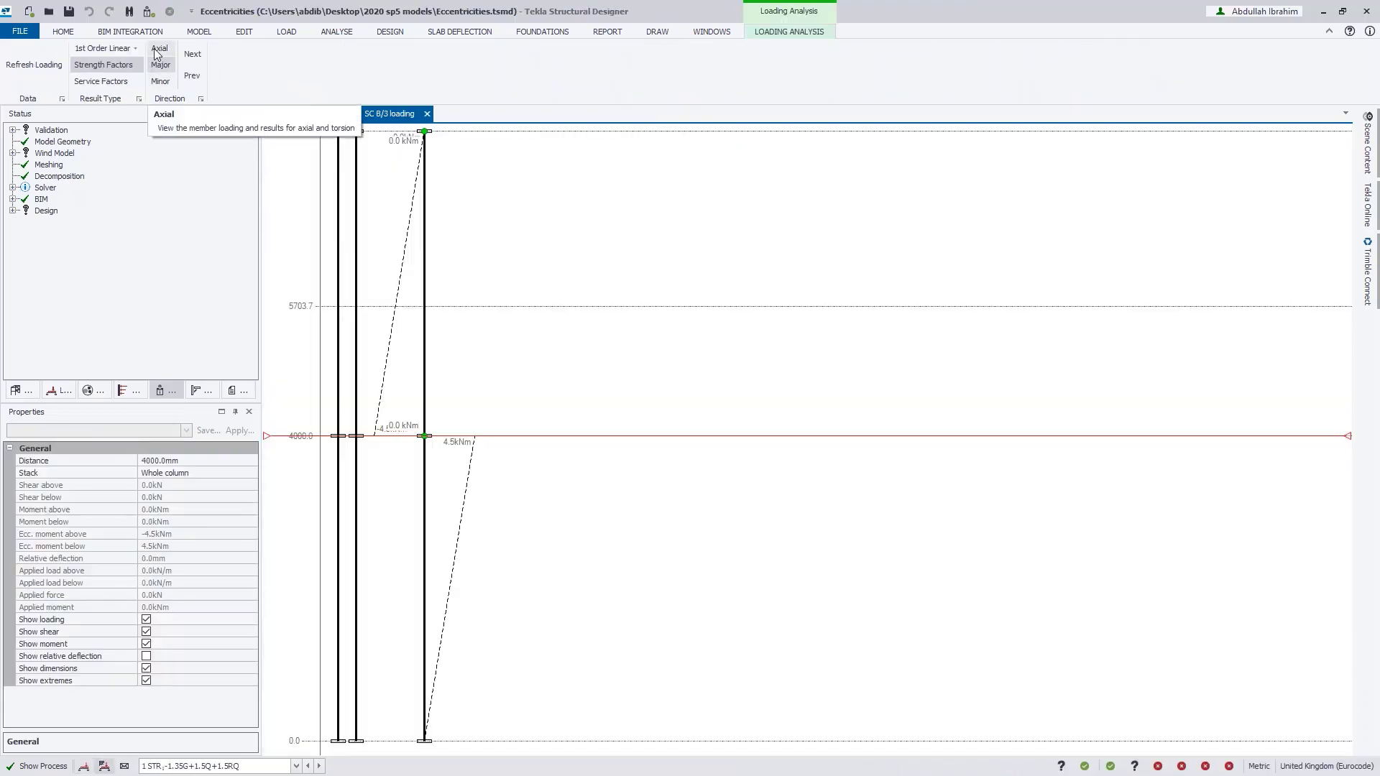
pyautogui.click(217, 766)
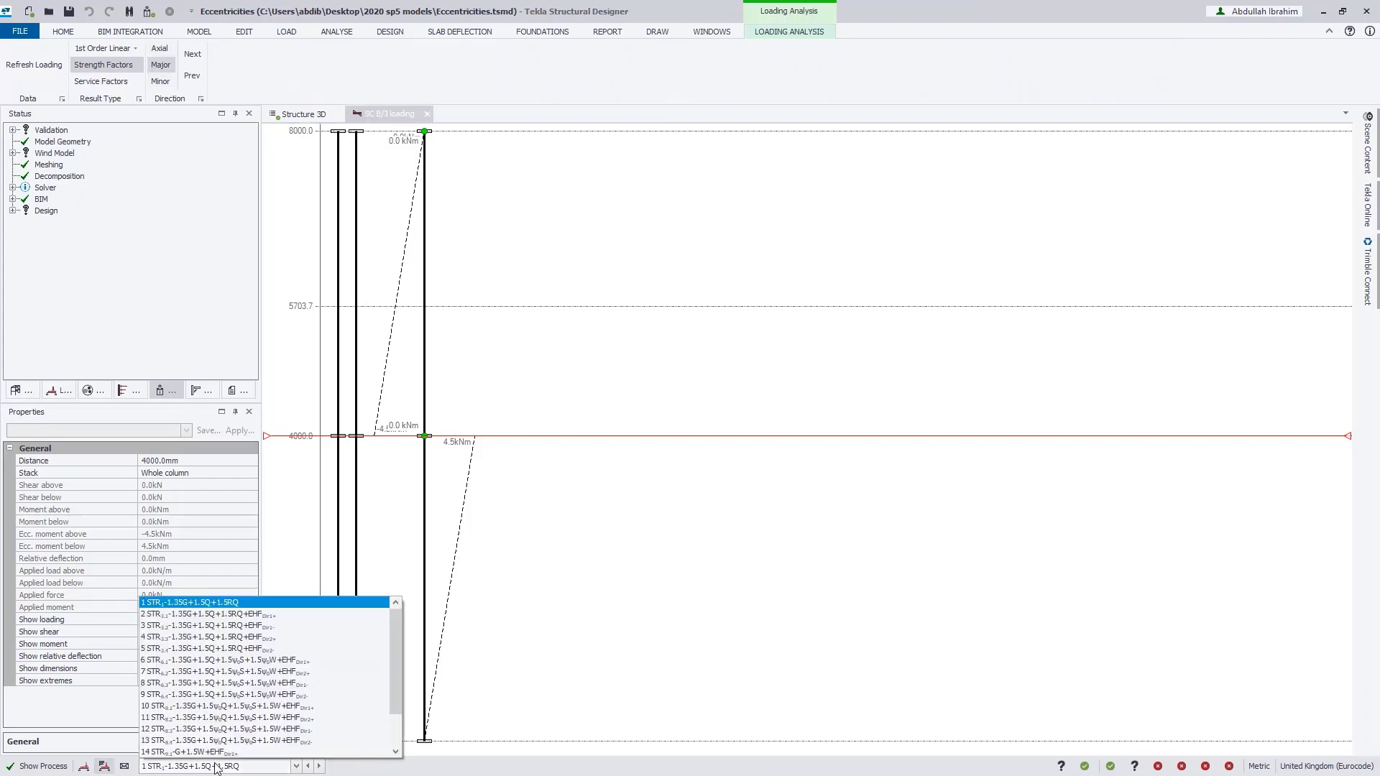
pyautogui.click(211, 767)
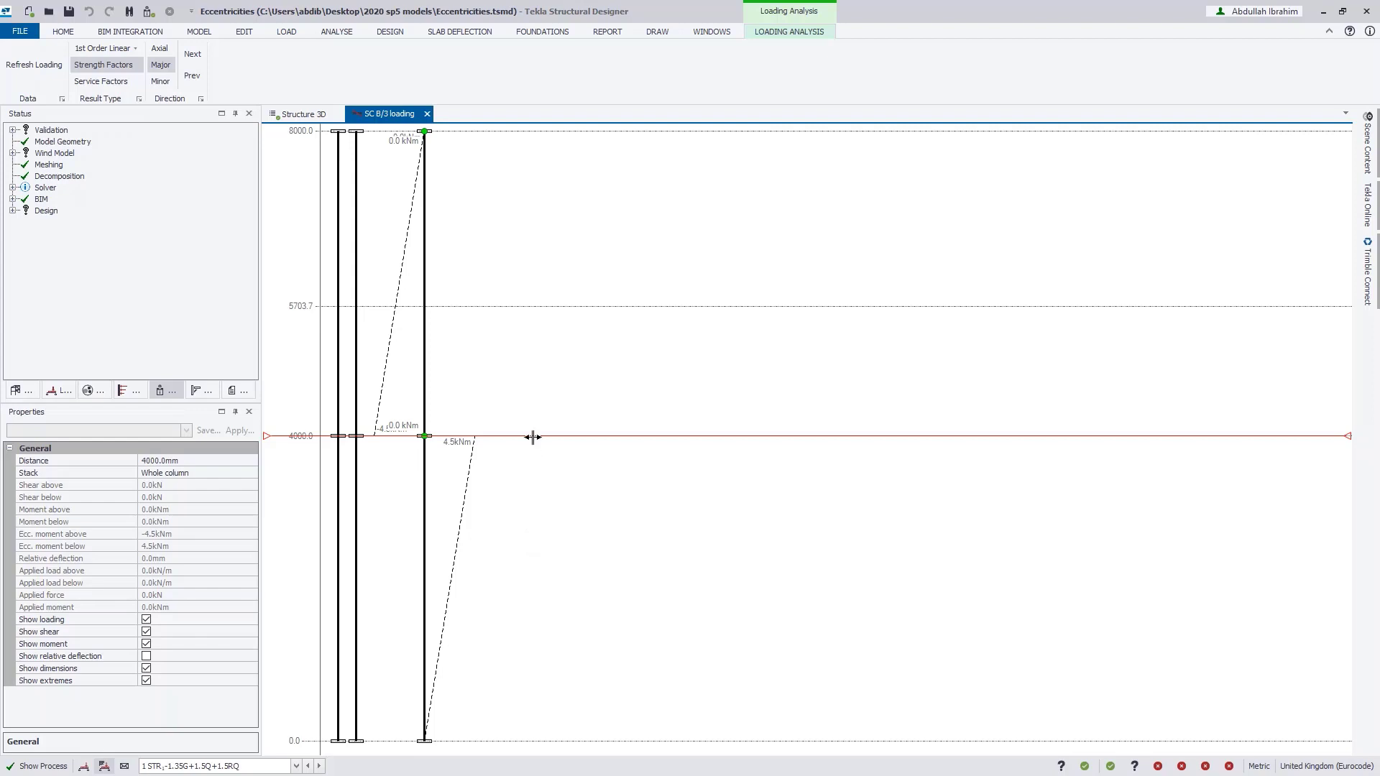
# - Examine the column's major-axis eccentricity moments along its height, including those above and below the 4000 mm level
pyautogui.moveTo(532, 434); pyautogui.dragTo(542, 345)
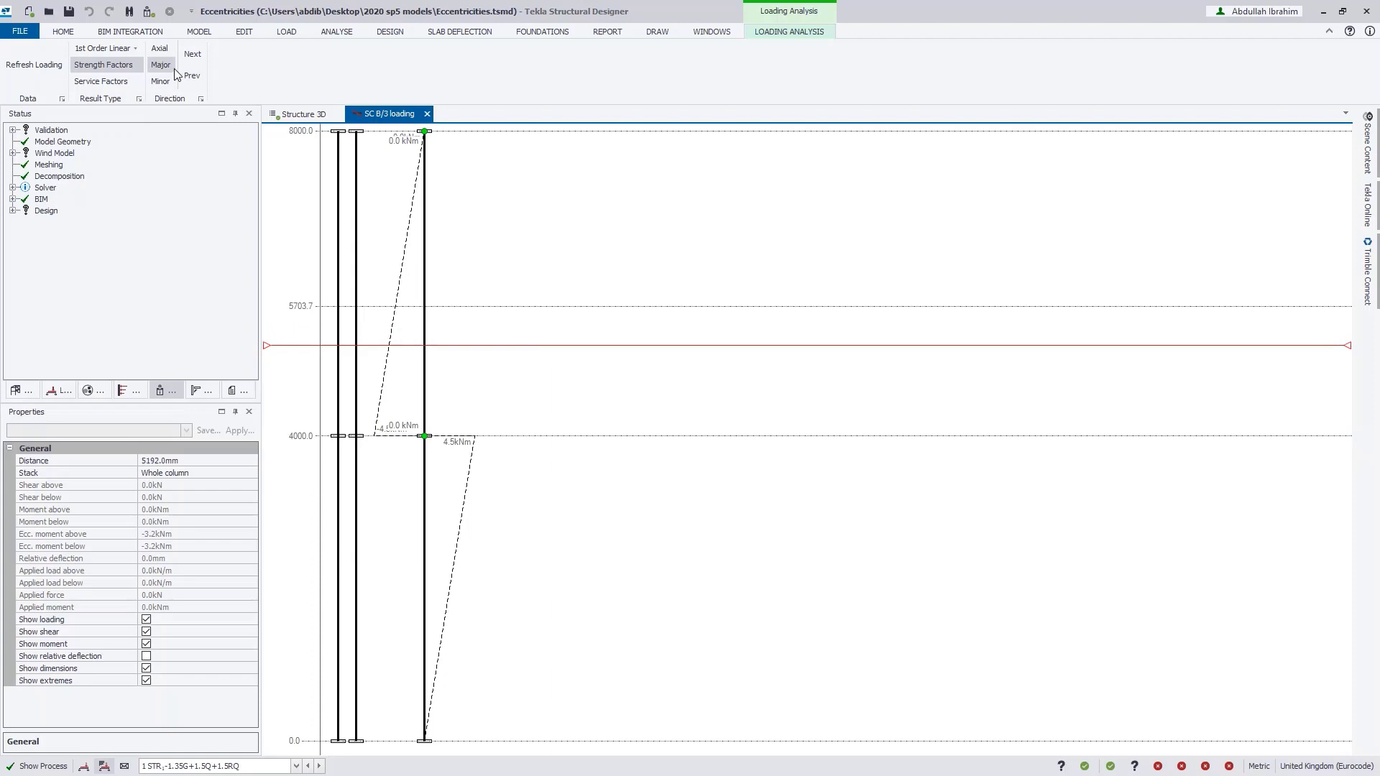
pyautogui.click(192, 75)
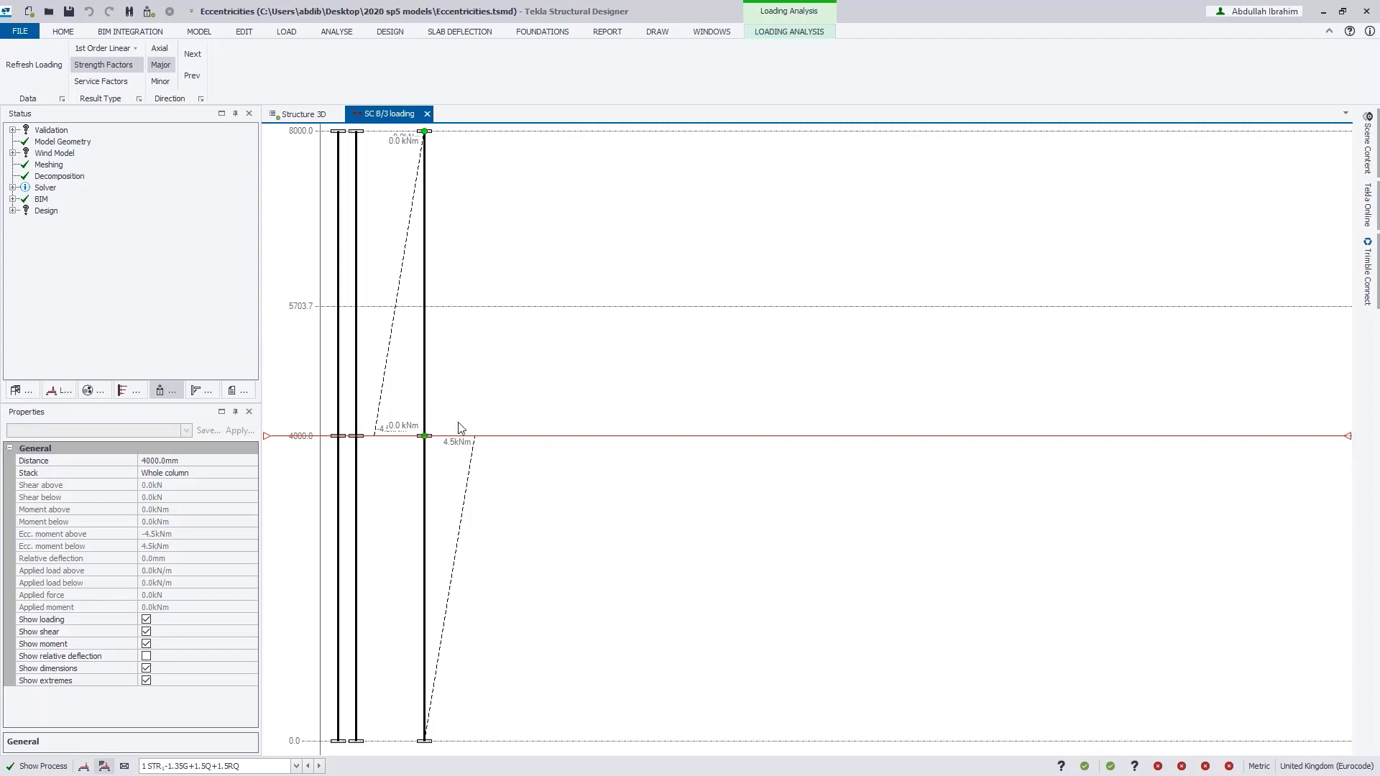
pyautogui.click(110, 536)
pyautogui.click(97, 550)
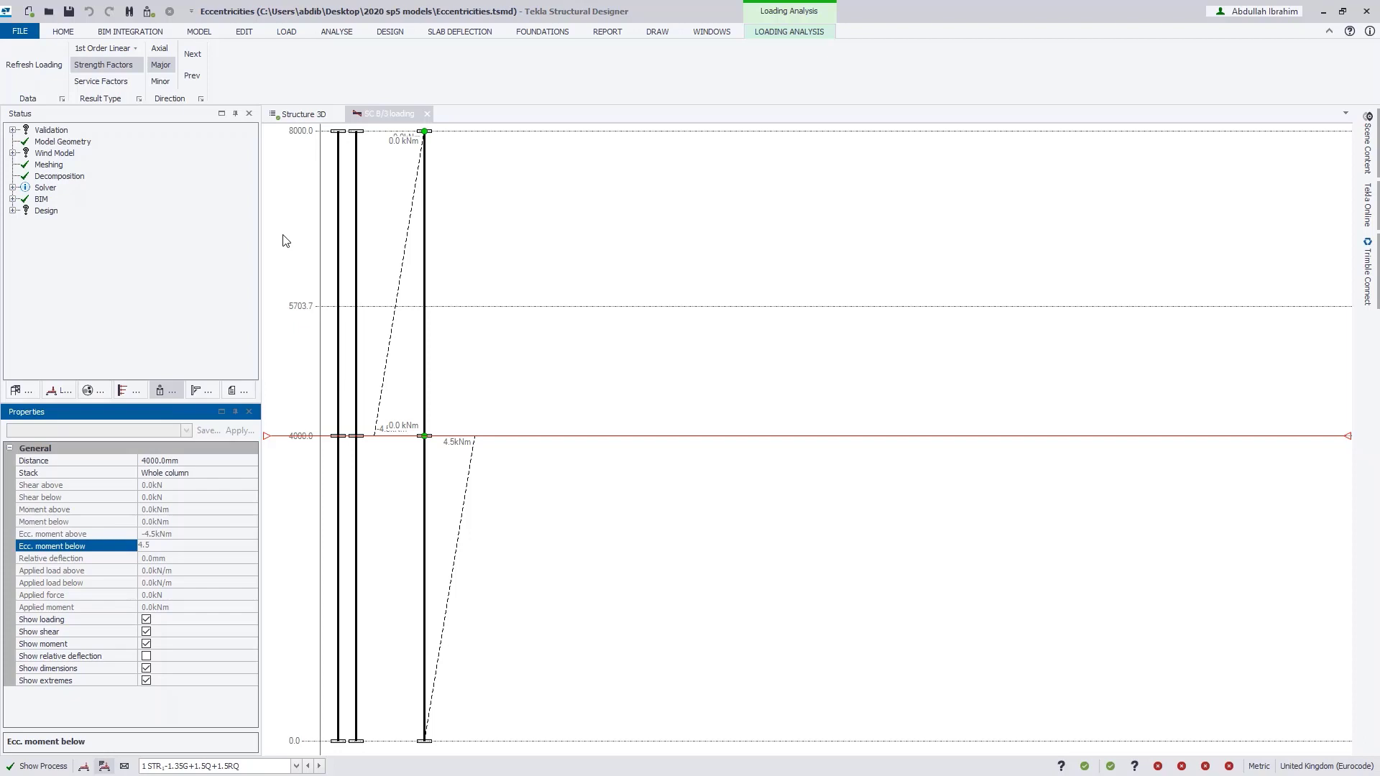
# - Enable patterning of eccentricity moments for steel columns in the model's general loading settings
pyautogui.click(68, 33)
pyautogui.click(225, 76)
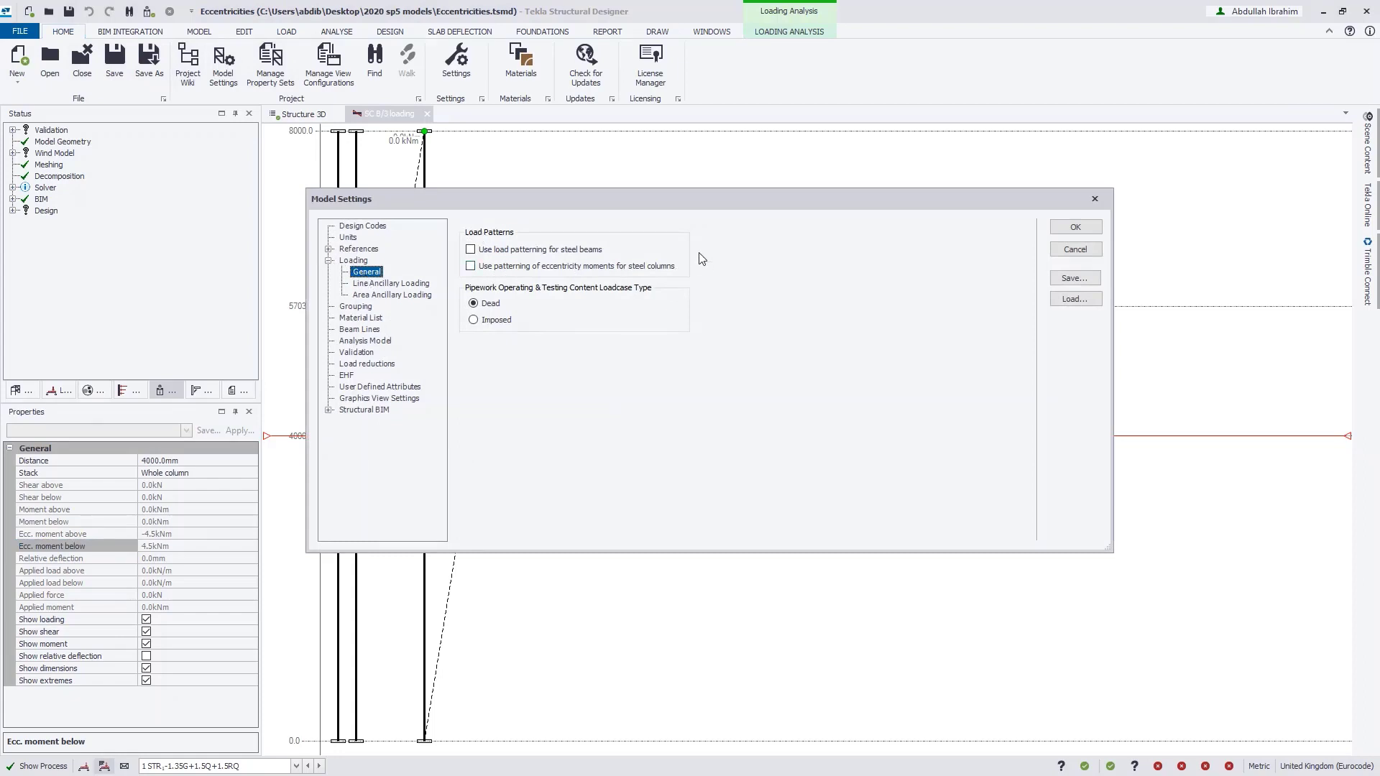
pyautogui.click(503, 271)
pyautogui.click(1089, 230)
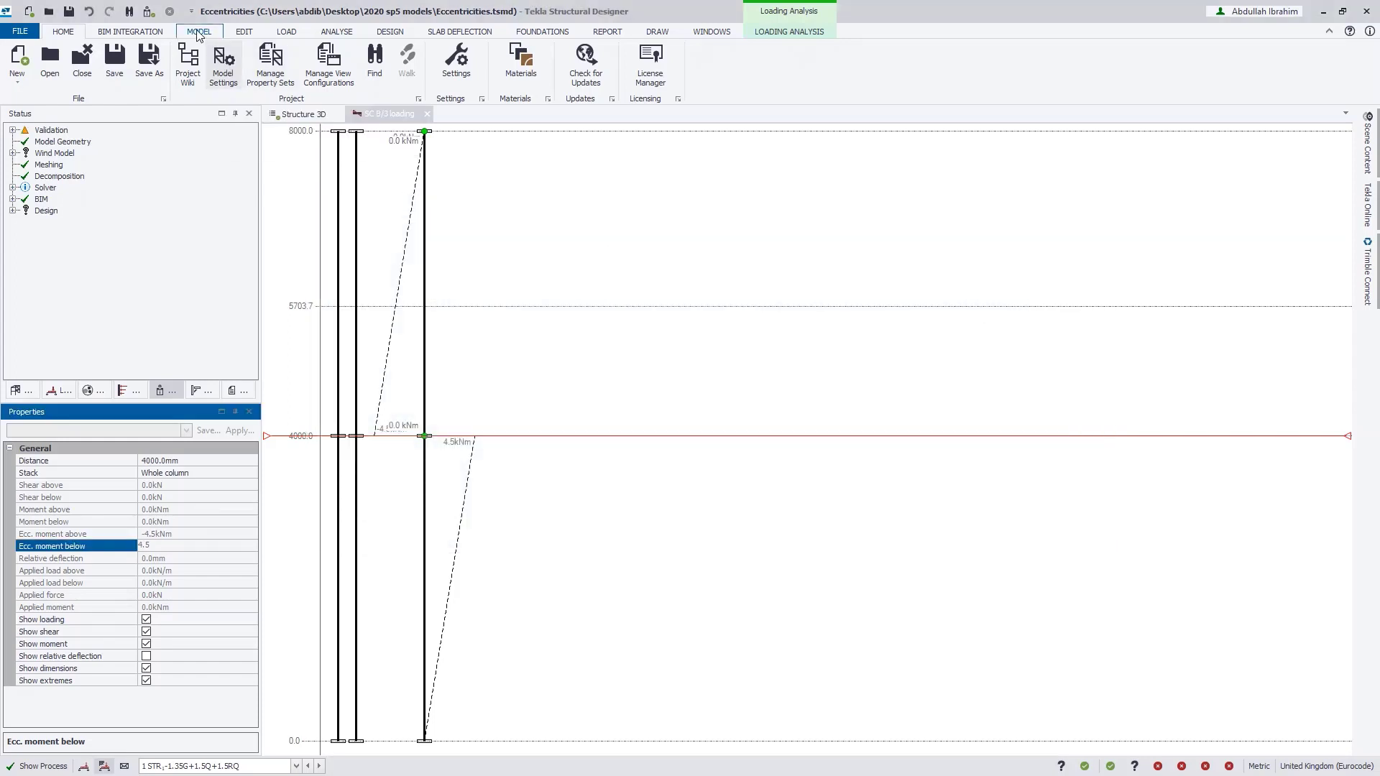
# - Check the Pattern Eccentricity Moments setting of the Imposed loadcase in the loadcase definitions
pyautogui.click(286, 34)
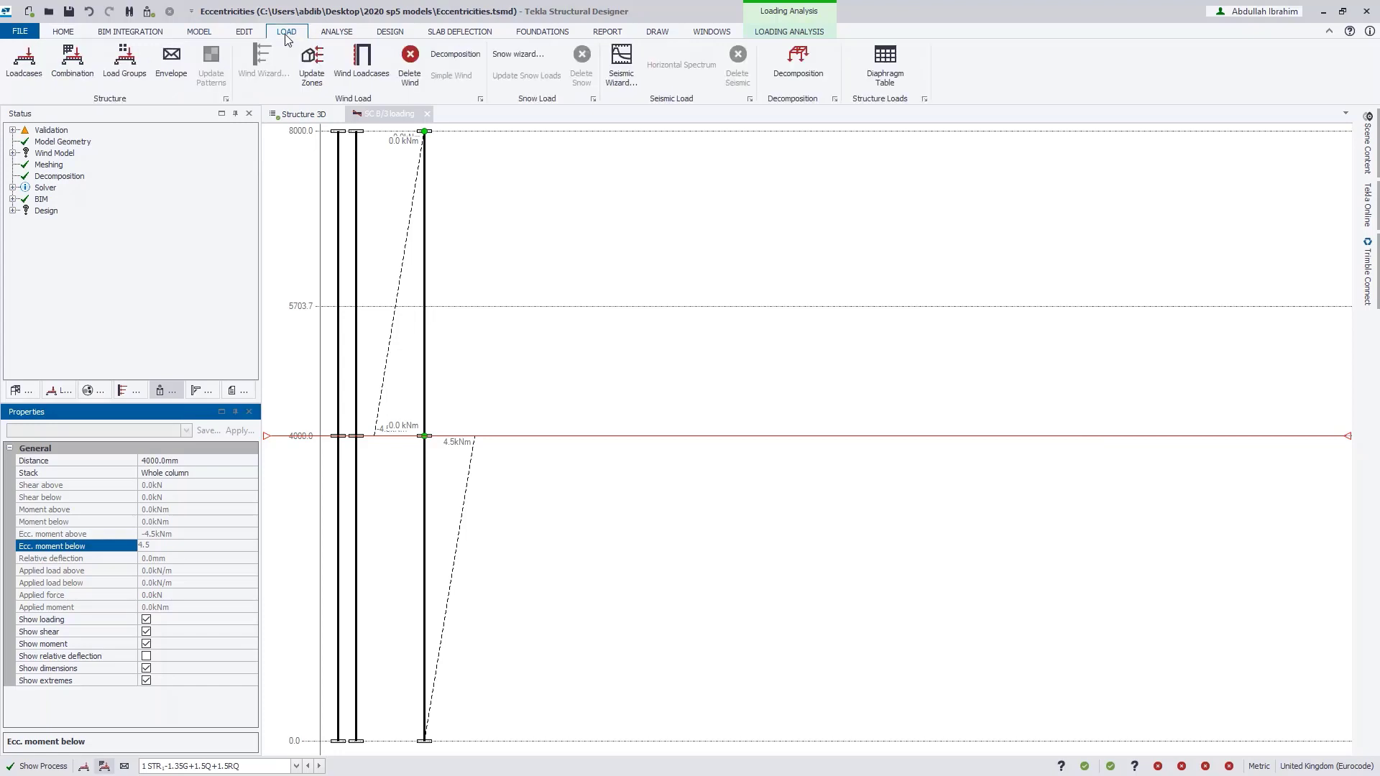
pyautogui.click(24, 61)
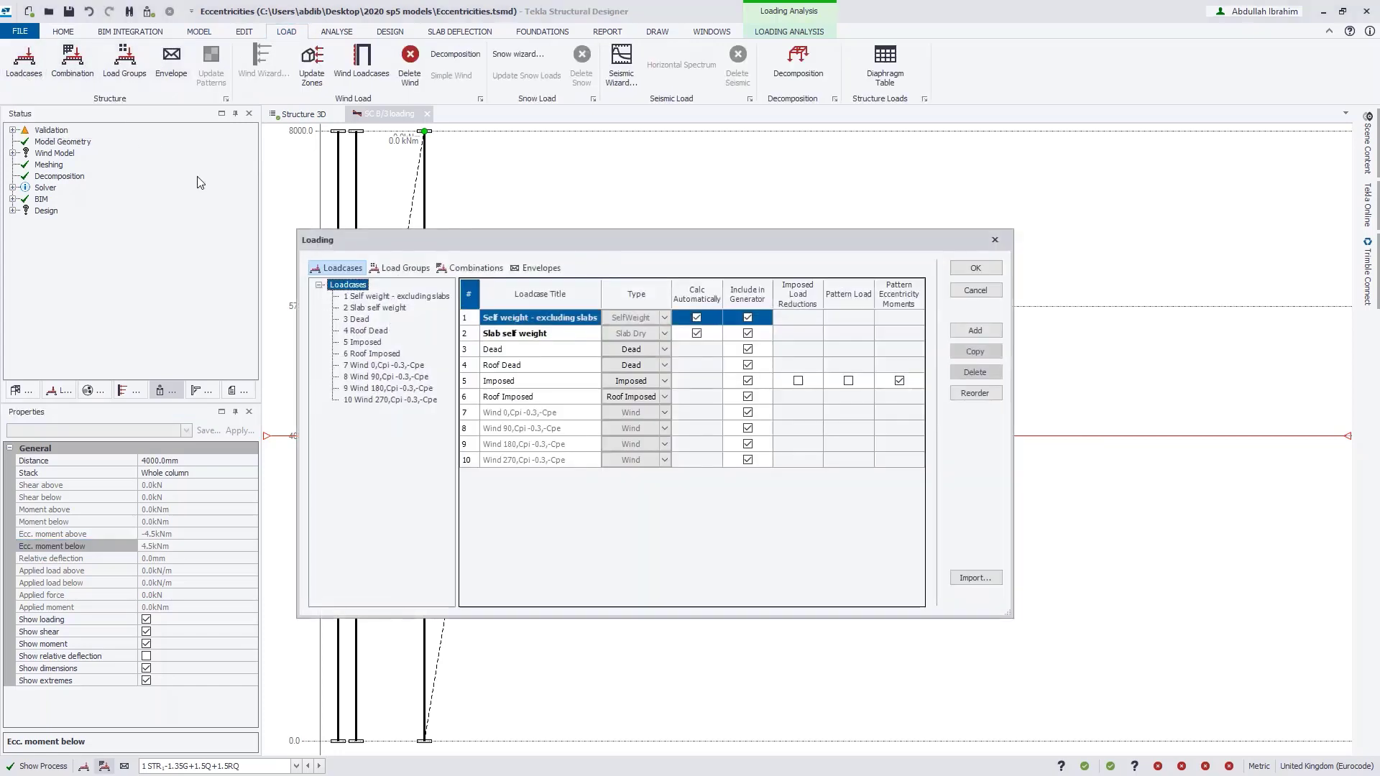
pyautogui.click(505, 380)
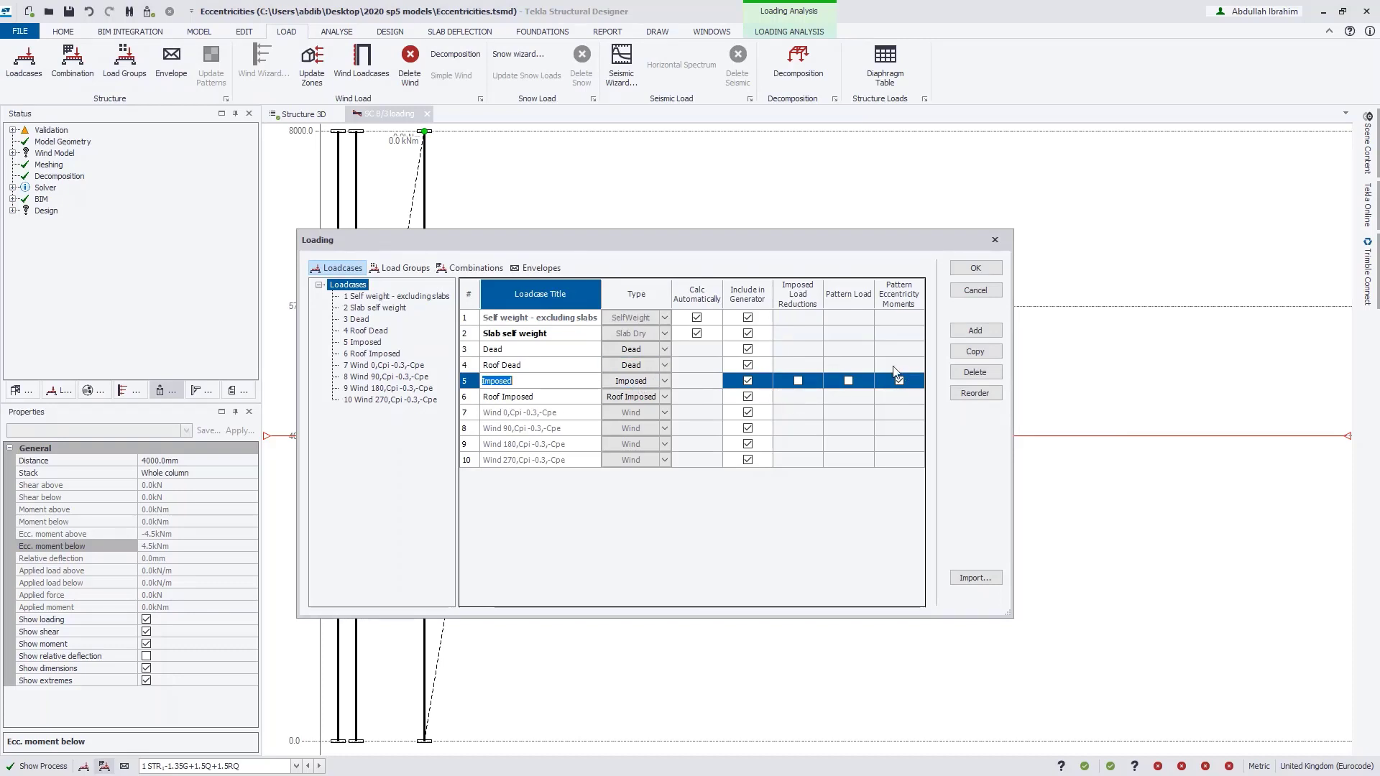
pyautogui.click(971, 277)
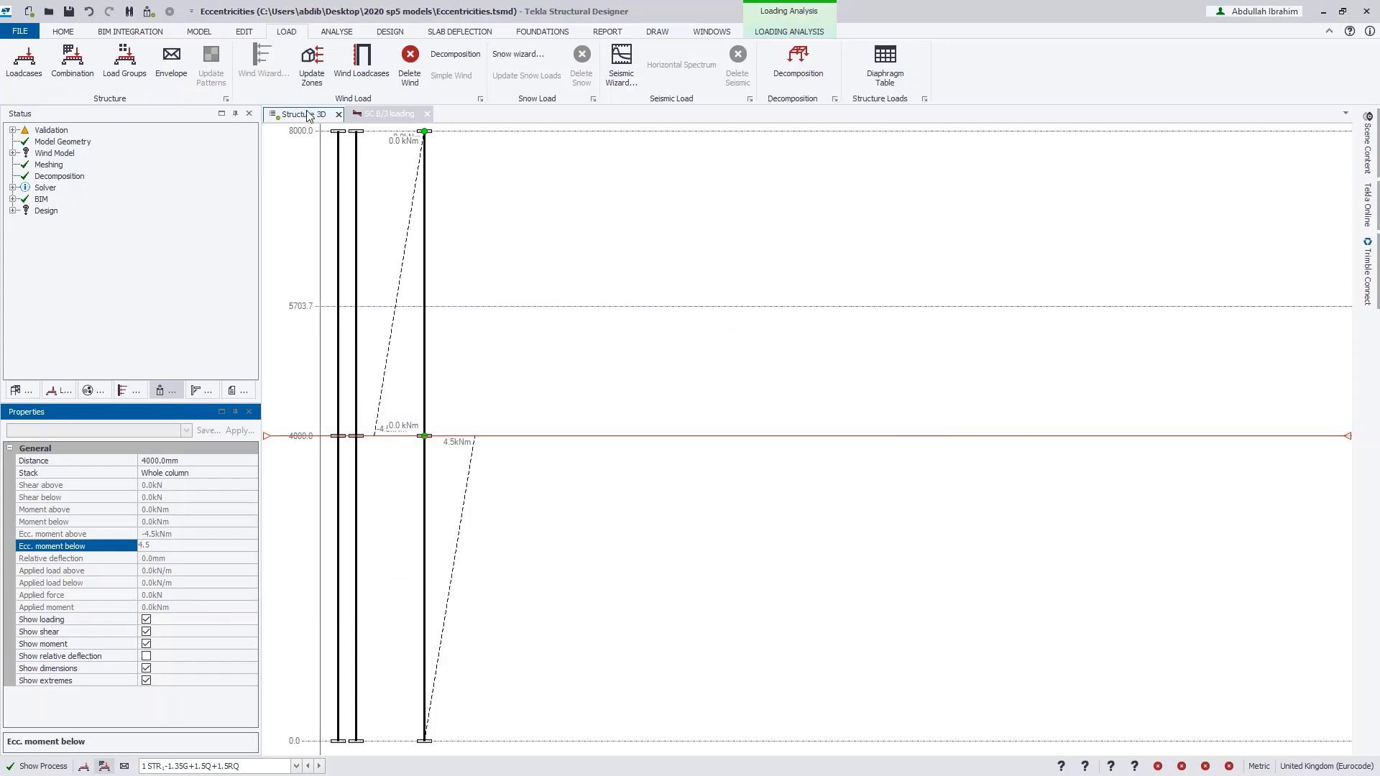
# - Rerun the gravity analysis and design of the steel members with eccentricity moment patterning enabled
pyautogui.click(389, 32)
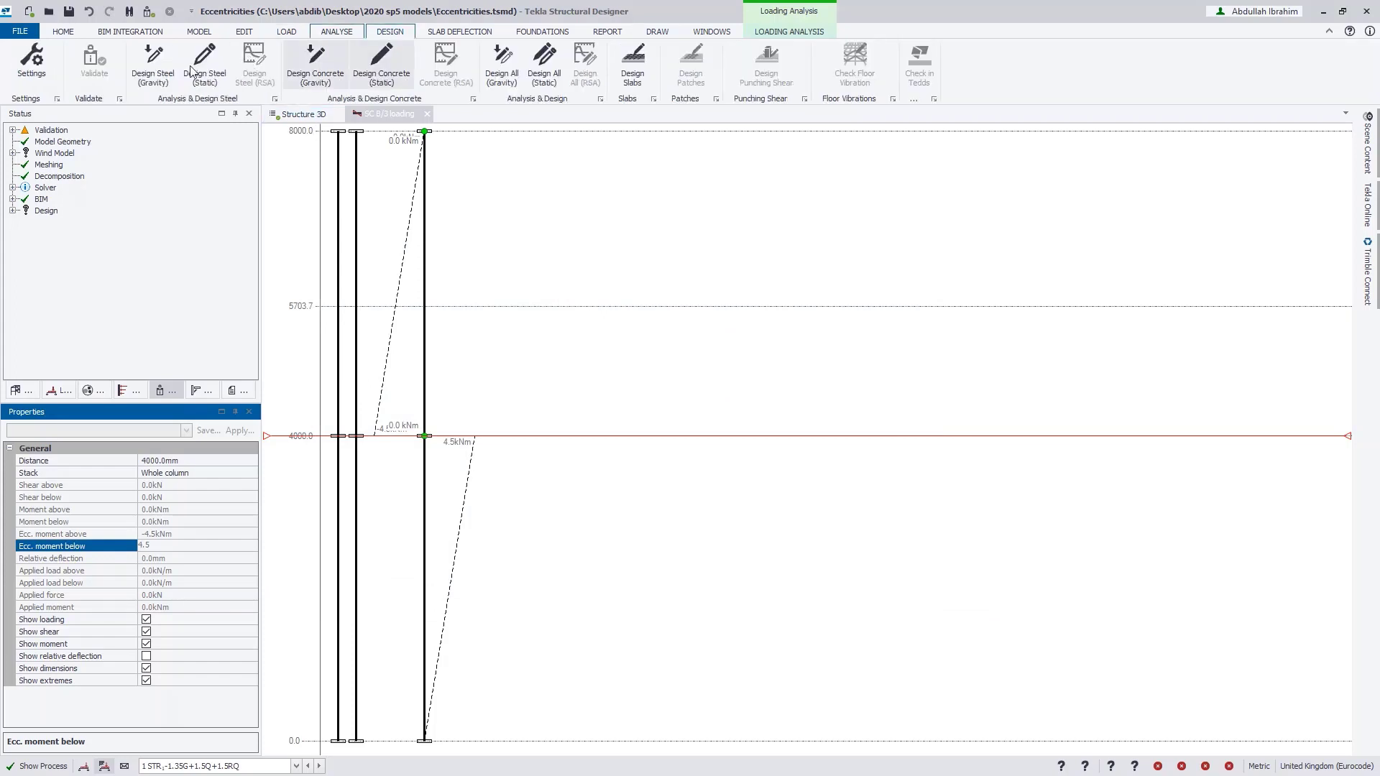
pyautogui.click(145, 78)
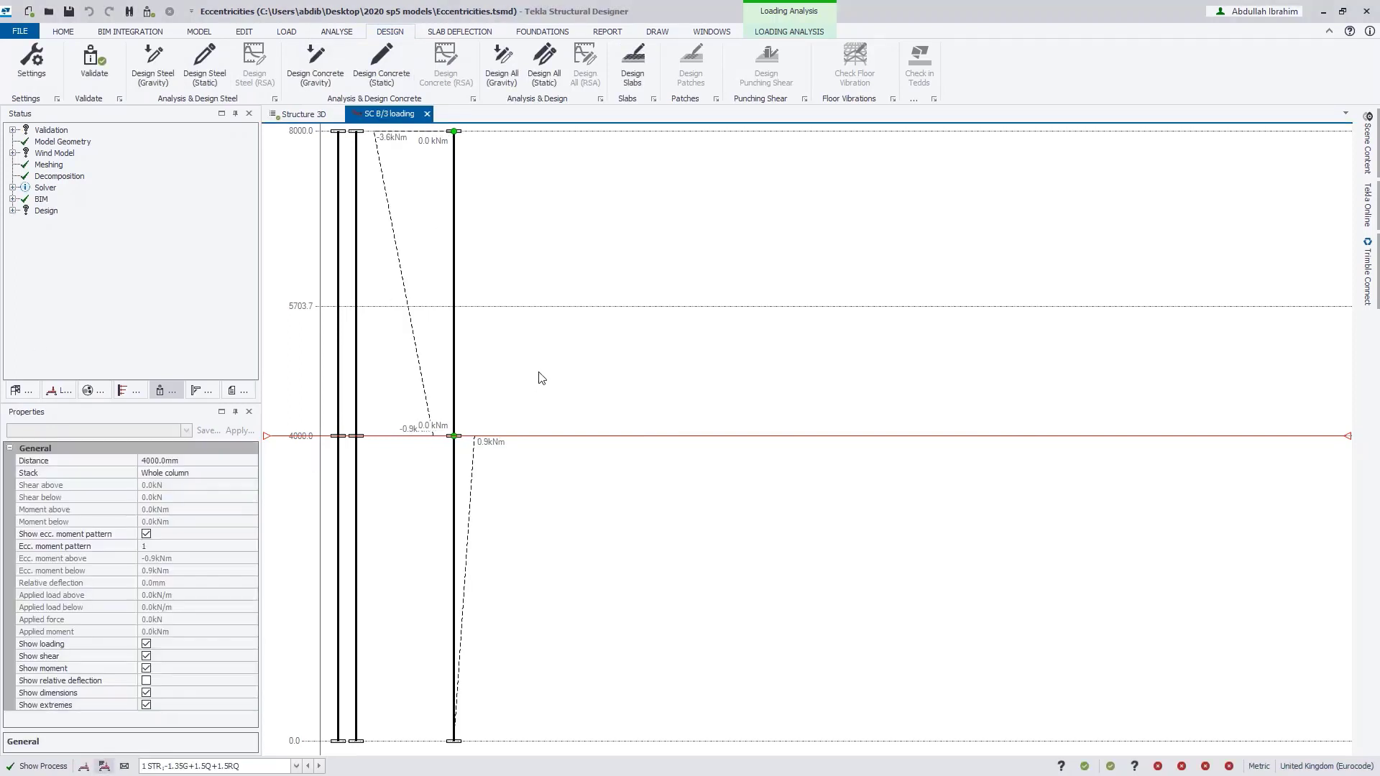
# - Compare the column's eccentricity moment diagrams for moment pattern 0 and moment pattern 1
pyautogui.click(243, 547)
pyautogui.click(249, 545)
pyautogui.click(211, 558)
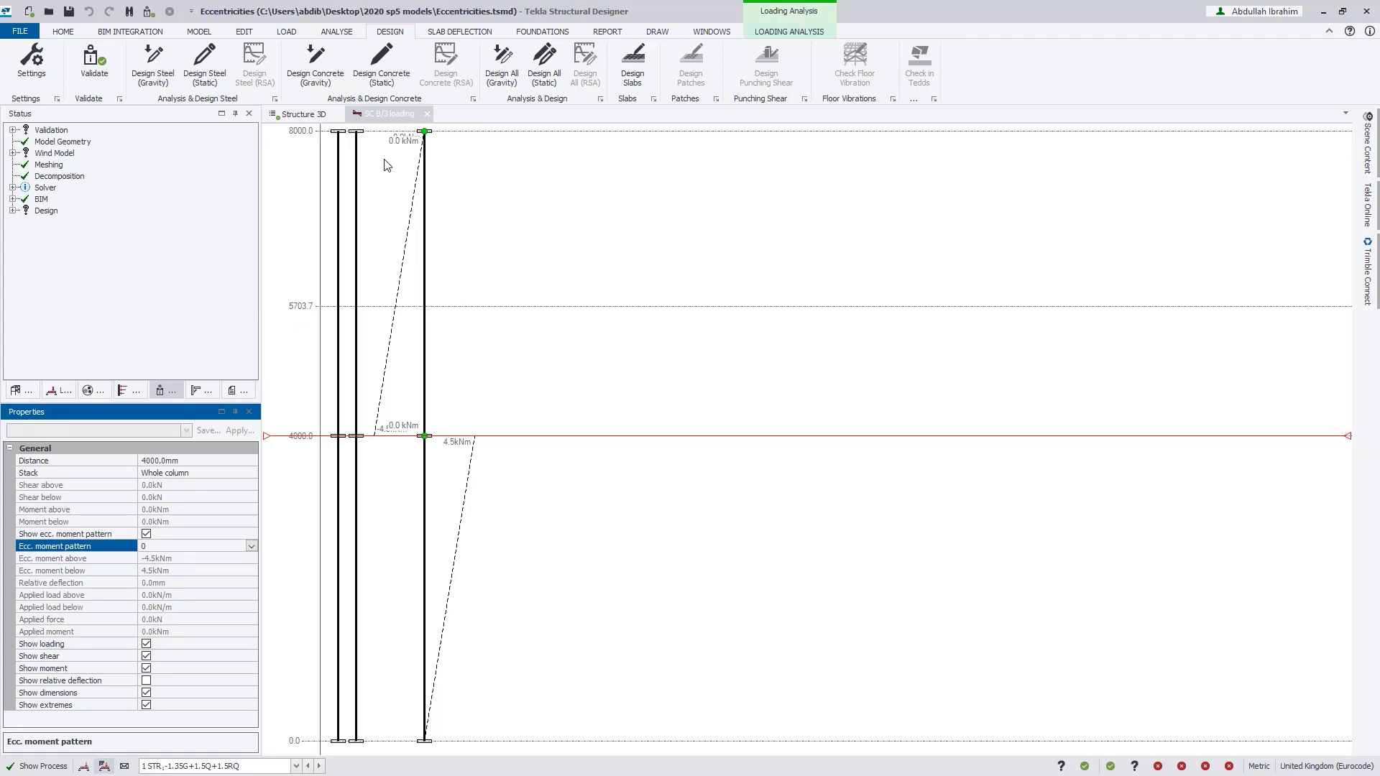
pyautogui.click(251, 546)
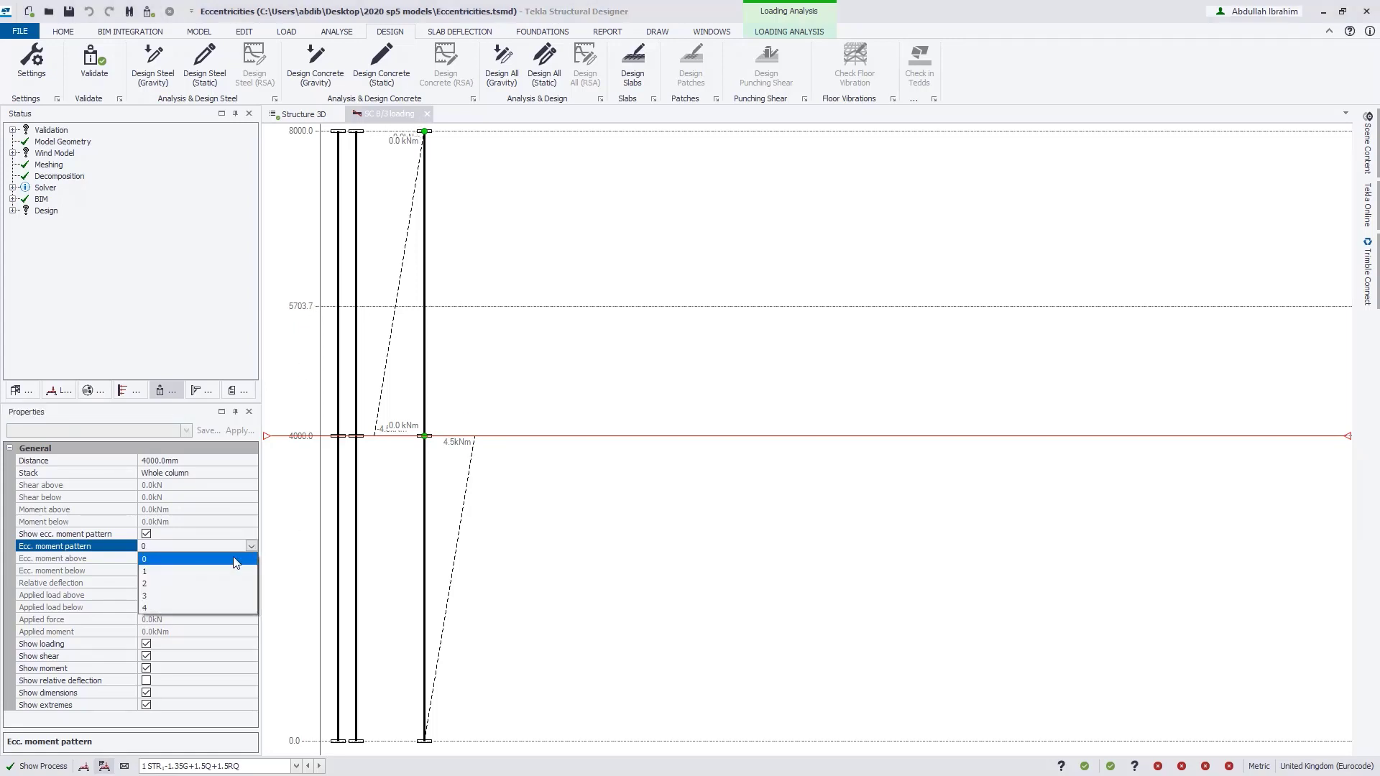
pyautogui.click(221, 569)
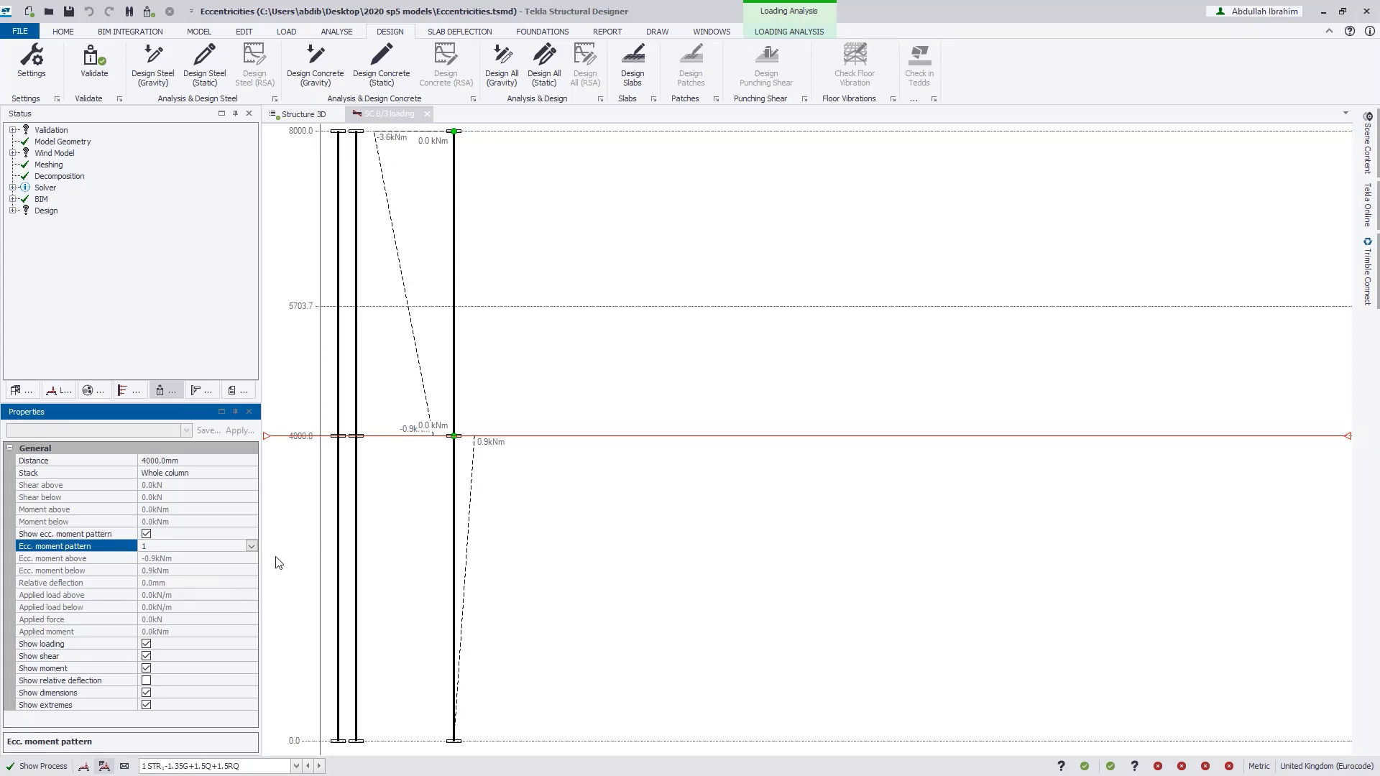
# - Show the column's eccentricity moments for moment pattern 4 and for moment pattern 2
pyautogui.click(251, 547)
pyautogui.click(252, 547)
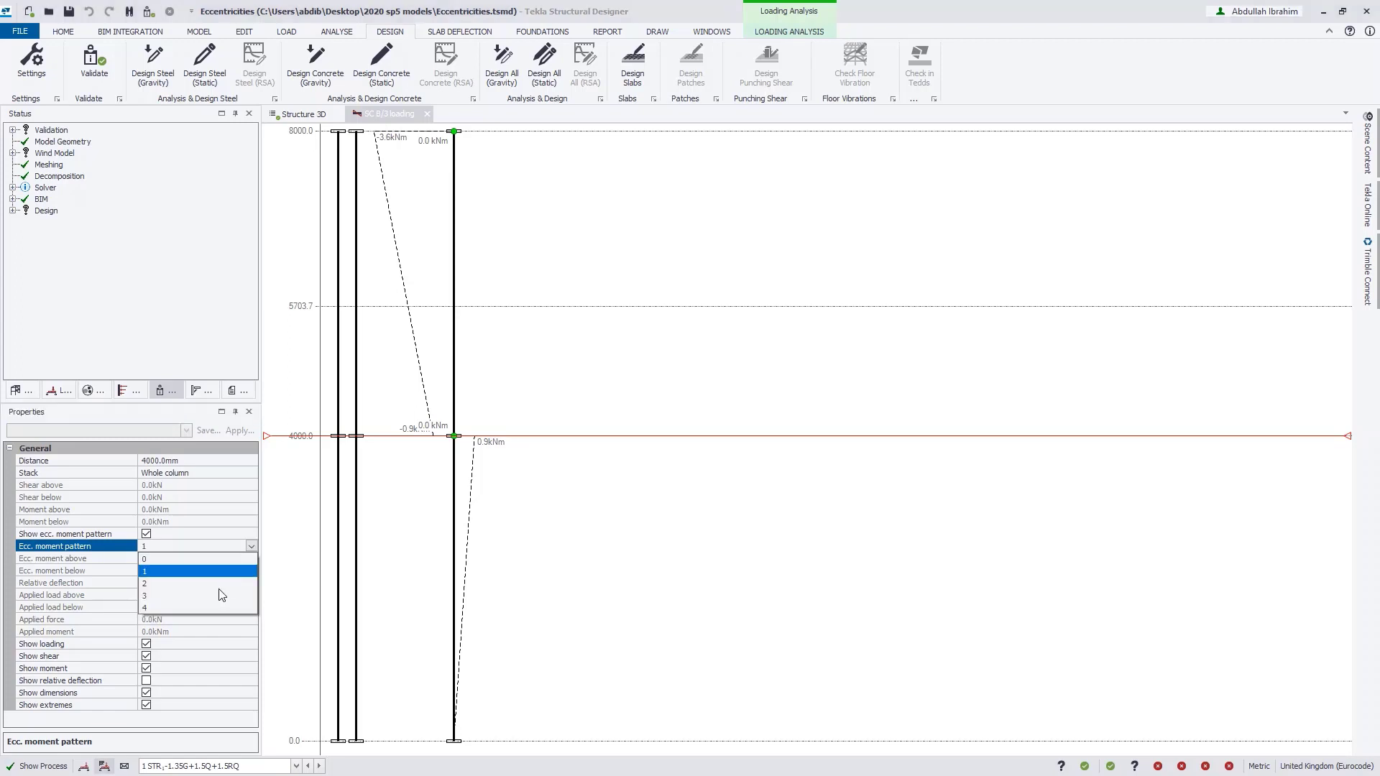
pyautogui.click(209, 607)
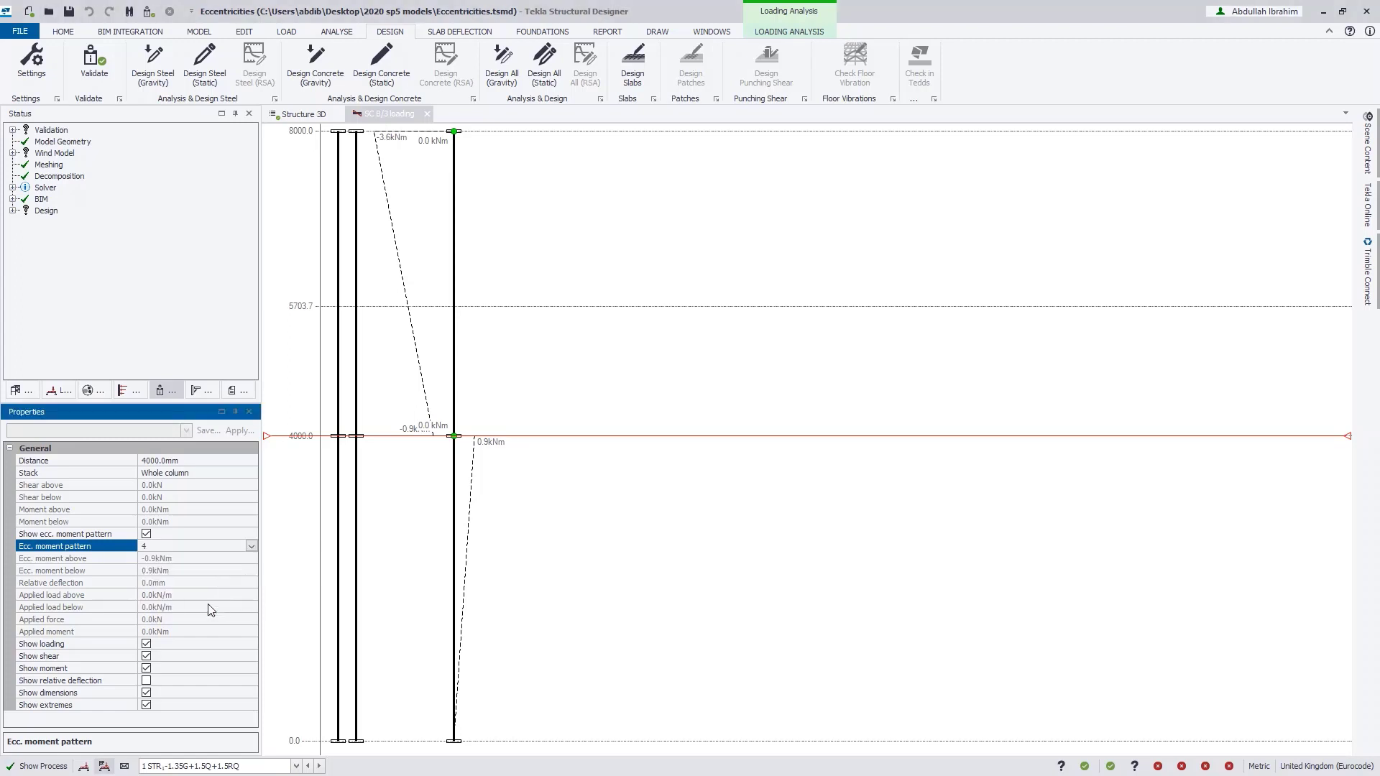
pyautogui.click(251, 546)
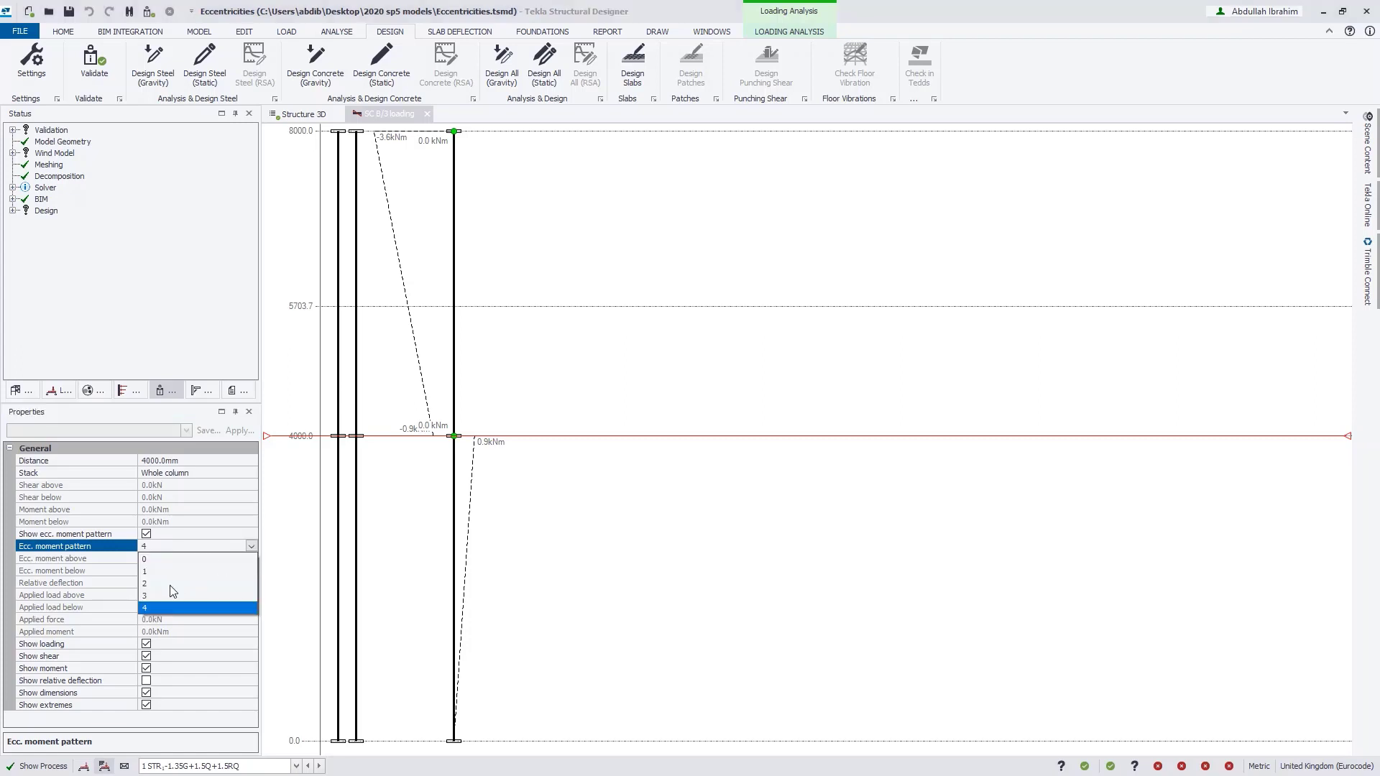
pyautogui.click(162, 584)
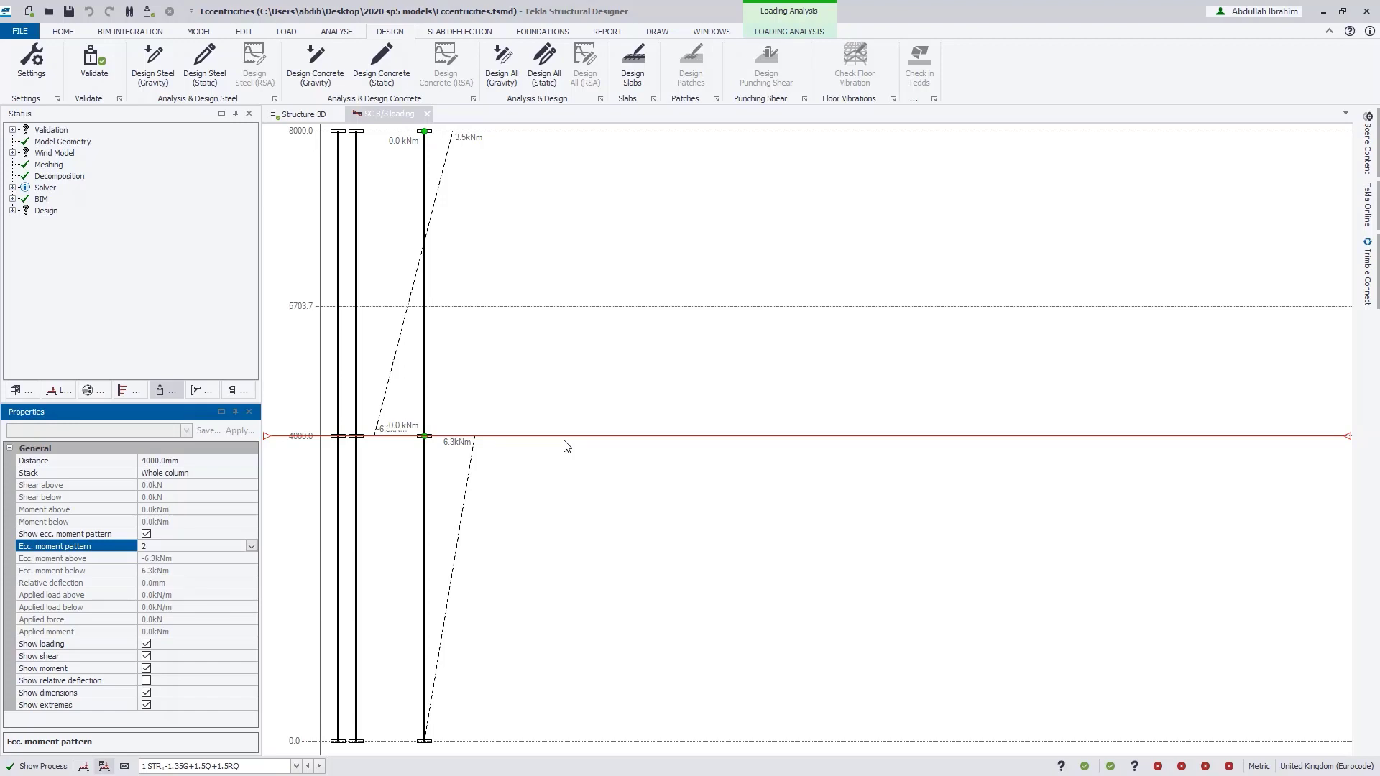
# - Switch the 3D structure to its structural view and turn on the Direction display for members
pyautogui.click(300, 117)
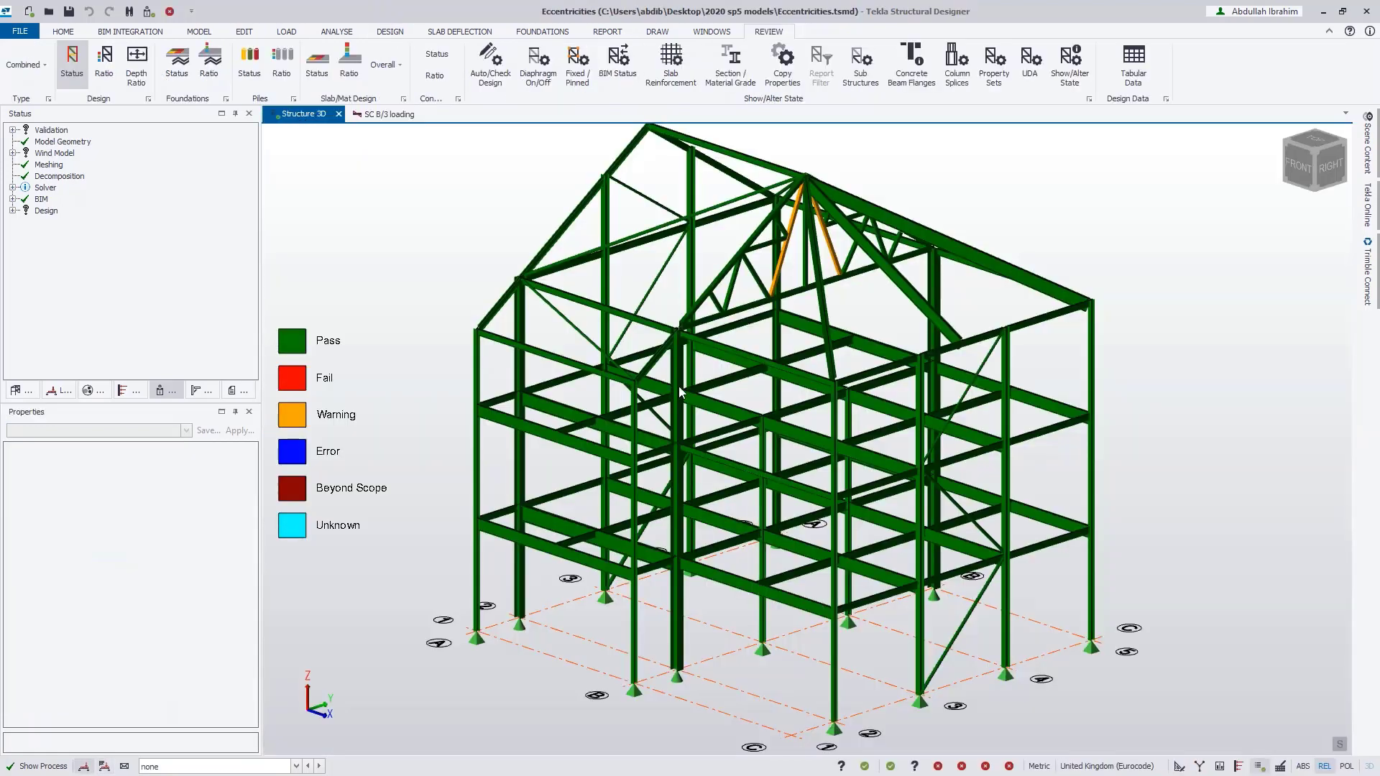
pyautogui.click(1179, 767)
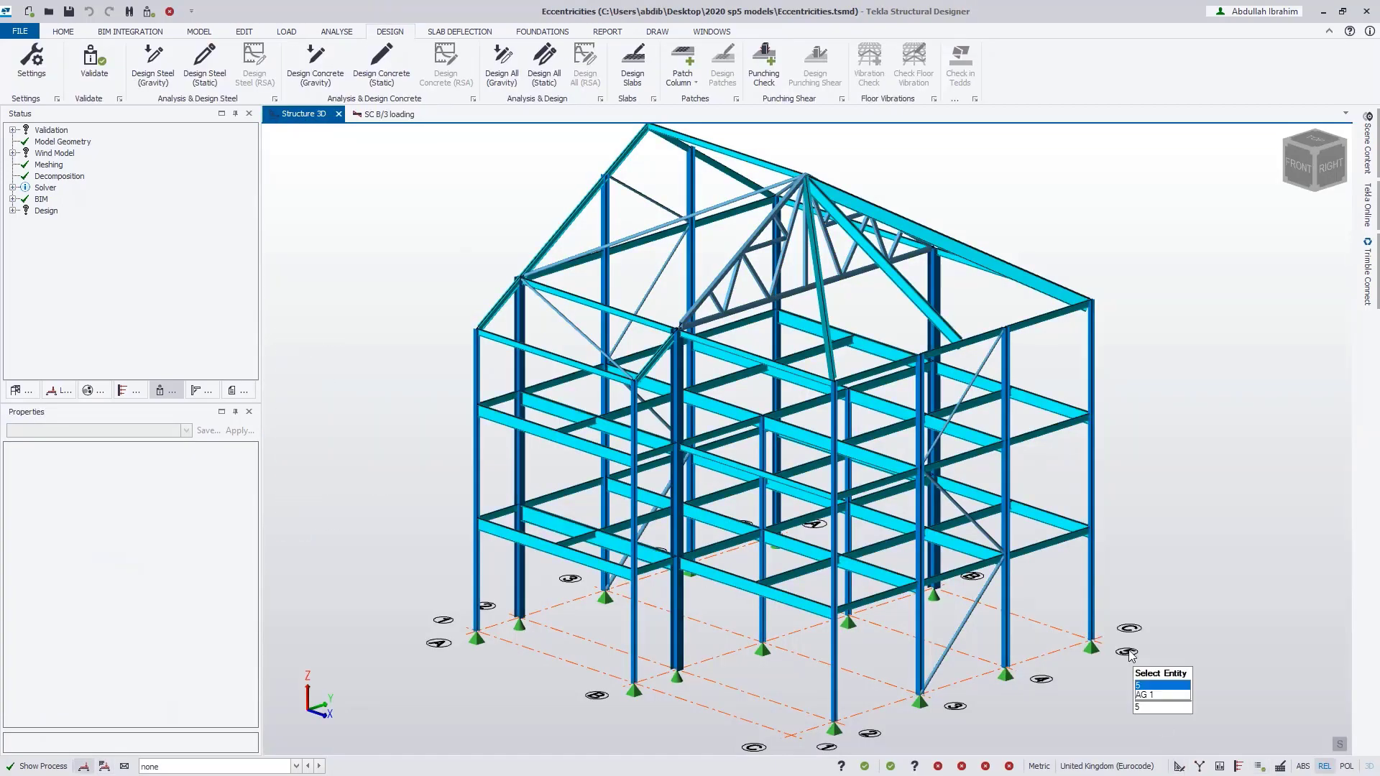
pyautogui.moveTo(1045, 630)
pyautogui.moveTo(1045, 630)
pyautogui.mouseDown(button='right')
pyautogui.moveTo(1025, 649)
pyautogui.moveTo(1036, 641)
pyautogui.mouseUp(button='right')
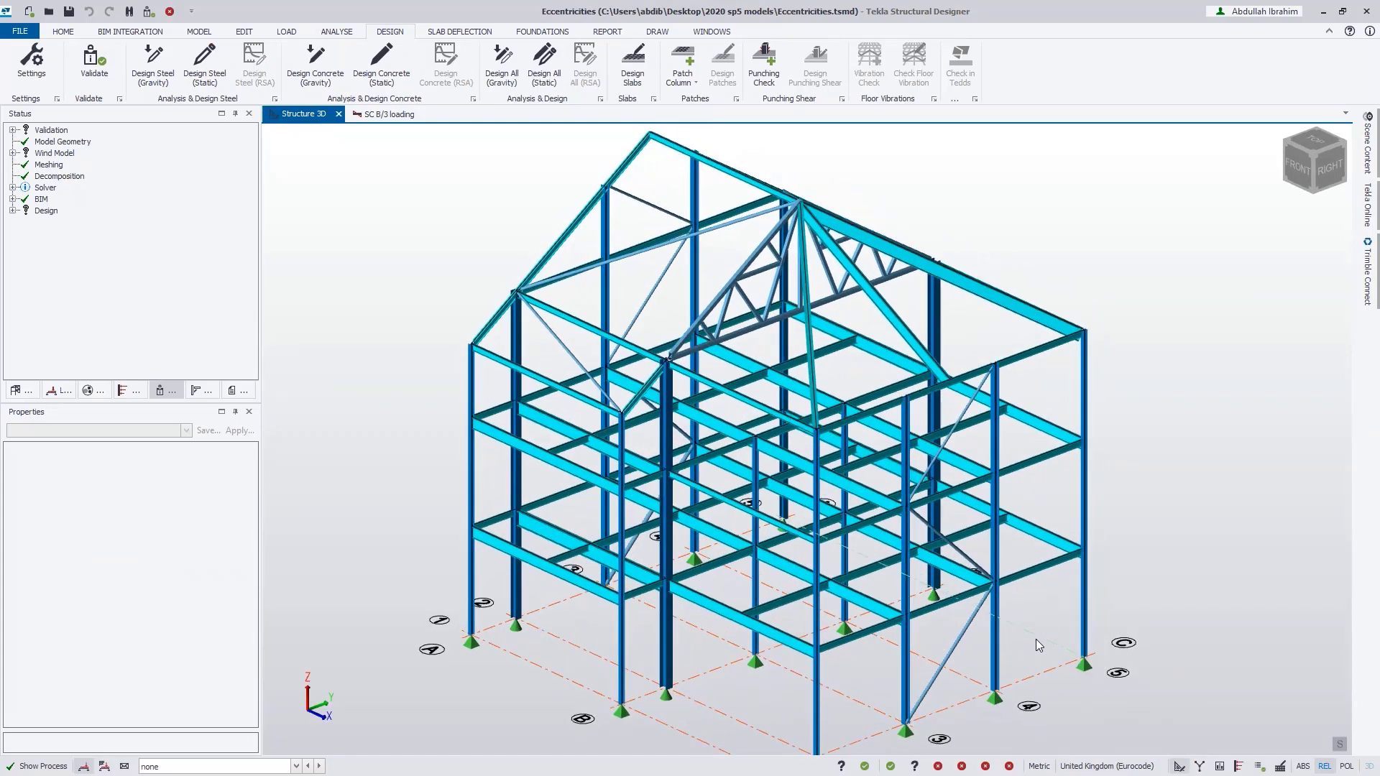
pyautogui.moveTo(1374, 157)
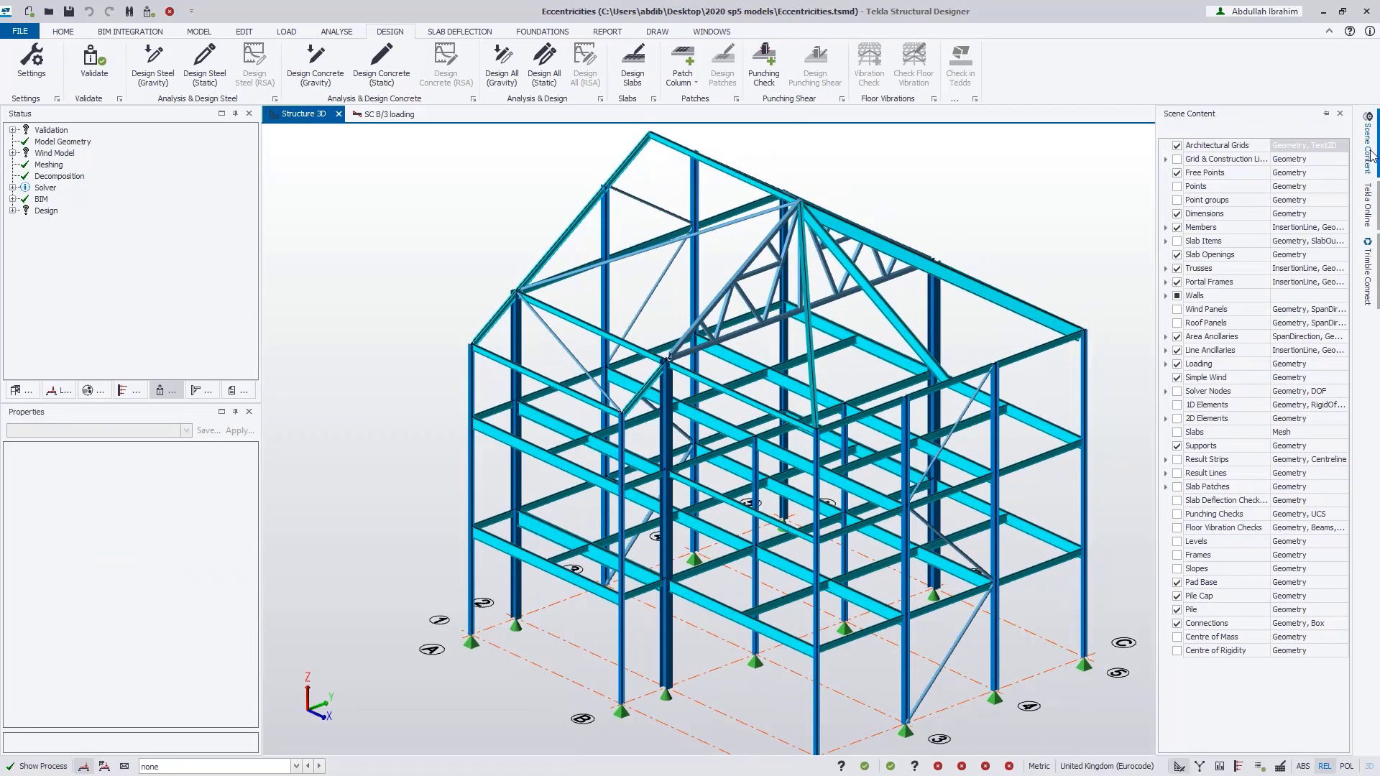
pyautogui.click(1295, 229)
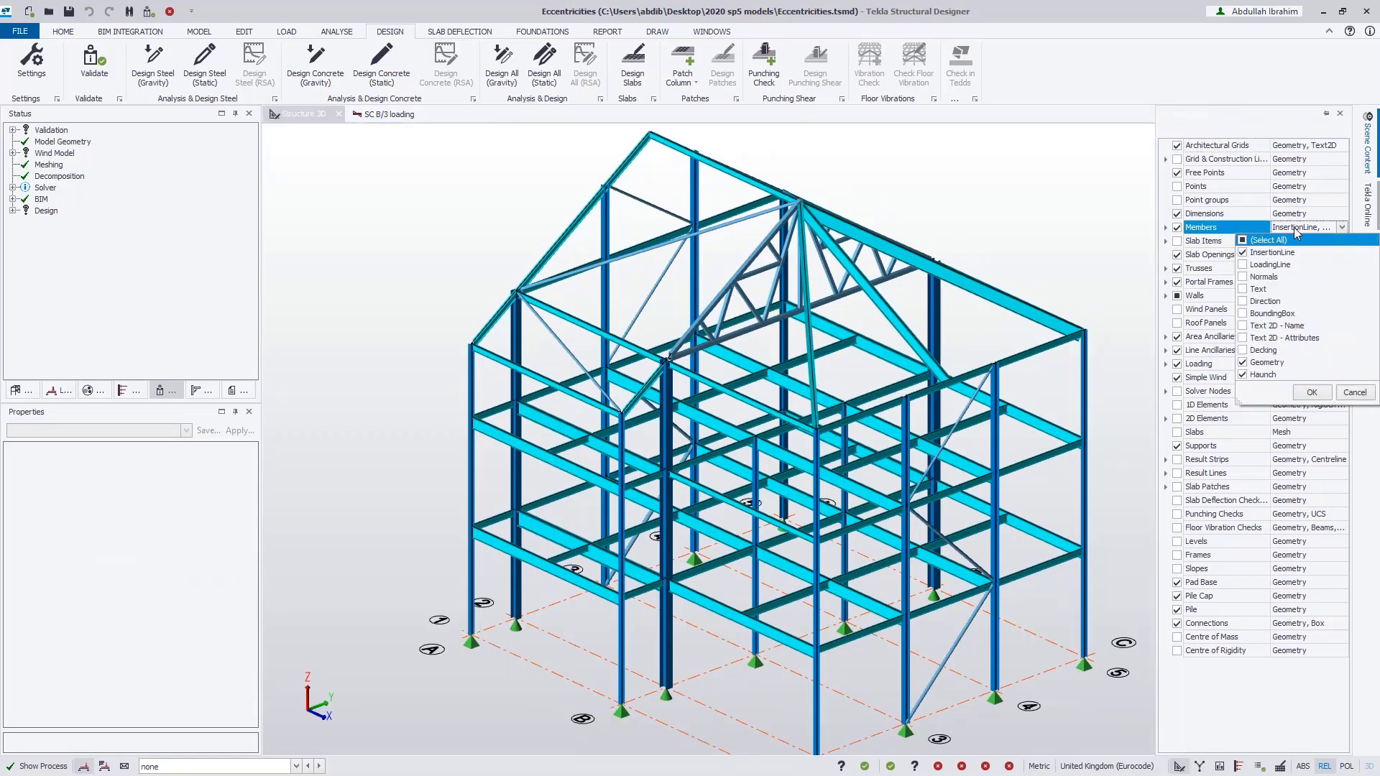
pyautogui.click(1242, 301)
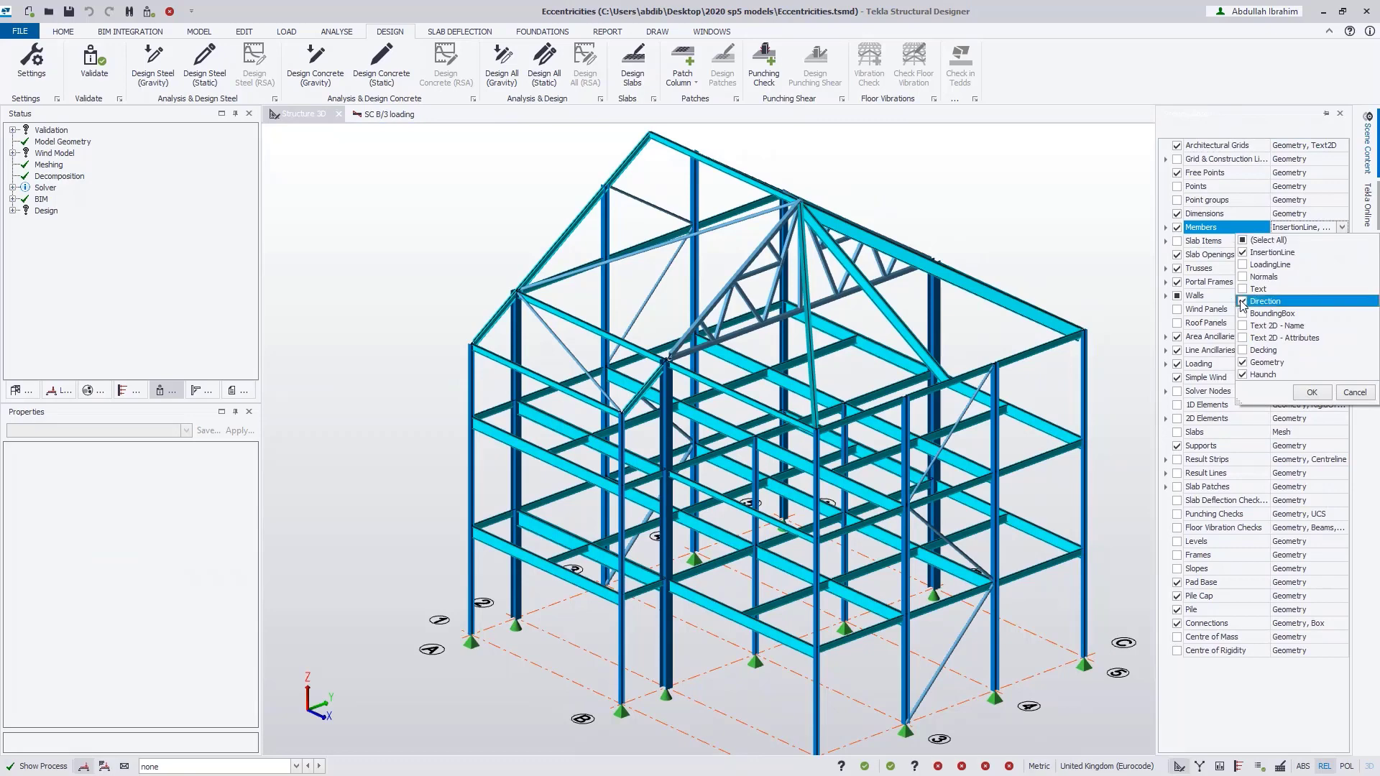
pyautogui.click(1308, 393)
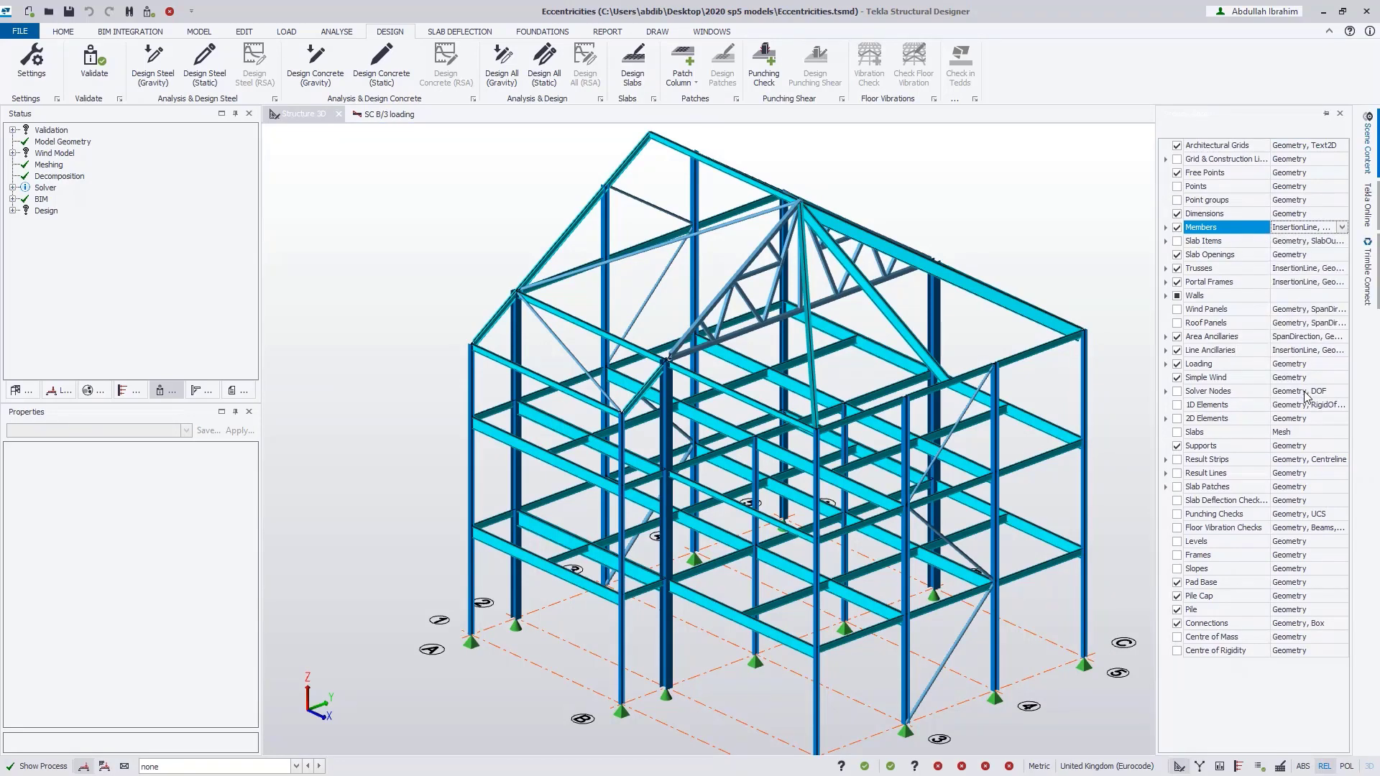
pyautogui.scroll(5, 543, 641)
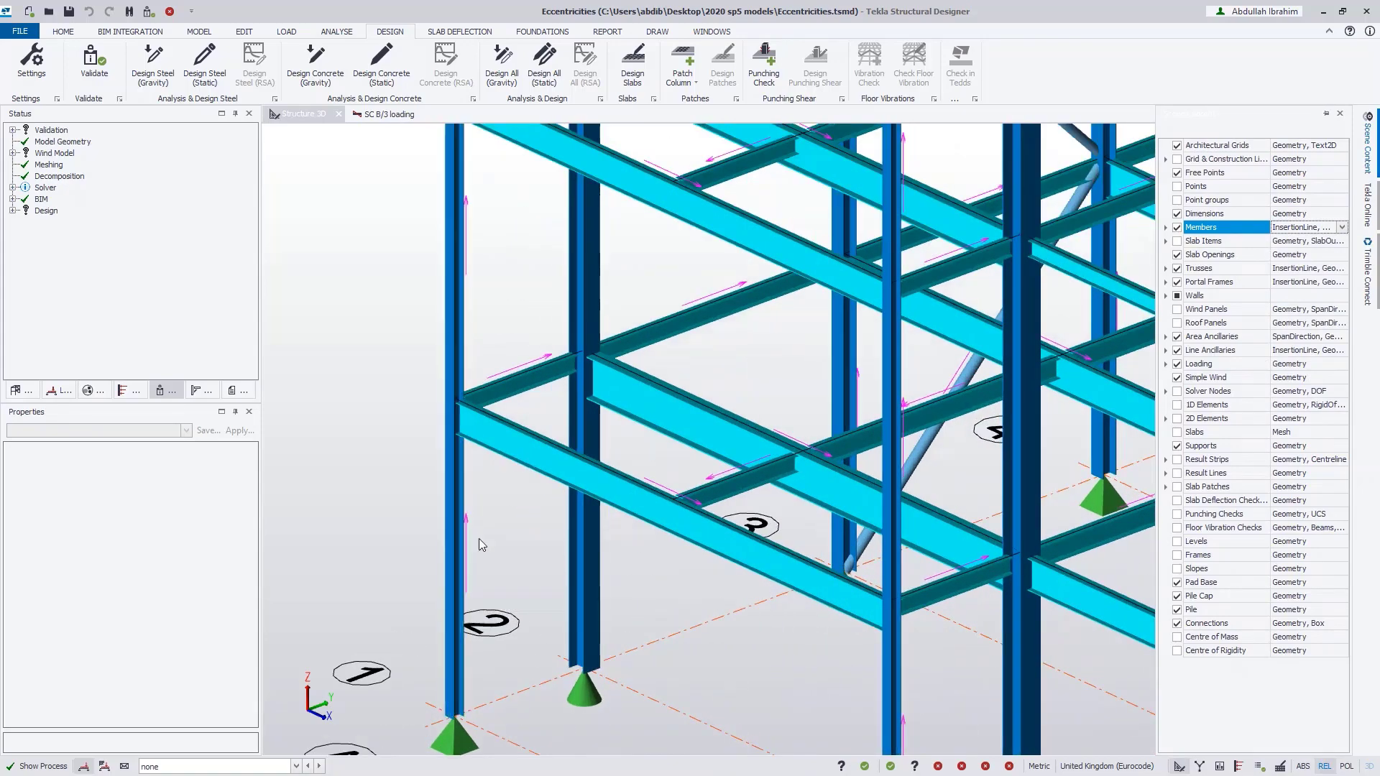
pyautogui.moveTo(506, 558); pyautogui.dragTo(413, 559, button='right')
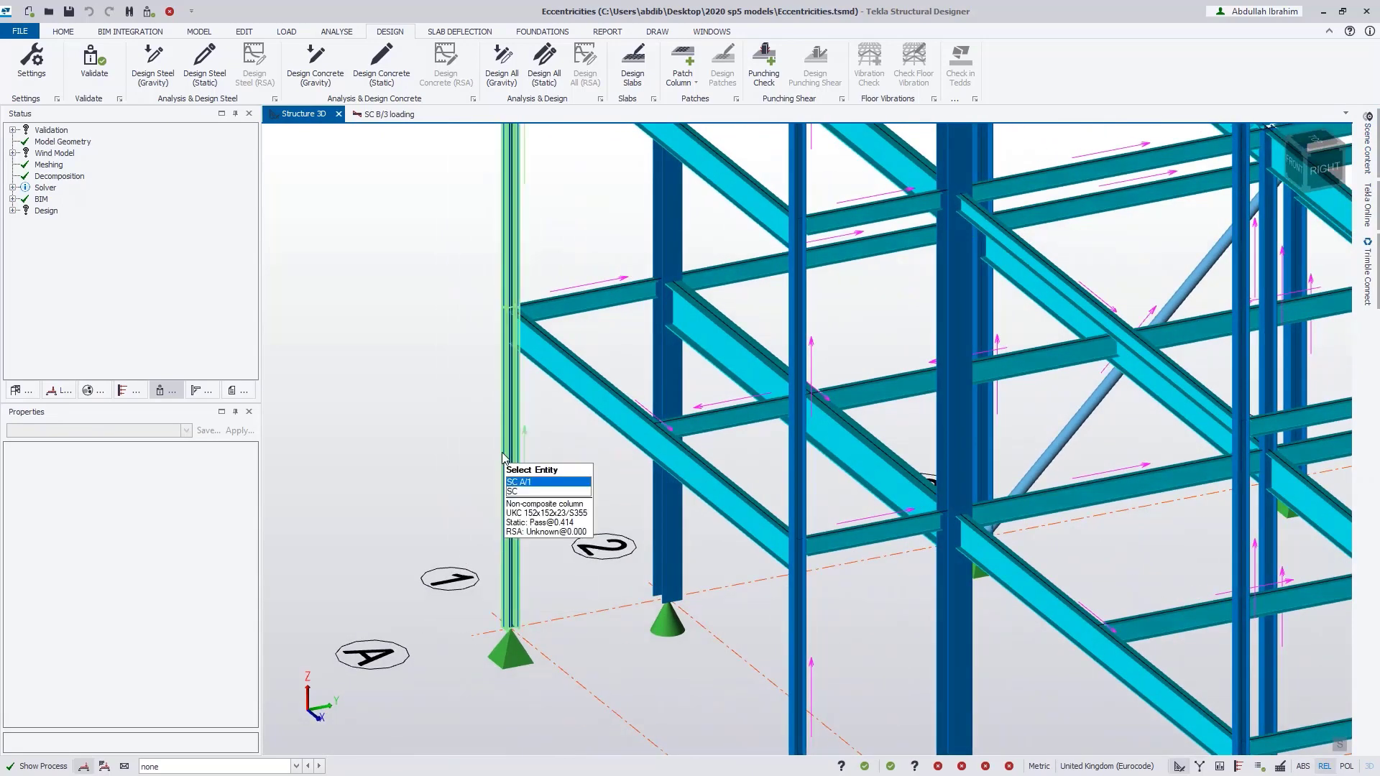
# - Run a static check on steel column SC B/3
pyautogui.moveTo(592, 493); pyautogui.dragTo(523, 491, button='middle')
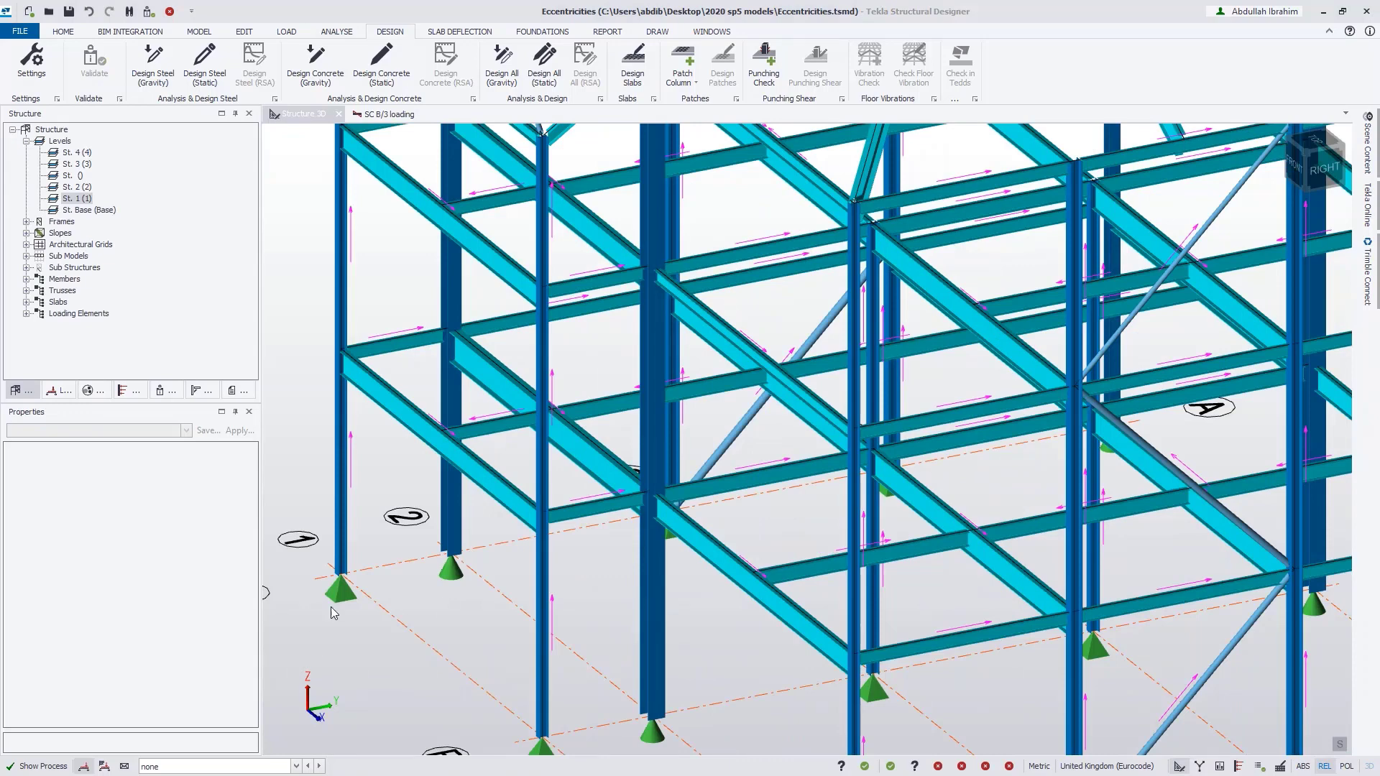
pyautogui.rightClick(878, 503)
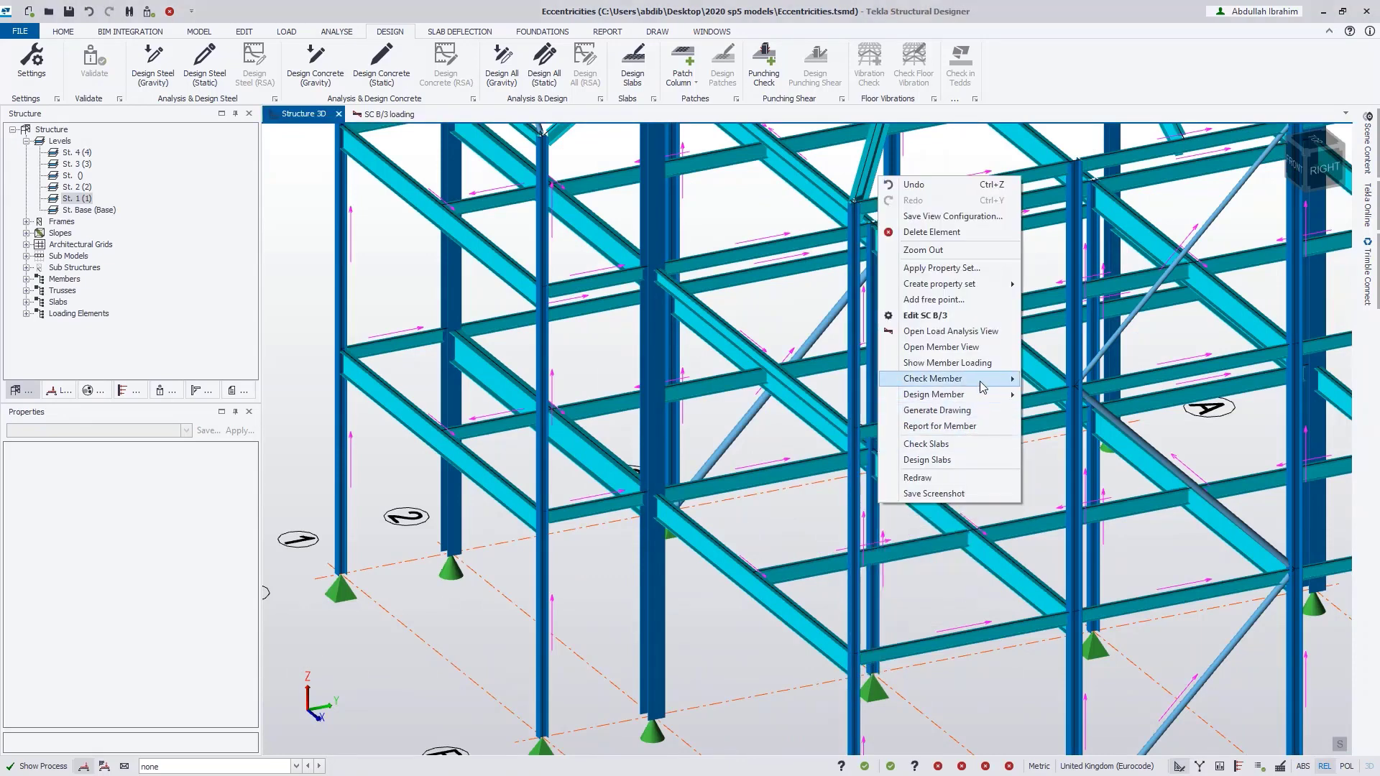
pyautogui.moveTo(983, 381)
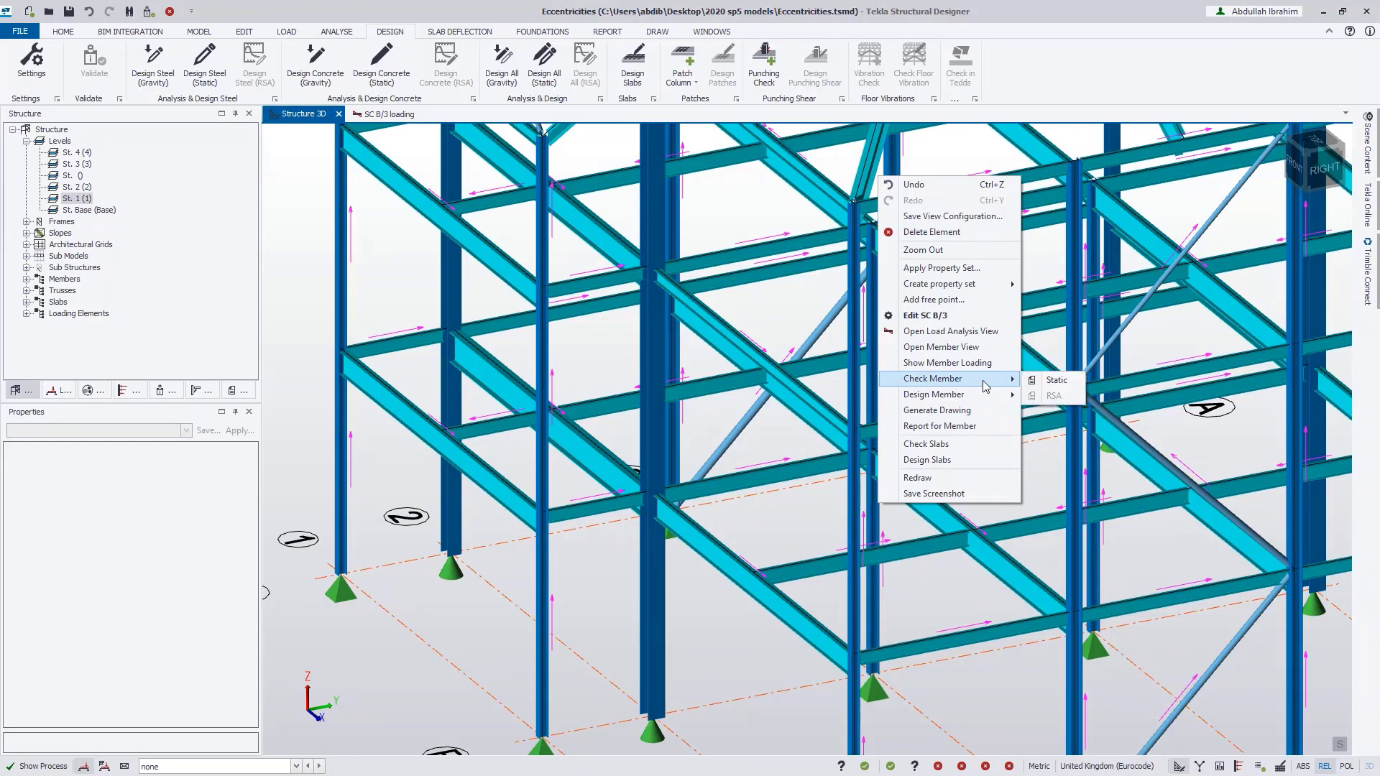
pyautogui.click(1035, 381)
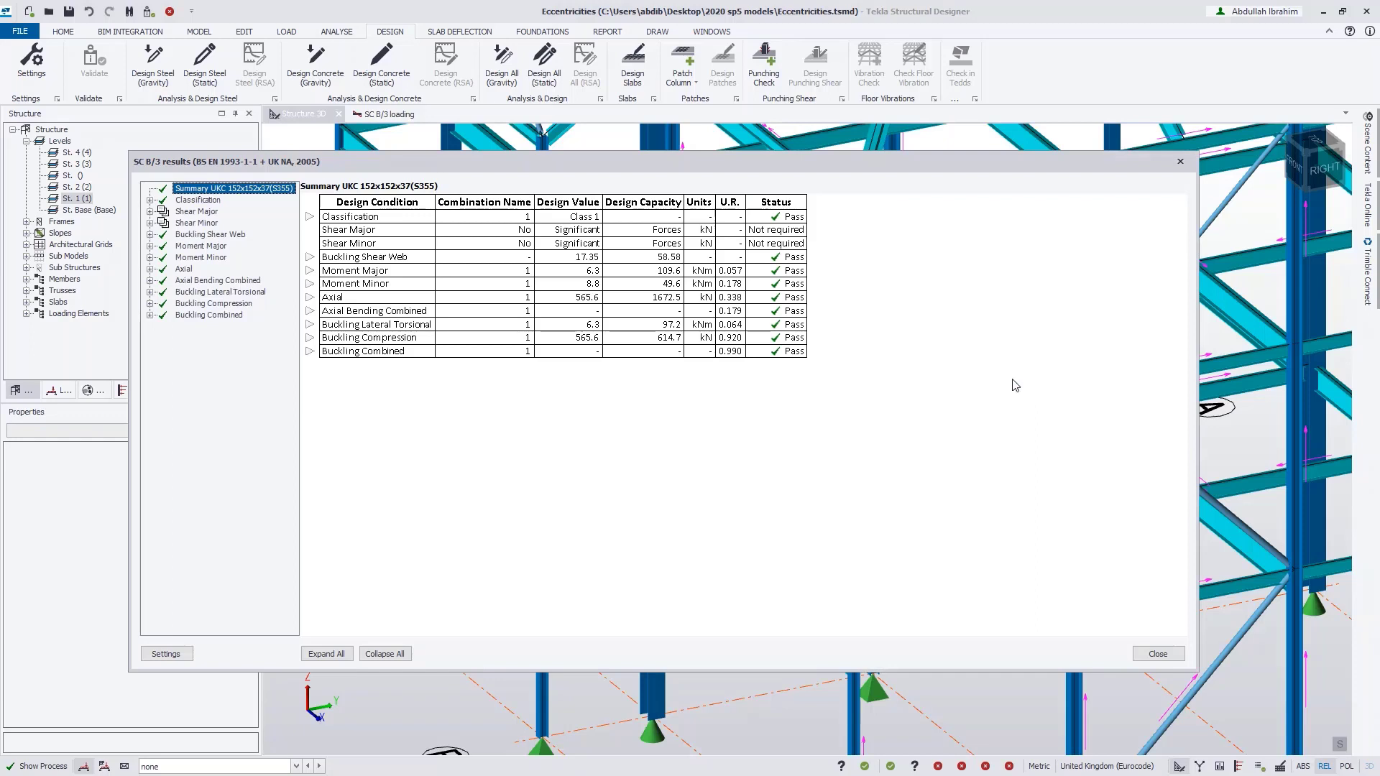
# - Review the Moment Major check details for Stack 1 at position 4.000 and Stack 2 at position 0.000
pyautogui.click(185, 246)
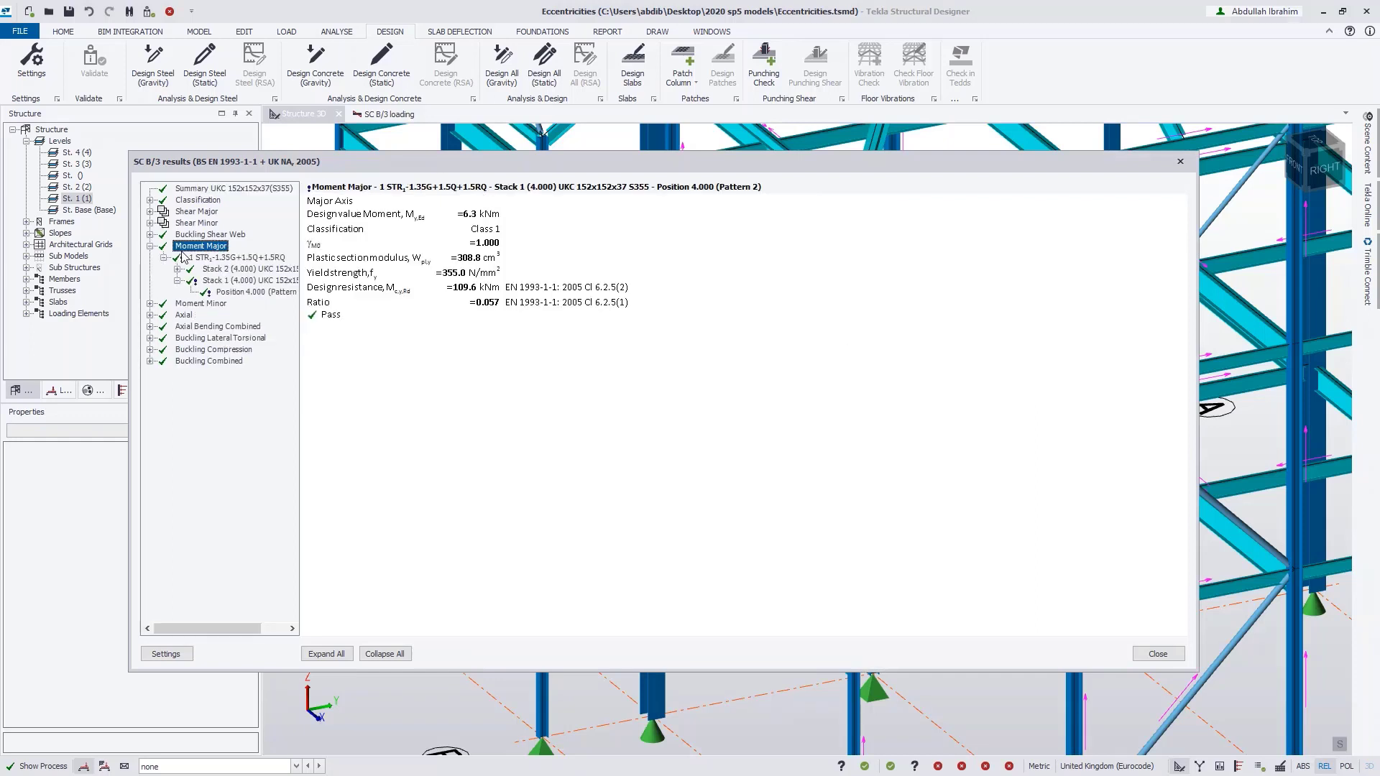
pyautogui.click(245, 292)
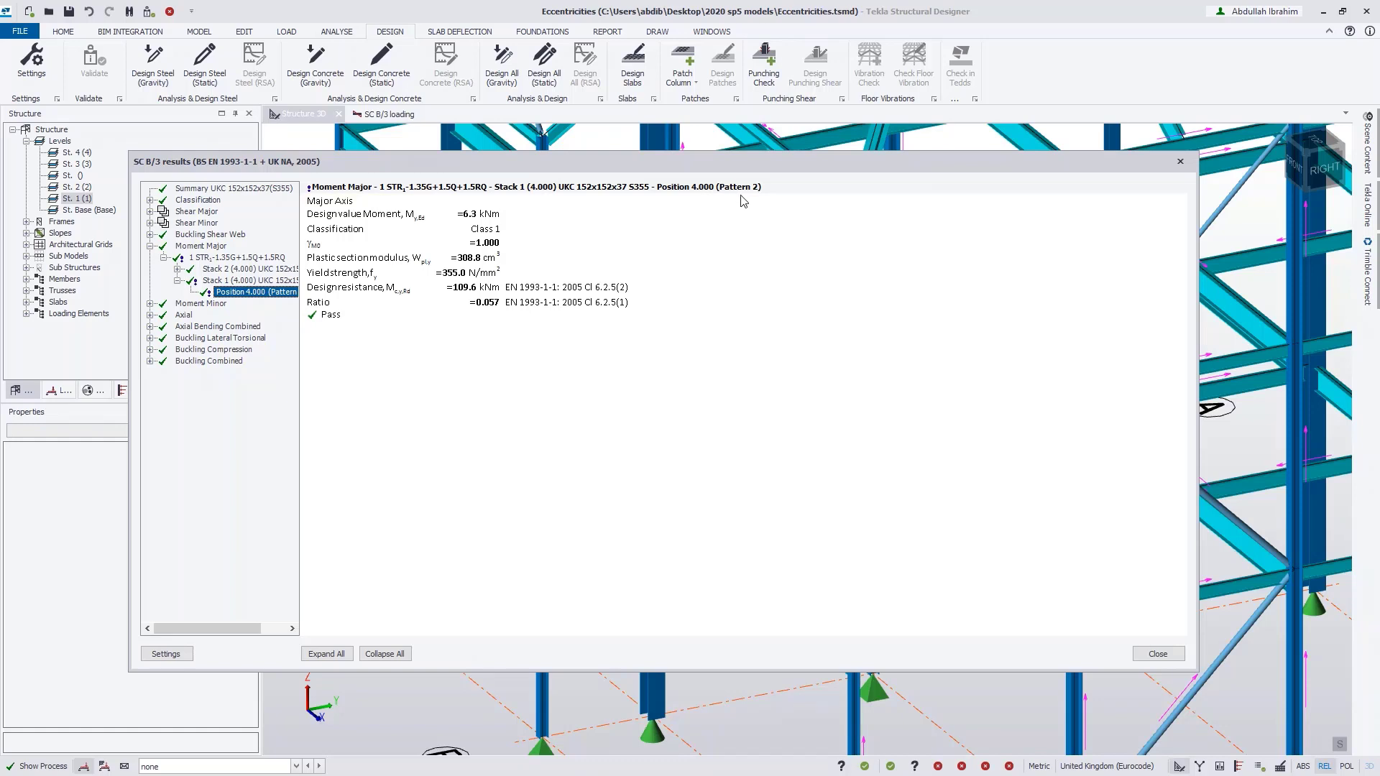
pyautogui.click(177, 269)
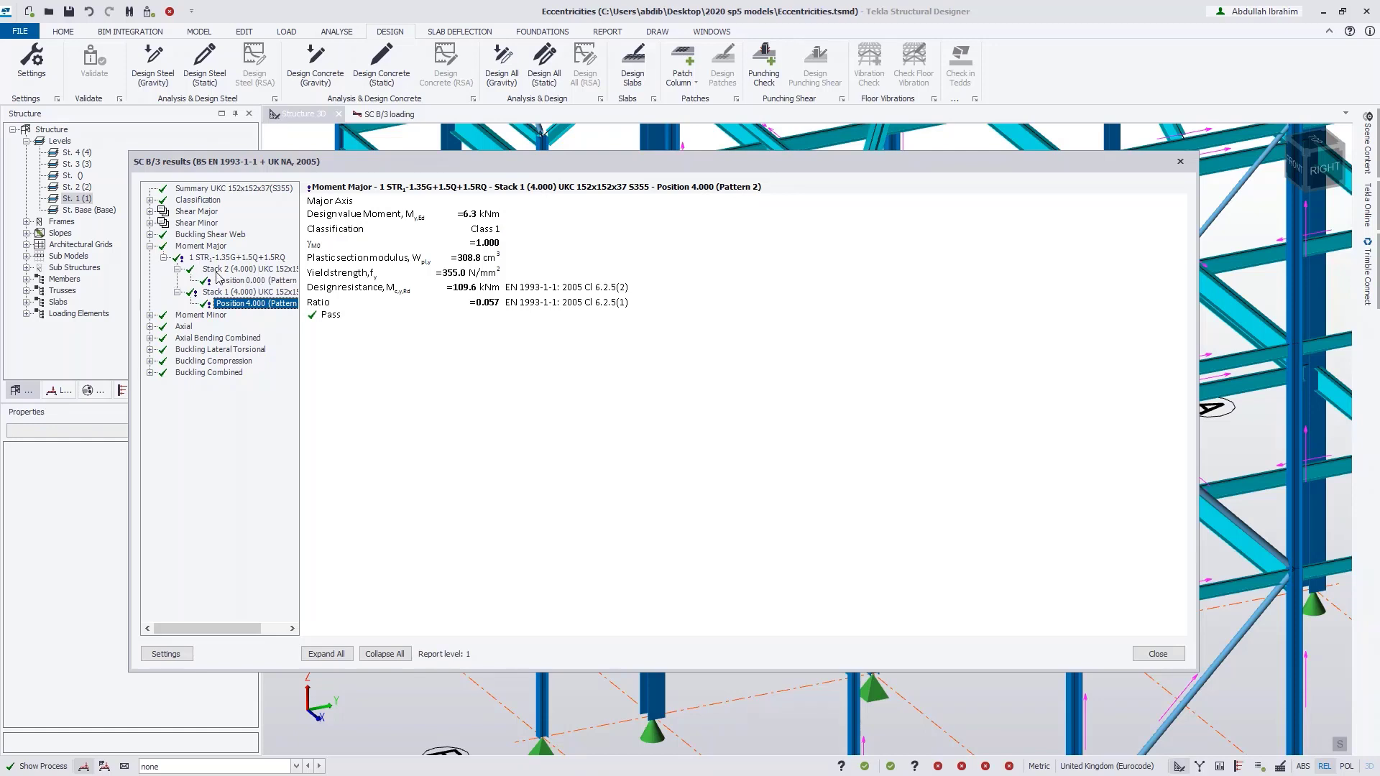
pyautogui.click(250, 281)
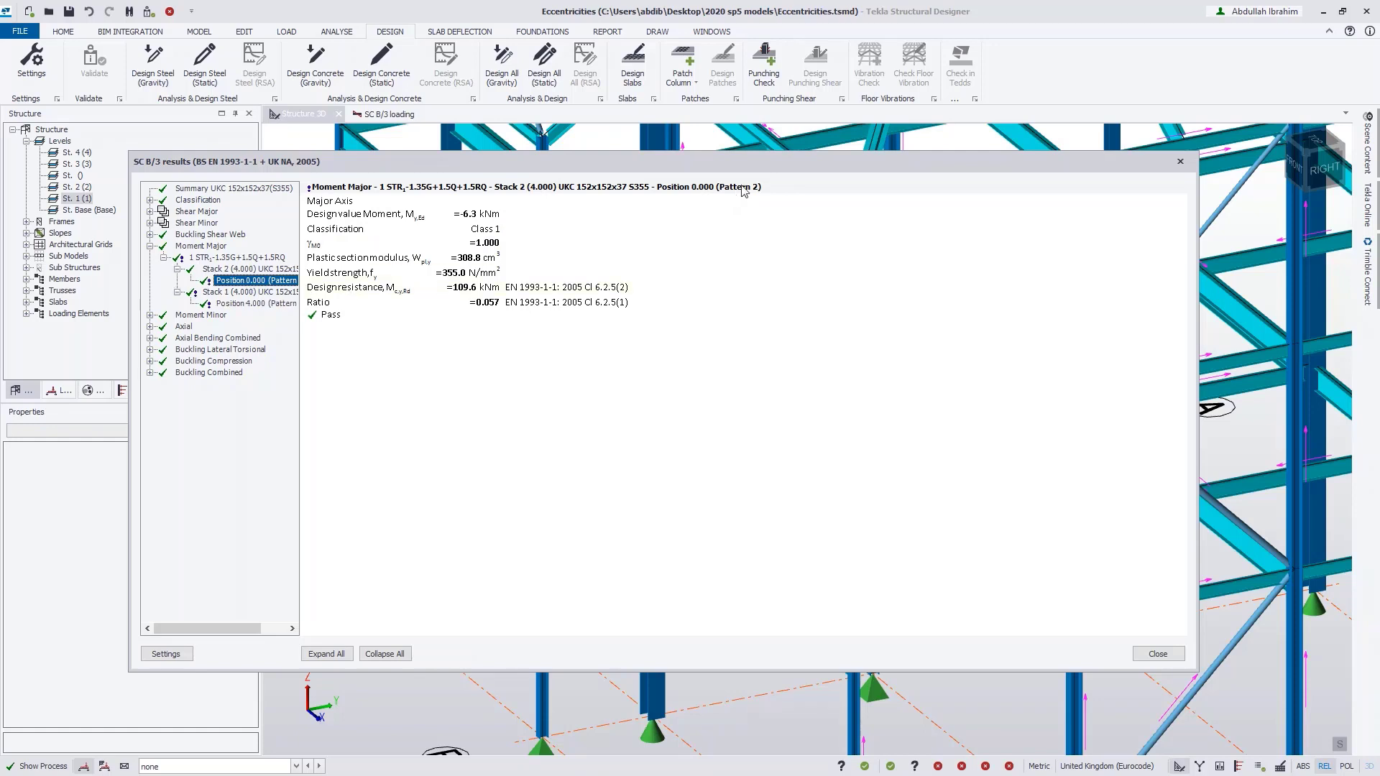
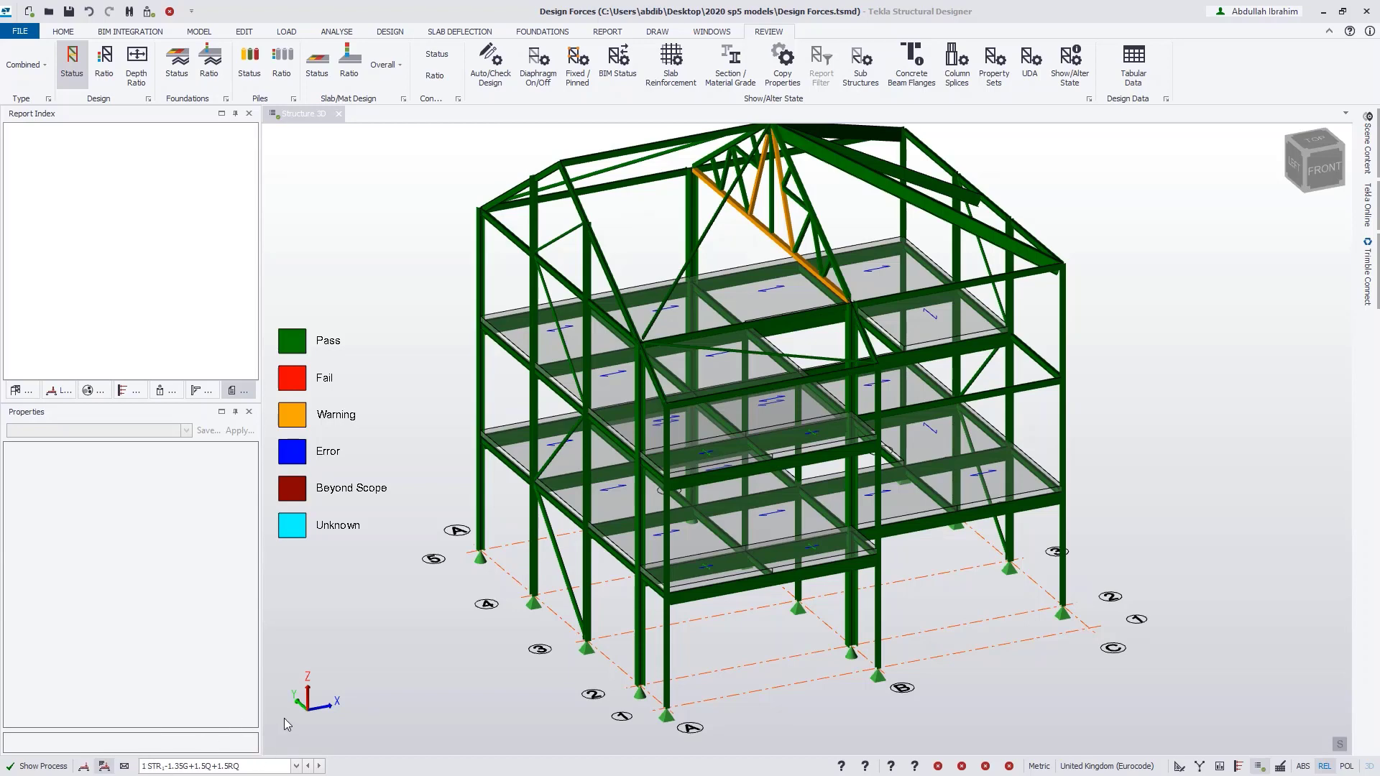
# - Display the vertical support reactions of the Design Forces model in the results view
pyautogui.click(1221, 765)
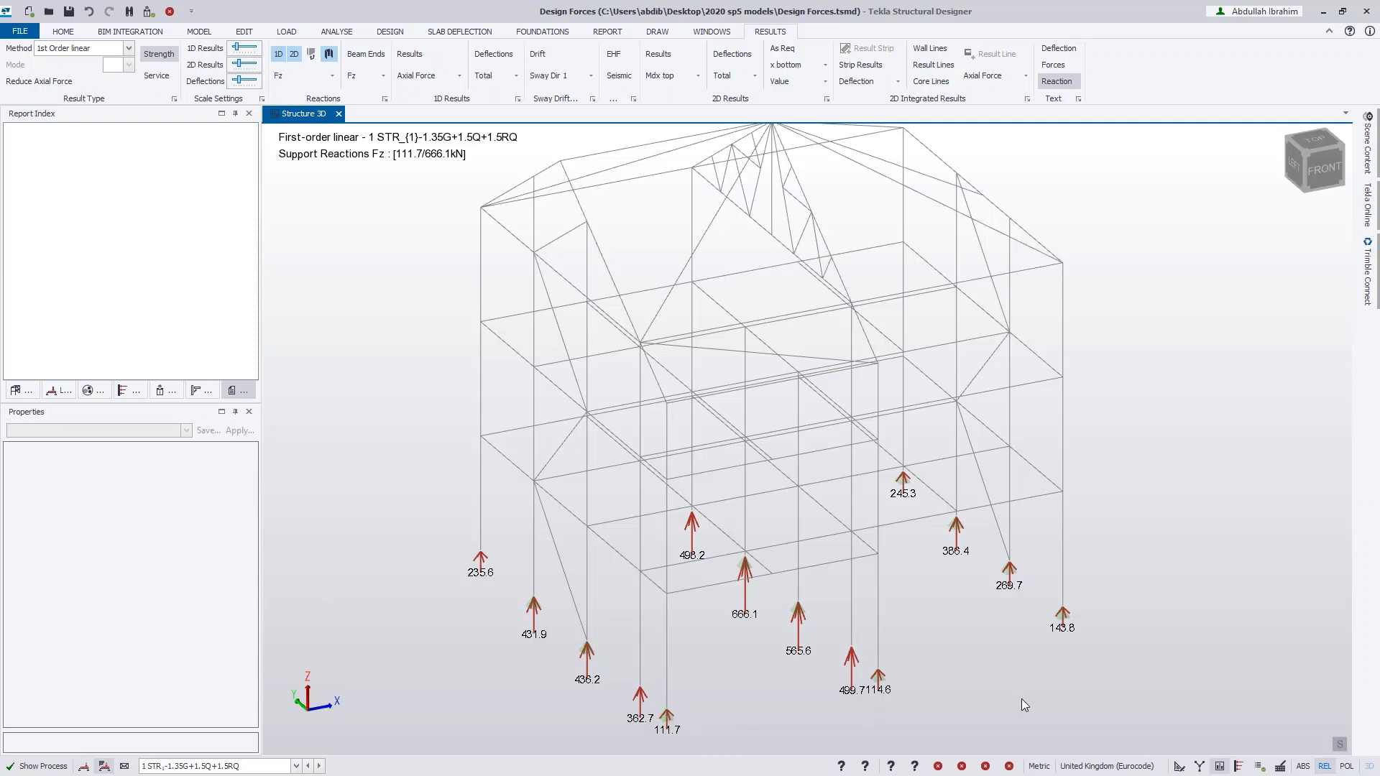
pyautogui.moveTo(1001, 693); pyautogui.dragTo(1079, 654, button='middle')
pyautogui.moveTo(1066, 606)
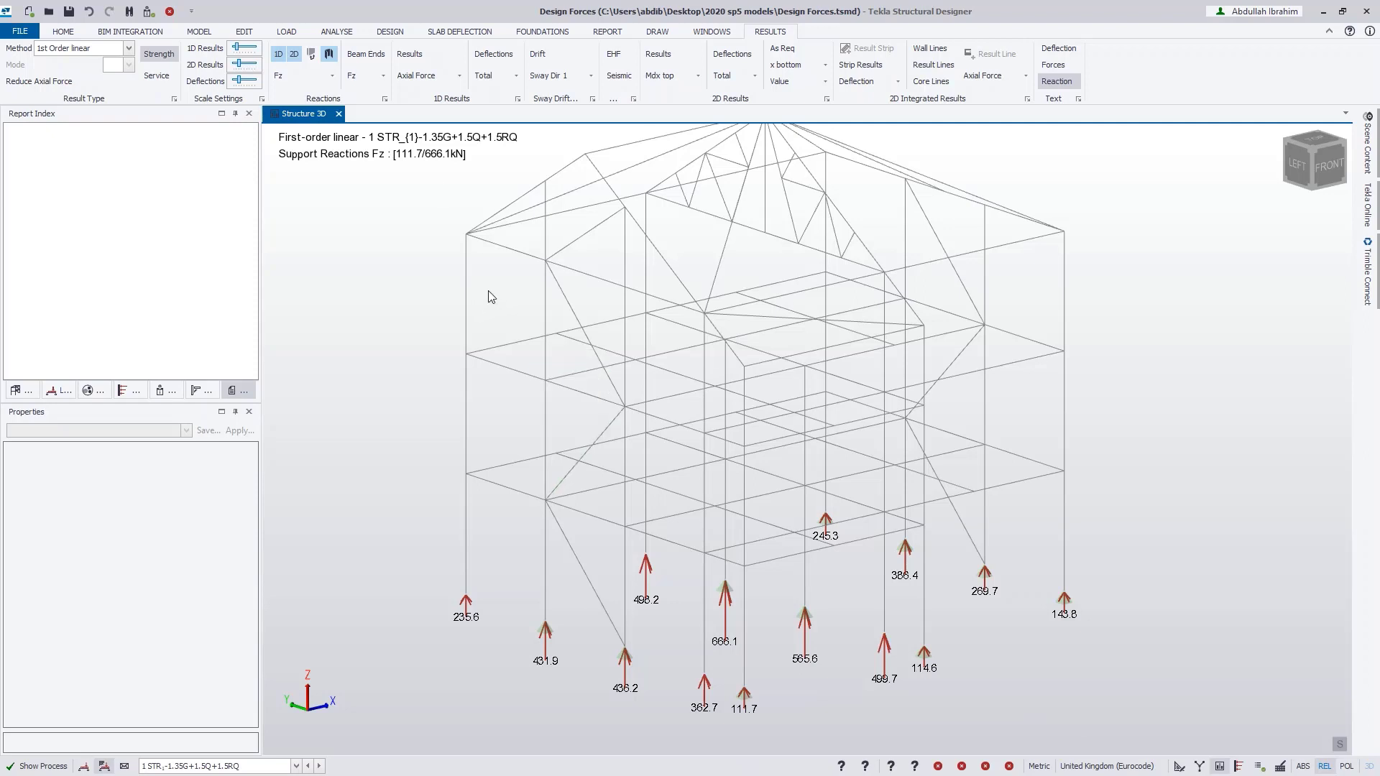
# - Try a 150 kN minimum axial force for foundation reactions in the design force settings, and return it to 0
pyautogui.click(390, 31)
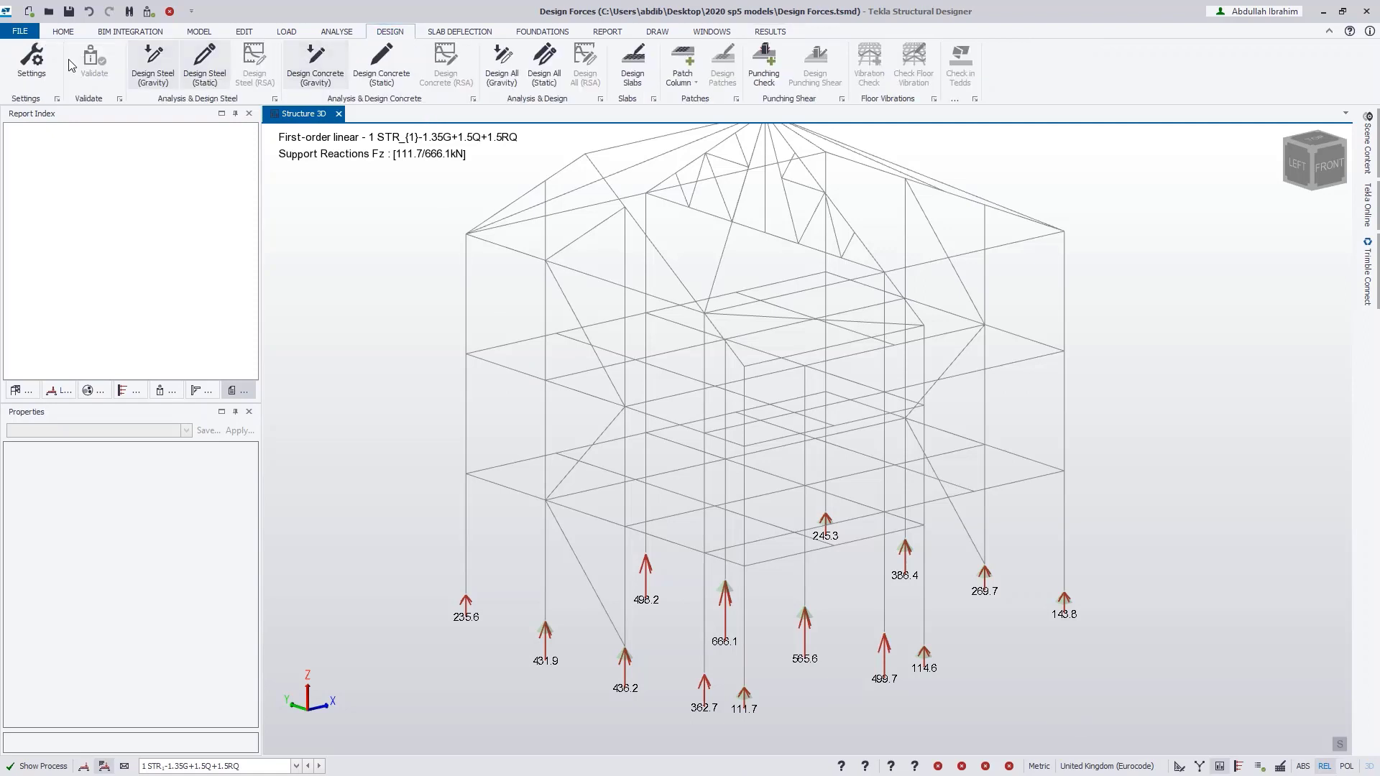
pyautogui.click(31, 61)
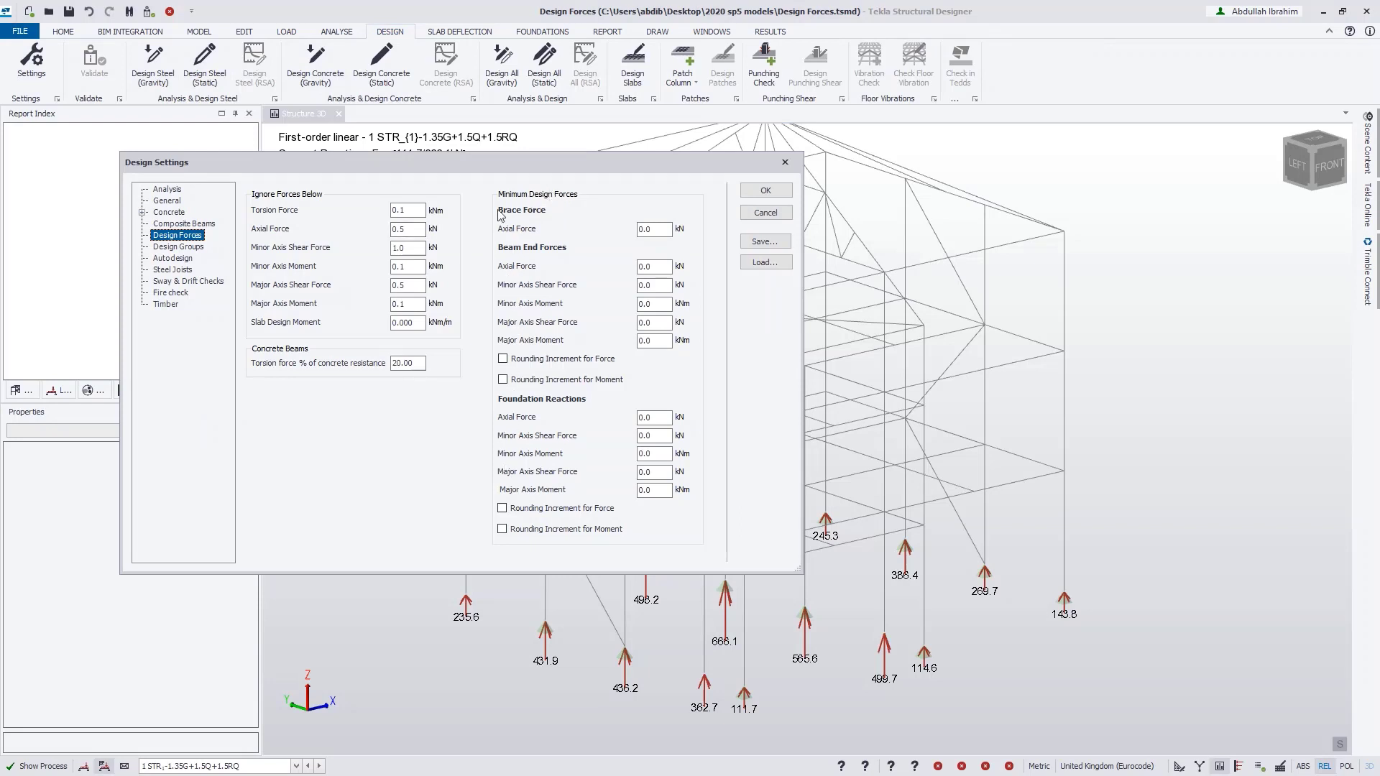
pyautogui.moveTo(501, 203)
pyautogui.doubleClick(657, 418)
pyautogui.write('150')
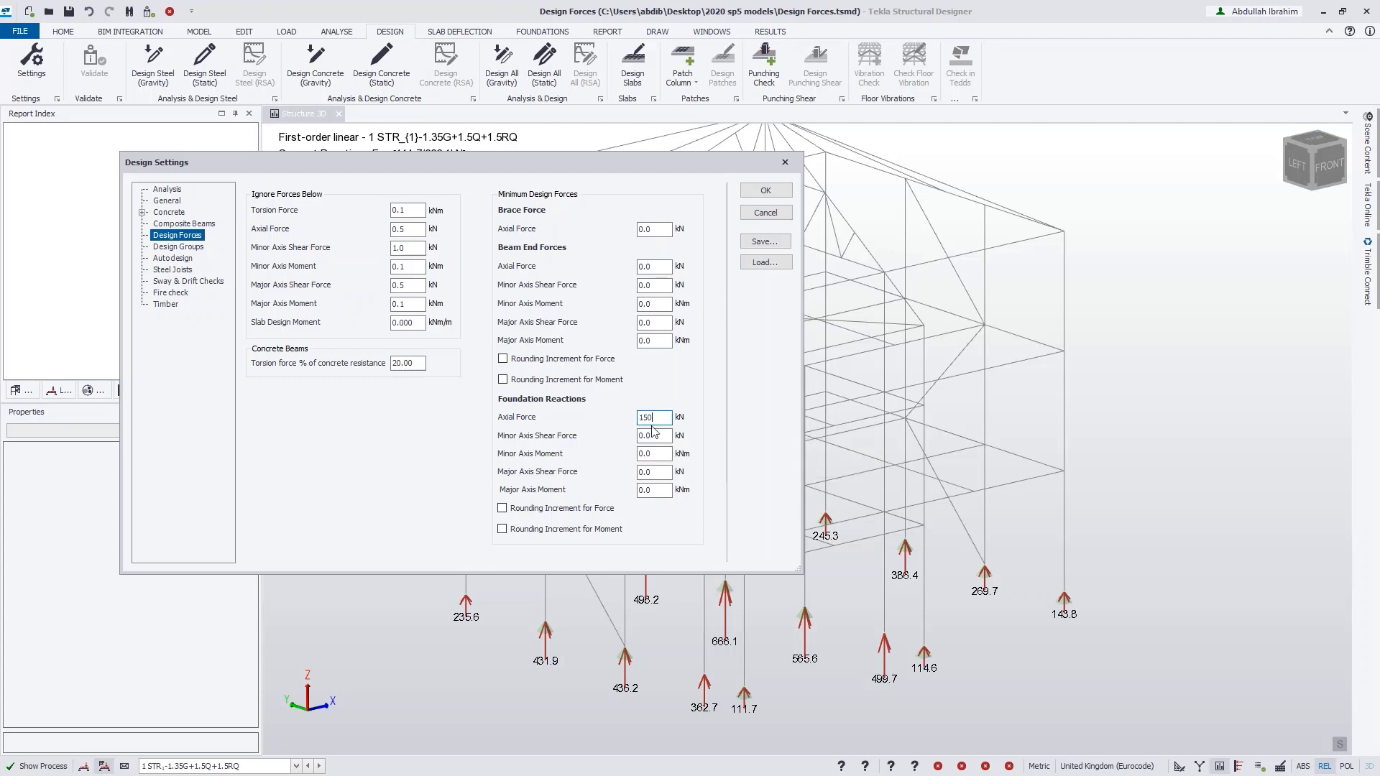
pyautogui.moveTo(655, 419); pyautogui.dragTo(618, 416)
pyautogui.write('0')
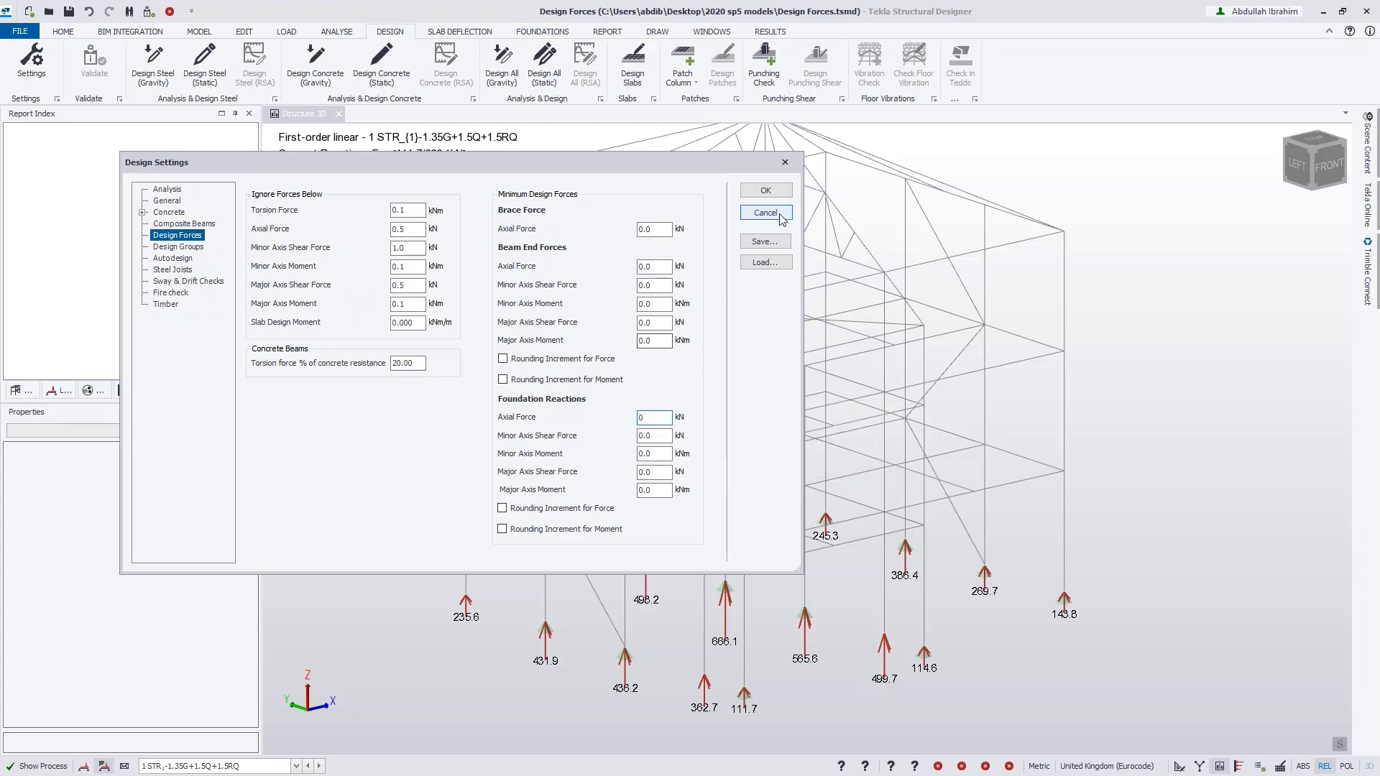
pyautogui.click(769, 190)
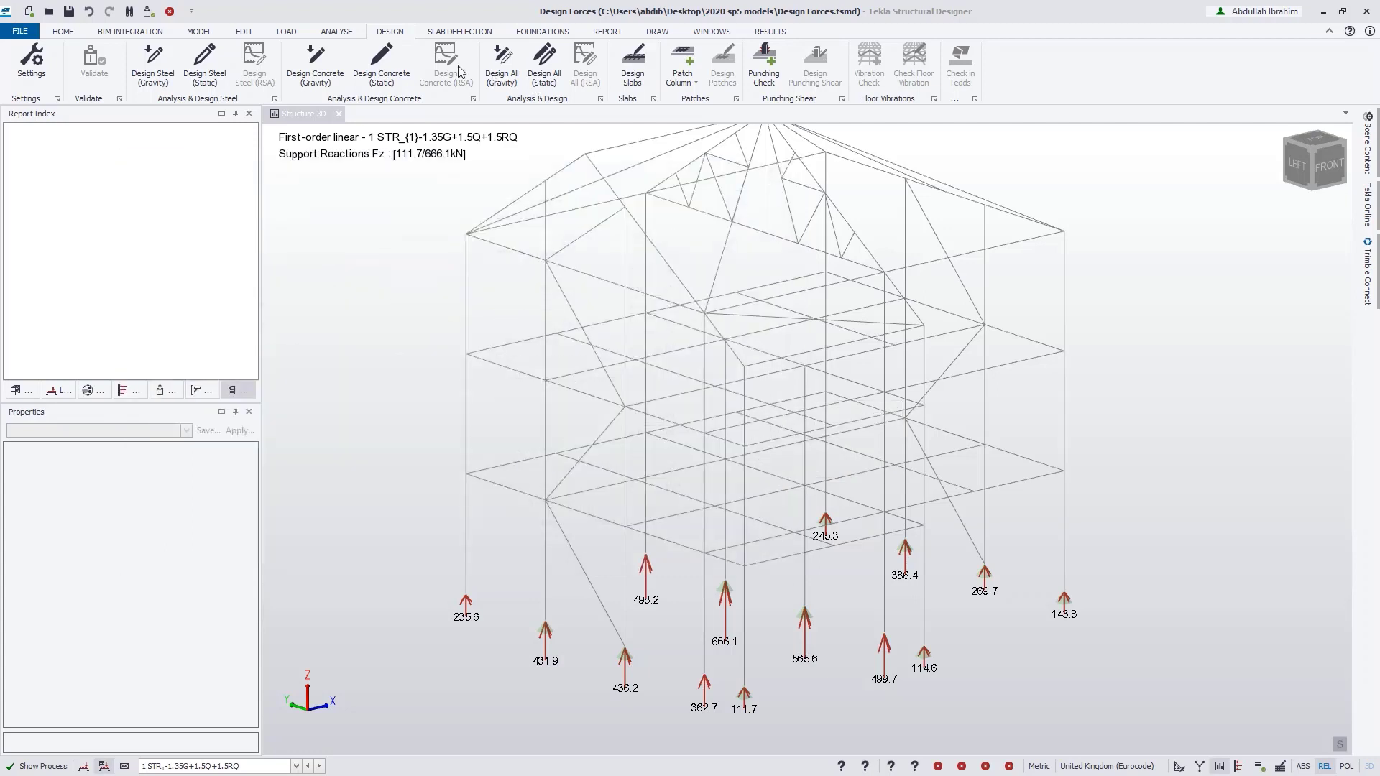
# - Generate the Foundation Reactions model report with the Gravity Combination loading filter applied to its reactions chapter
pyautogui.click(610, 34)
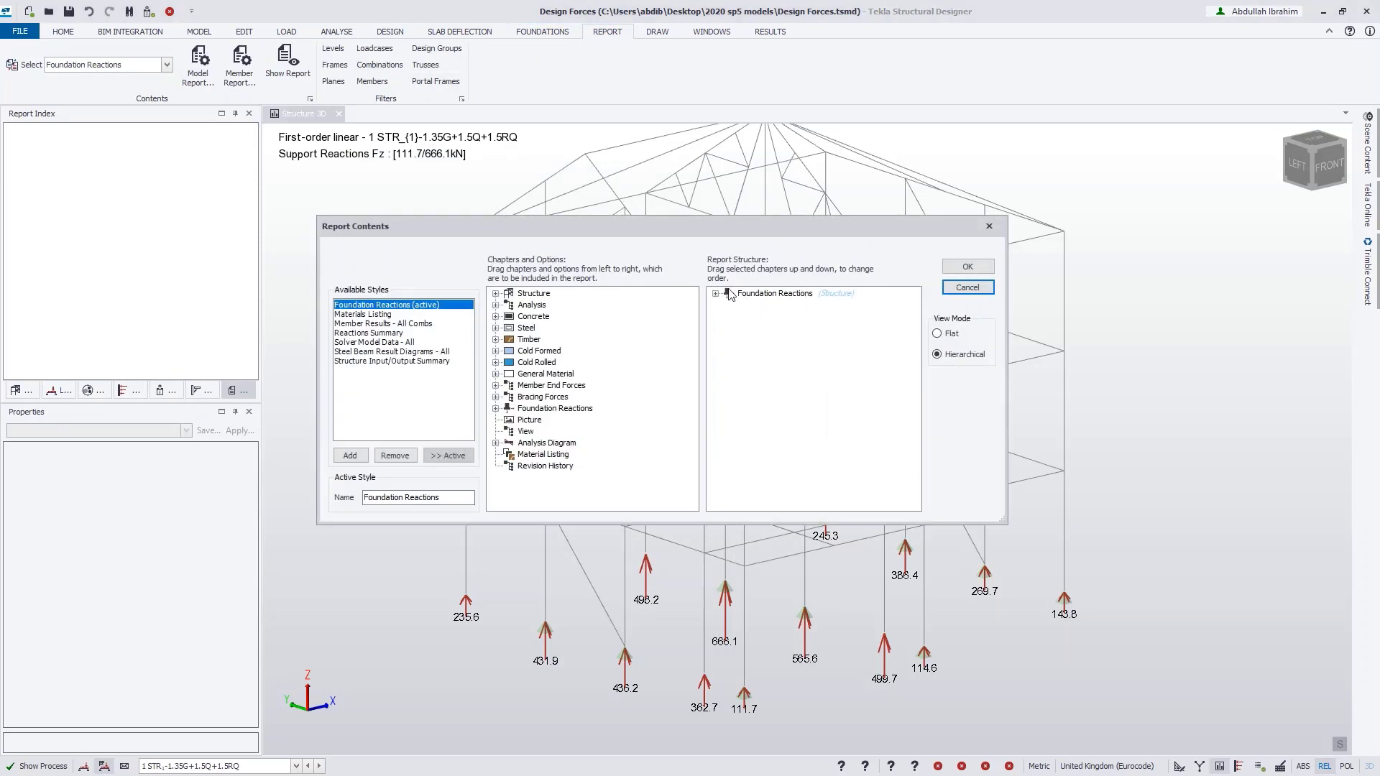
pyautogui.click(715, 294)
pyautogui.rightClick(760, 307)
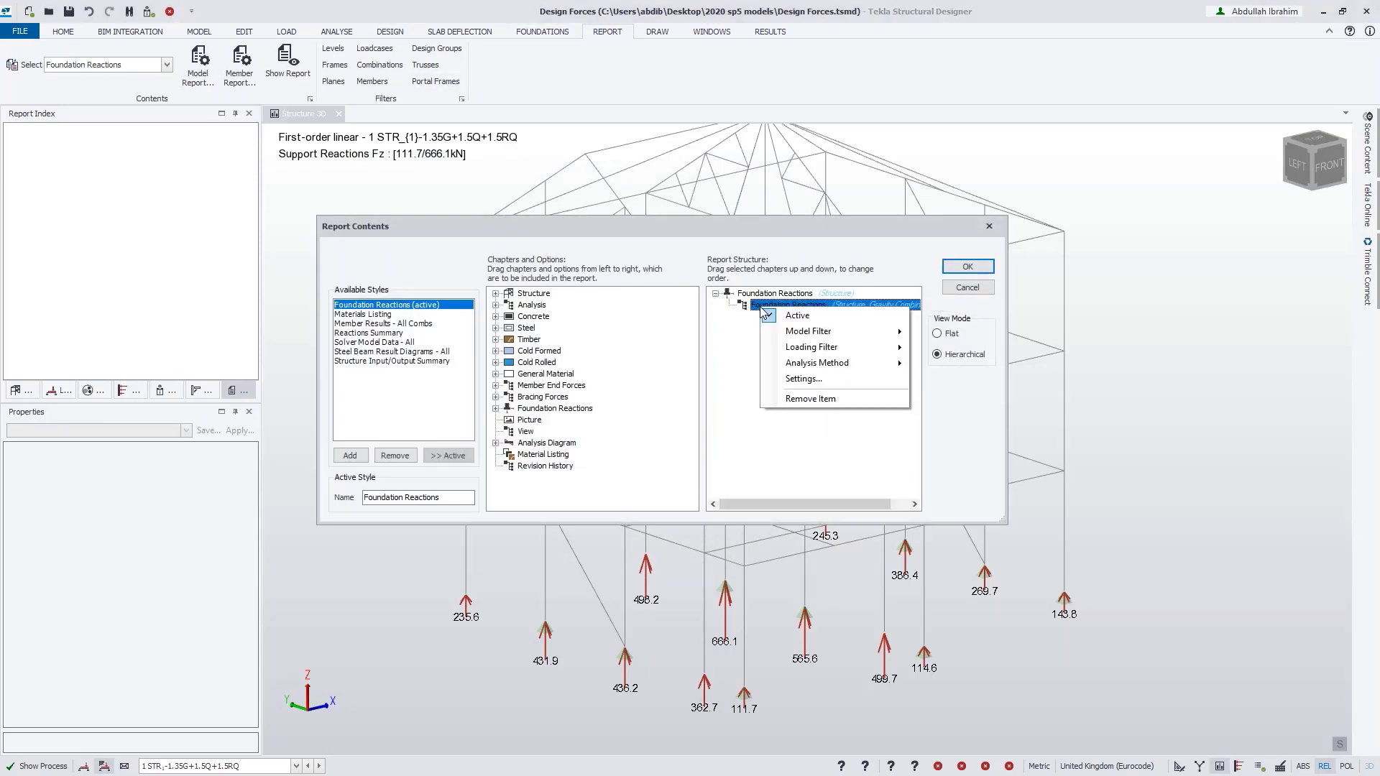
pyautogui.moveTo(871, 355)
pyautogui.click(978, 429)
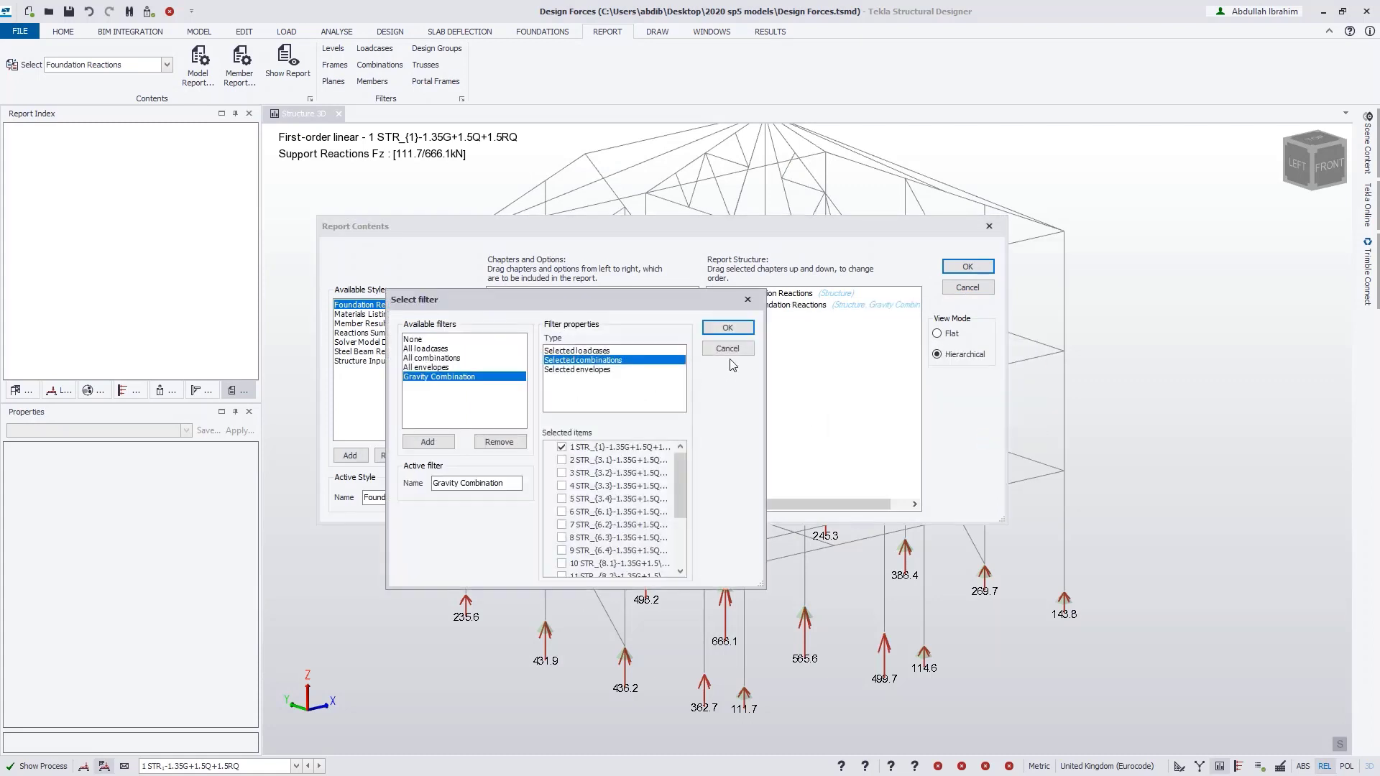
pyautogui.click(727, 328)
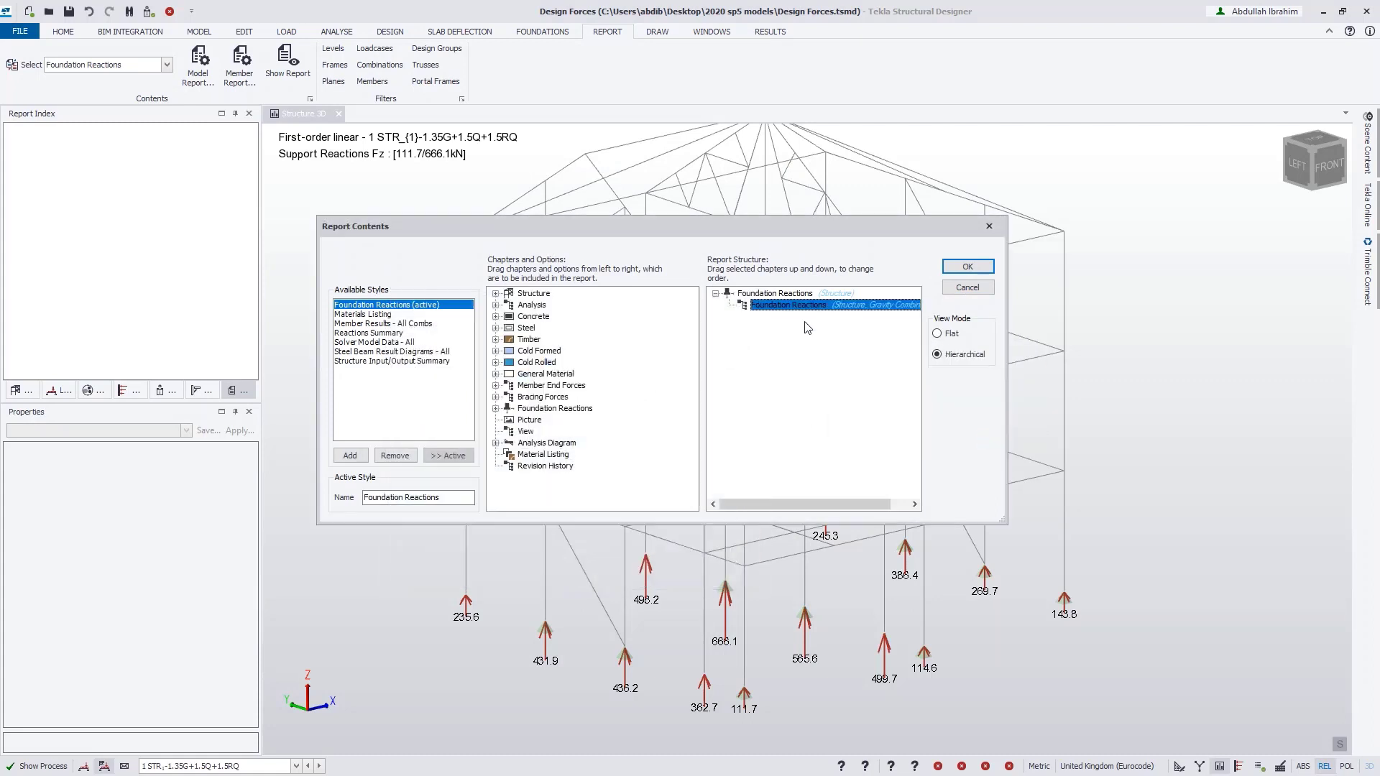
pyautogui.click(967, 267)
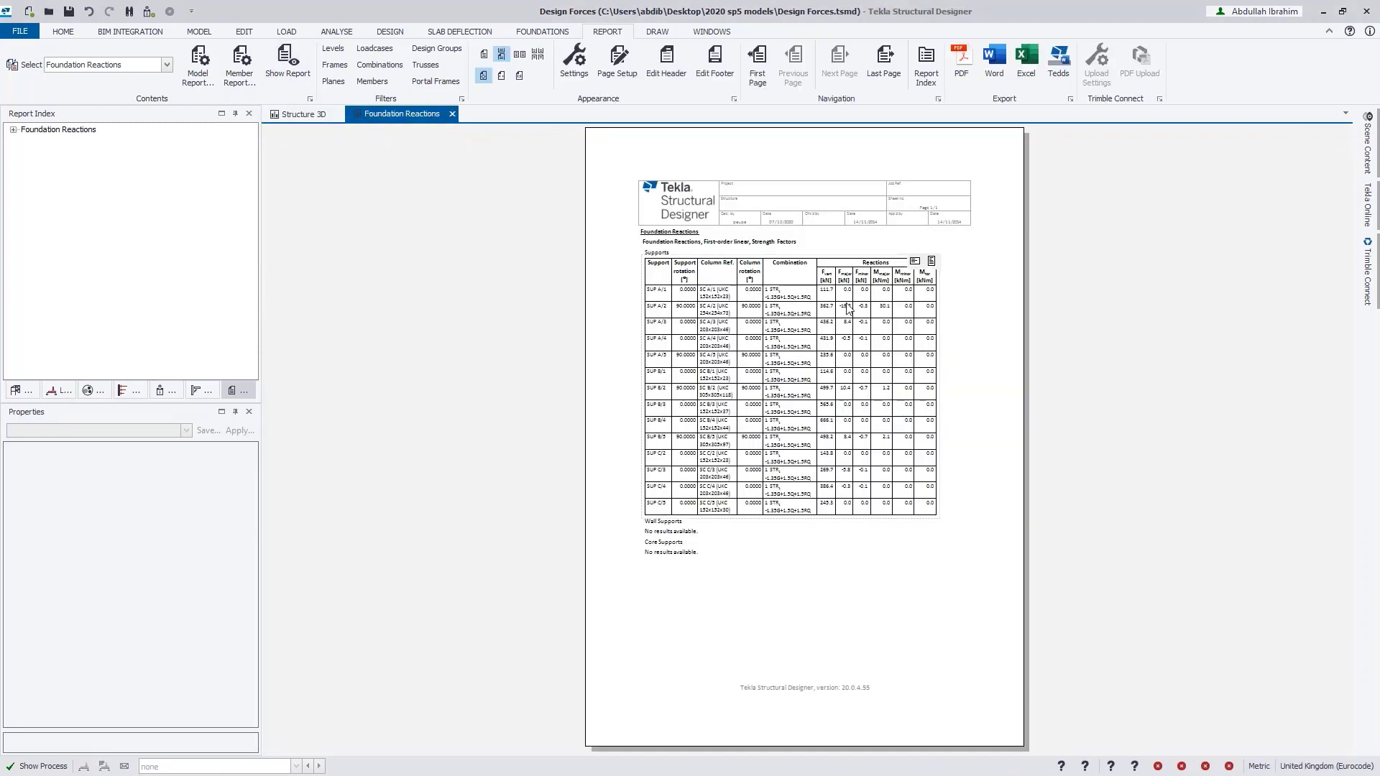
pyautogui.keyDown('ctrl'); pyautogui.scroll(3, 844, 301); pyautogui.keyUp('ctrl')
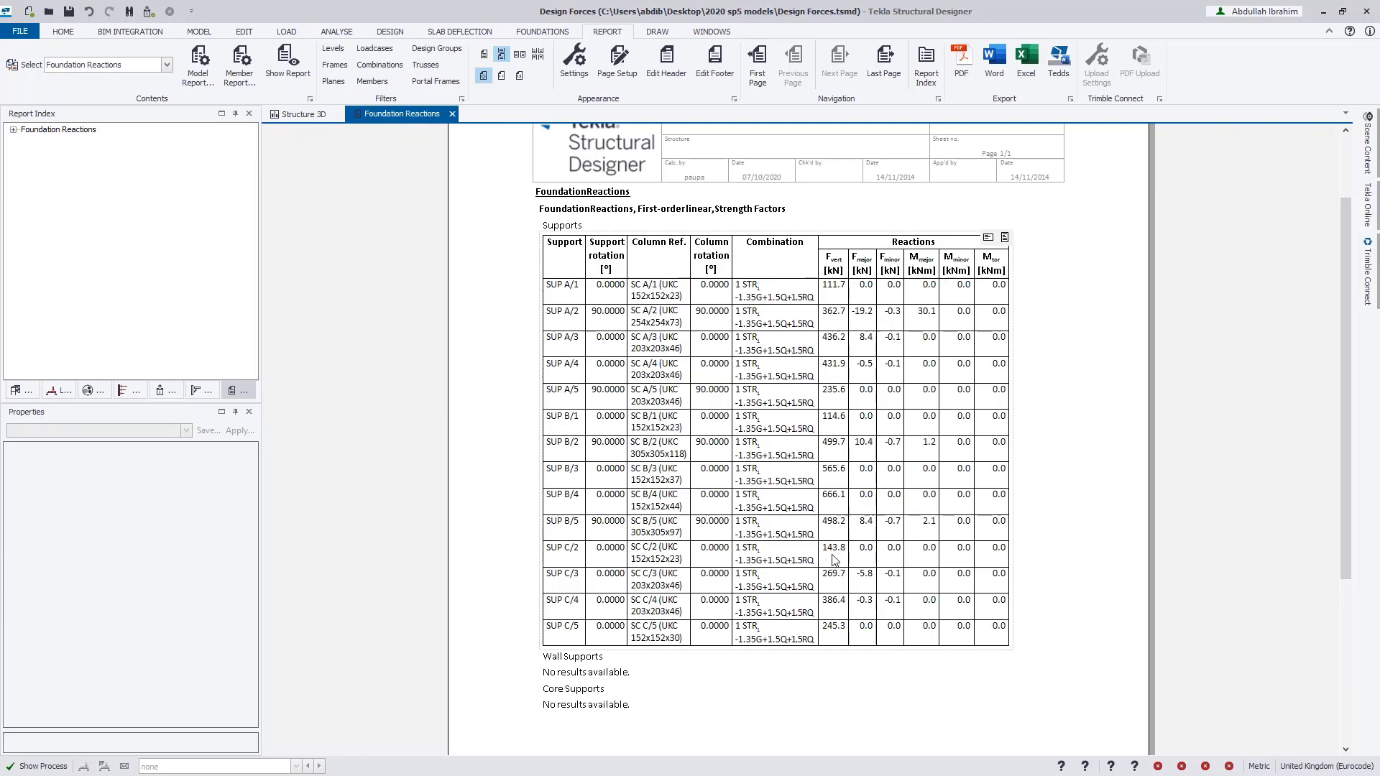
# - Set the minimum axial force for foundation reactions to 150 kN and compare the updated report with the 3D support reactions
pyautogui.click(305, 114)
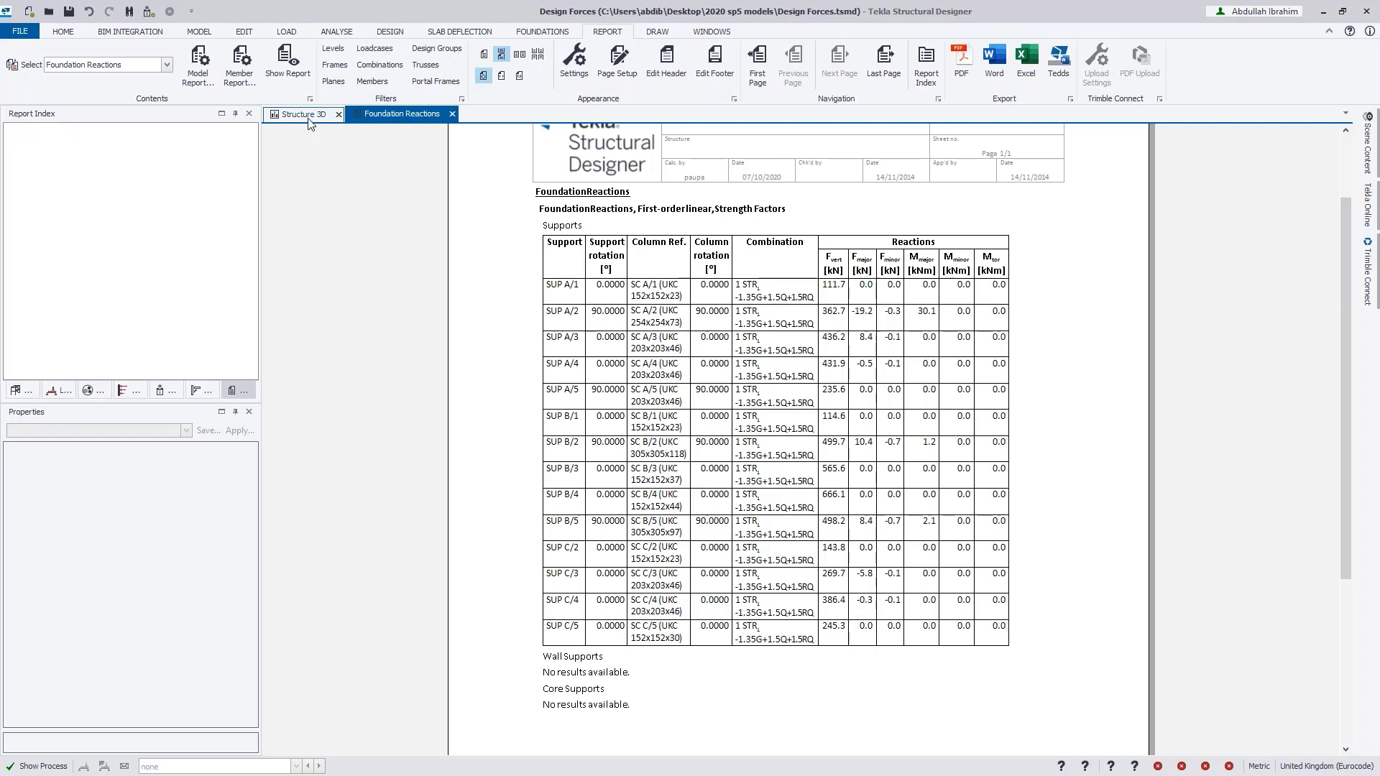
pyautogui.click(395, 117)
pyautogui.click(390, 32)
pyautogui.click(31, 61)
pyautogui.click(650, 417)
pyautogui.write('150')
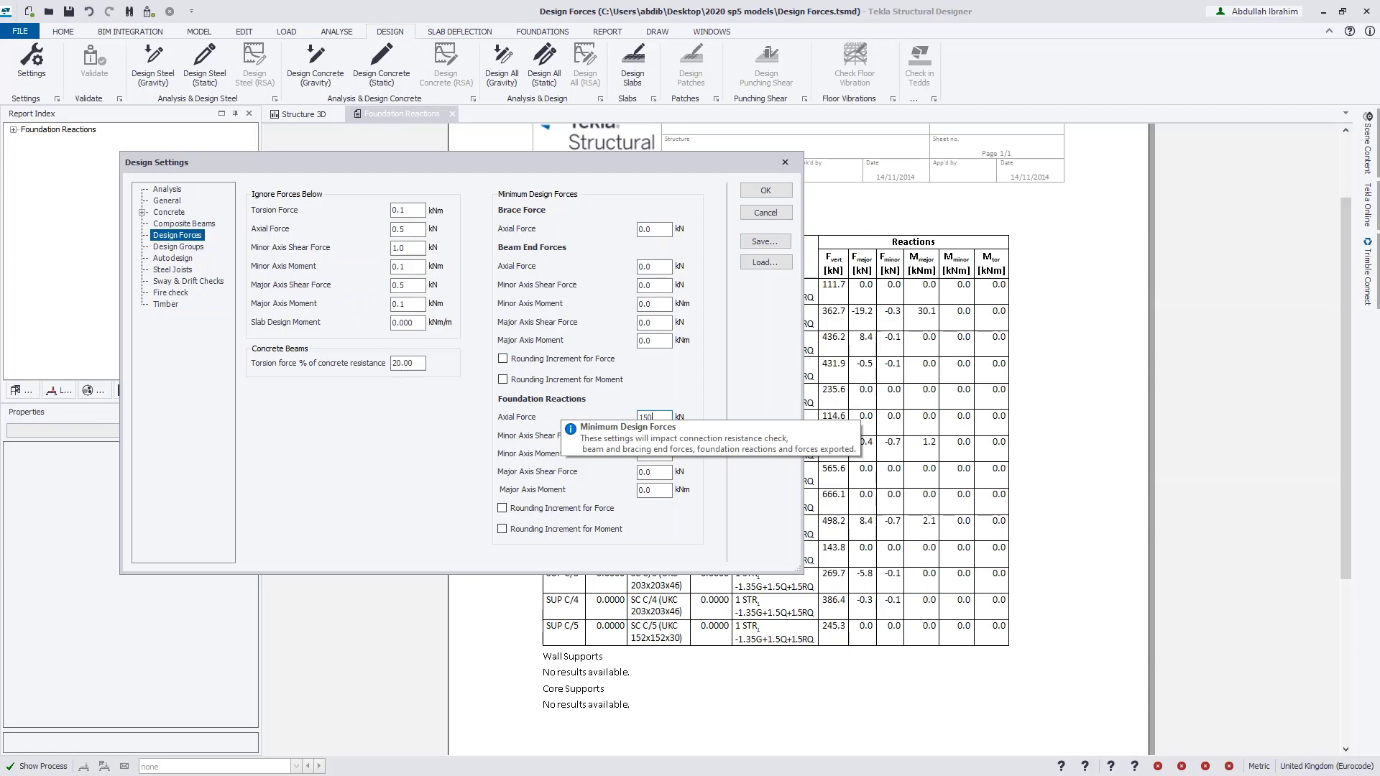
pyautogui.click(755, 196)
pyautogui.click(1264, 135)
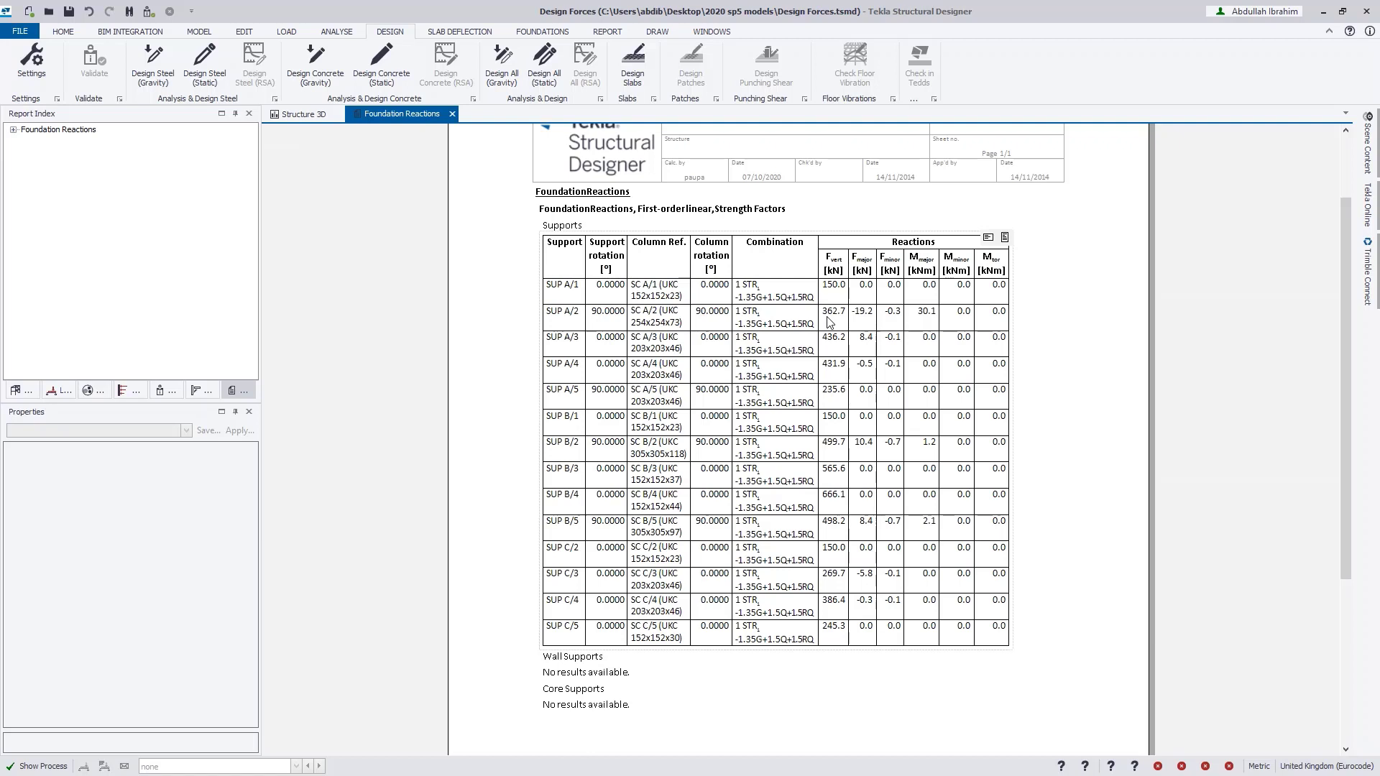
pyautogui.click(302, 115)
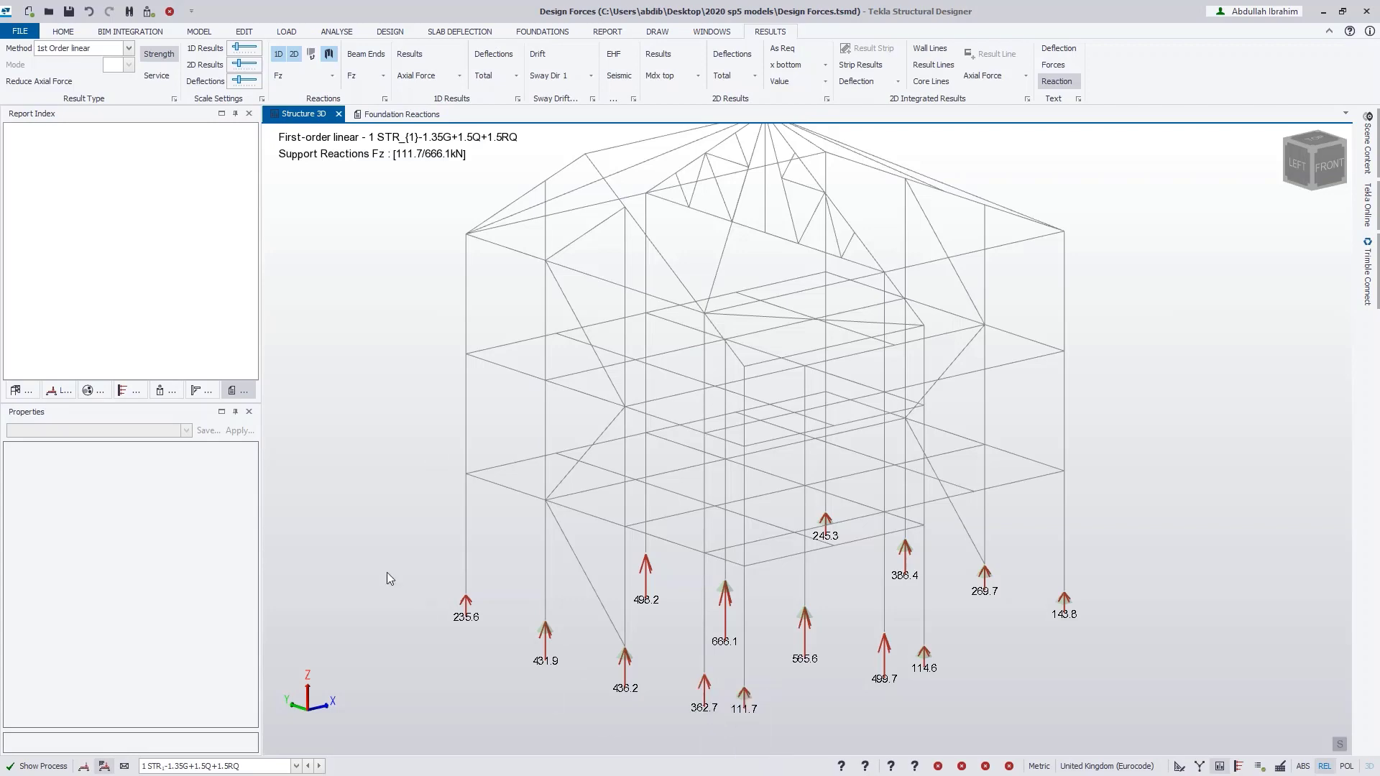
pyautogui.click(396, 115)
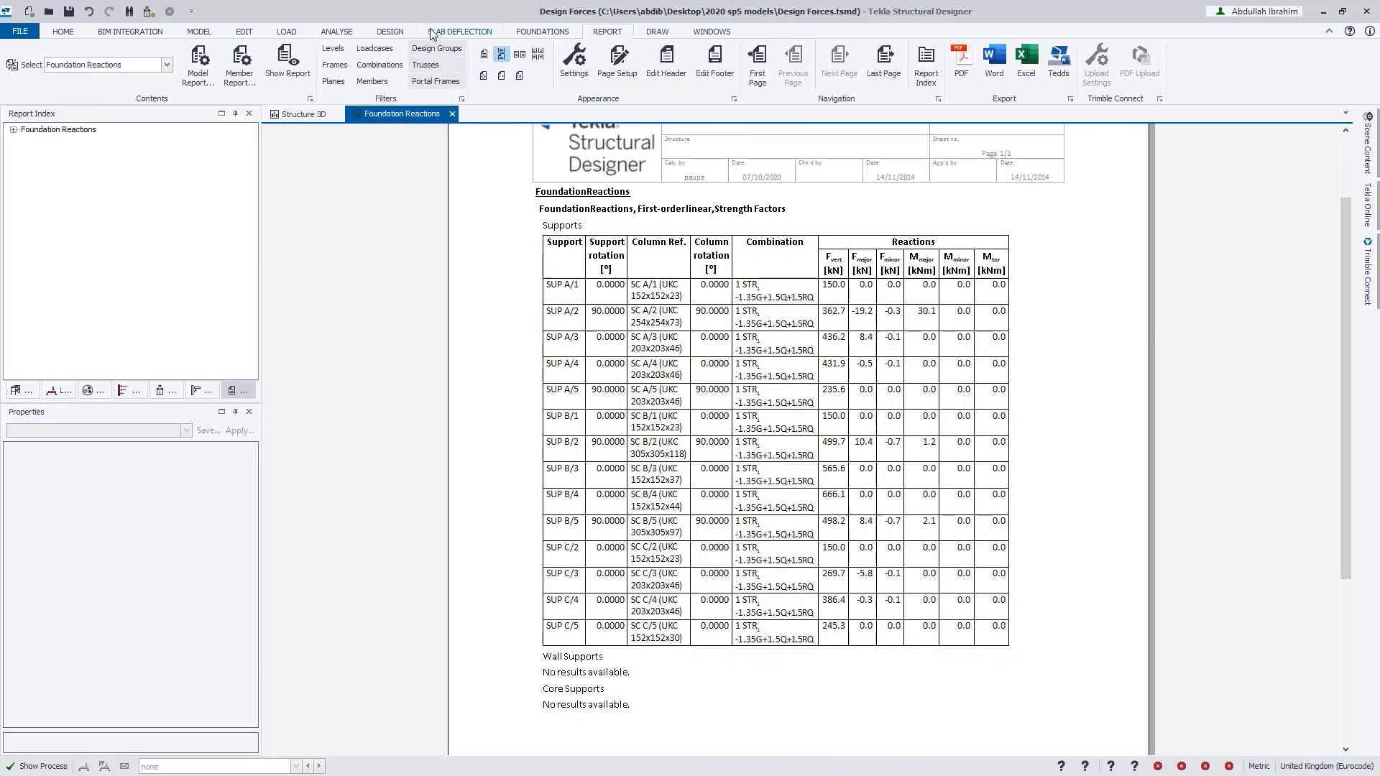
# - Enable a 10 kN rounding increment for foundation reaction forces in the design settings and update the report
pyautogui.click(390, 32)
pyautogui.click(34, 67)
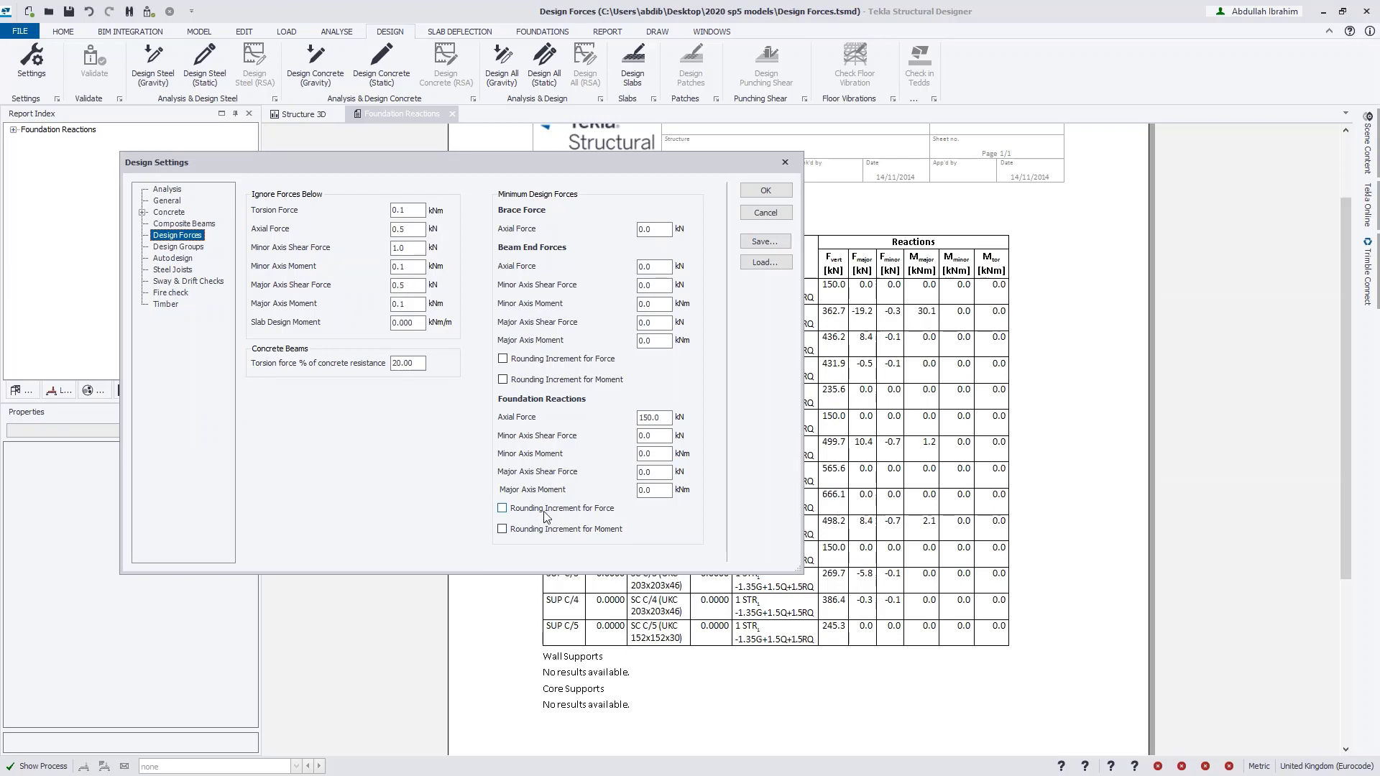
pyautogui.click(545, 514)
pyautogui.click(782, 196)
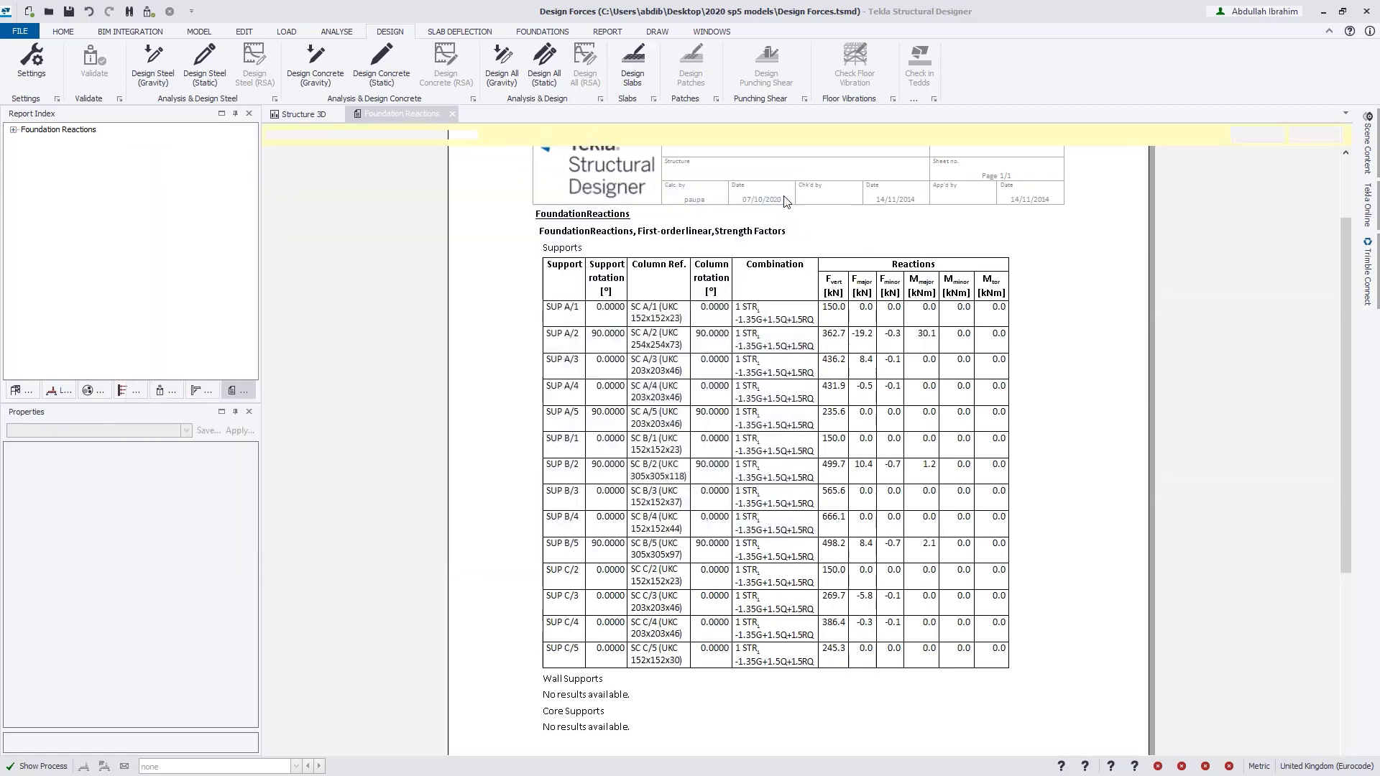
pyautogui.click(1254, 135)
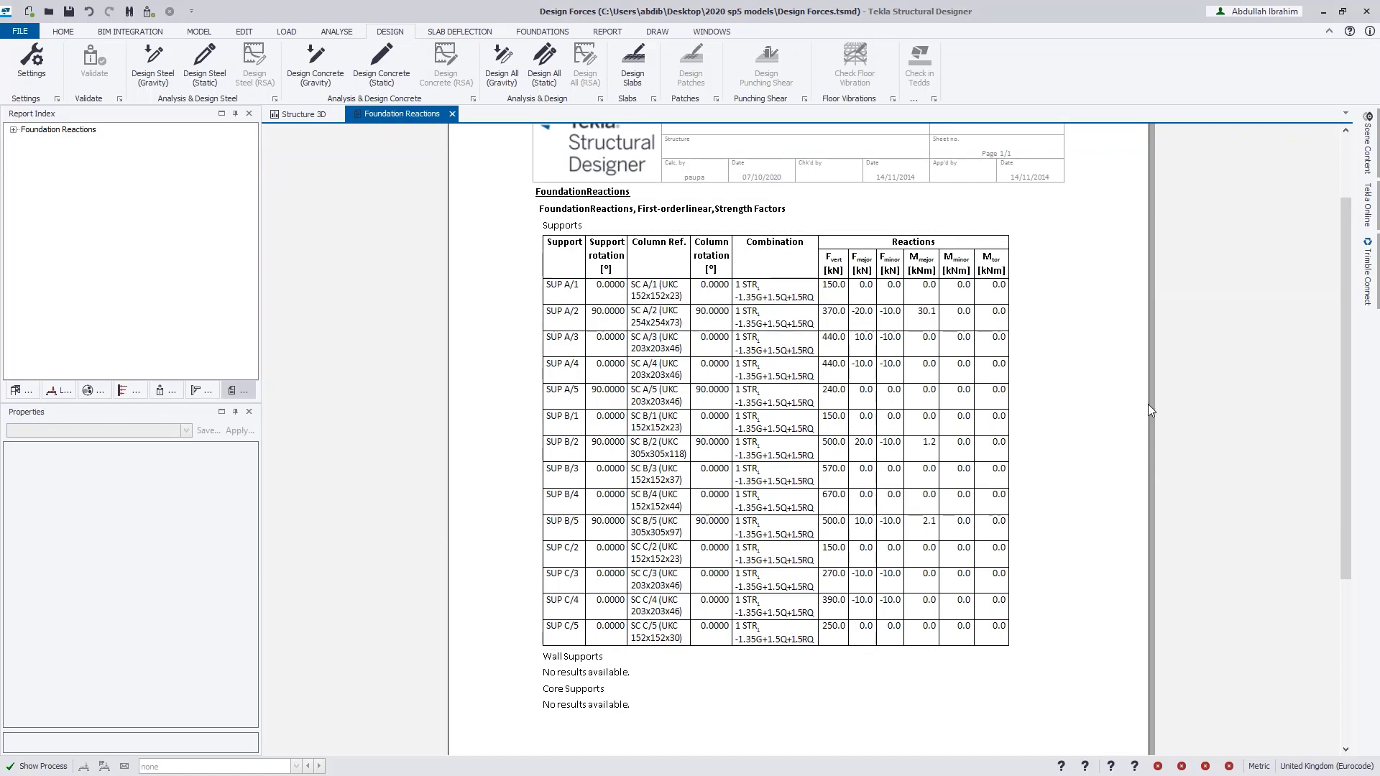
# - Enable a 5 kNm rounding increment for foundation reaction moments in the design settings and update the report
pyautogui.click(32, 63)
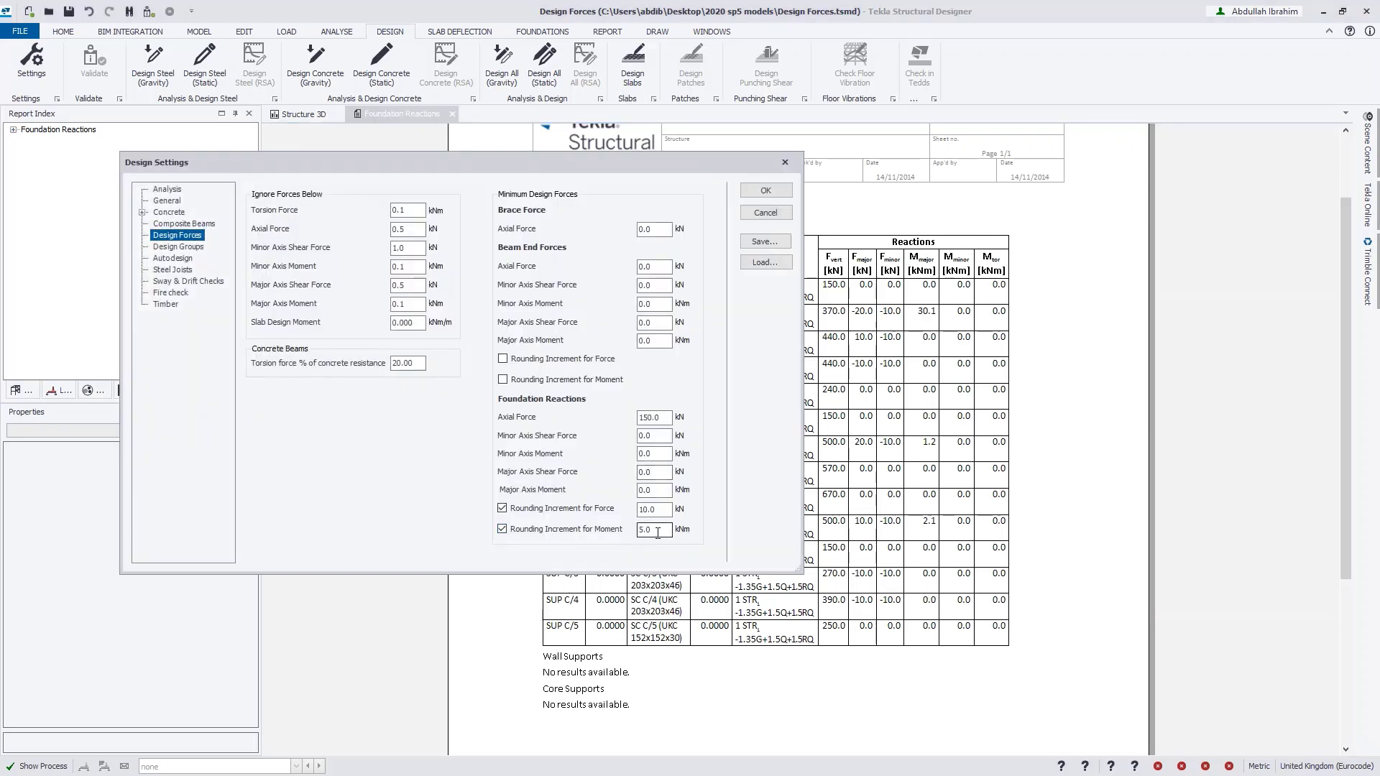
pyautogui.moveTo(668, 545)
pyautogui.click(764, 192)
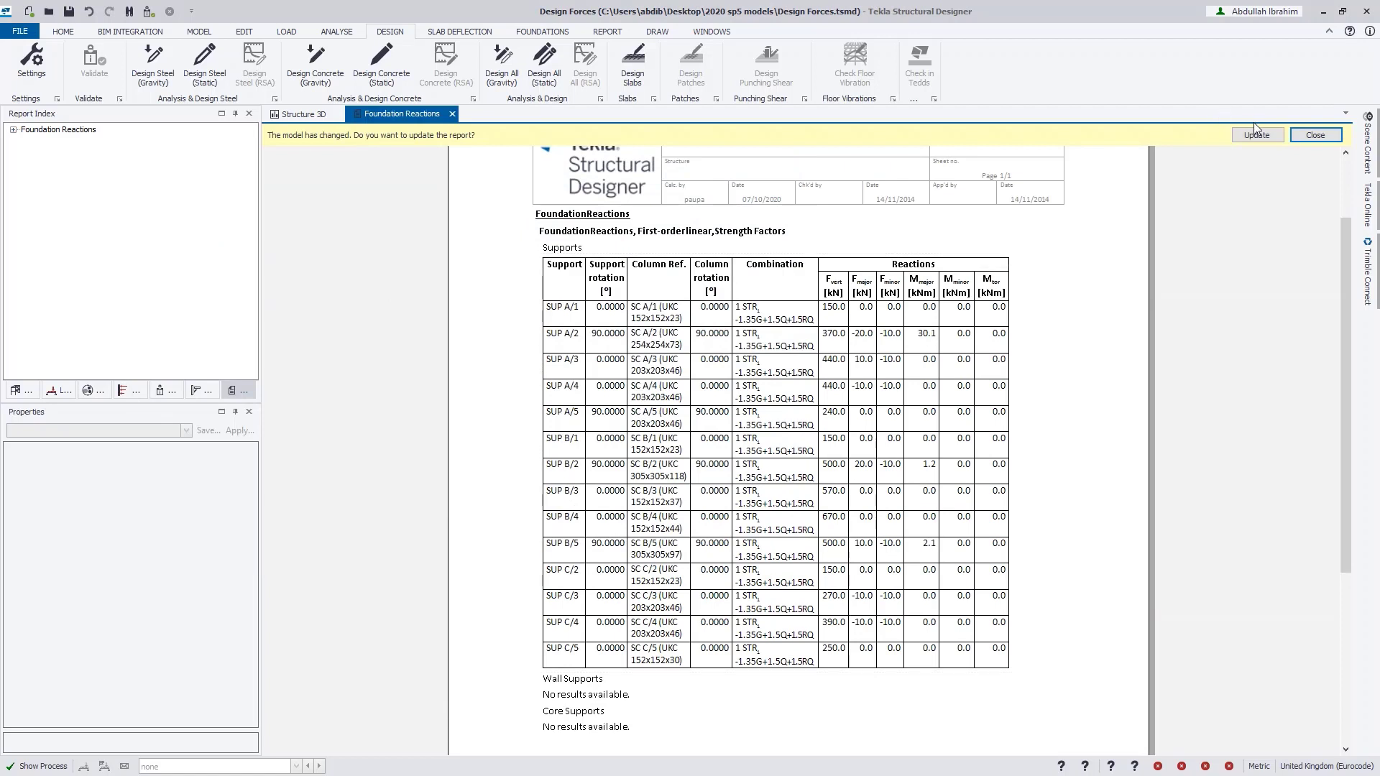
pyautogui.click(1256, 133)
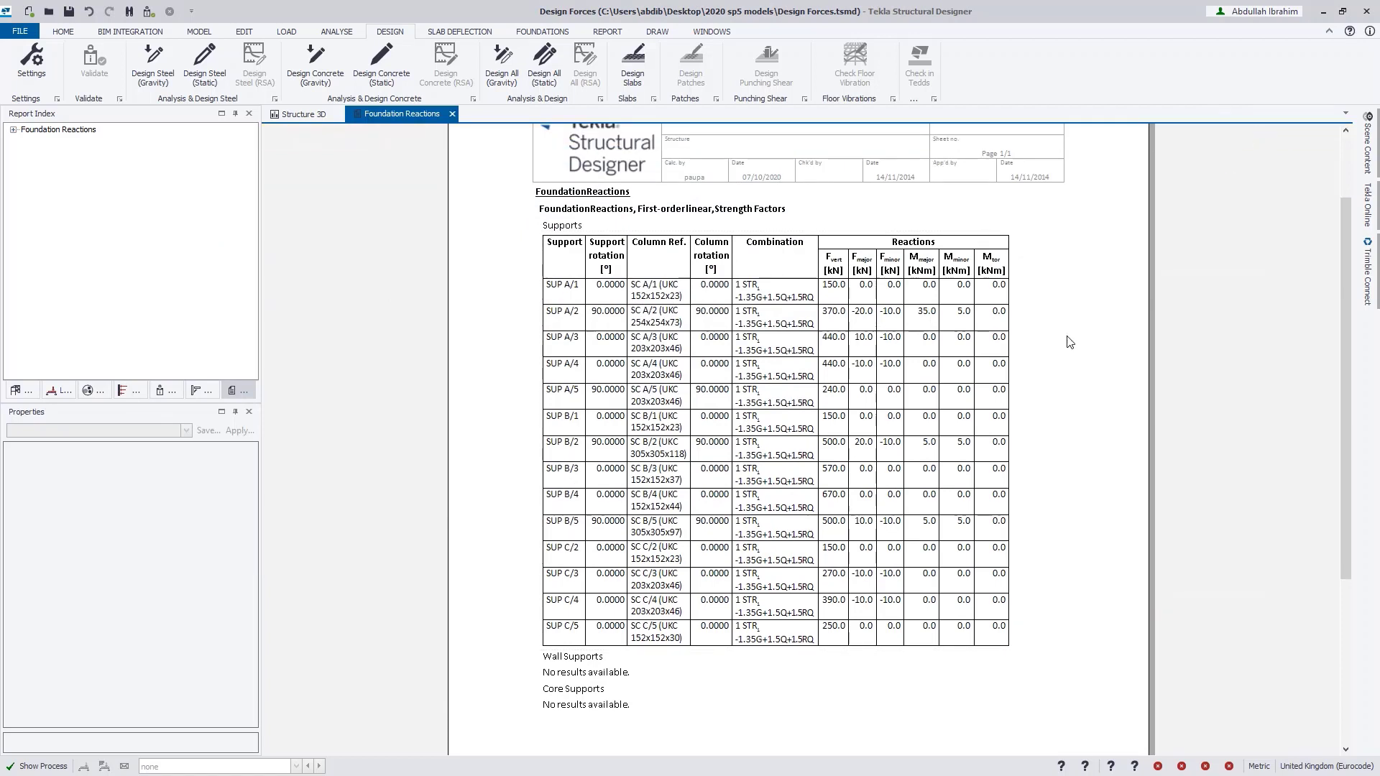
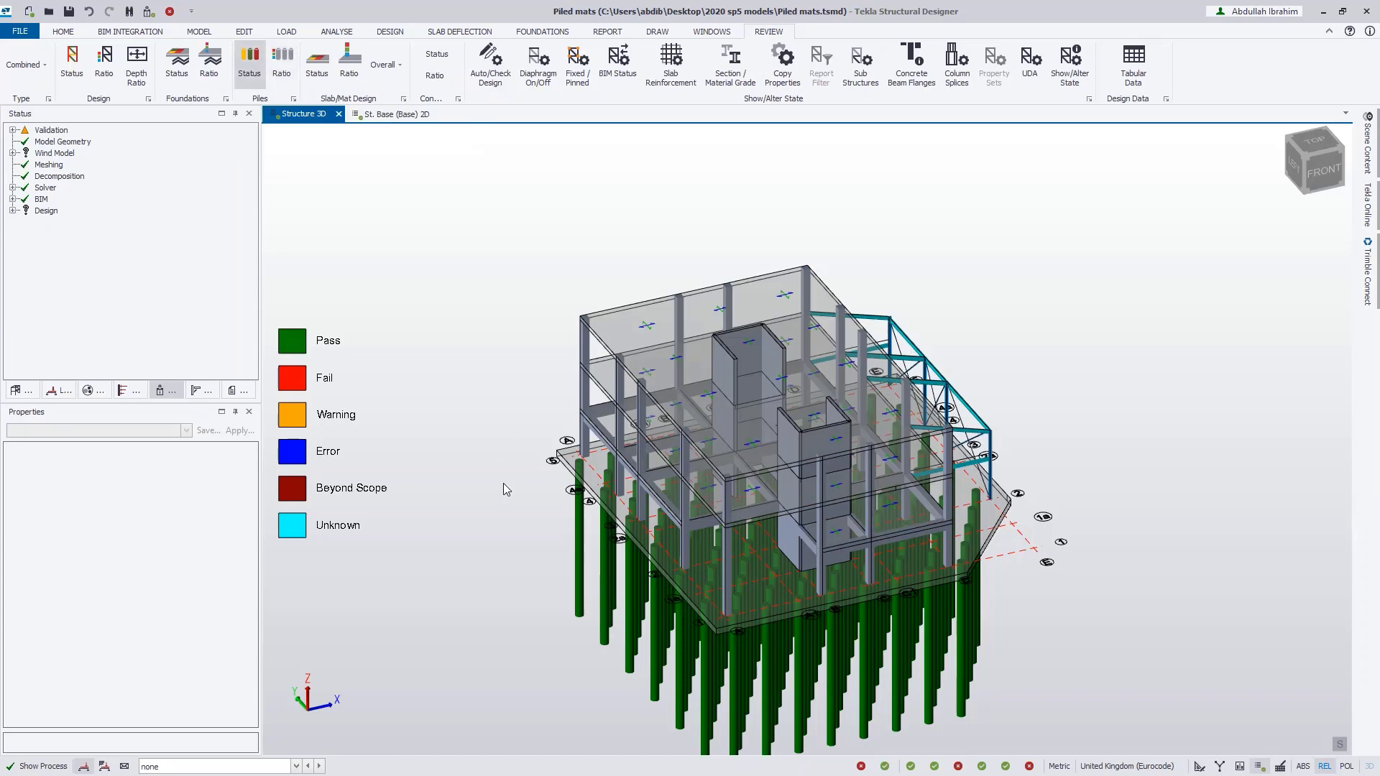
# - Check pile P 15 in the Piled mats model's 3D view and review its capacity summary and axial force checks
pyautogui.moveTo(503, 483)
pyautogui.mouseDown(button='right')
pyautogui.moveTo(469, 415)
pyautogui.moveTo(522, 453)
pyautogui.moveTo(514, 461)
pyautogui.mouseUp(button='right')
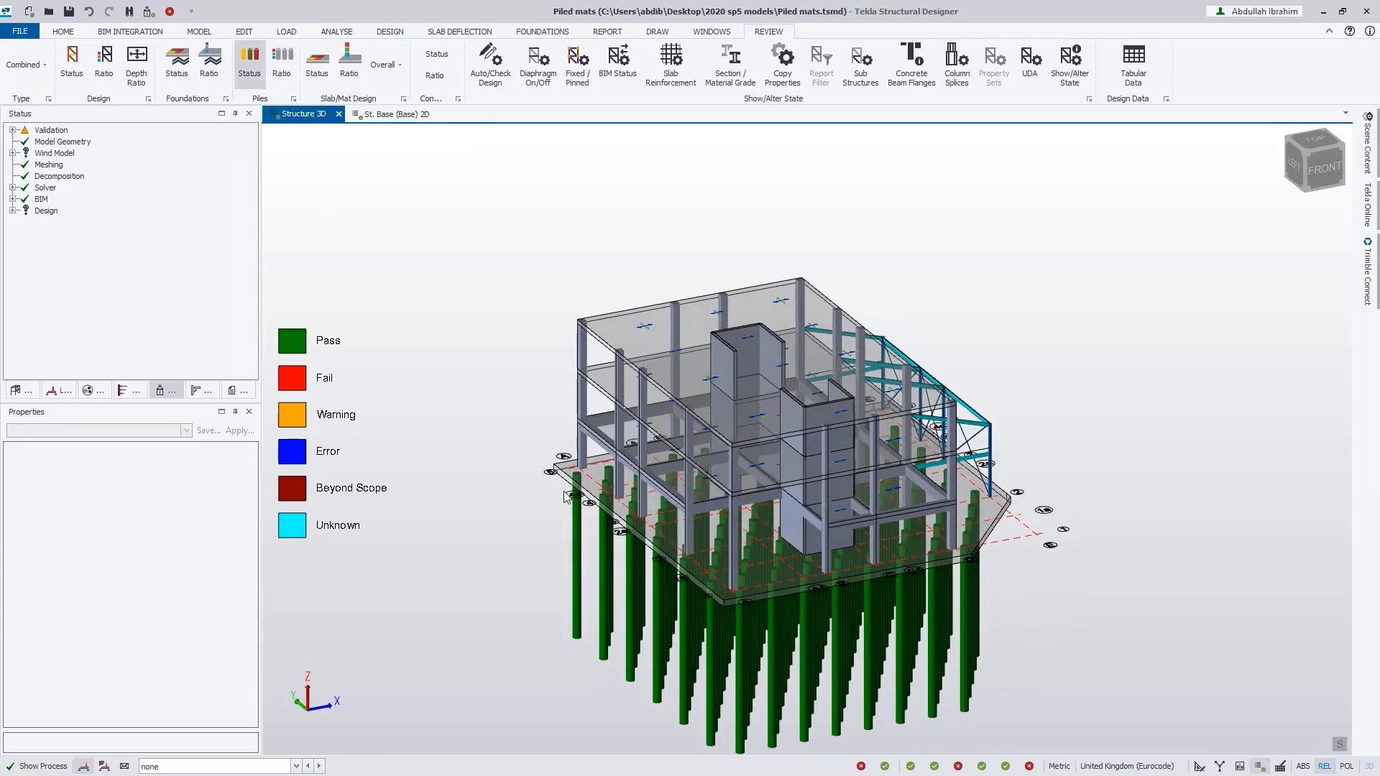
pyautogui.moveTo(578, 510)
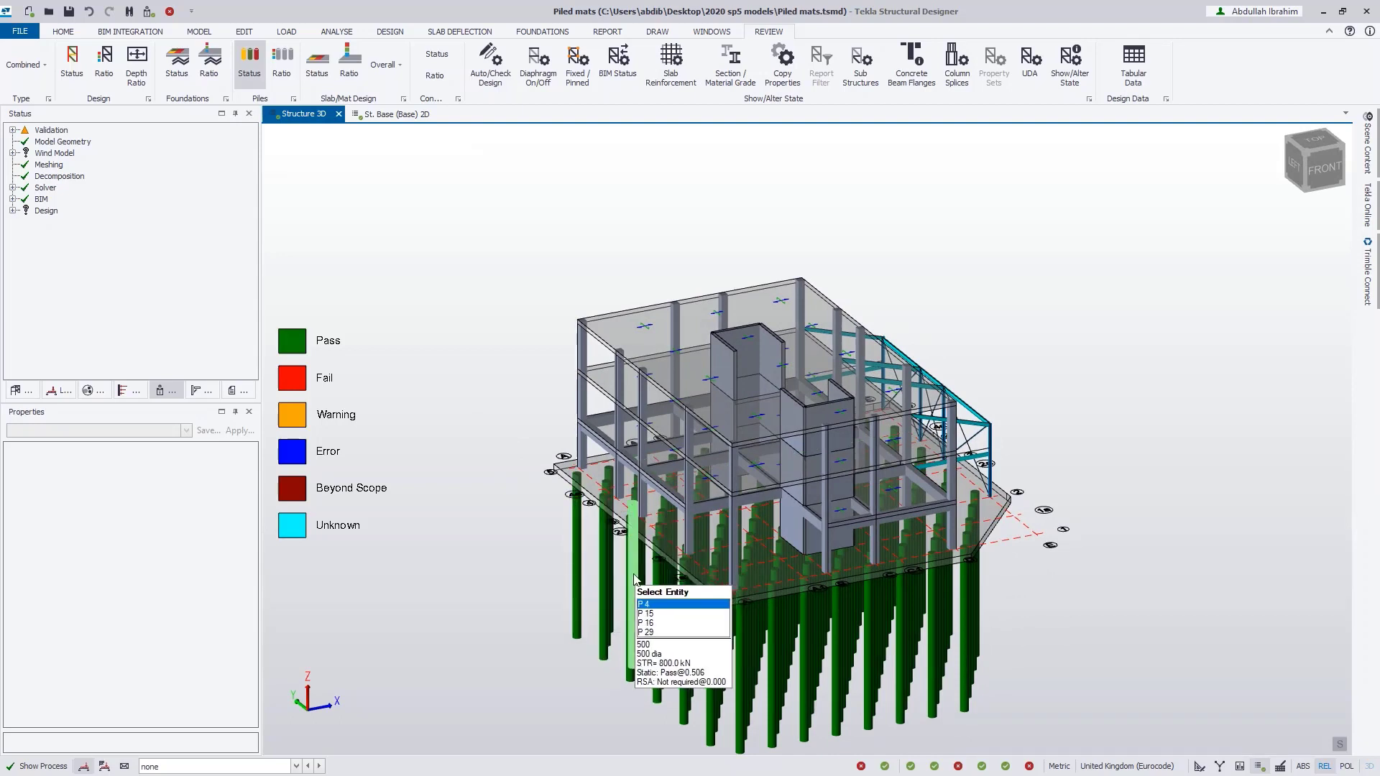
pyautogui.rightClick(634, 579)
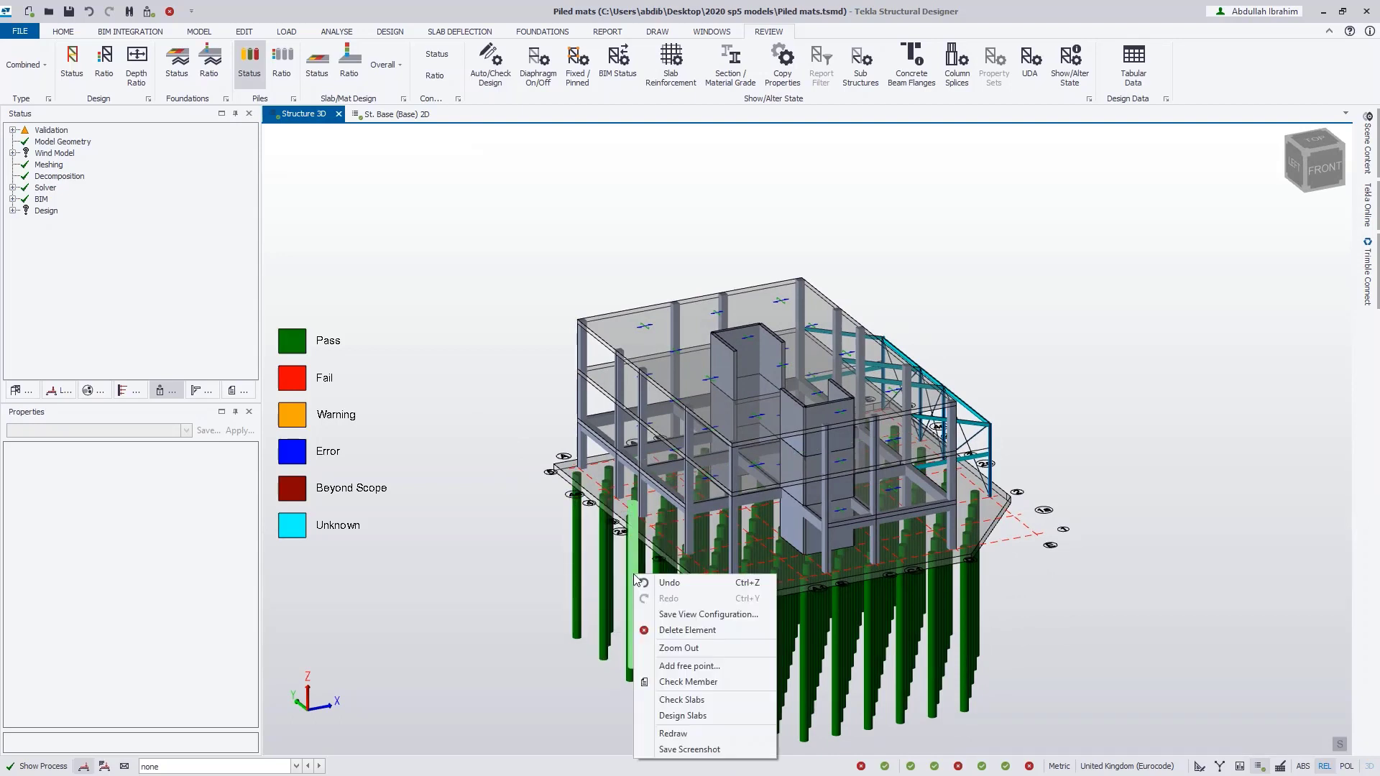
pyautogui.click(694, 681)
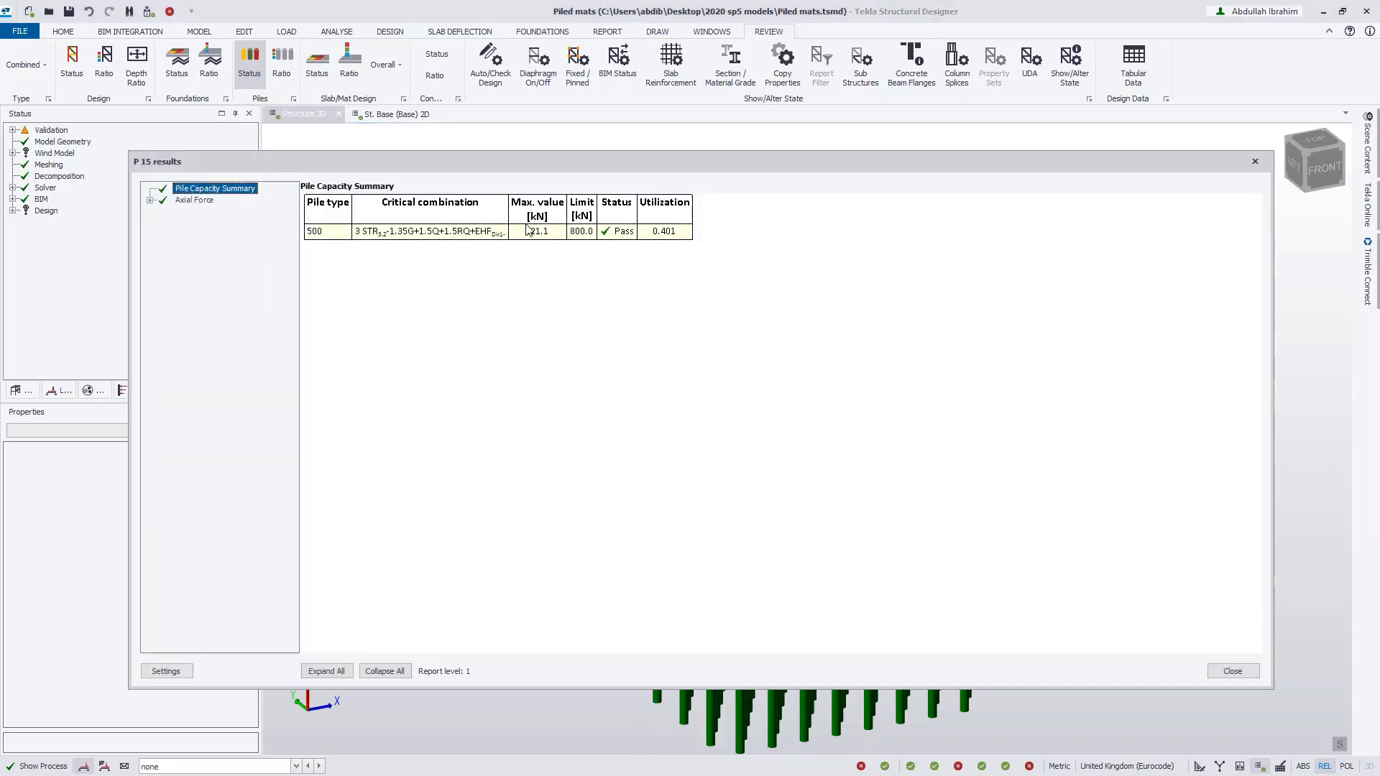
pyautogui.click(148, 202)
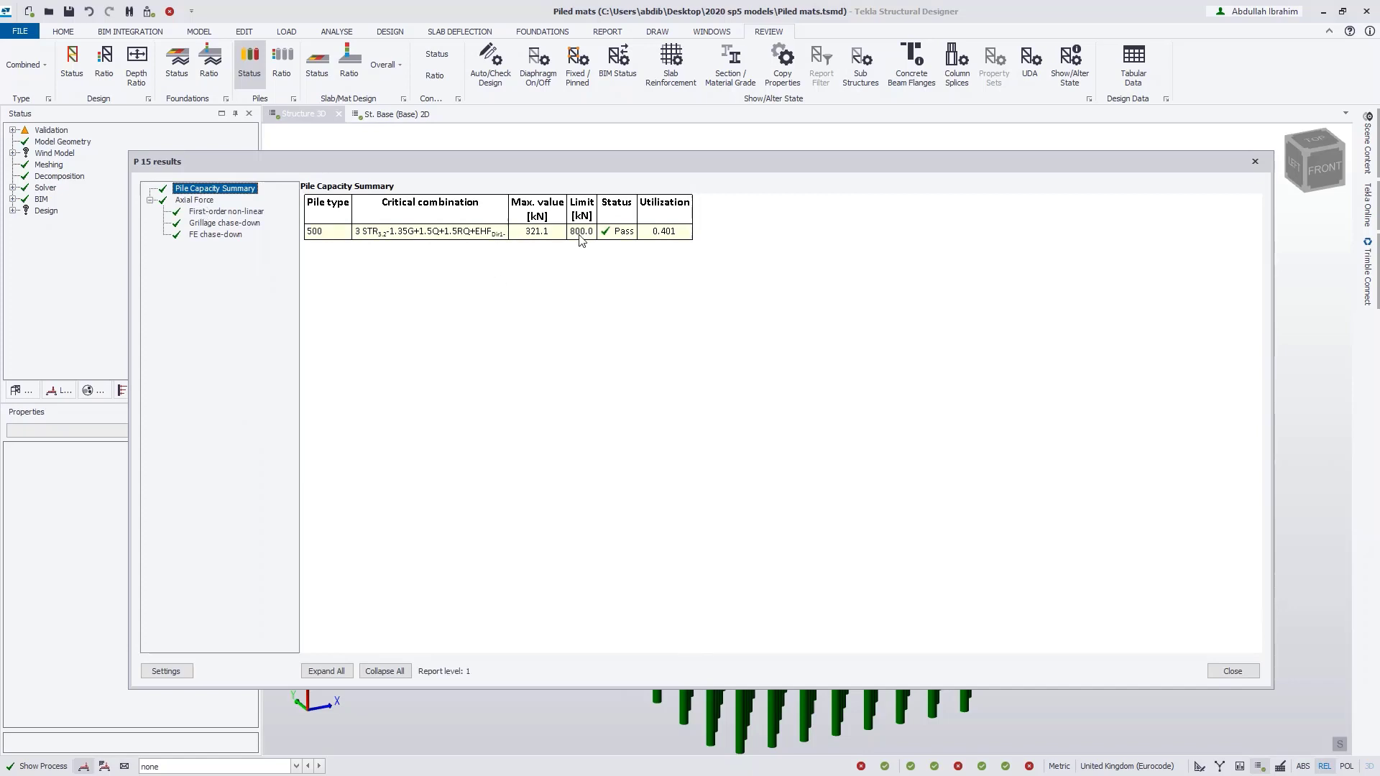
pyautogui.click(1229, 670)
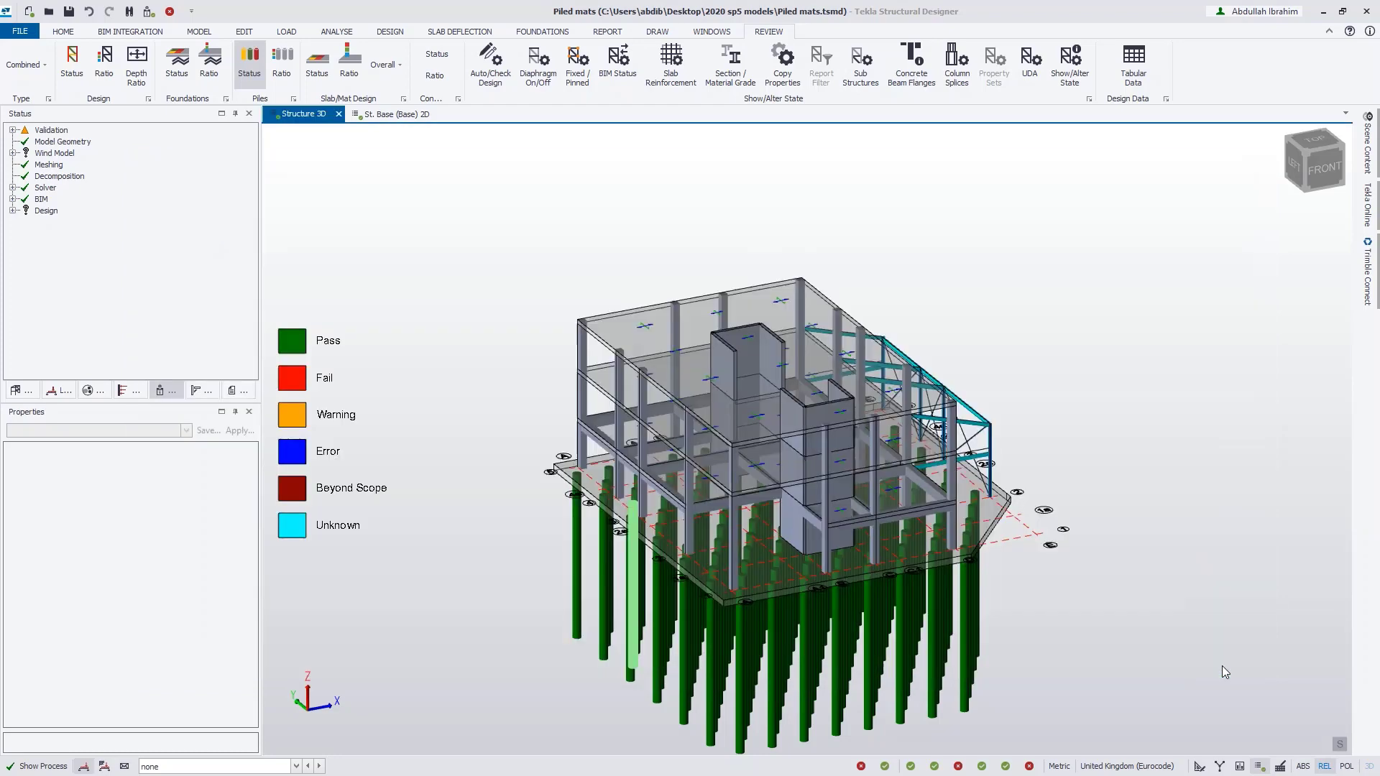
# - Display the pile utilization ratios on the St. Base (Base) 2D plan and review the check results of pile P 50
pyautogui.click(280, 73)
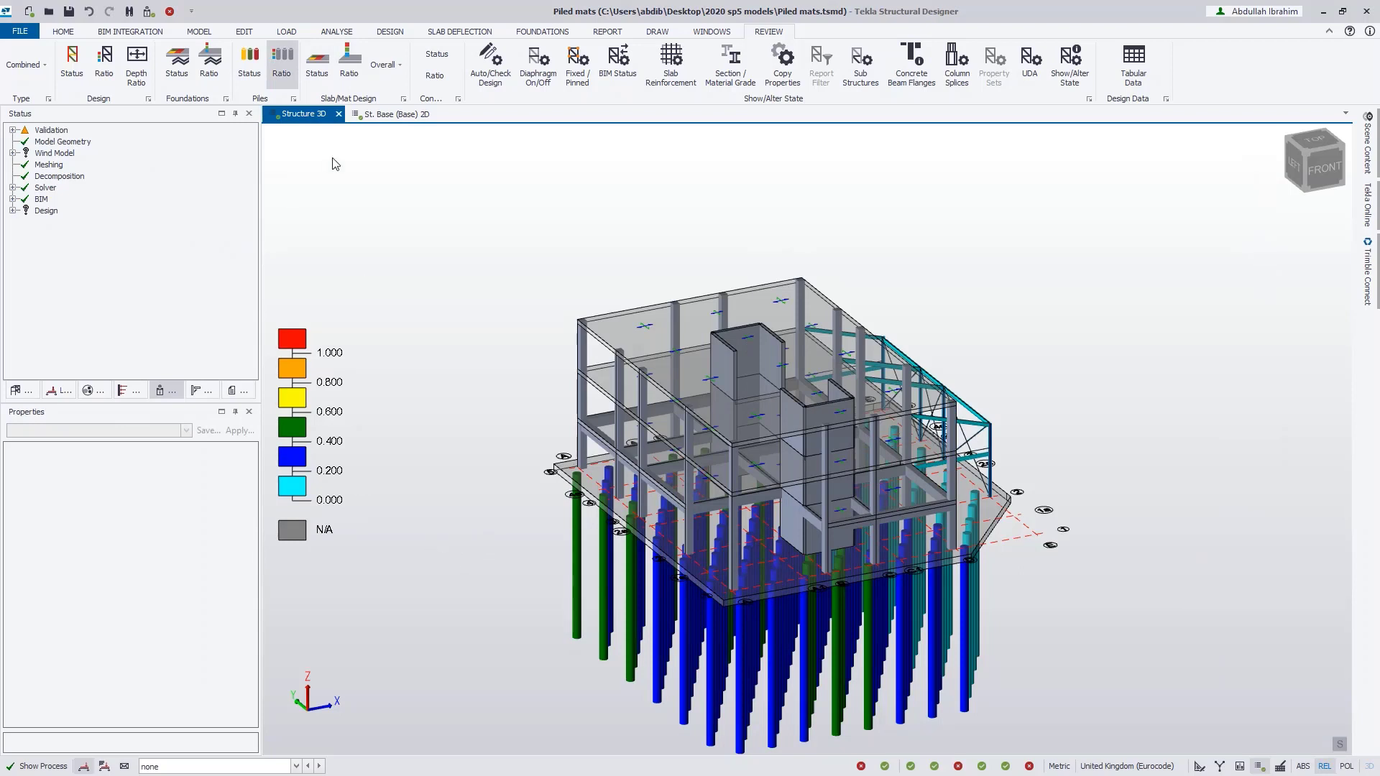
pyautogui.click(386, 115)
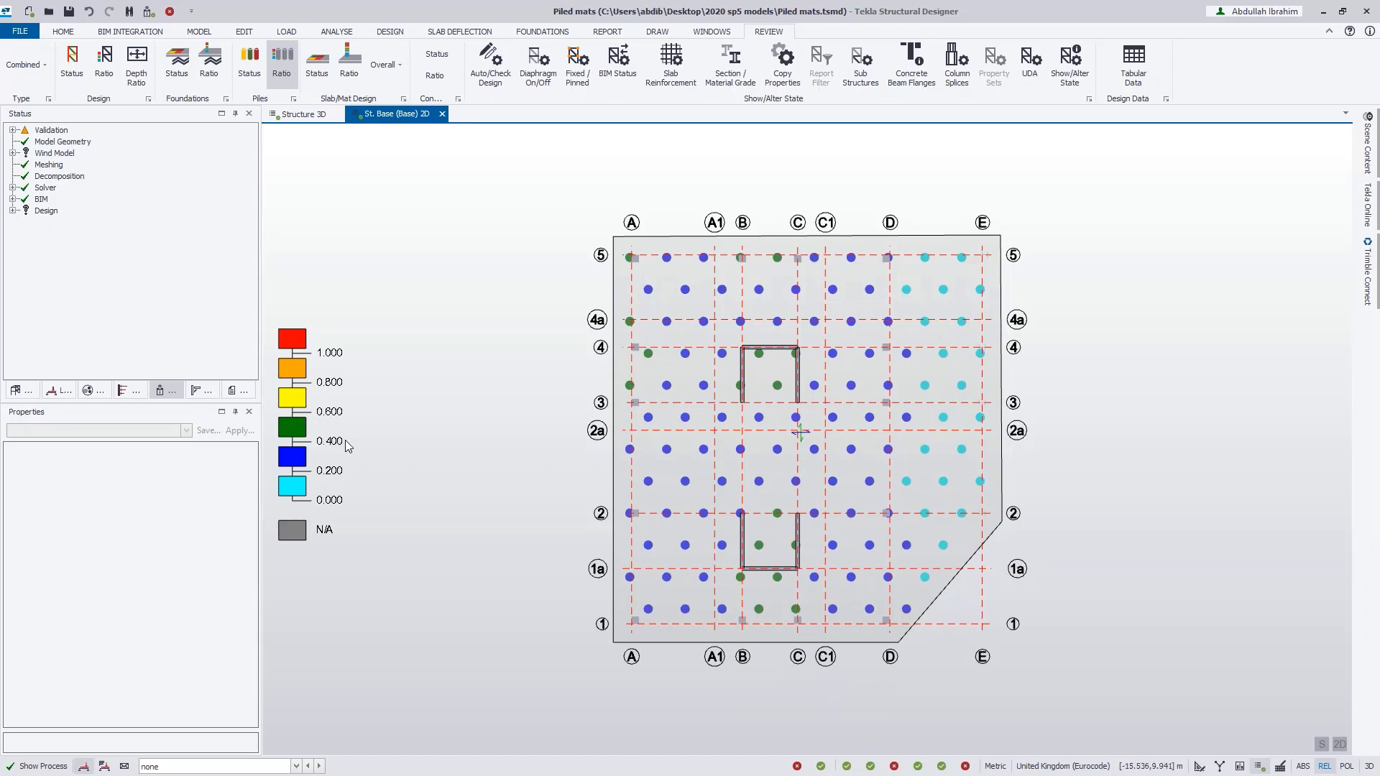
pyautogui.rightClick(779, 390)
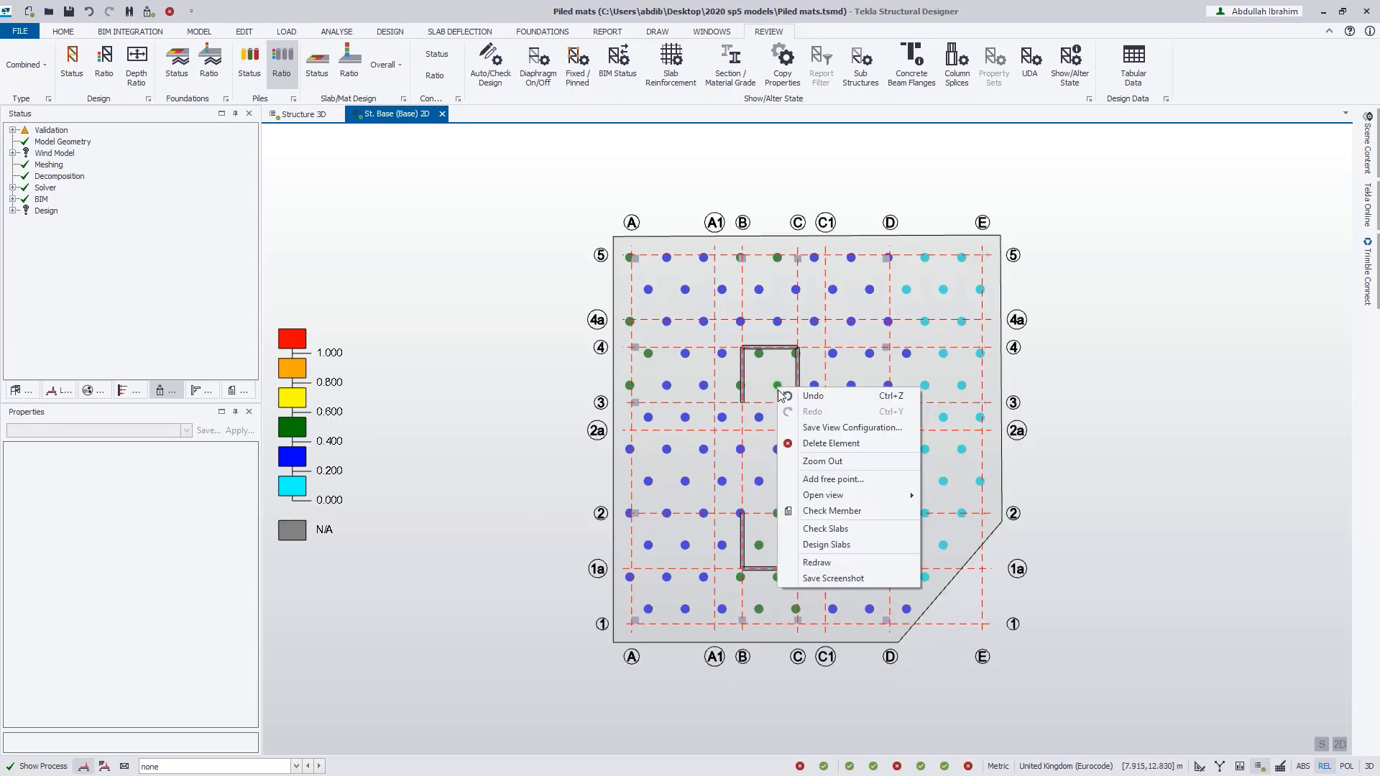
pyautogui.click(834, 513)
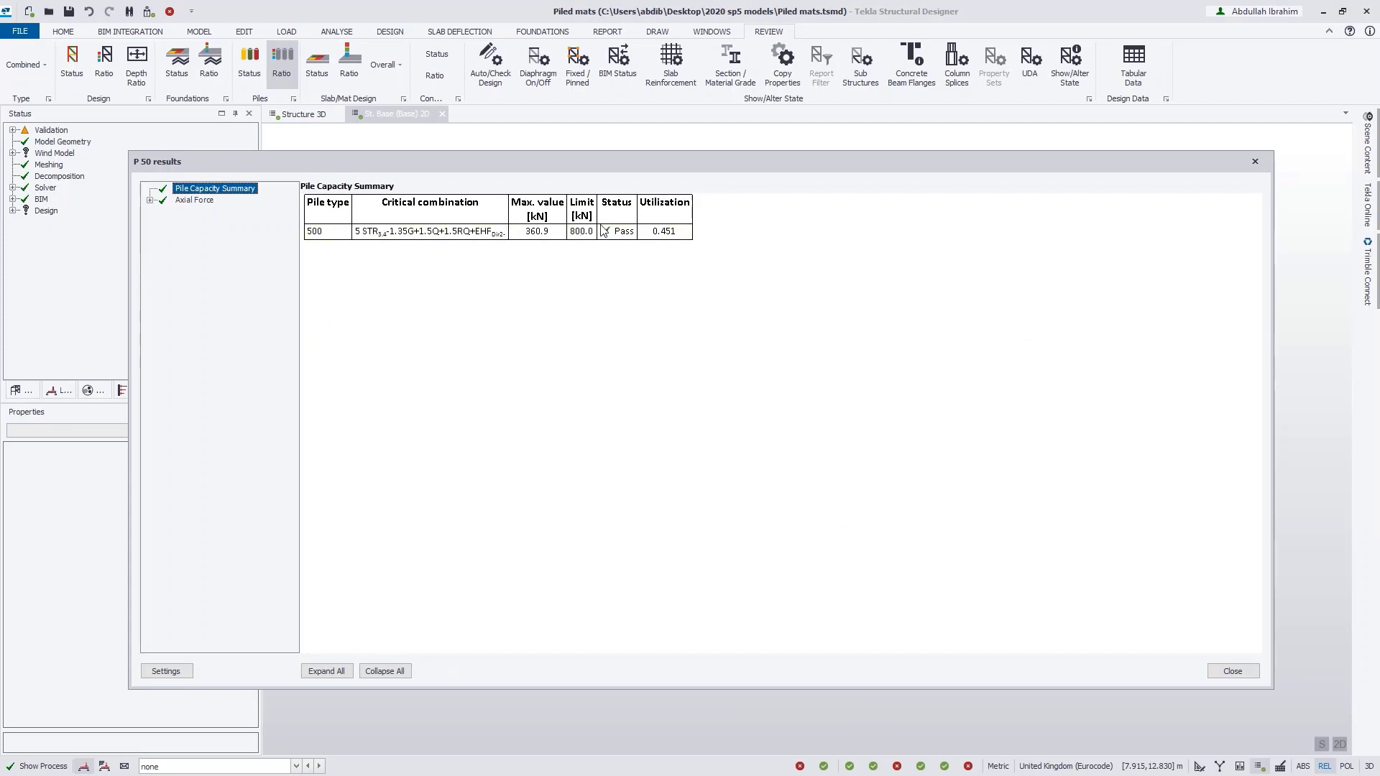
pyautogui.click(1236, 676)
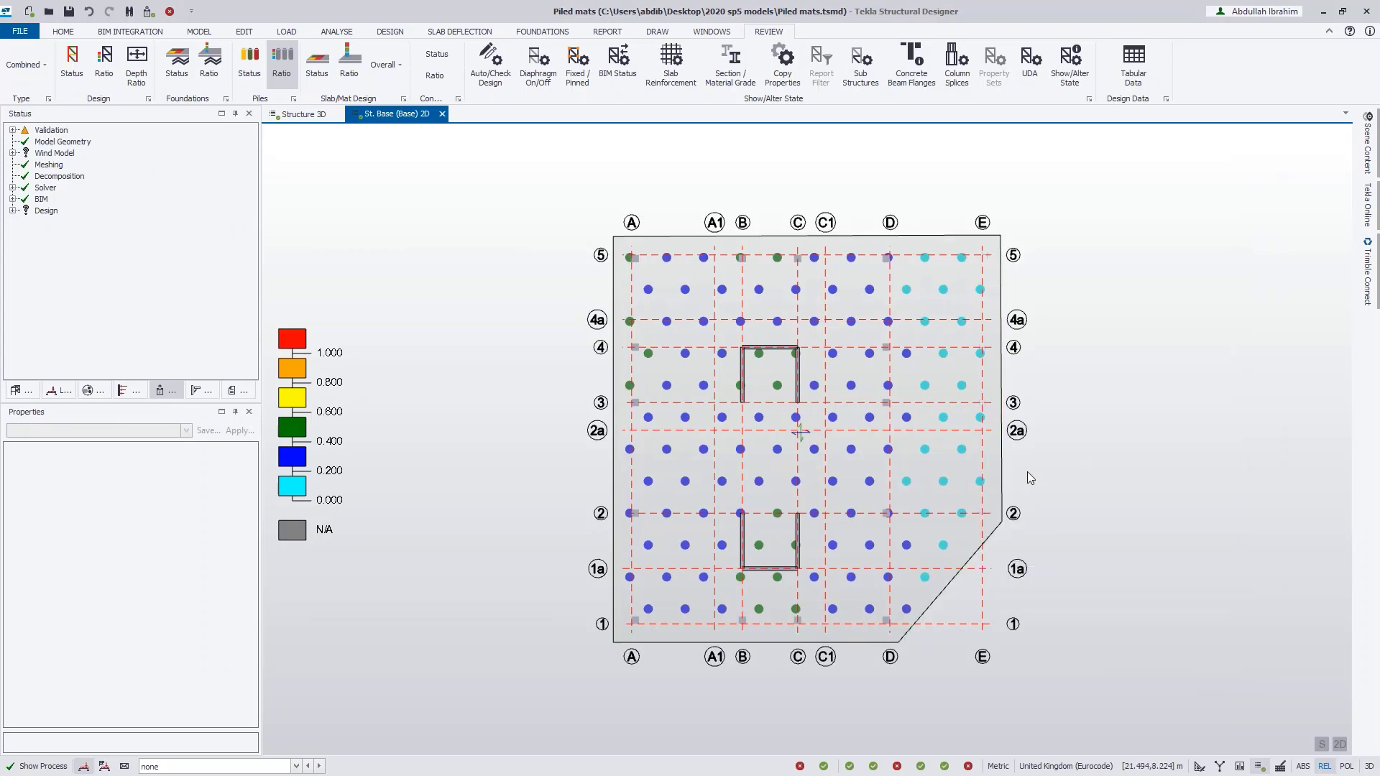
# - Add a mat punching check at the pile between grids B and C just above grid 3, and run the punching shear design
pyautogui.click(557, 34)
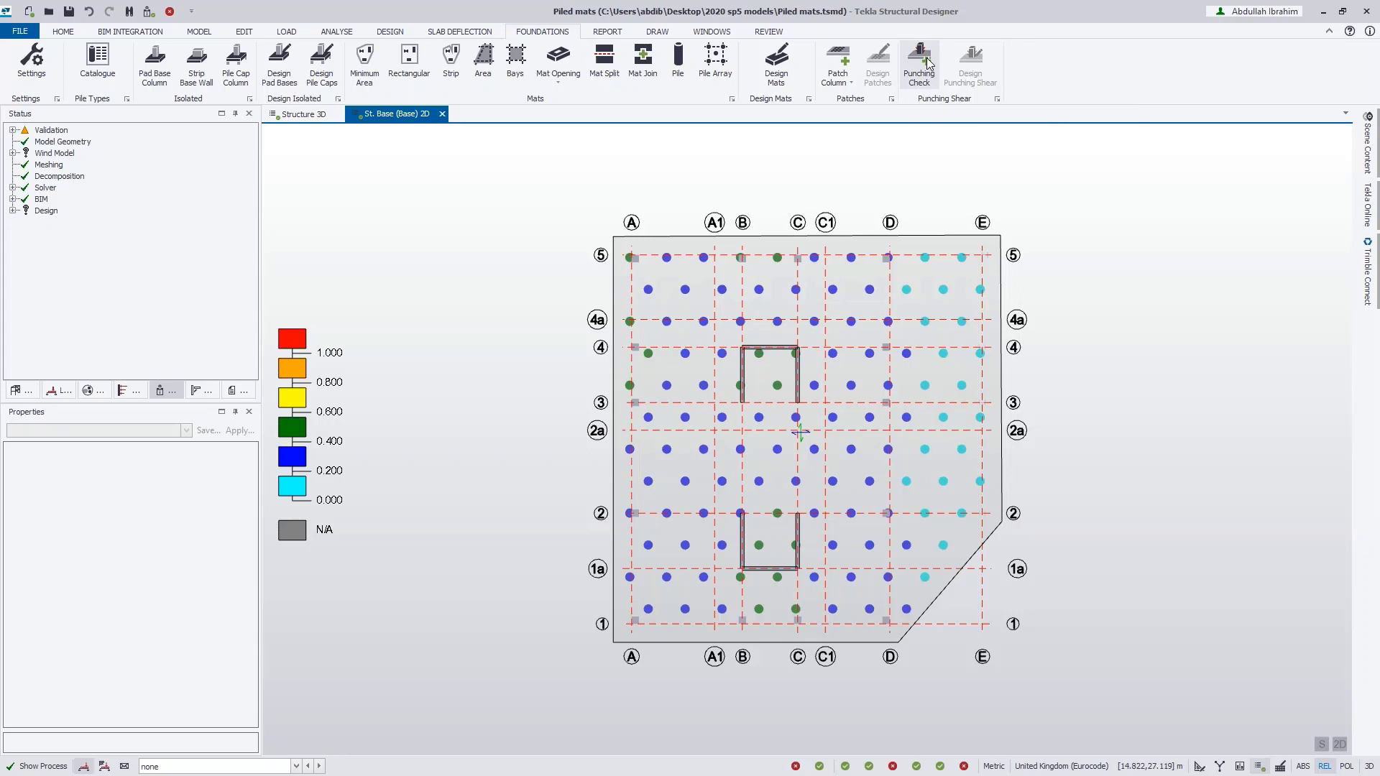
pyautogui.click(390, 32)
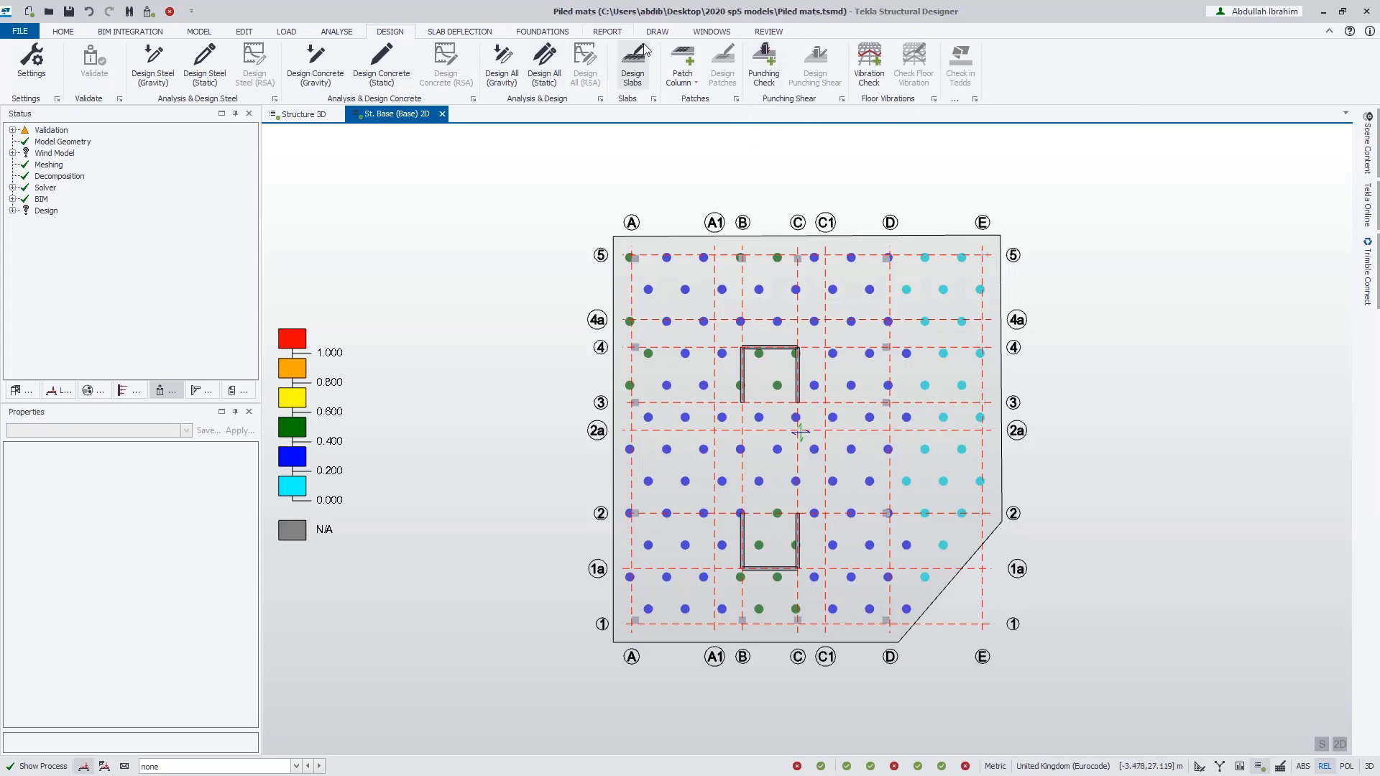
pyautogui.click(542, 32)
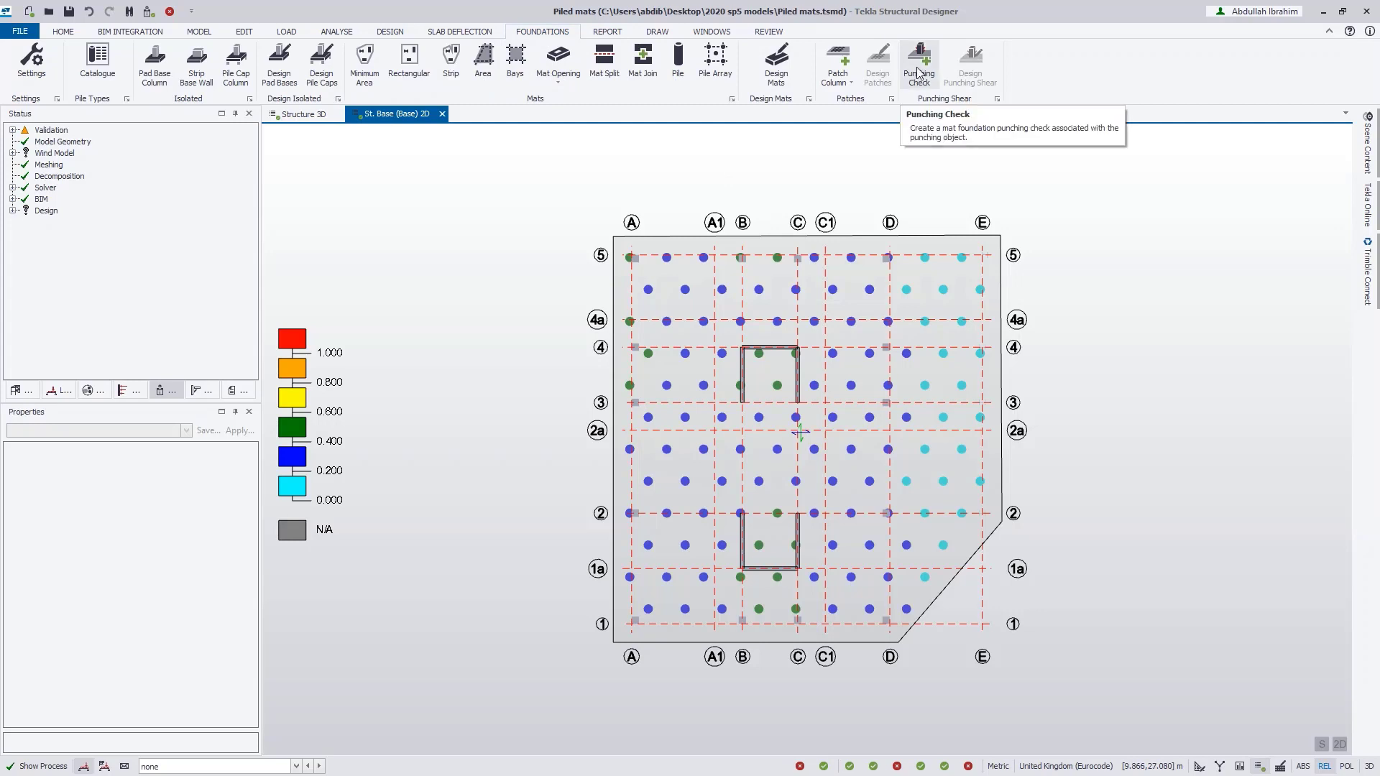
pyautogui.click(919, 72)
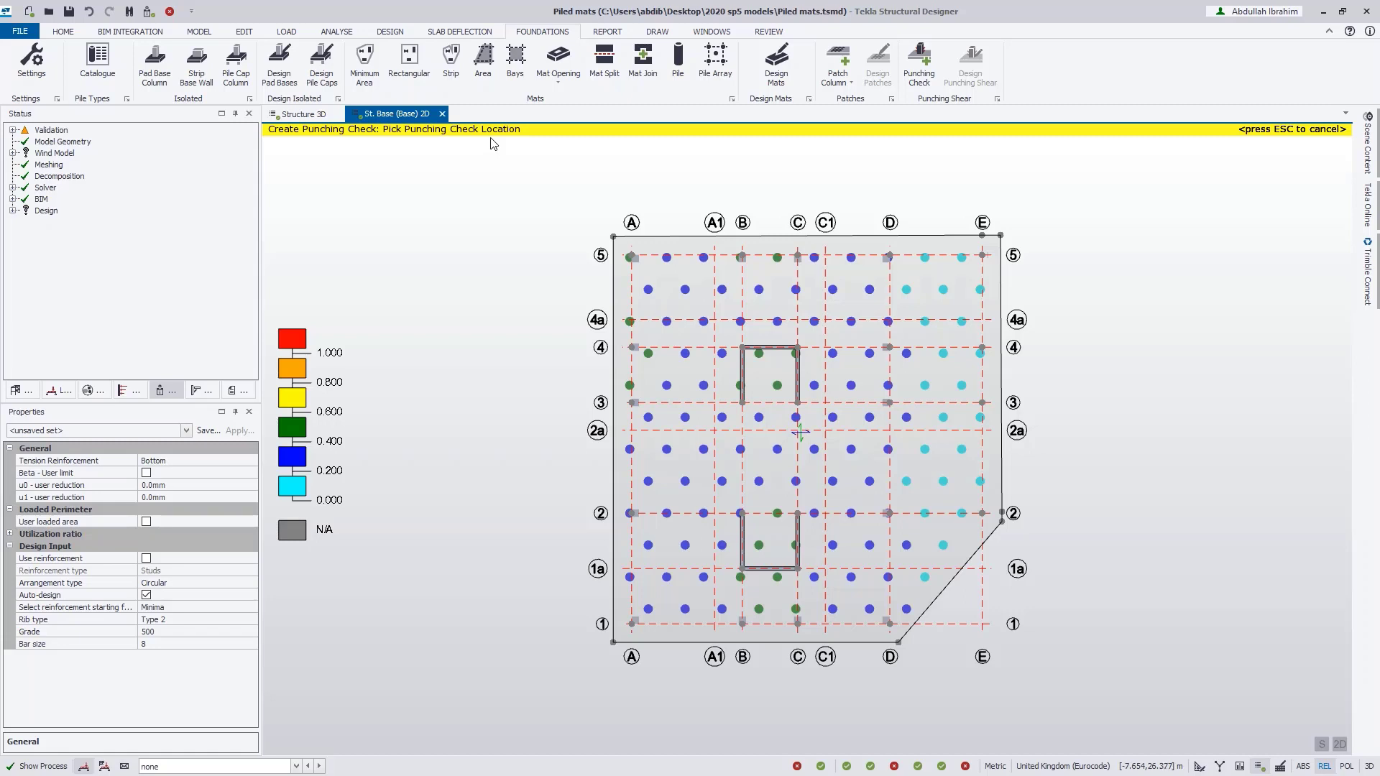
pyautogui.click(777, 385)
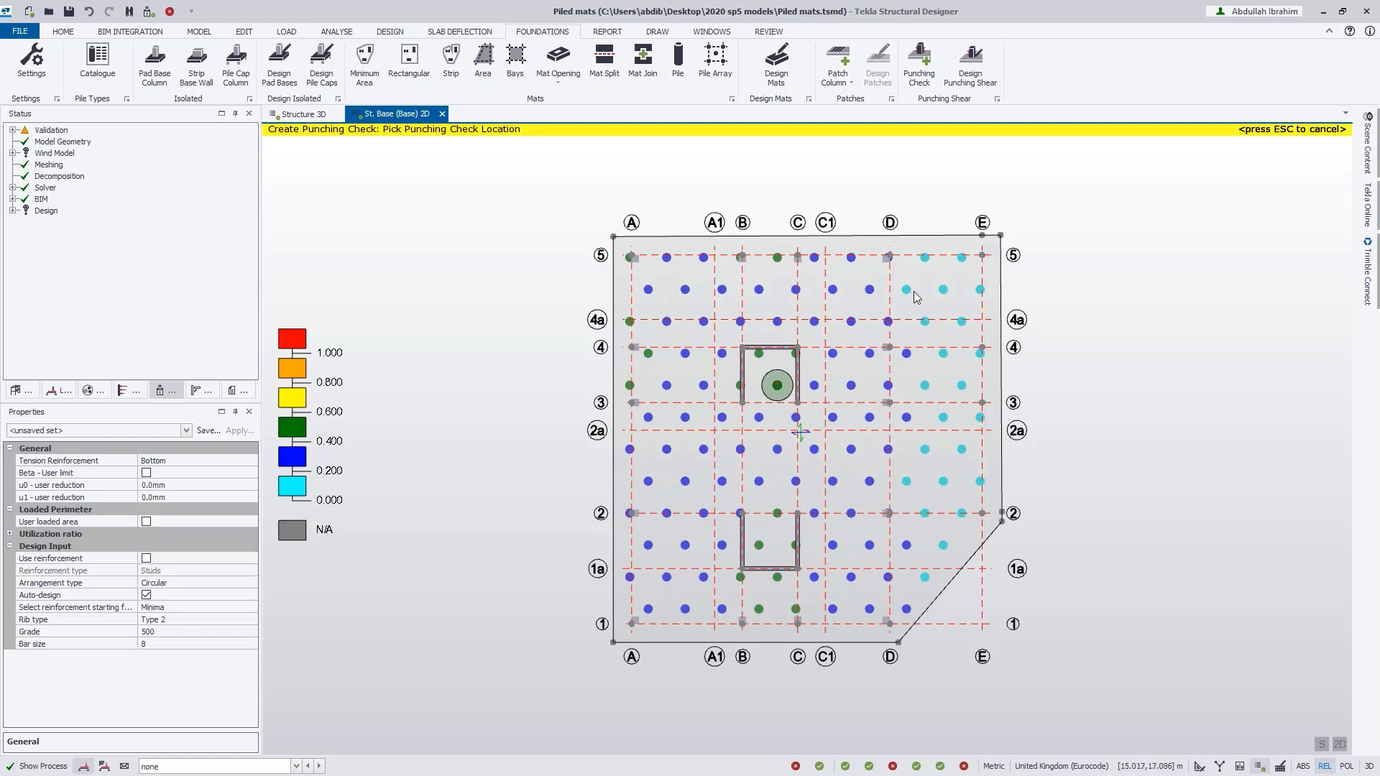
pyautogui.click(975, 74)
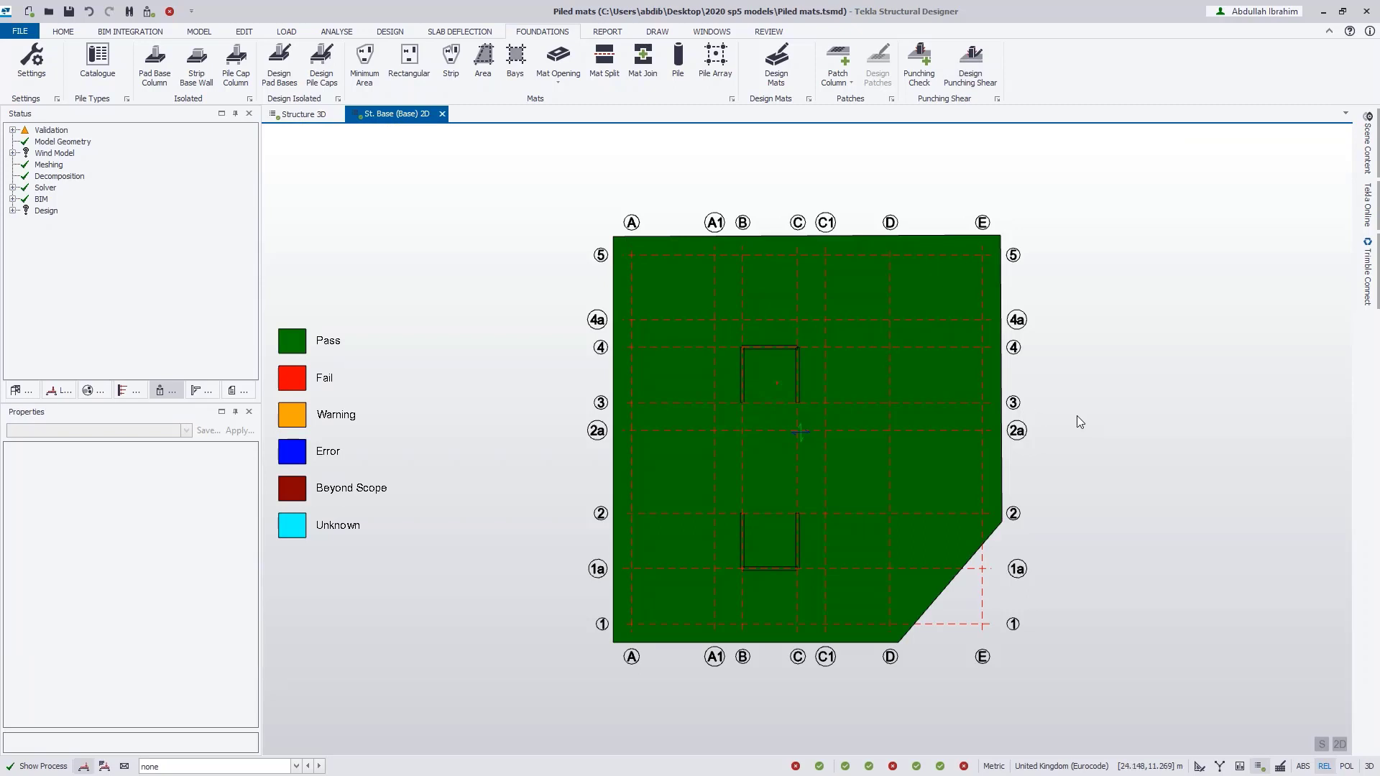
# - Hide the slab items on the base plan and review pile P 50's punching shear check, including FE Chase Down for the first combination
pyautogui.moveTo(1370, 150)
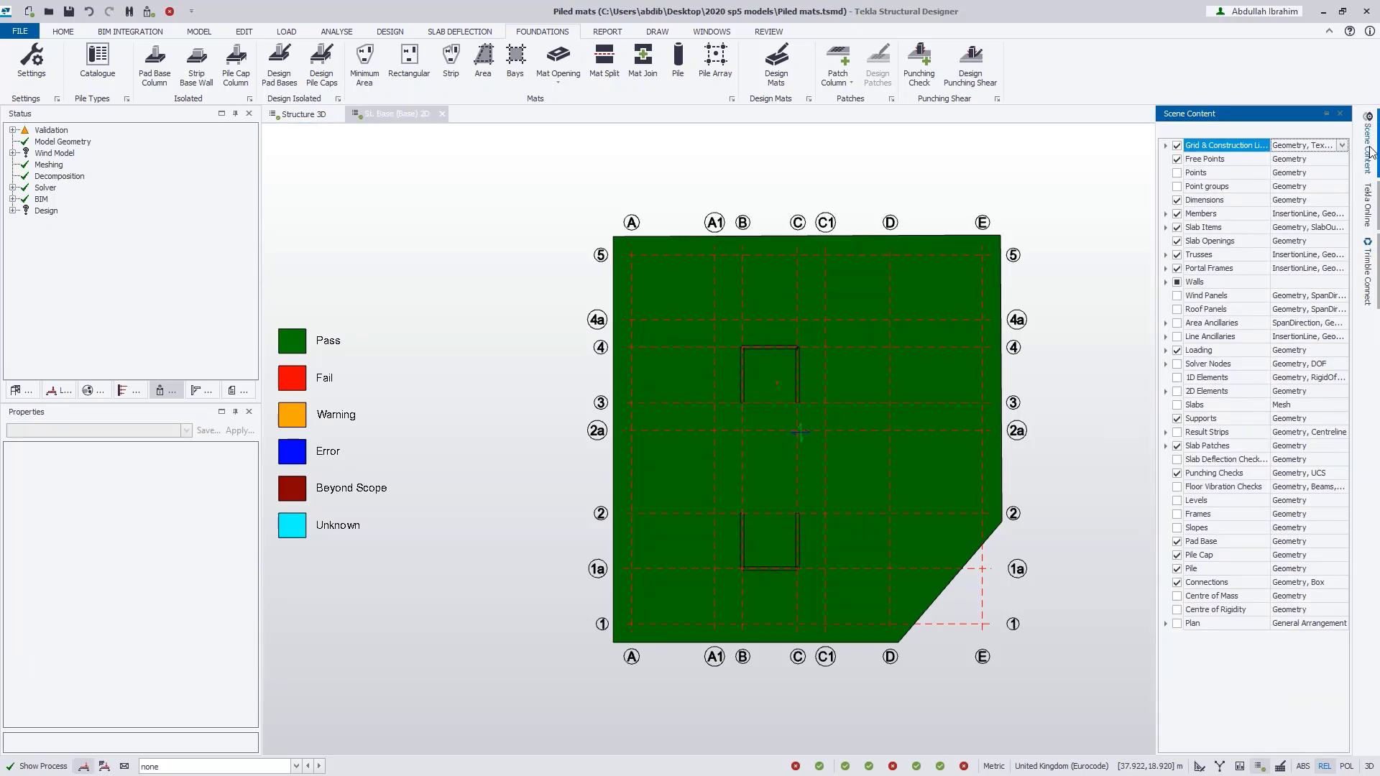
pyautogui.click(1177, 228)
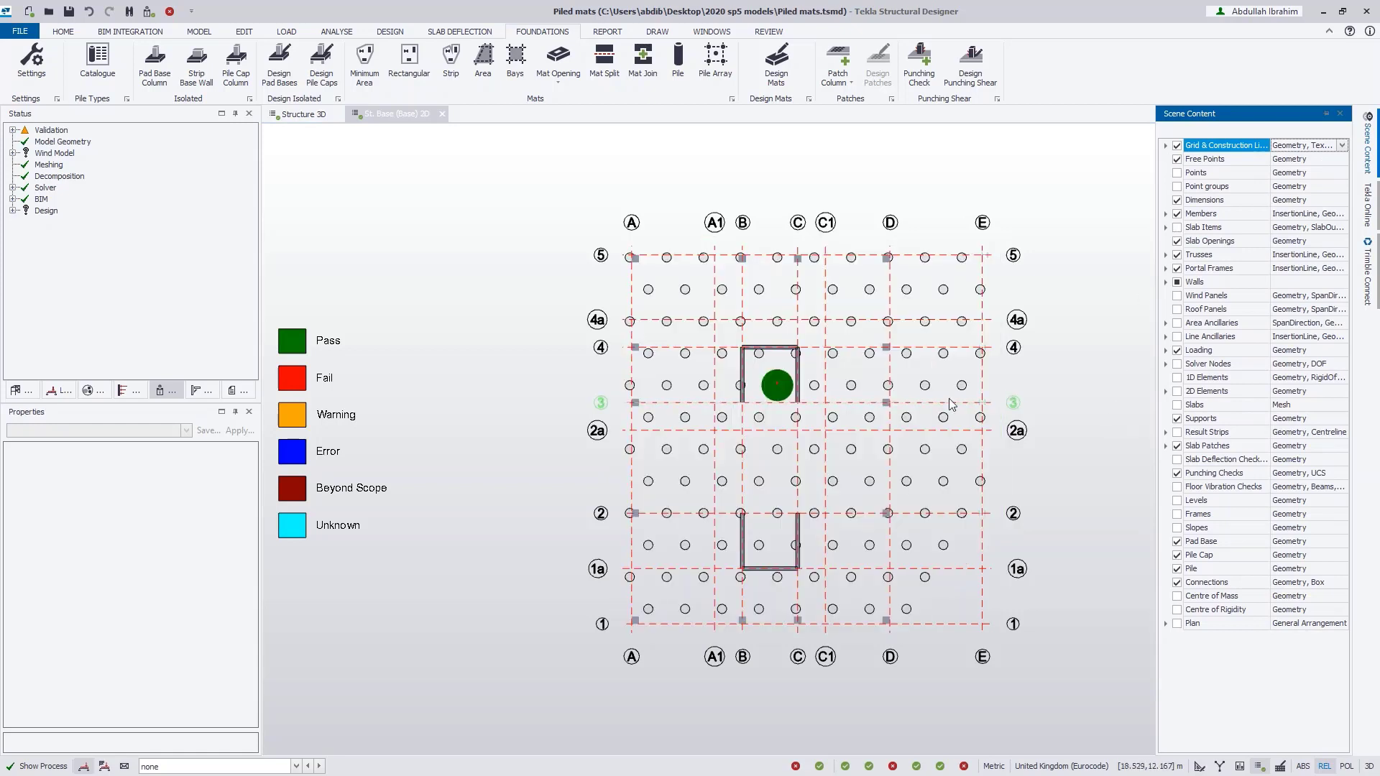
pyautogui.moveTo(783, 395)
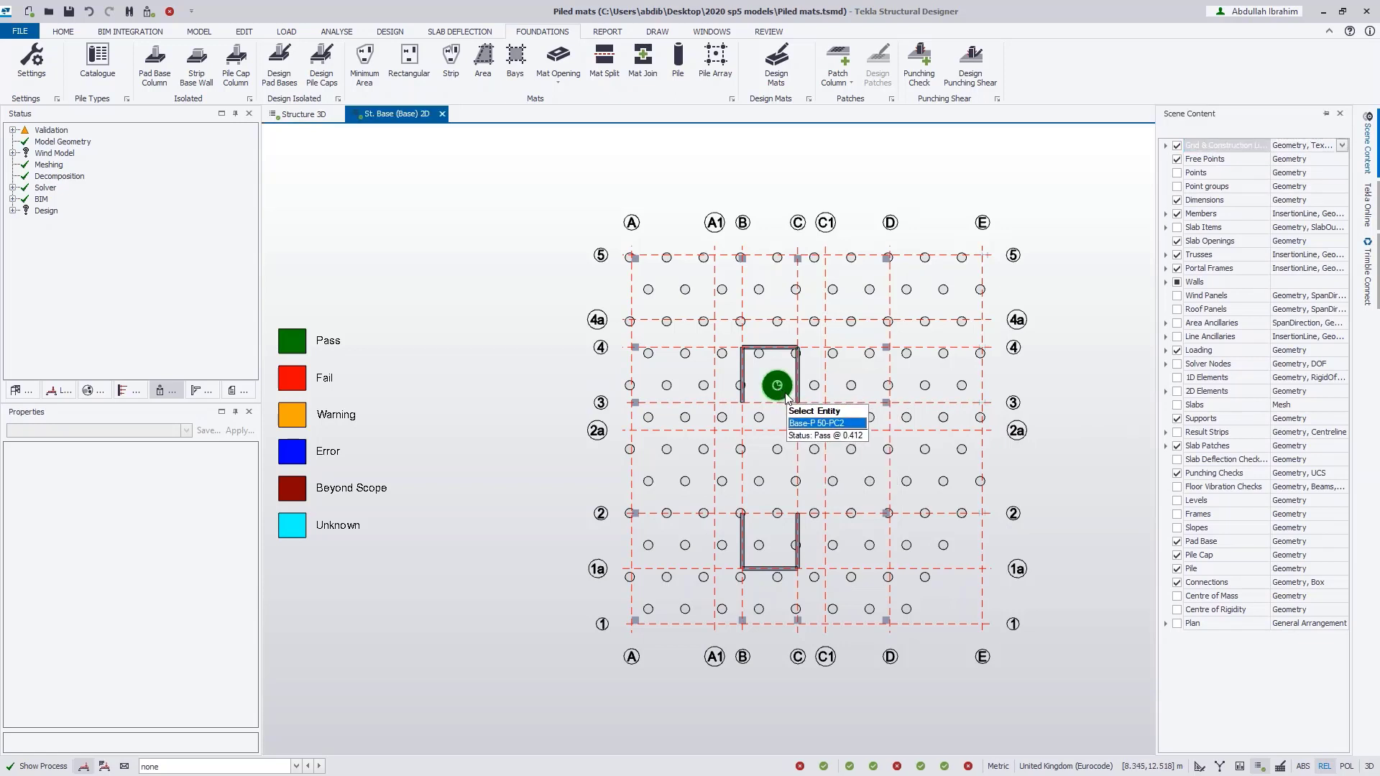
pyautogui.rightClick(786, 397)
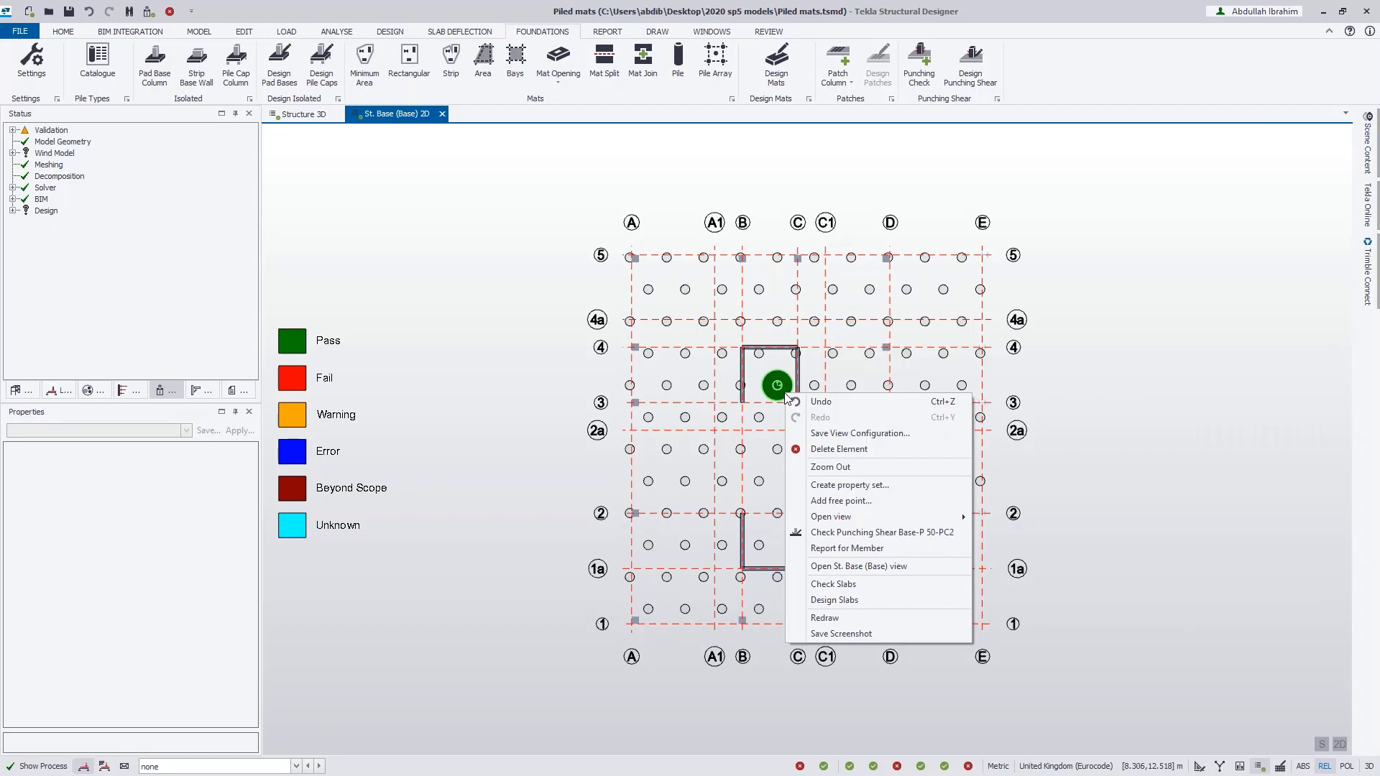
pyautogui.click(867, 534)
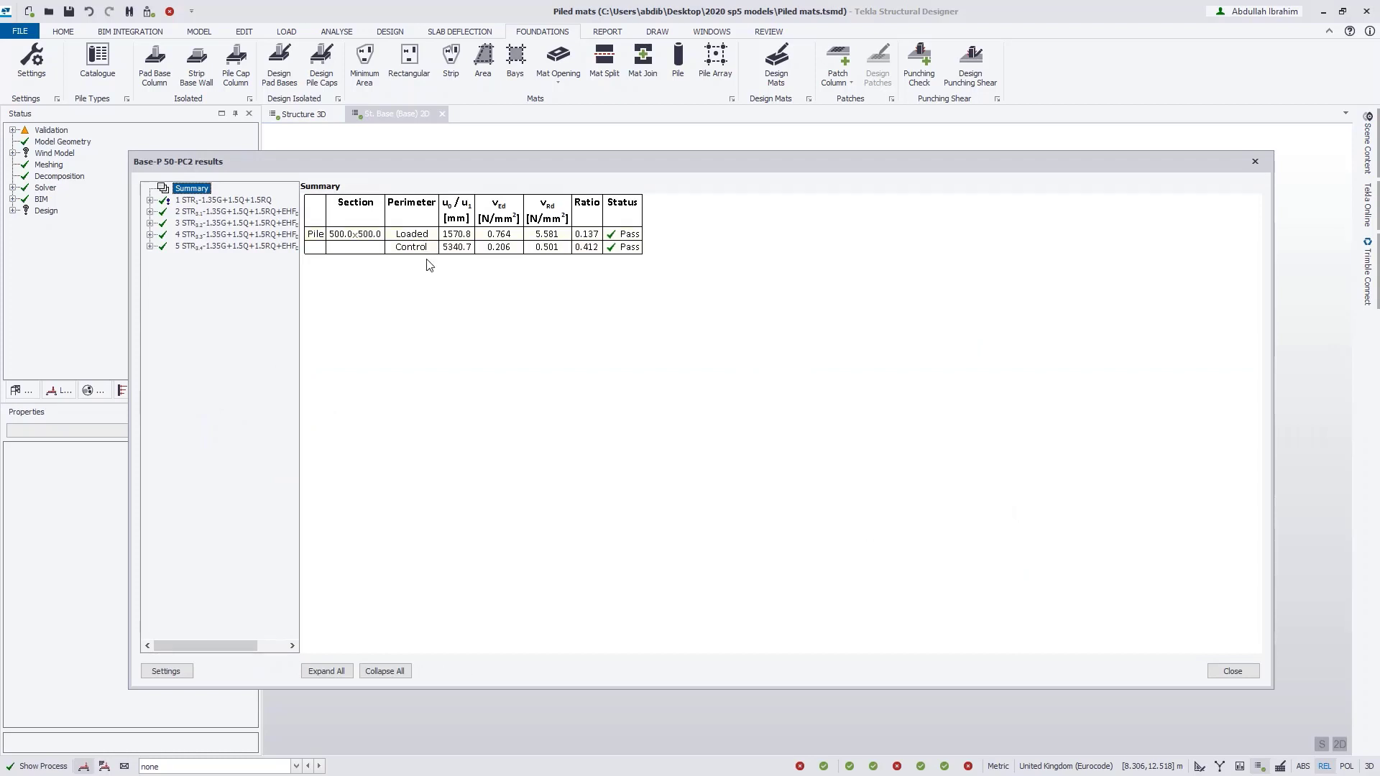
pyautogui.click(150, 200)
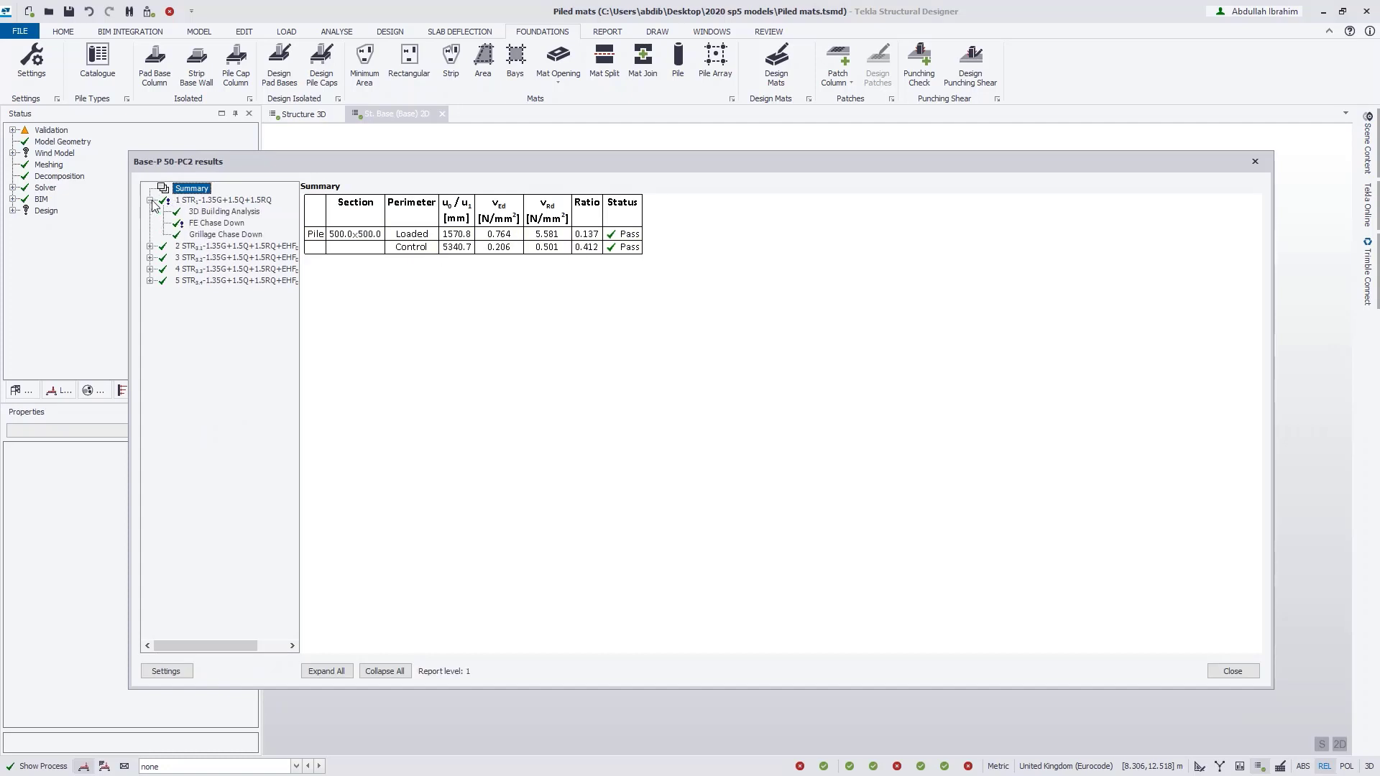
pyautogui.click(207, 224)
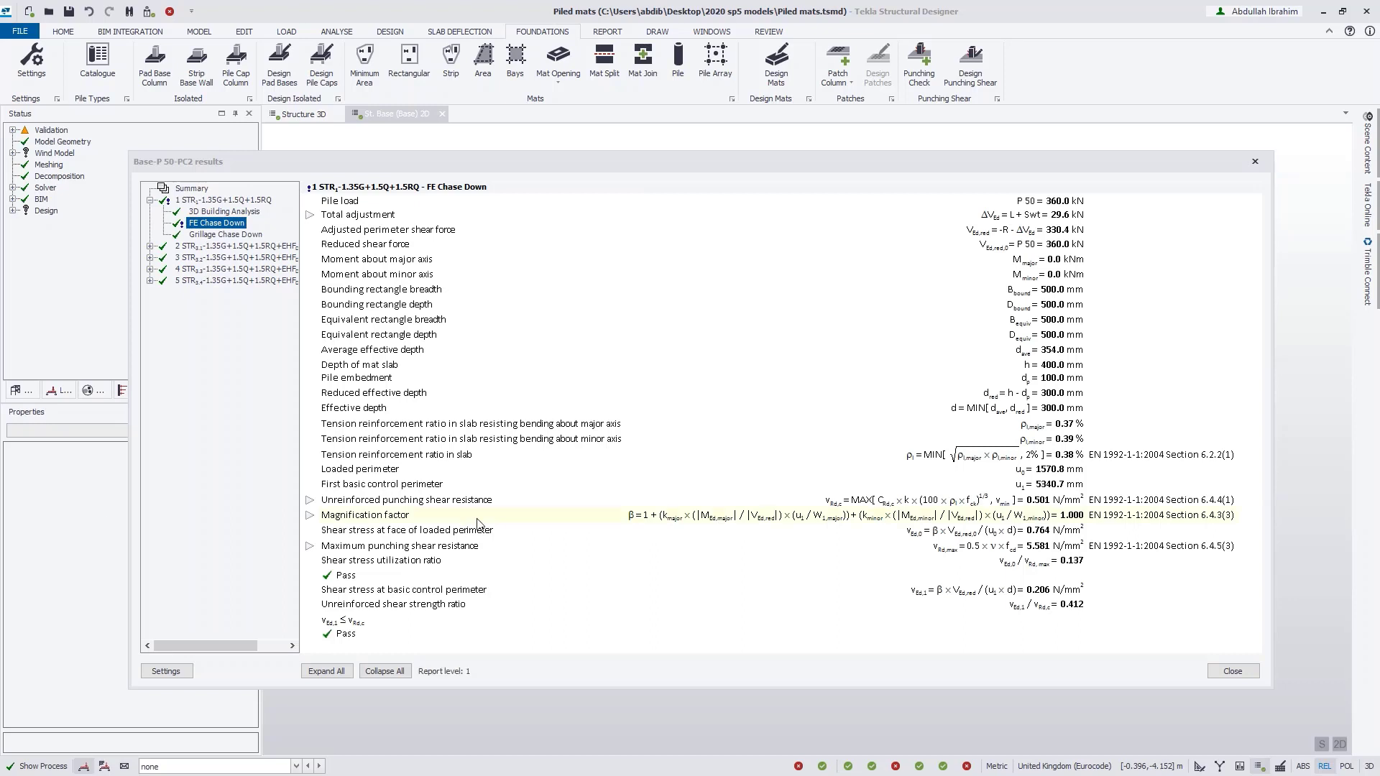
pyautogui.click(1233, 671)
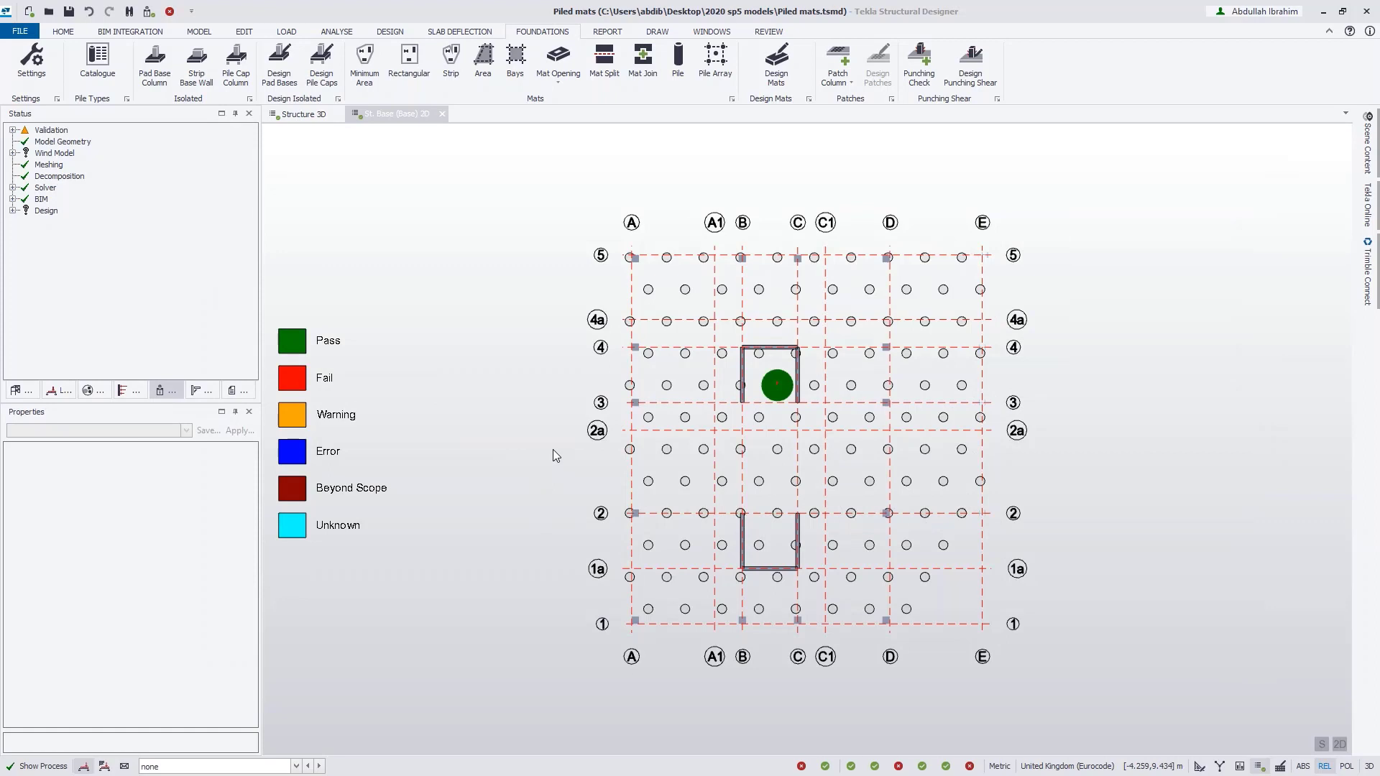
# - Enable the use of pile capacity for the pile punching check in the mat foundation pile design settings
pyautogui.click(42, 74)
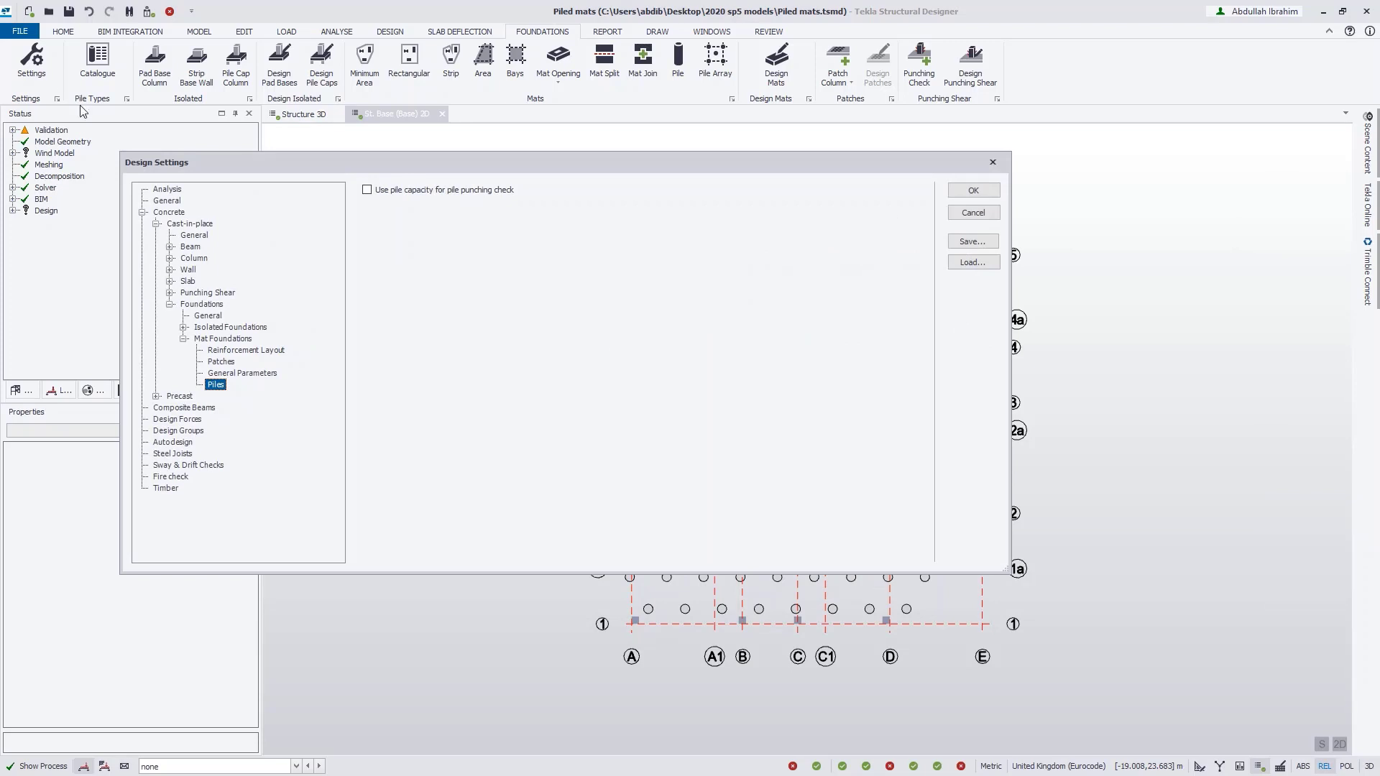
pyautogui.click(168, 212)
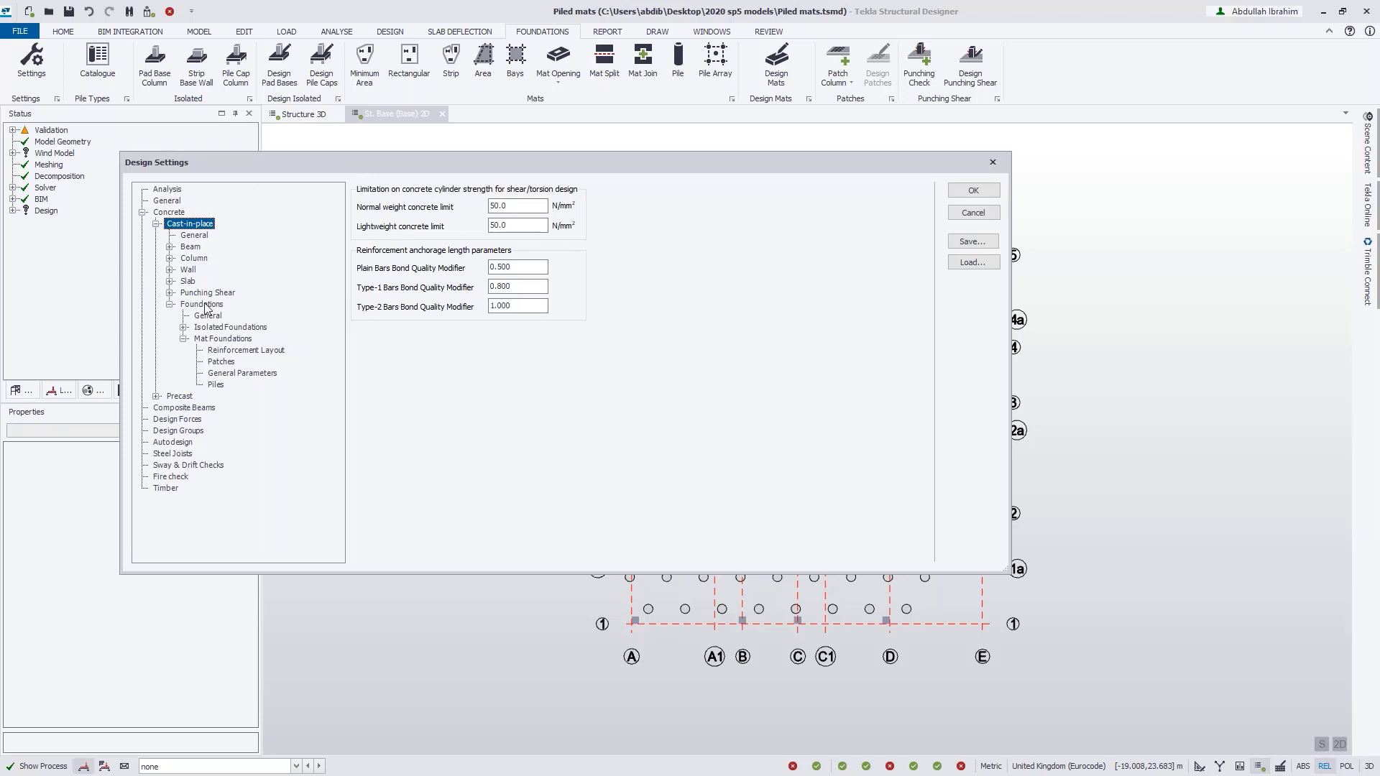
pyautogui.click(205, 305)
pyautogui.click(208, 341)
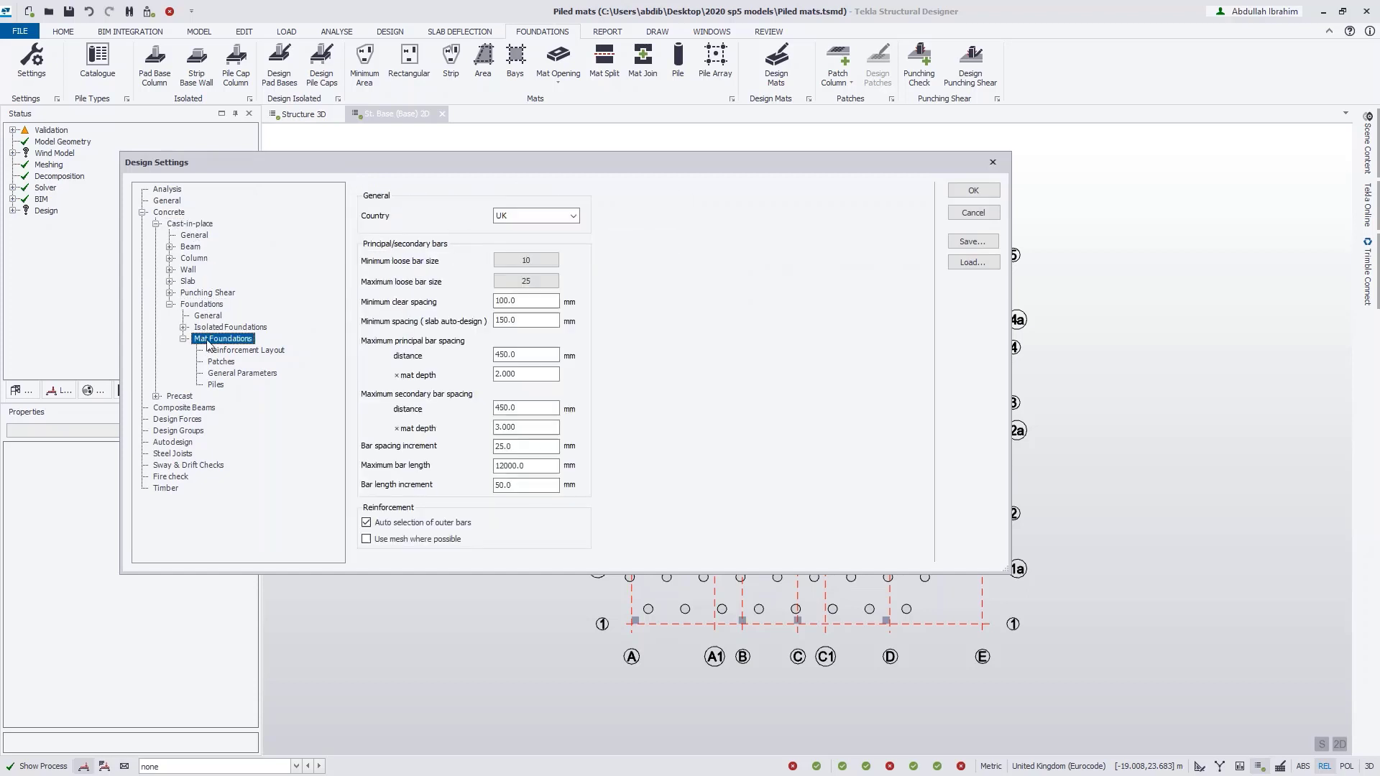
pyautogui.click(217, 386)
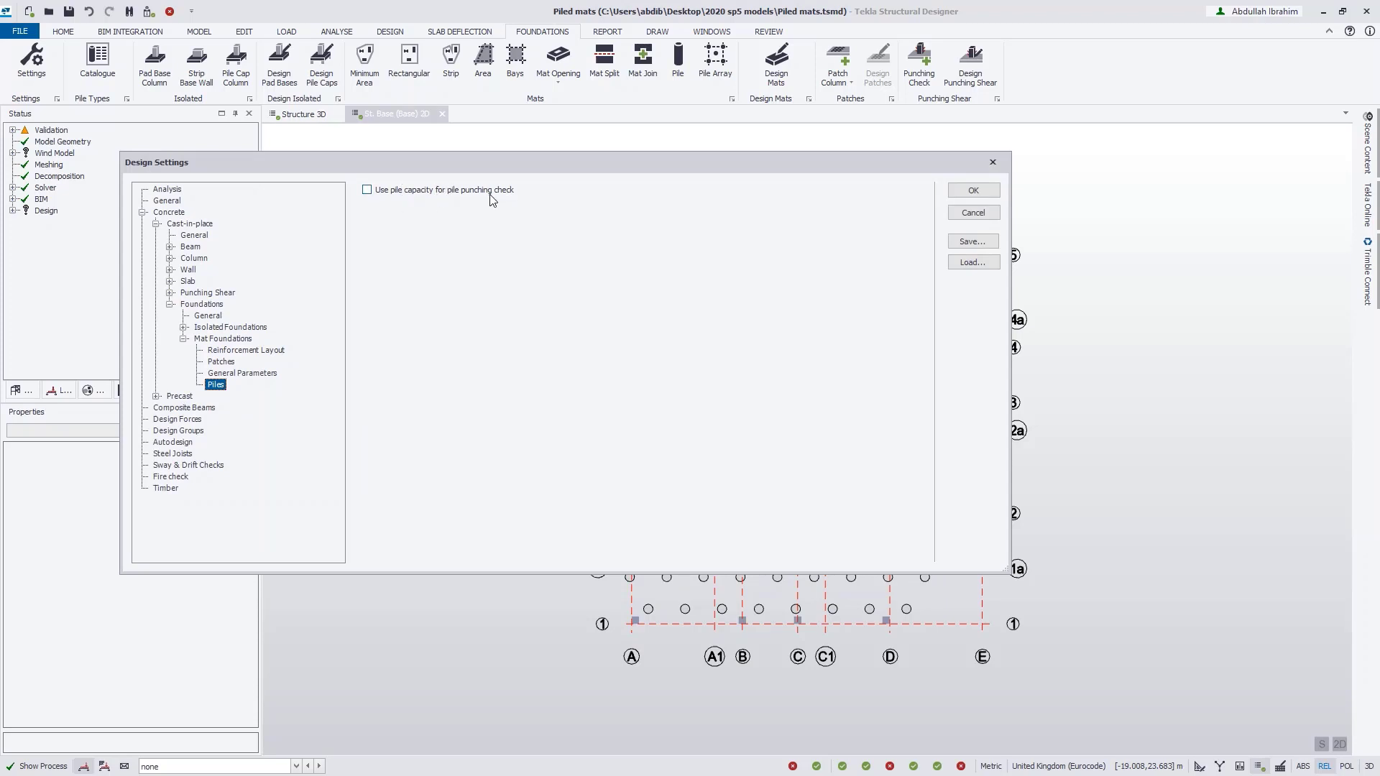
pyautogui.click(991, 192)
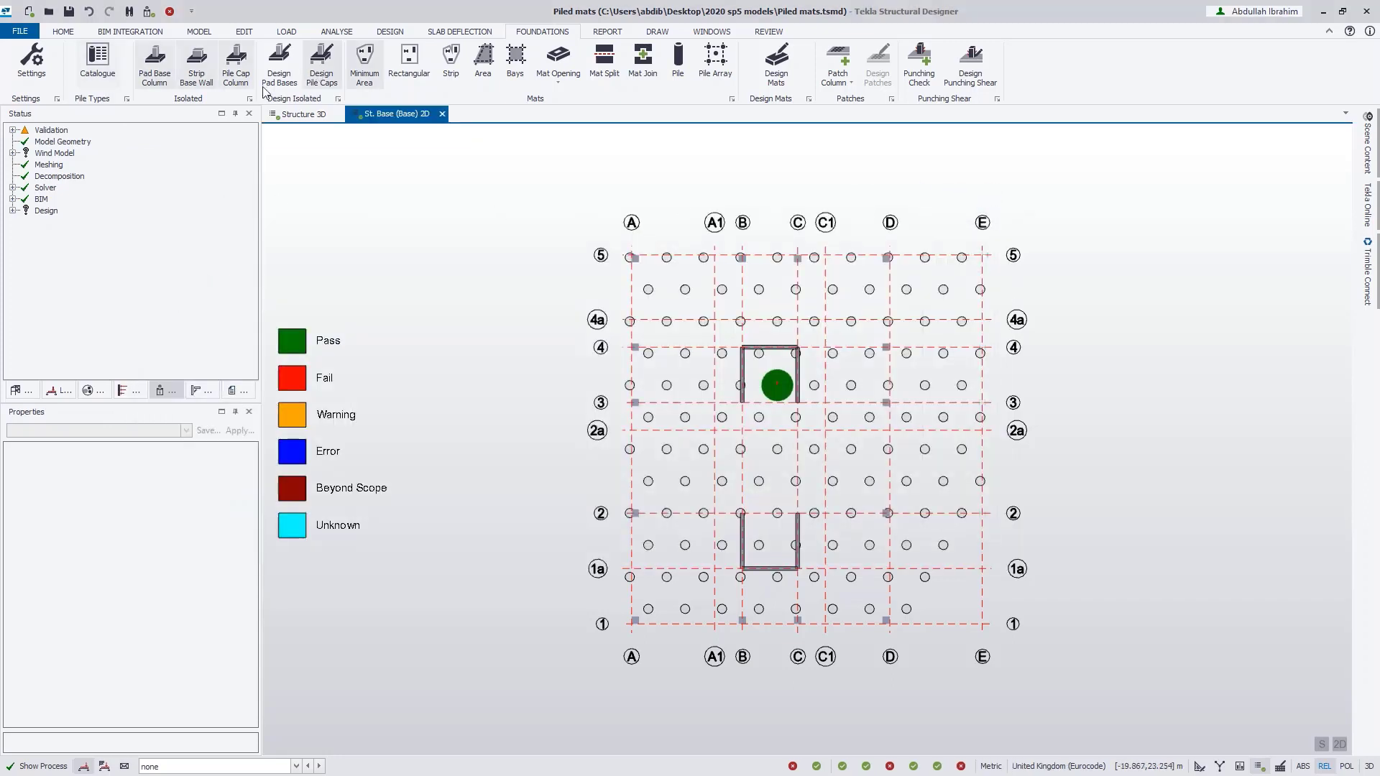
# - Review the pile catalogue capacities, then recheck punching shear at pile P 50 and examine the first combination's 3D Building Analysis and pile load details
pyautogui.click(101, 66)
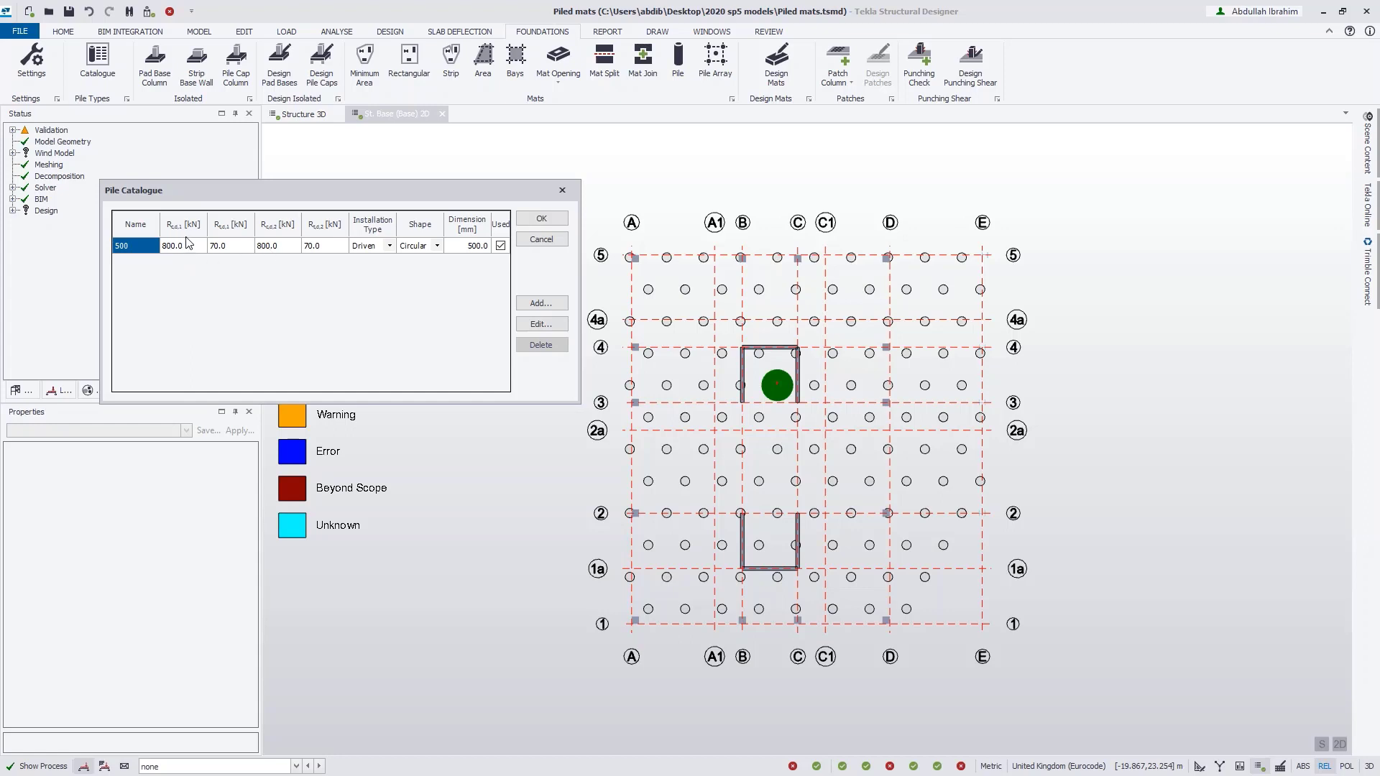
pyautogui.click(549, 219)
pyautogui.moveTo(776, 394)
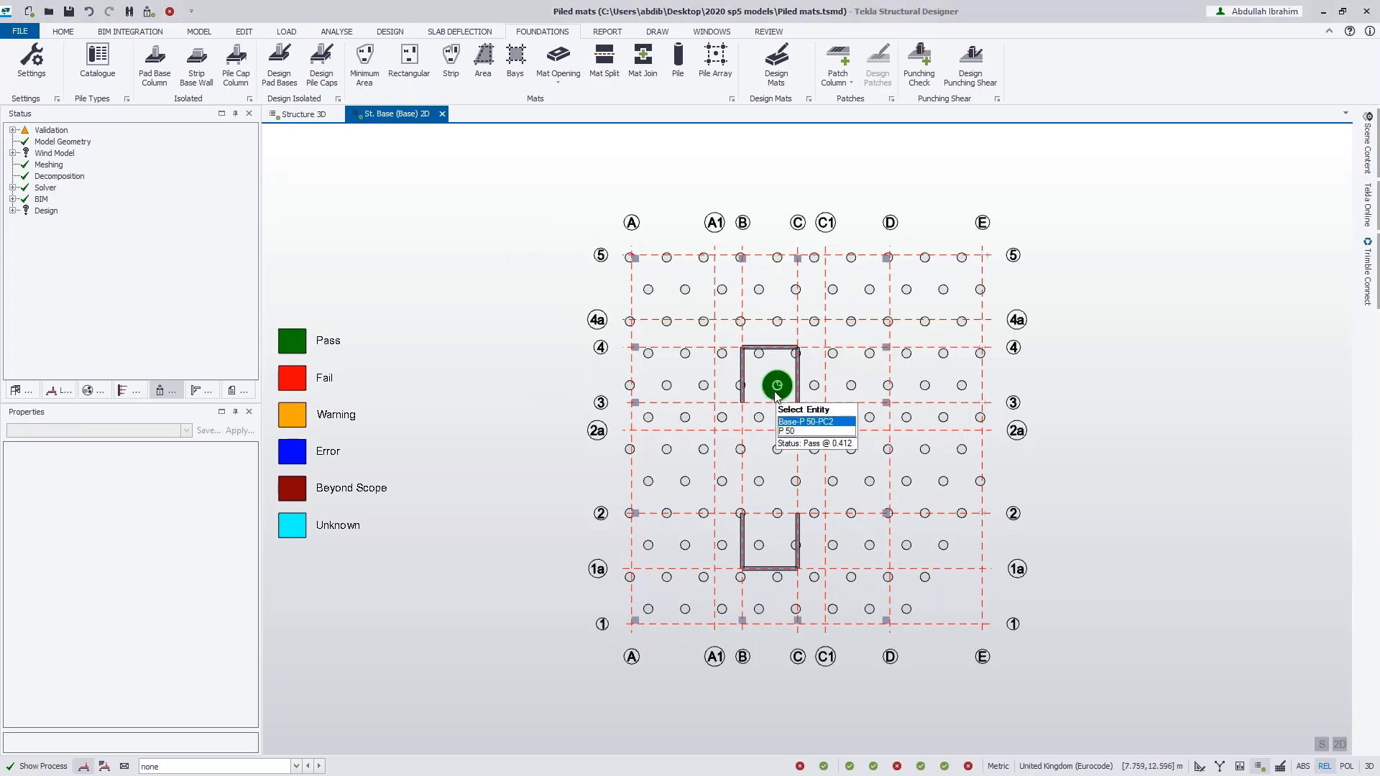
pyautogui.rightClick(775, 394)
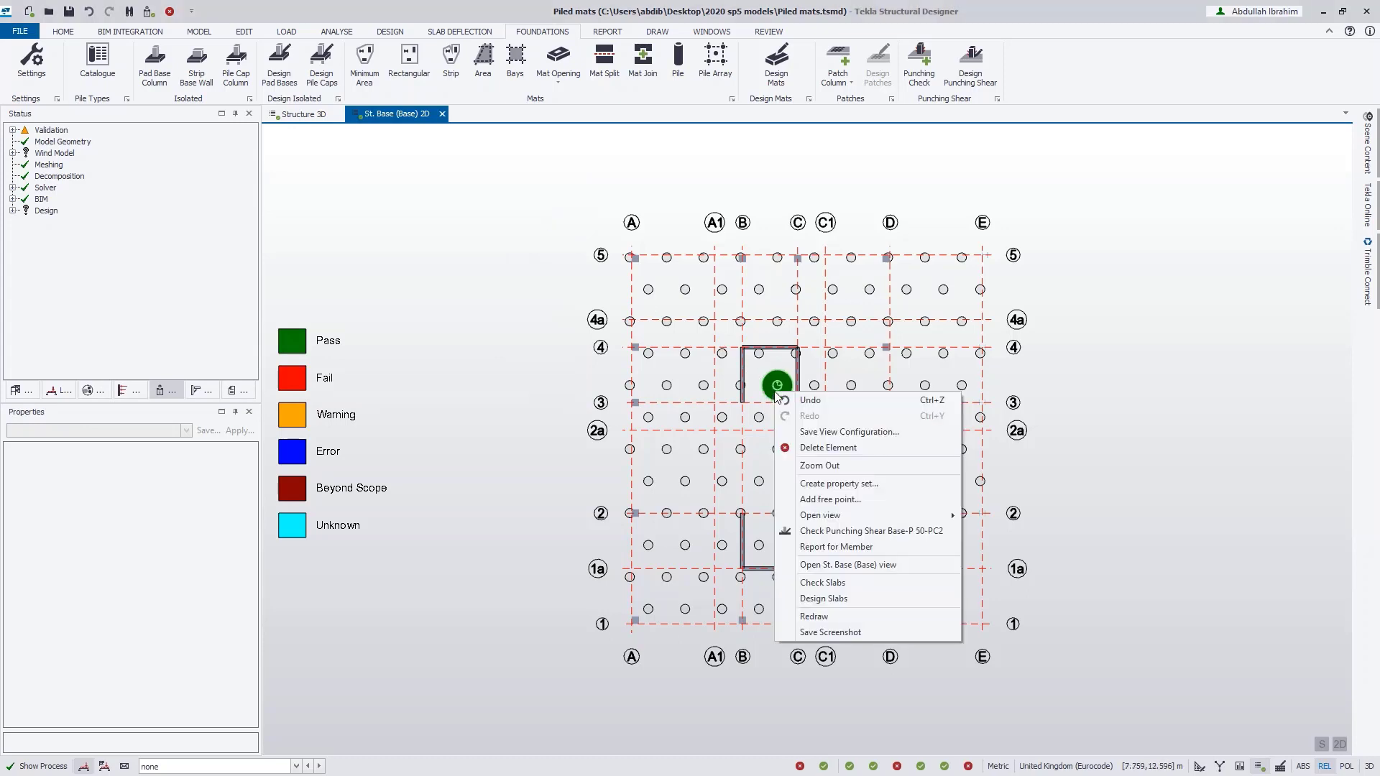
pyautogui.click(861, 531)
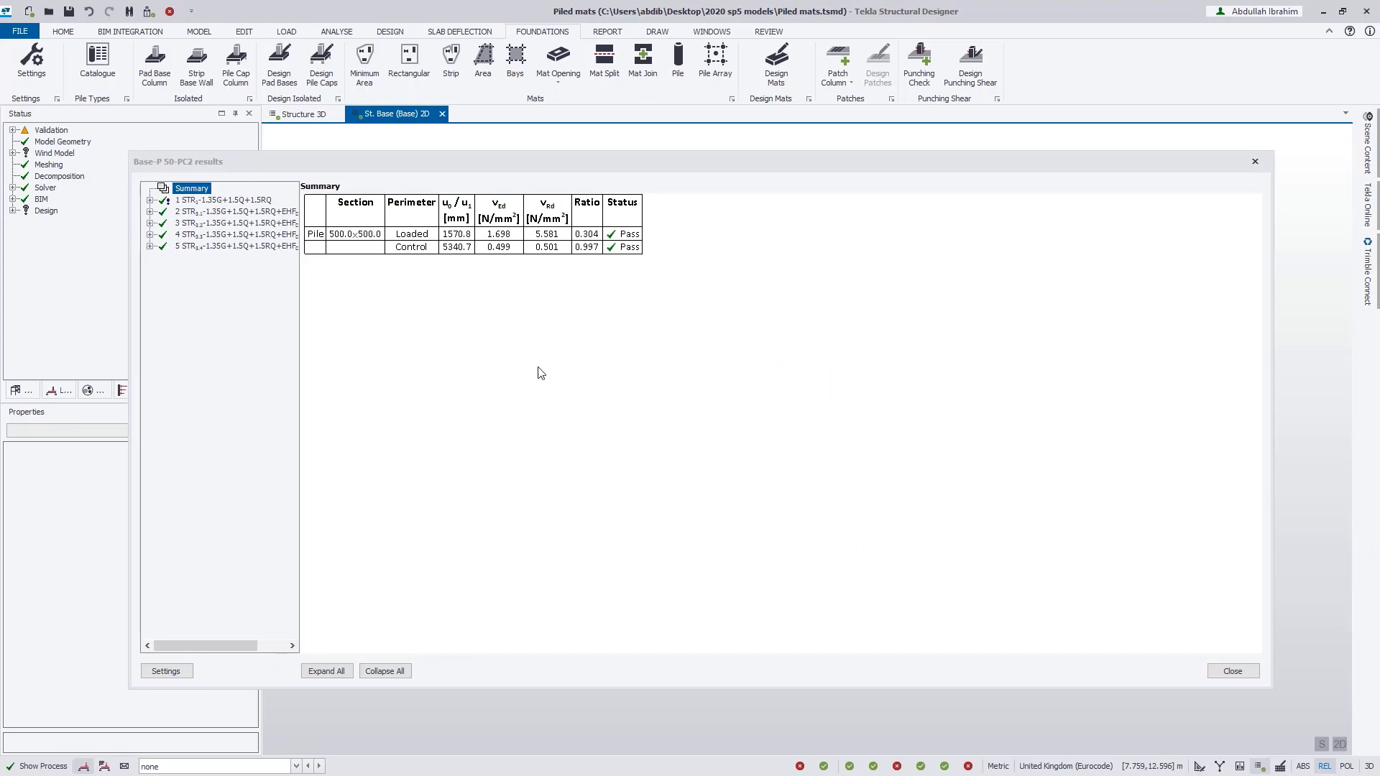
pyautogui.doubleClick(215, 201)
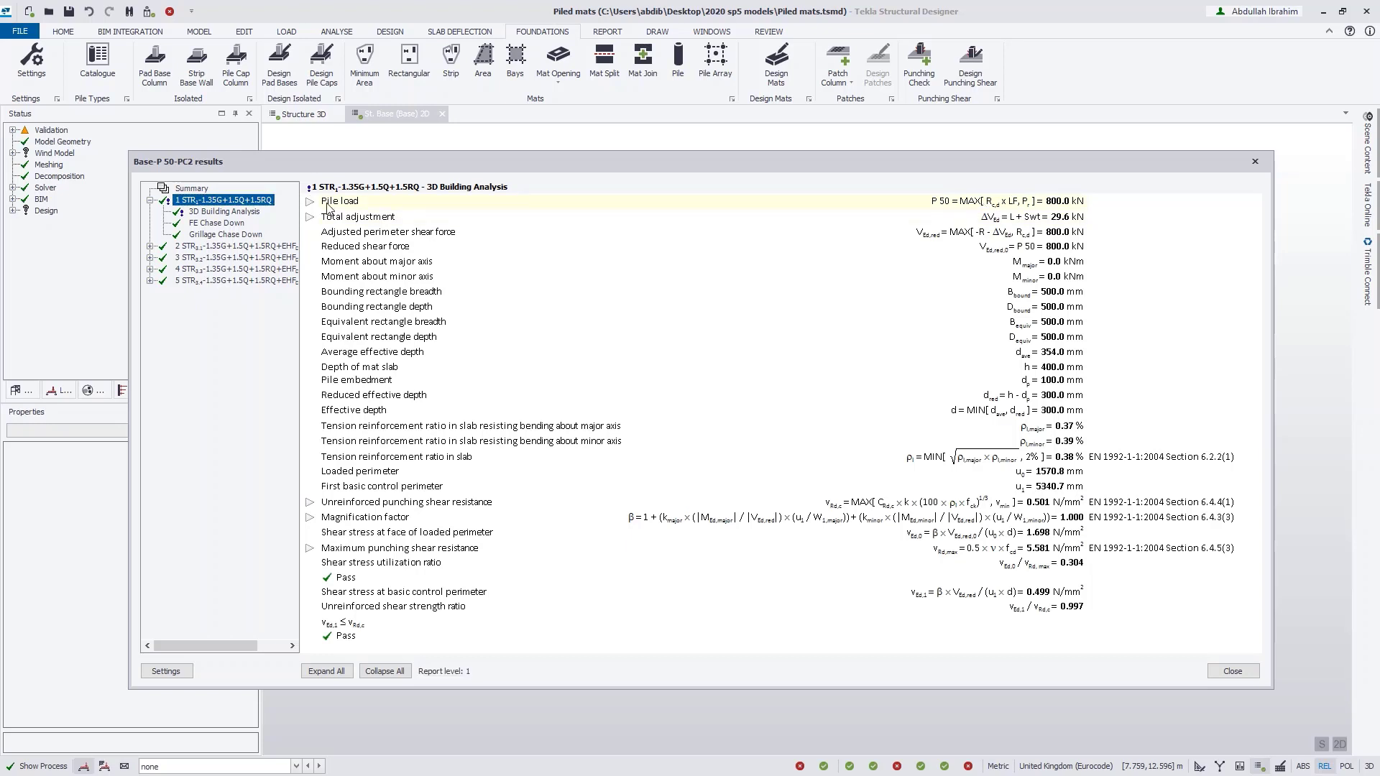
pyautogui.moveTo(0, 175); pyautogui.dragTo(791, 255)
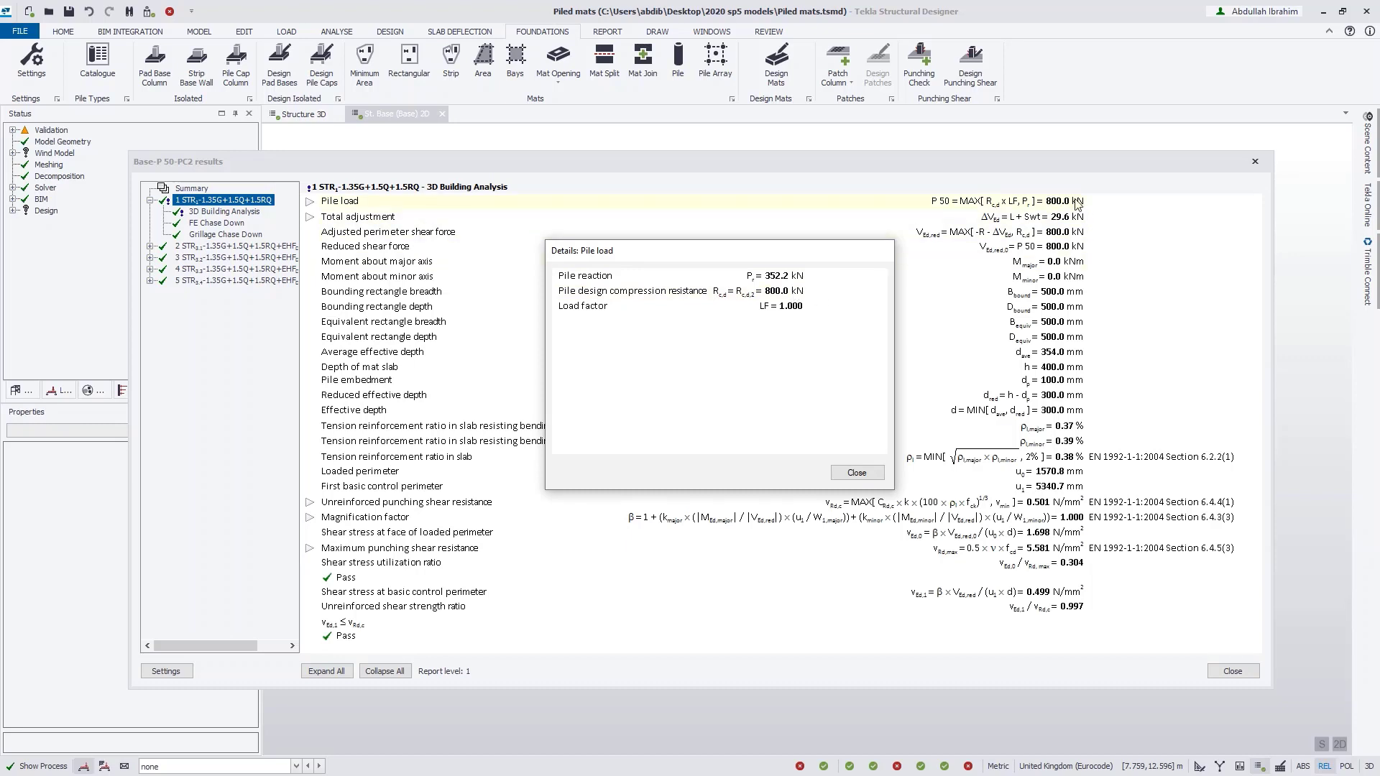
pyautogui.click(857, 472)
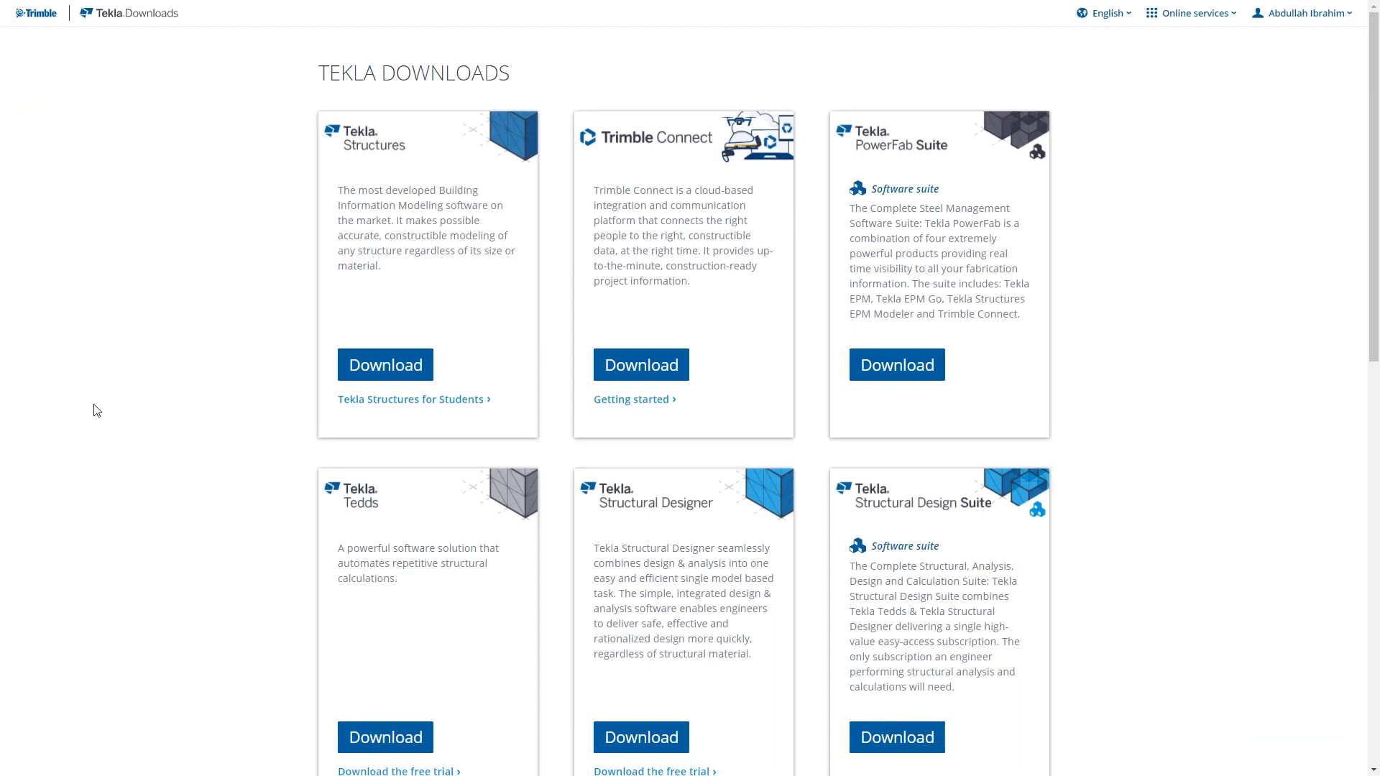
# - On the Tekla Downloads website, open the latest updates for Tekla Structural Designer version 2020 to reach its release notes
pyautogui.click(660, 600)
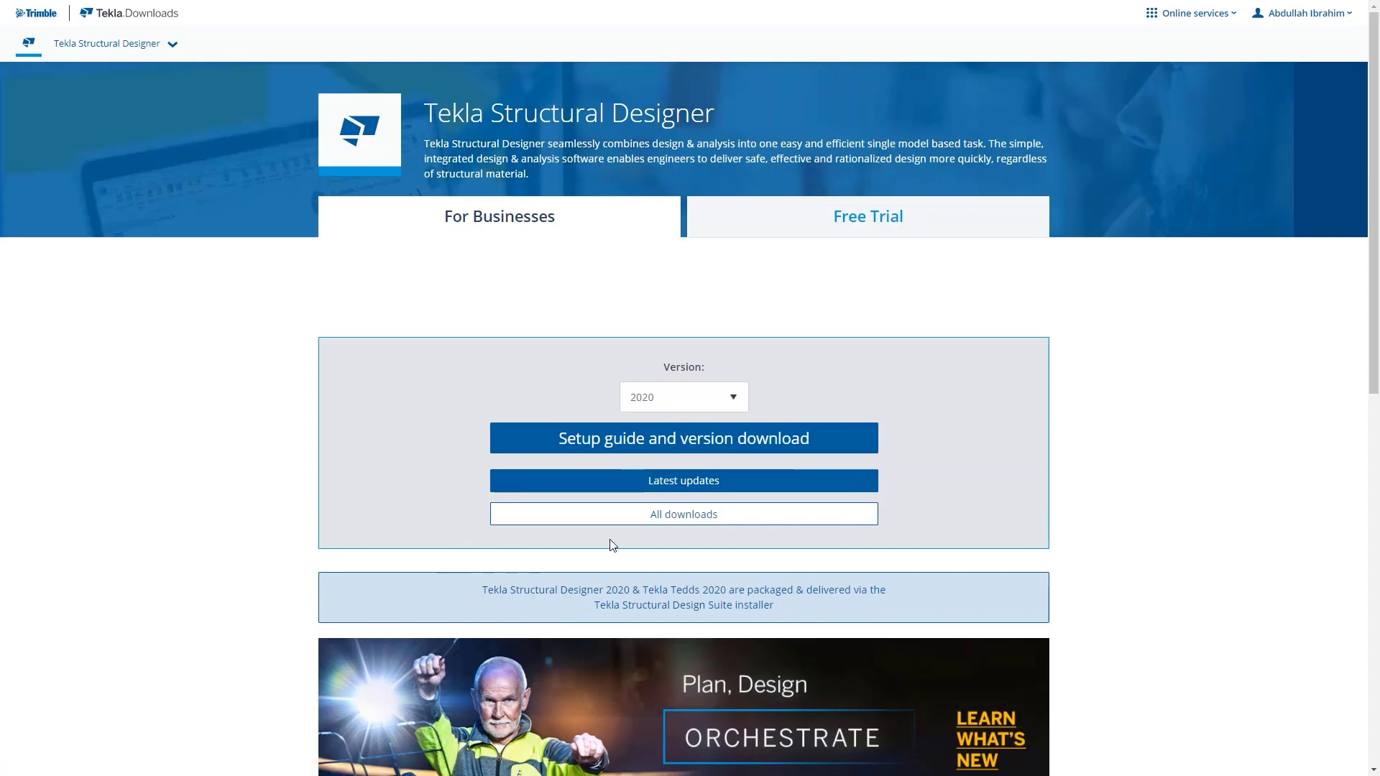
pyautogui.click(682, 486)
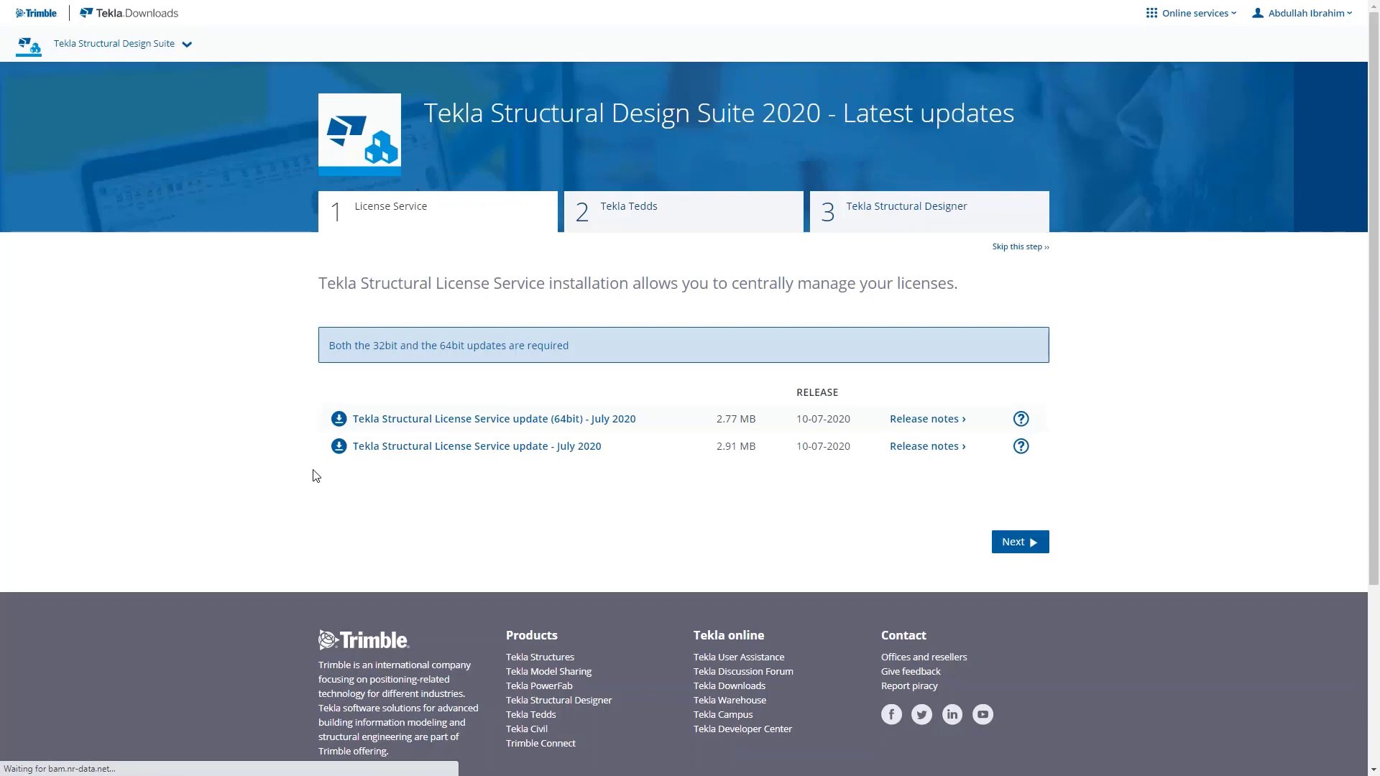
pyautogui.click(922, 213)
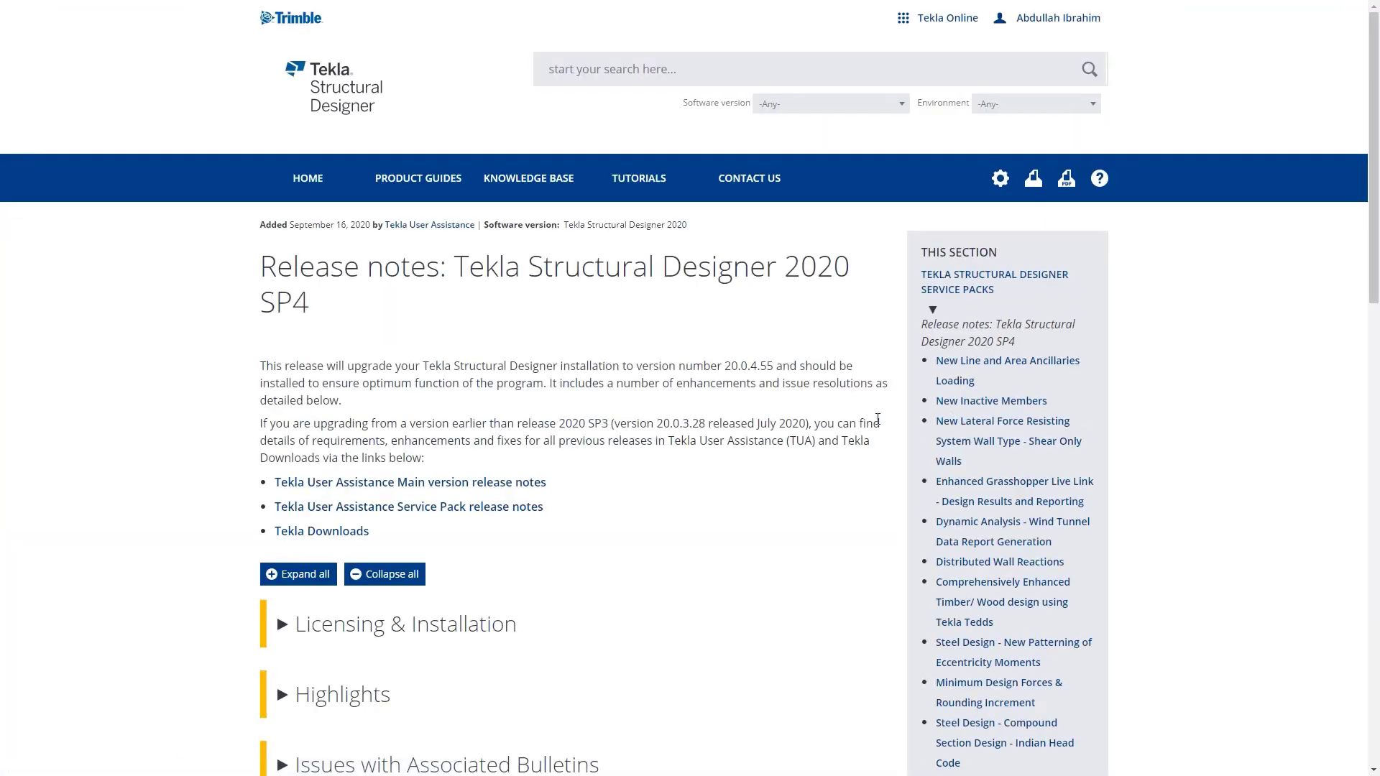
# - Examine the Highlights and Design sections of the Tekla Structural Designer 2020 SP4 release notes
pyautogui.scroll(-4, 878, 415)
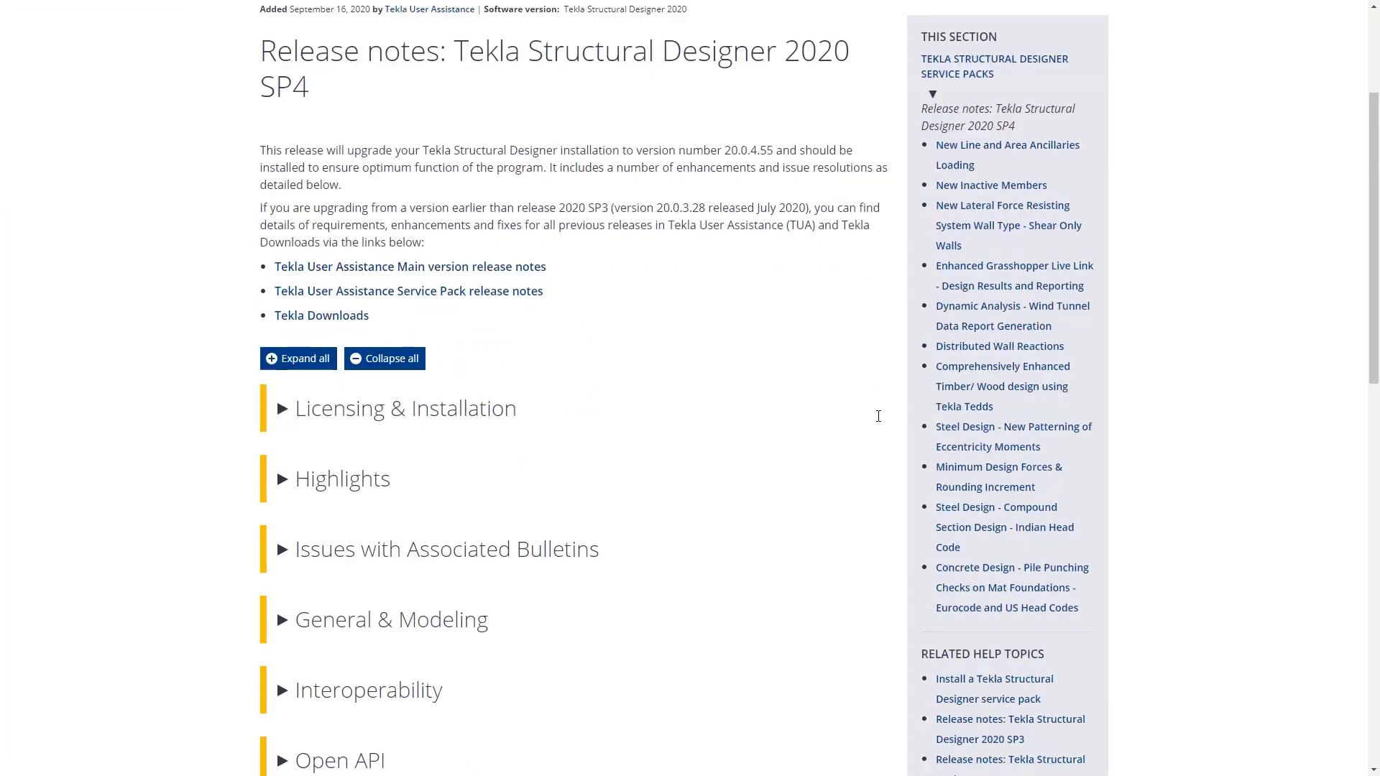
pyautogui.click(345, 408)
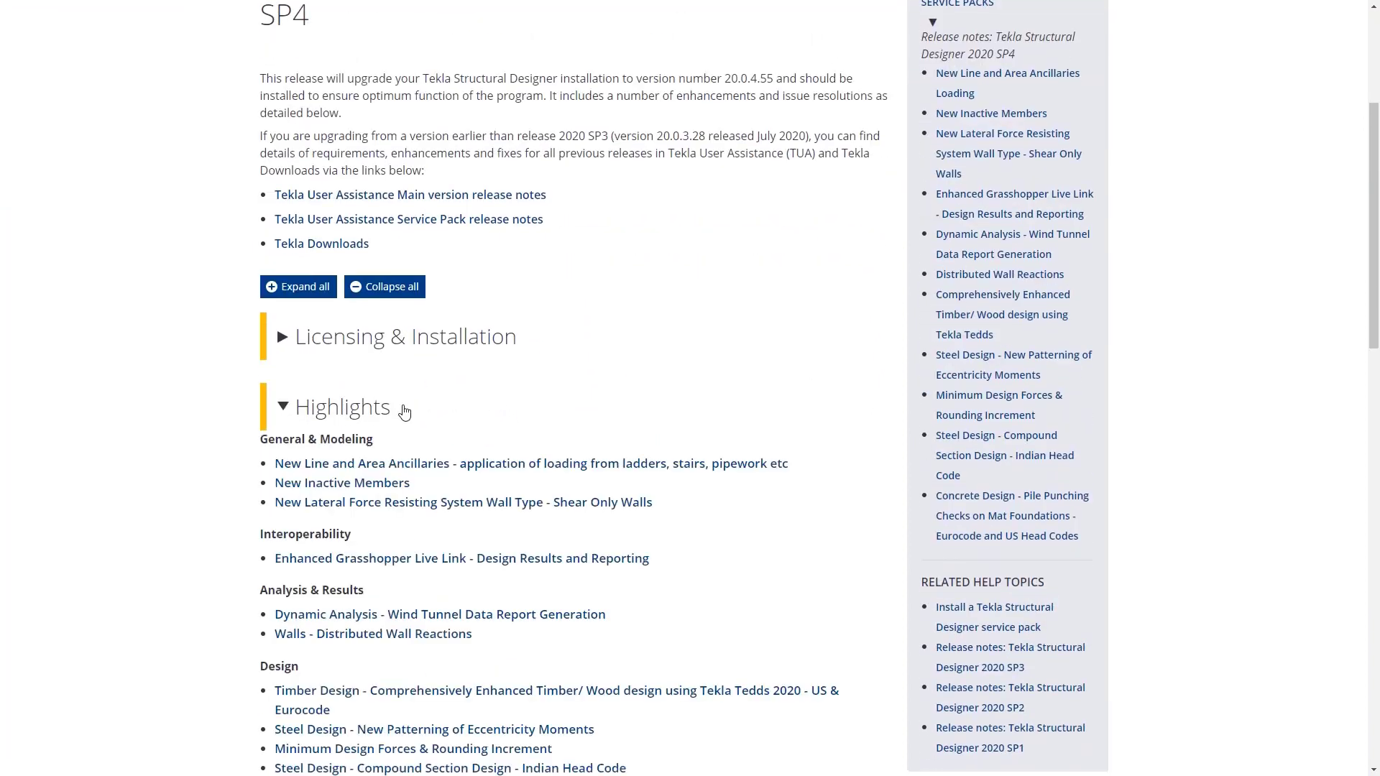
pyautogui.scroll(-2, 403, 406)
pyautogui.scroll(-5, 525, 527)
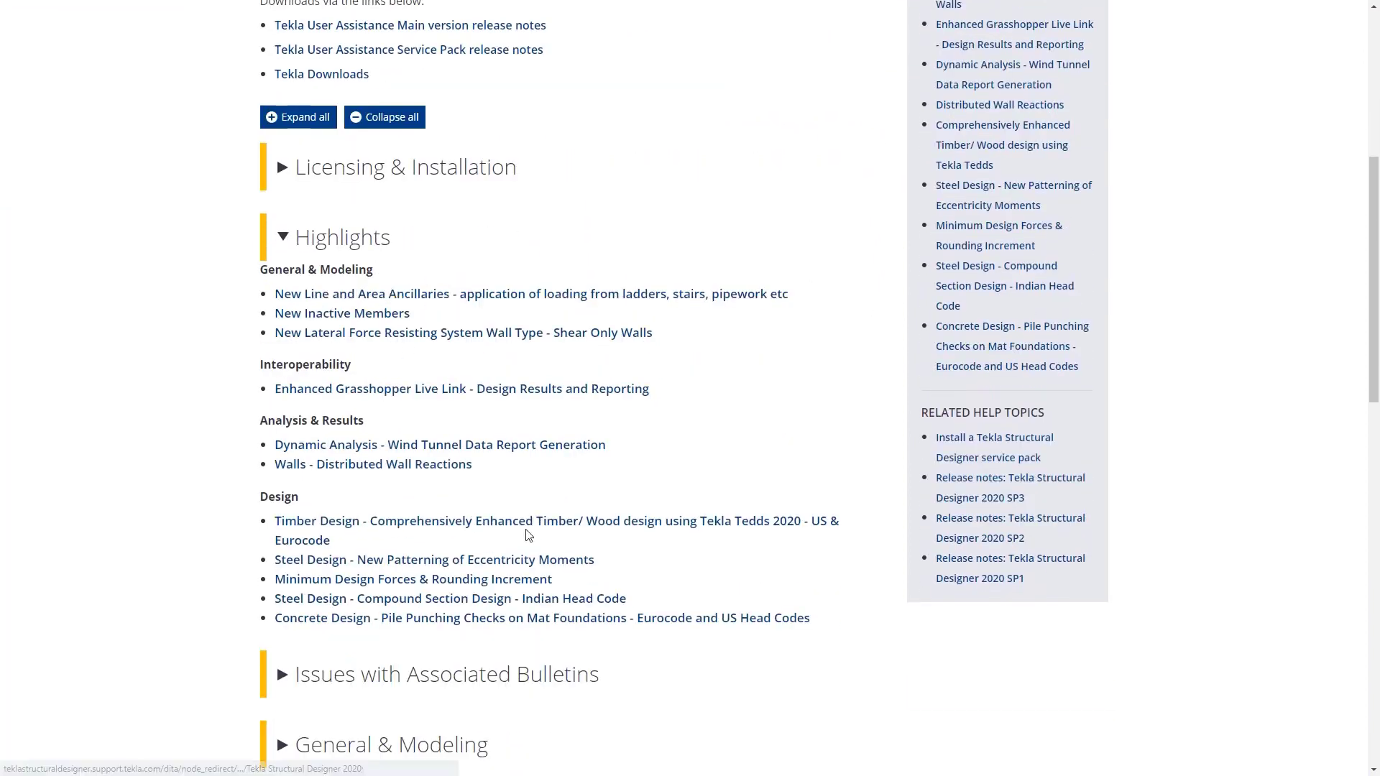
pyautogui.scroll(-3, 526, 527)
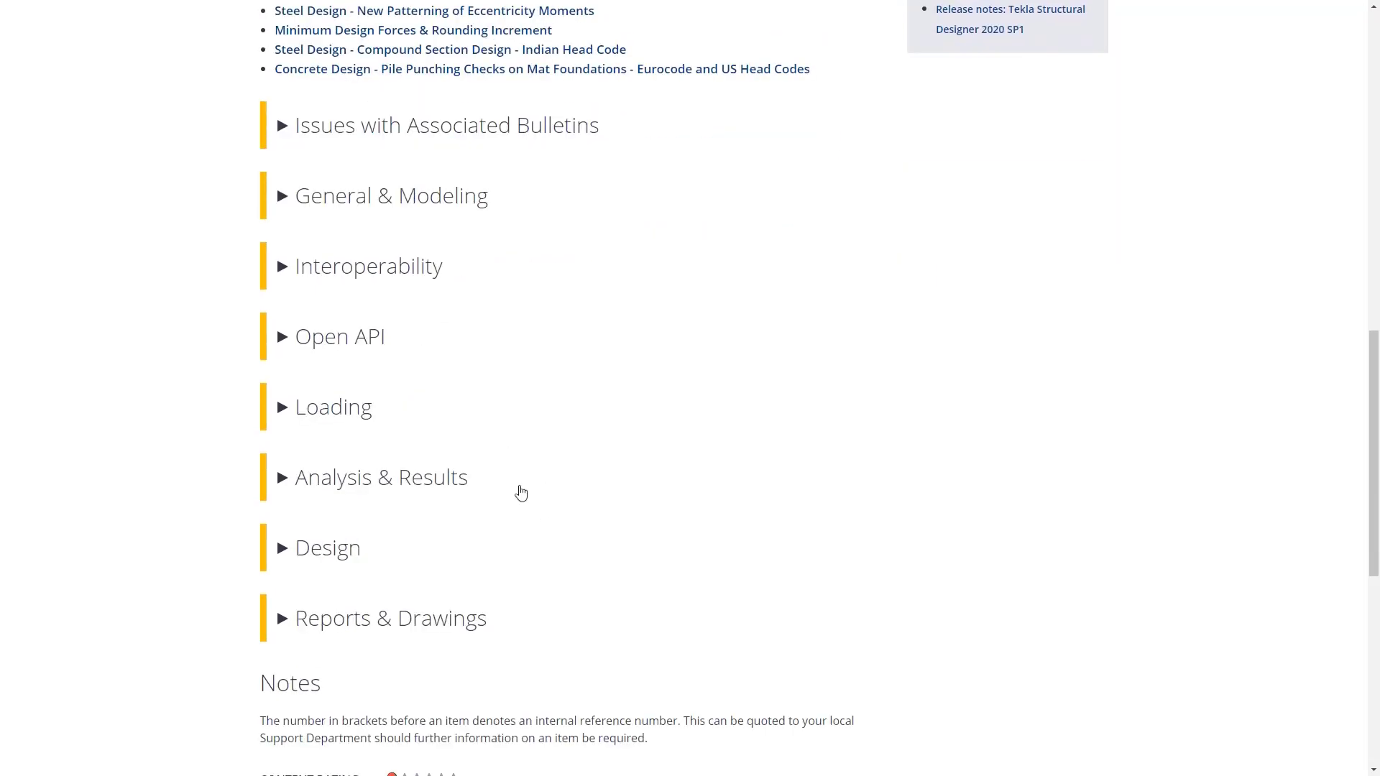
pyautogui.scroll(1, 317, 554)
pyautogui.click(317, 627)
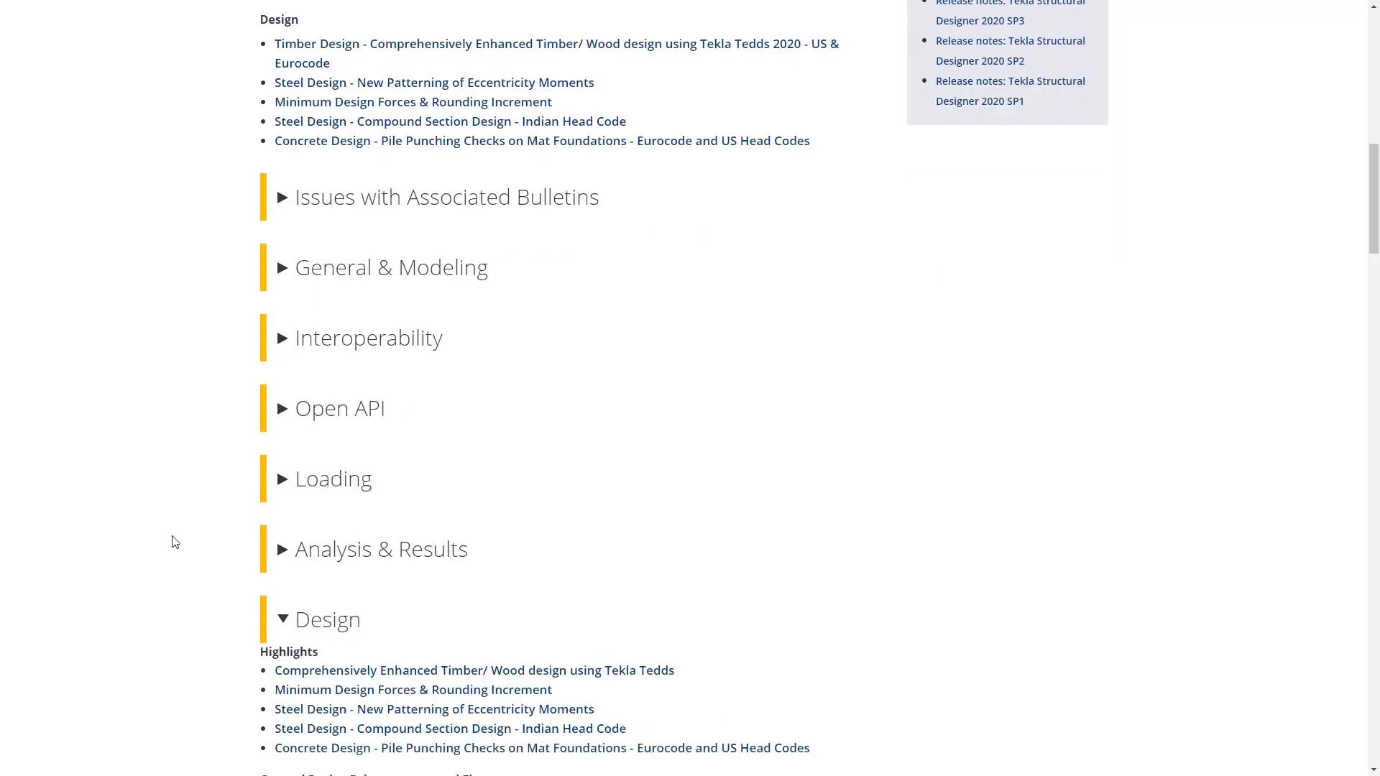
pyautogui.scroll(-3, 172, 542)
pyautogui.scroll(-2, 171, 539)
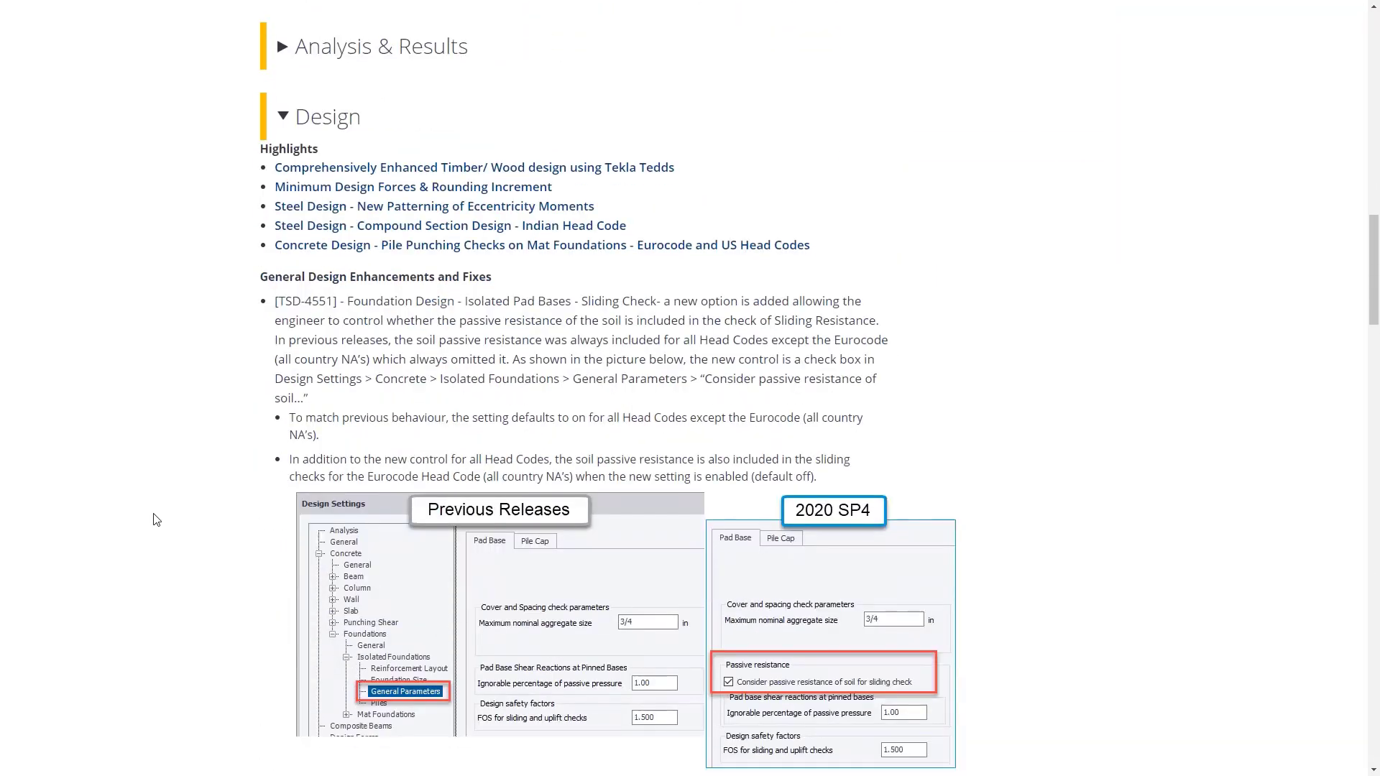
pyautogui.scroll(4, 156, 517)
pyautogui.scroll(8, 154, 519)
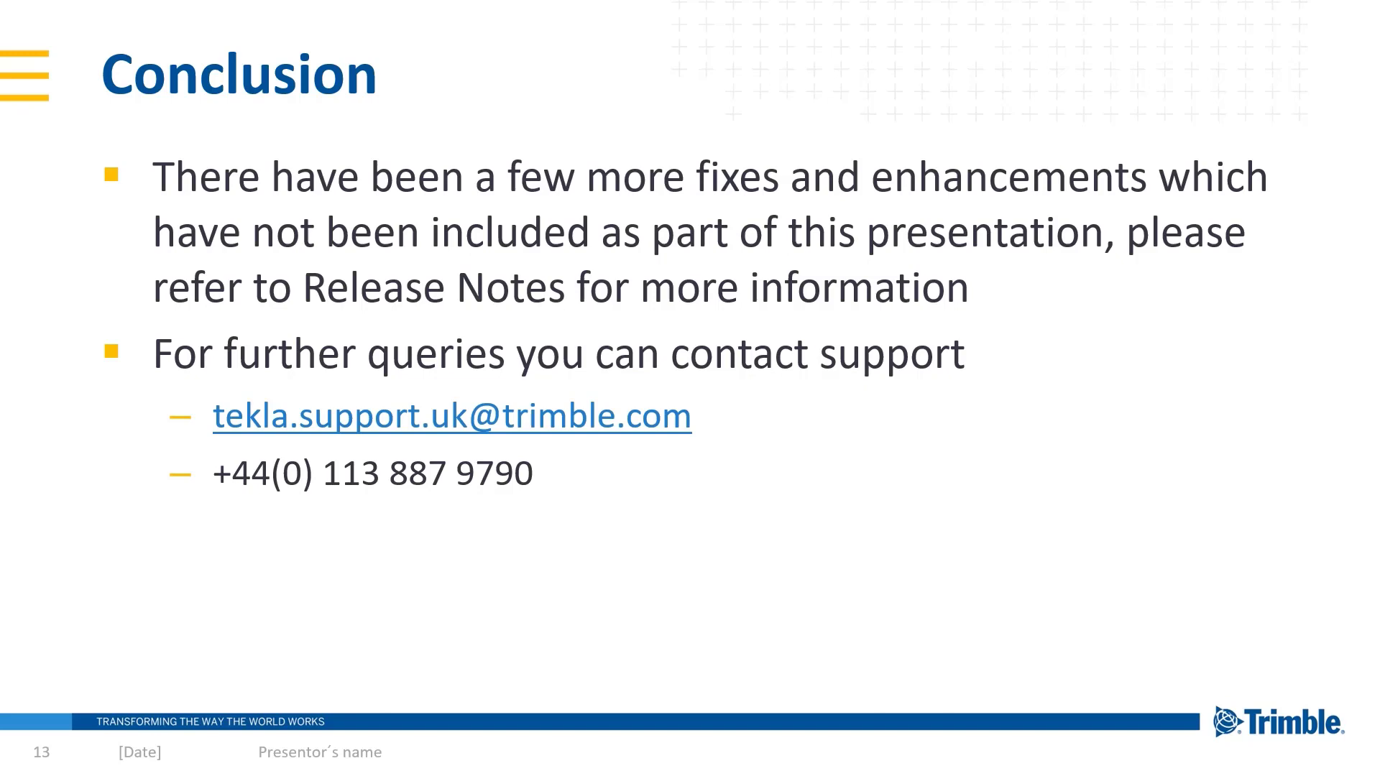
pyautogui.press('Right')
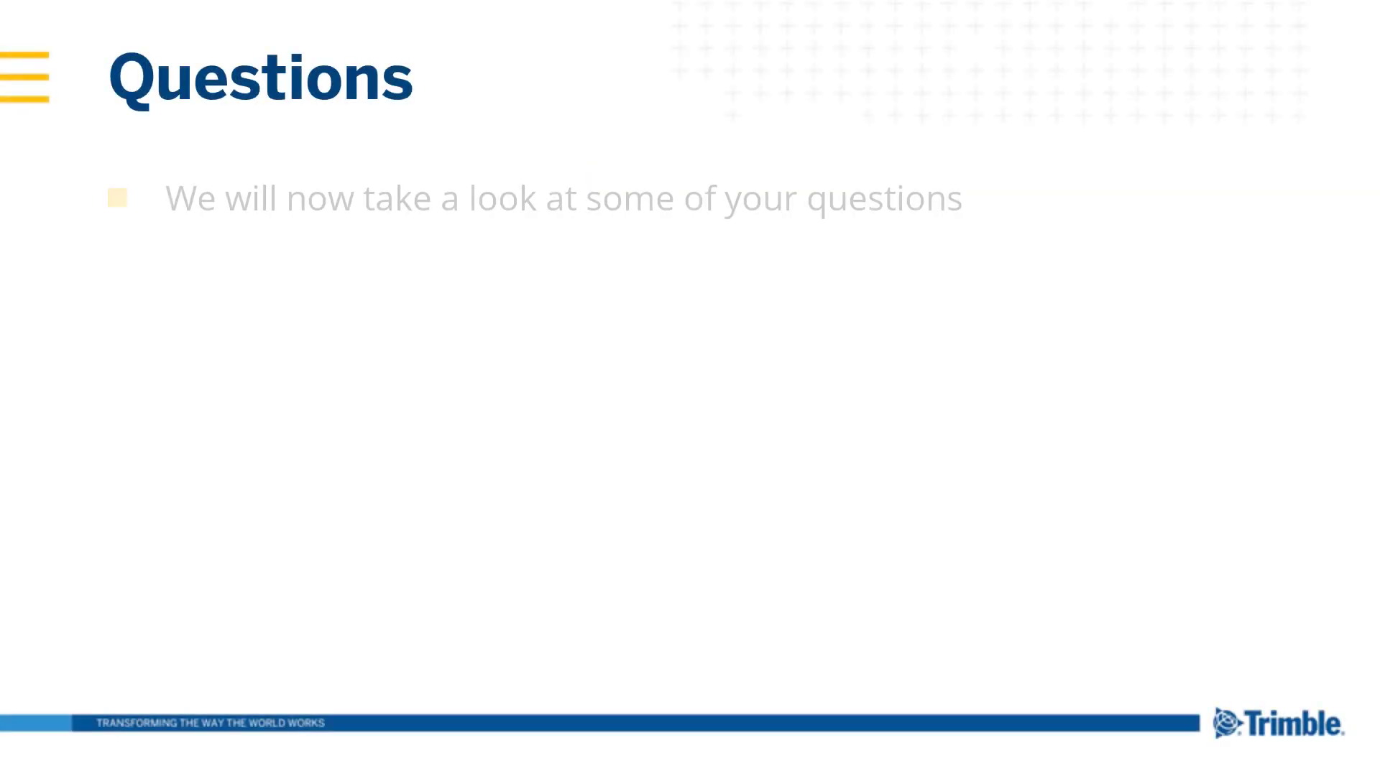